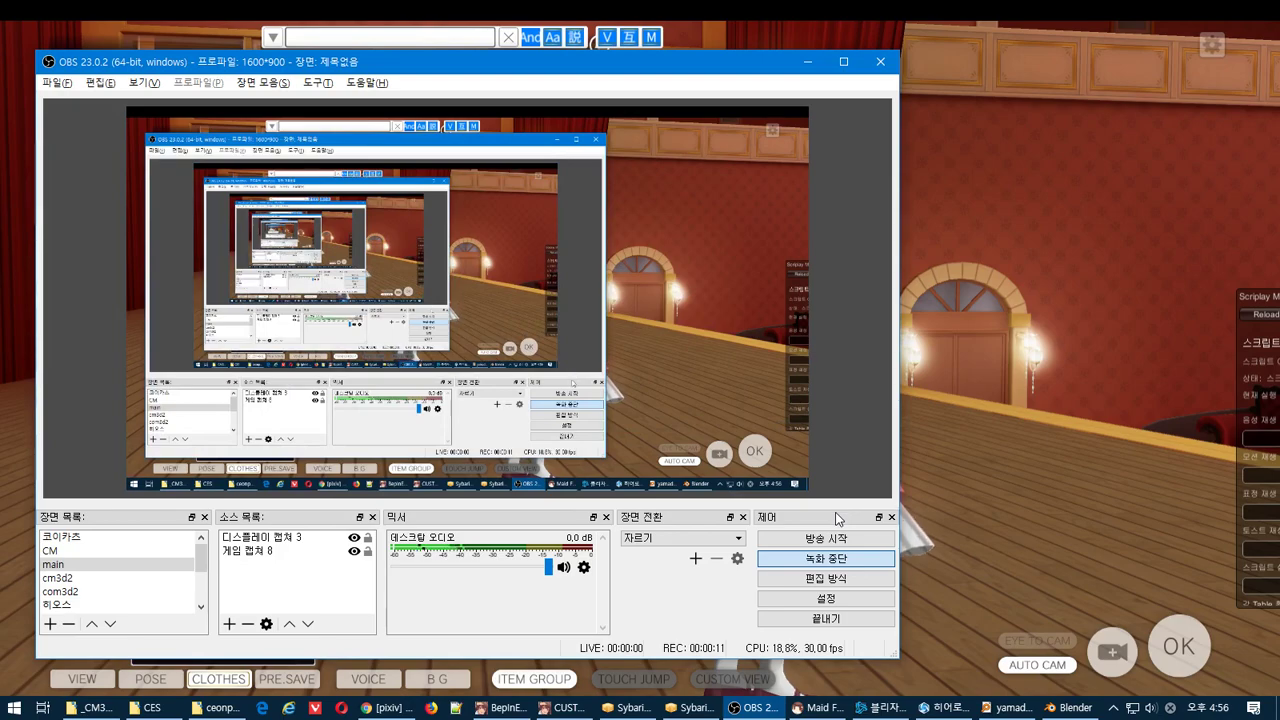
# - Switch to Blender and import yamadaE_onep_n777.model as a CM3D2 model
pyautogui.hotkey('alt', 'Tab')
pyautogui.click(990, 170)
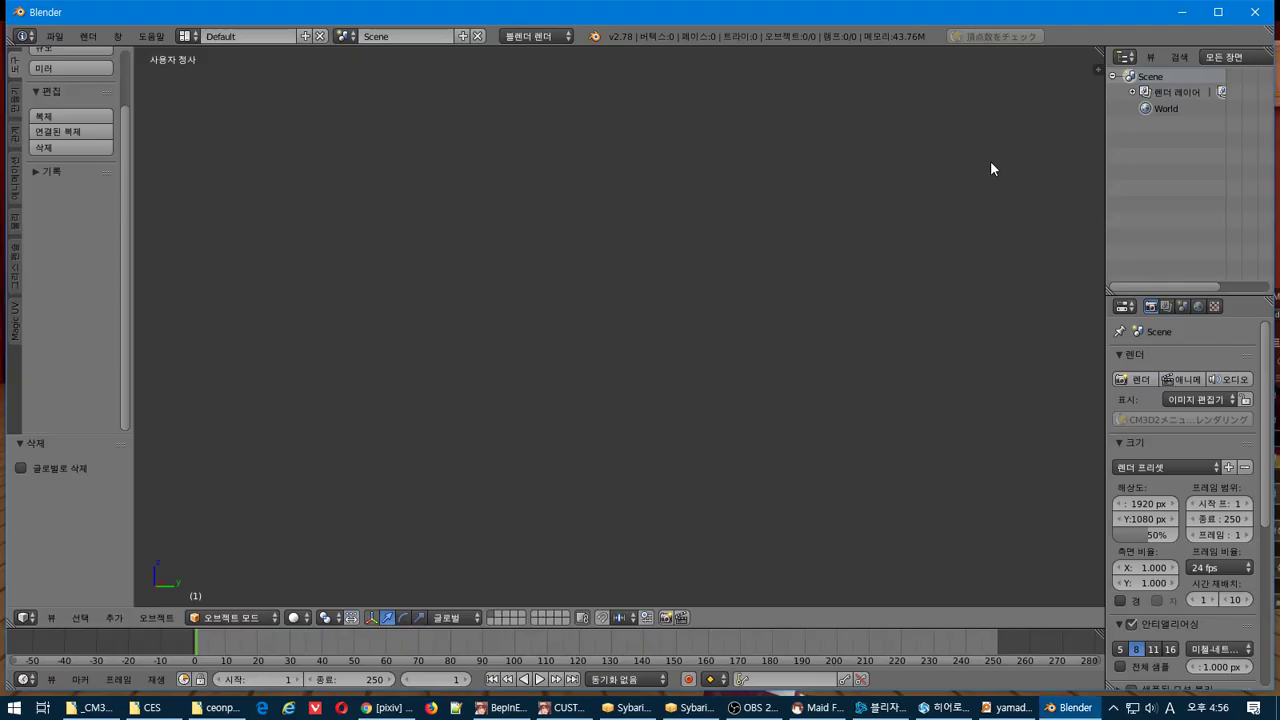
pyautogui.click(54, 36)
pyautogui.moveTo(197, 325)
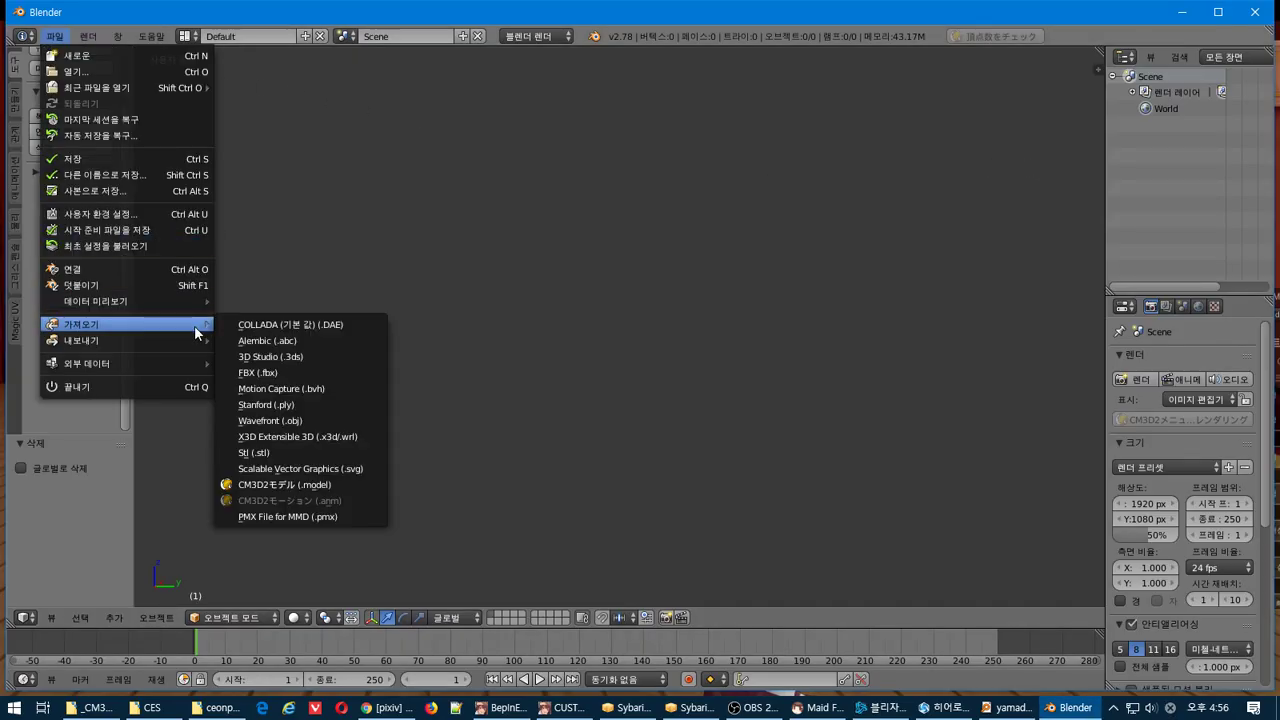
pyautogui.click(302, 482)
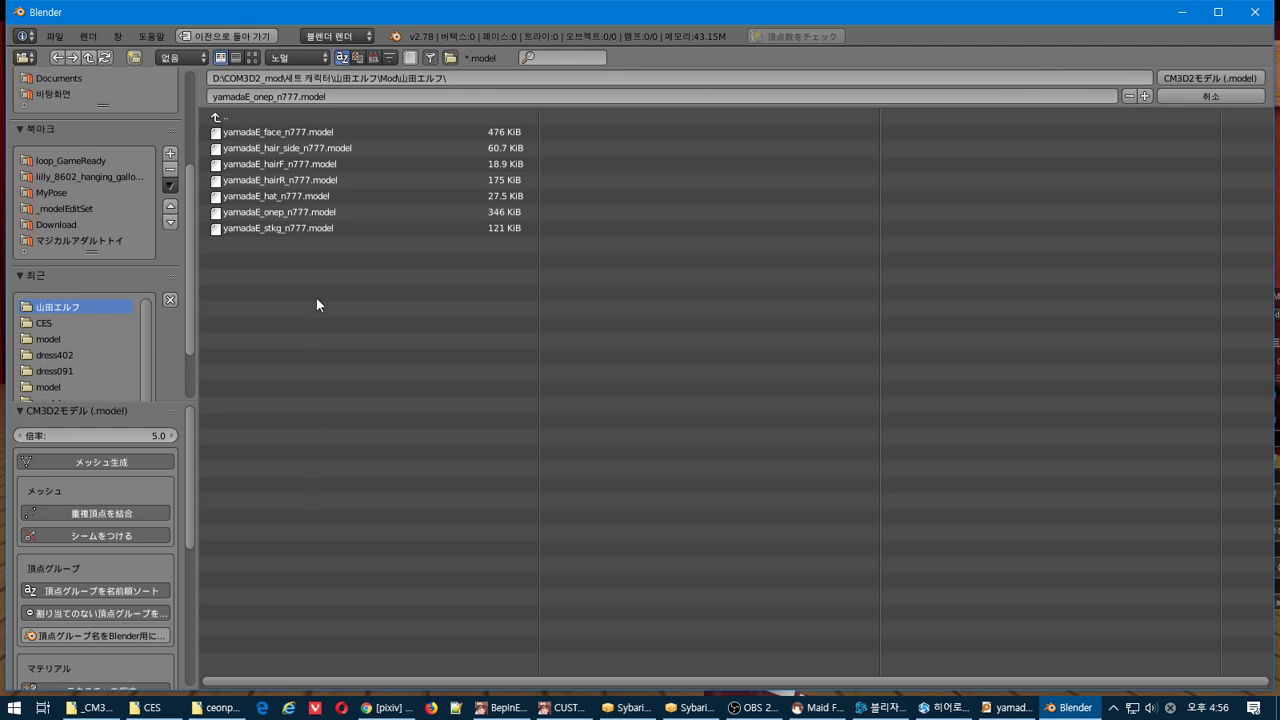
pyautogui.doubleClick(322, 211)
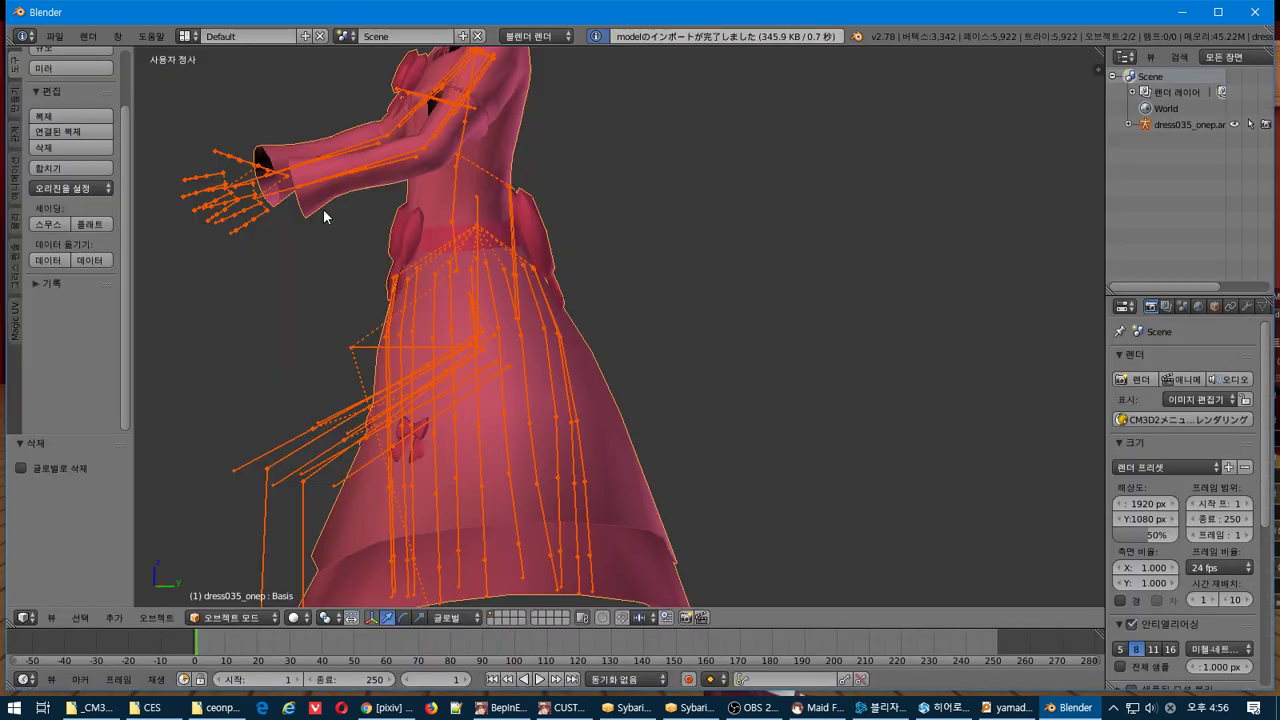
pyautogui.scroll(-3, 427, 248)
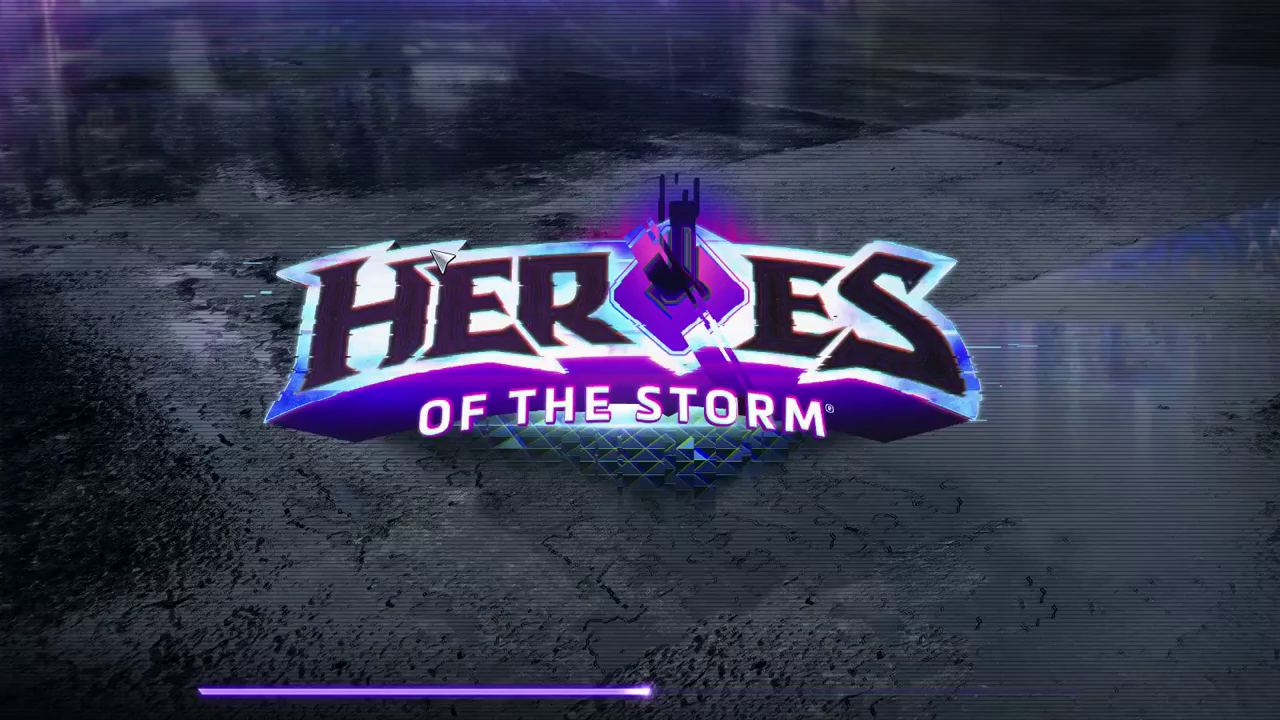
pyautogui.hotkey('alt', 'Tab')
pyautogui.press('Tab')
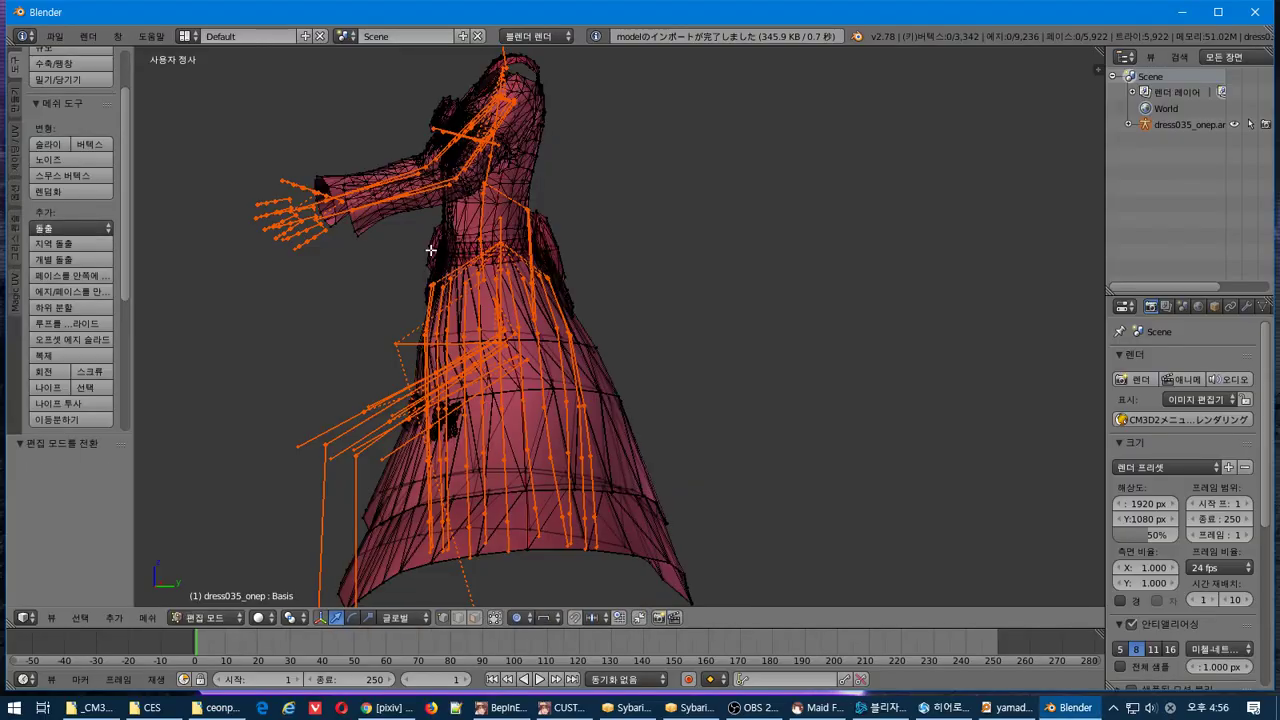
pyautogui.moveTo(431, 257); pyautogui.dragTo(950, 288, button='middle')
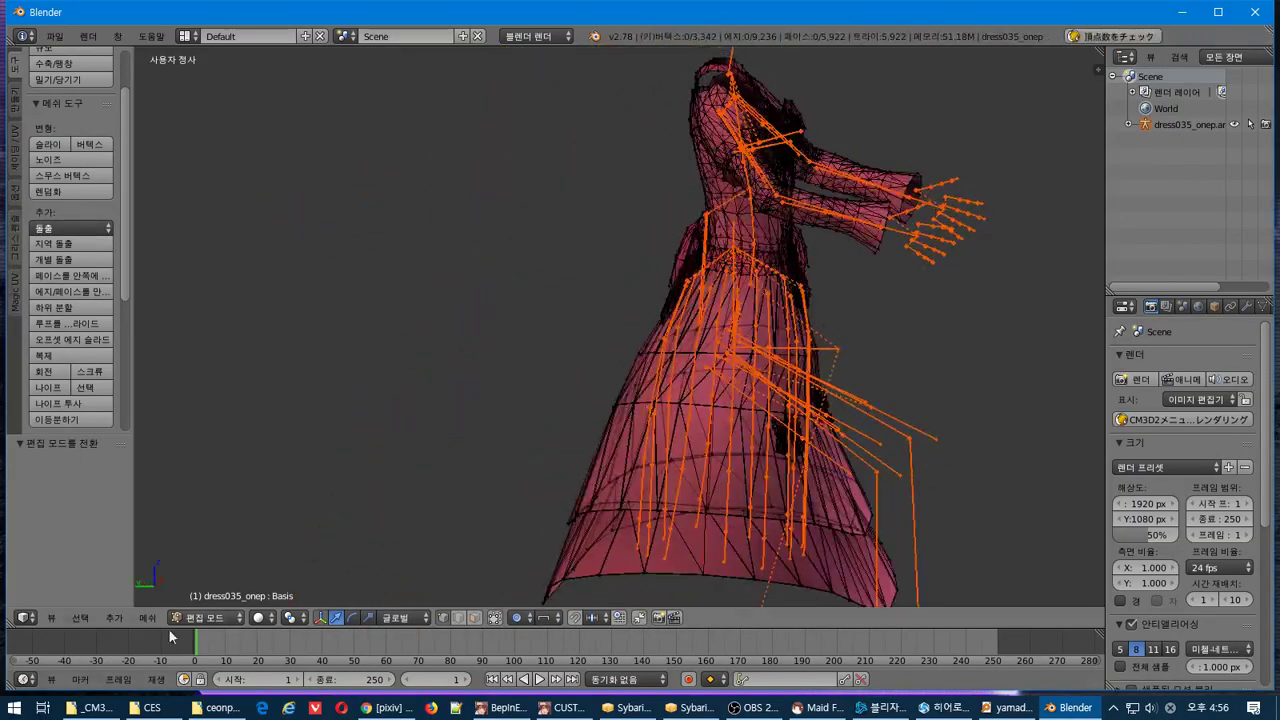
pyautogui.hotkey('alt', 'Tab')
pyautogui.hotkey('ctrl', 'Tab')
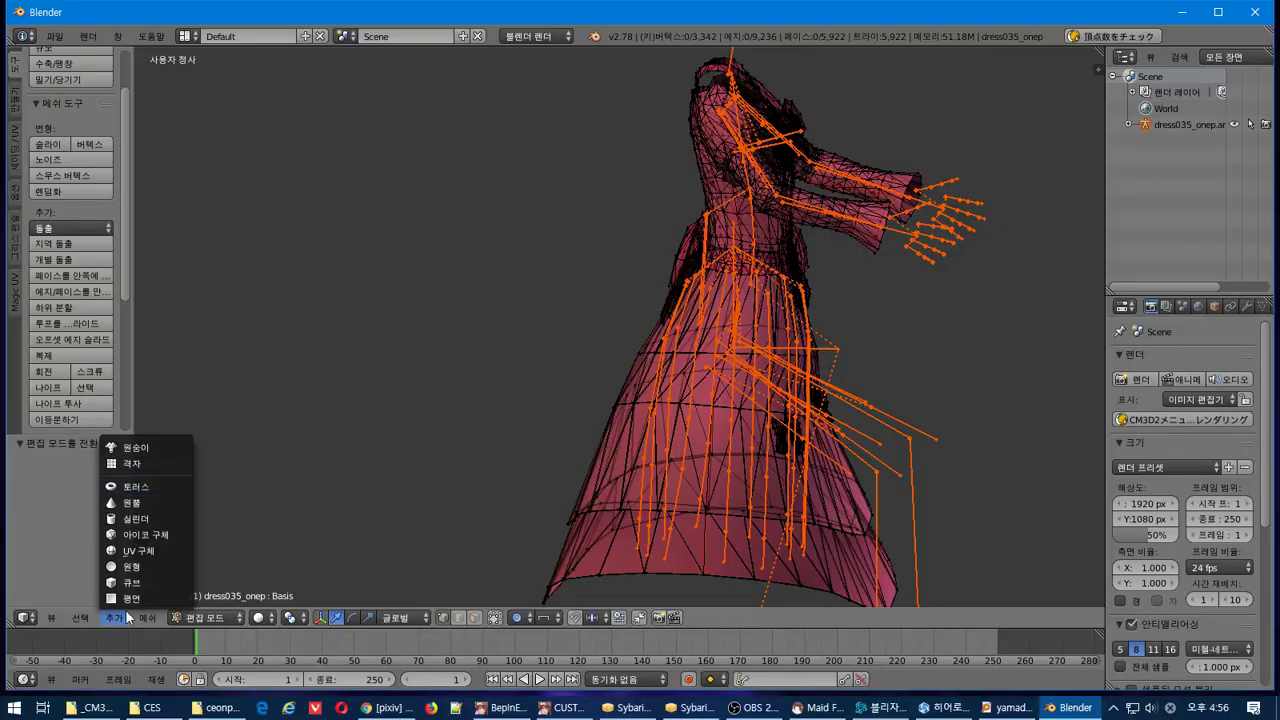
pyautogui.click(120, 600)
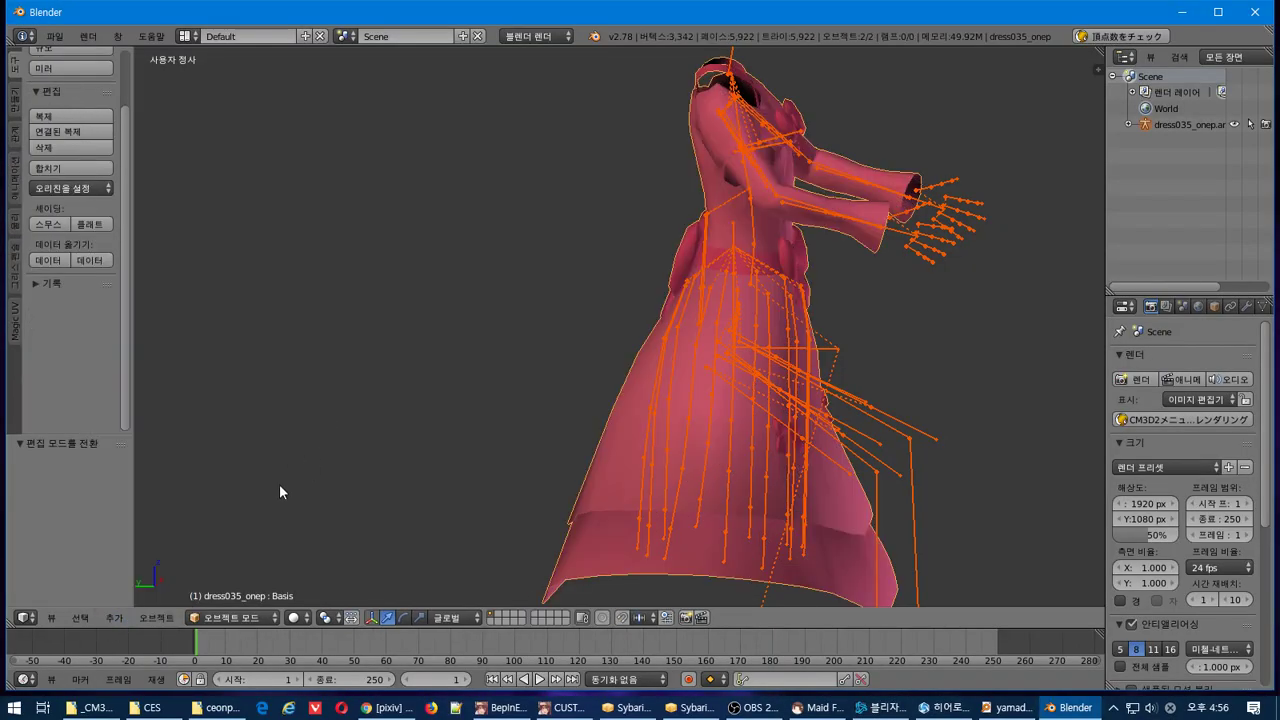
# - Add the CM3D2 base body body001.body to the scene alongside the dress
pyautogui.click(110, 624)
pyautogui.moveTo(142, 341)
pyautogui.click(238, 347)
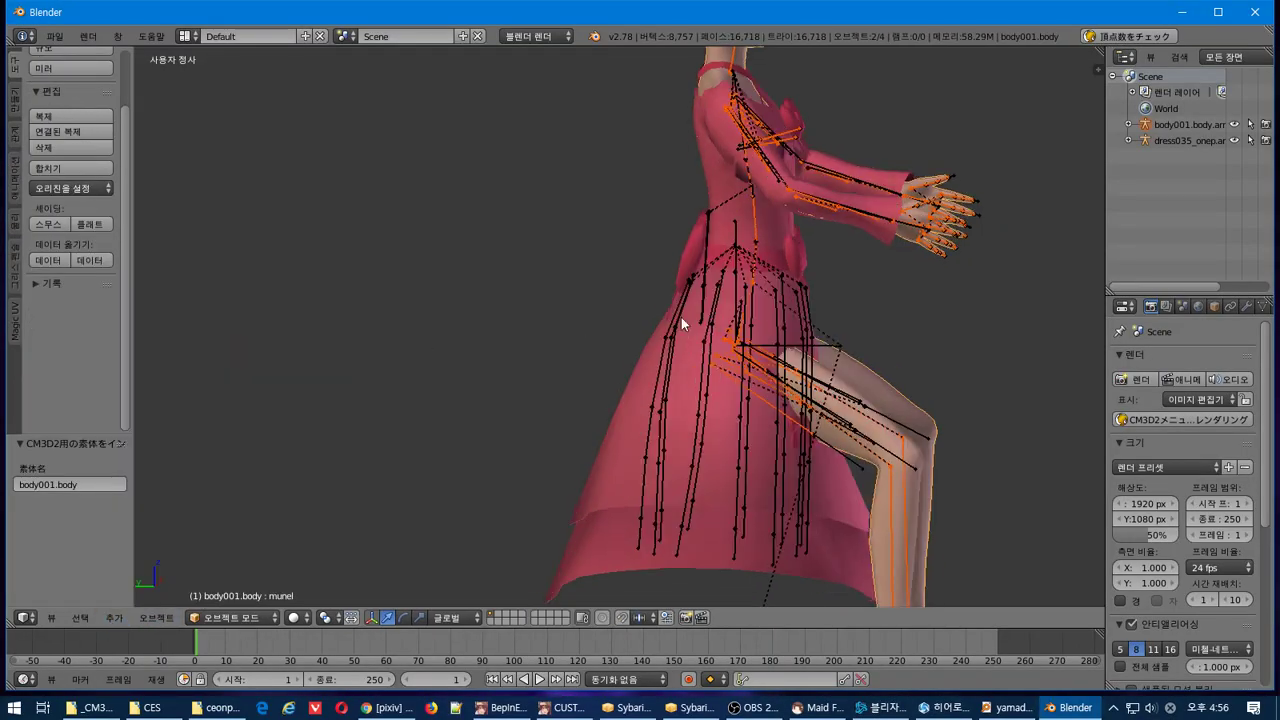
pyautogui.moveTo(681, 317); pyautogui.dragTo(633, 330, button='middle')
# - Separate the dress mesh dress035_onep into its loose parts in Edit Mode
pyautogui.rightClick(680, 533)
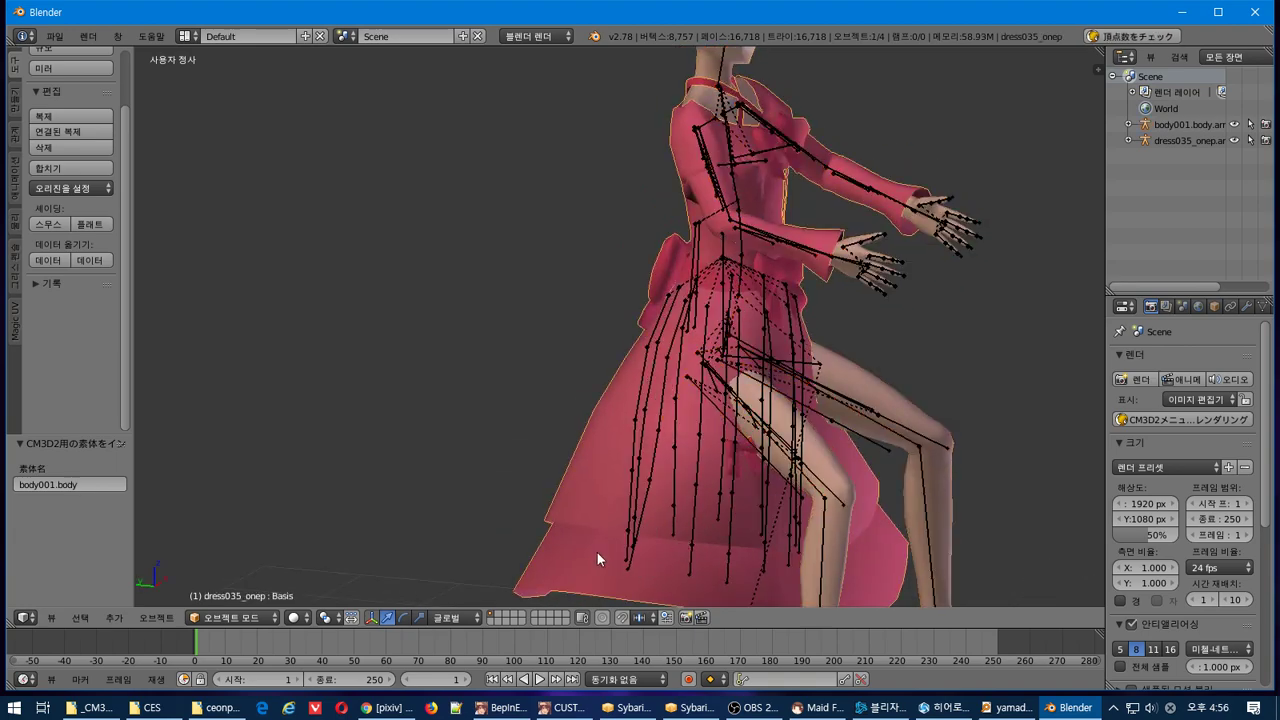
pyautogui.moveTo(597, 552); pyautogui.dragTo(660, 552, button='middle')
pyautogui.press('Tab')
pyautogui.moveTo(645, 473); pyautogui.dragTo(632, 463, button='middle')
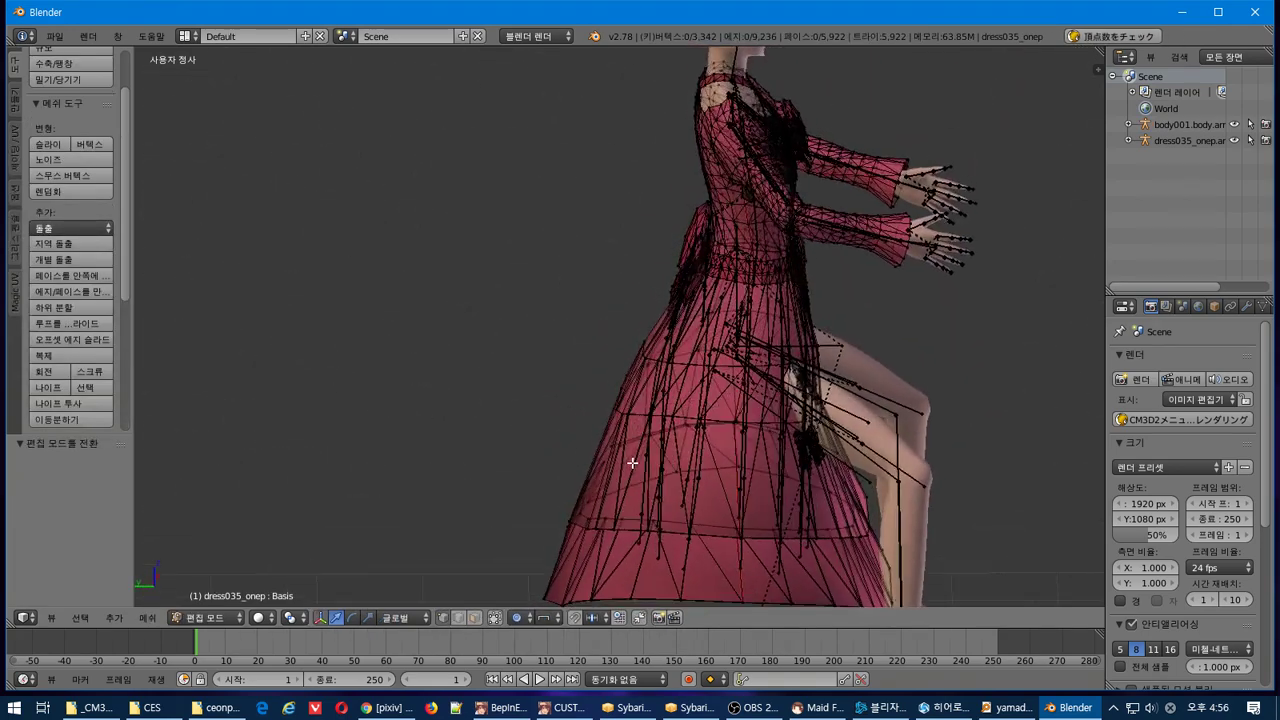
pyautogui.click(148, 618)
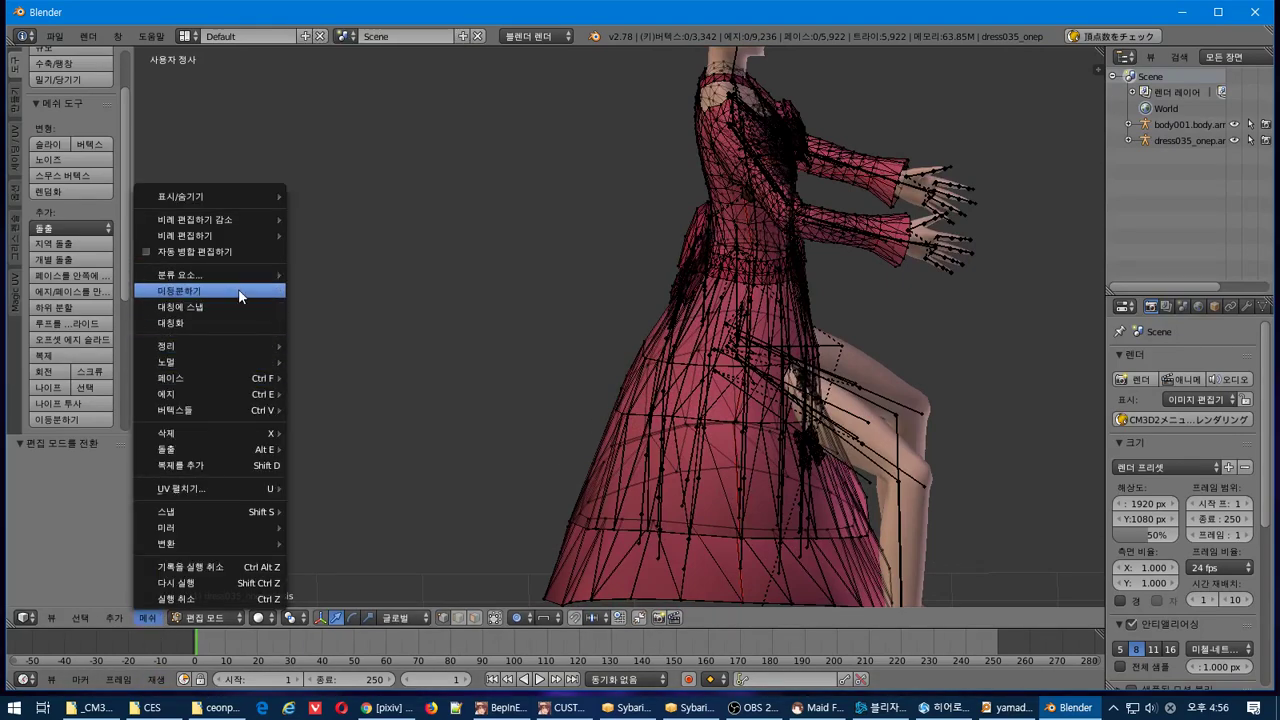
pyautogui.moveTo(253, 409)
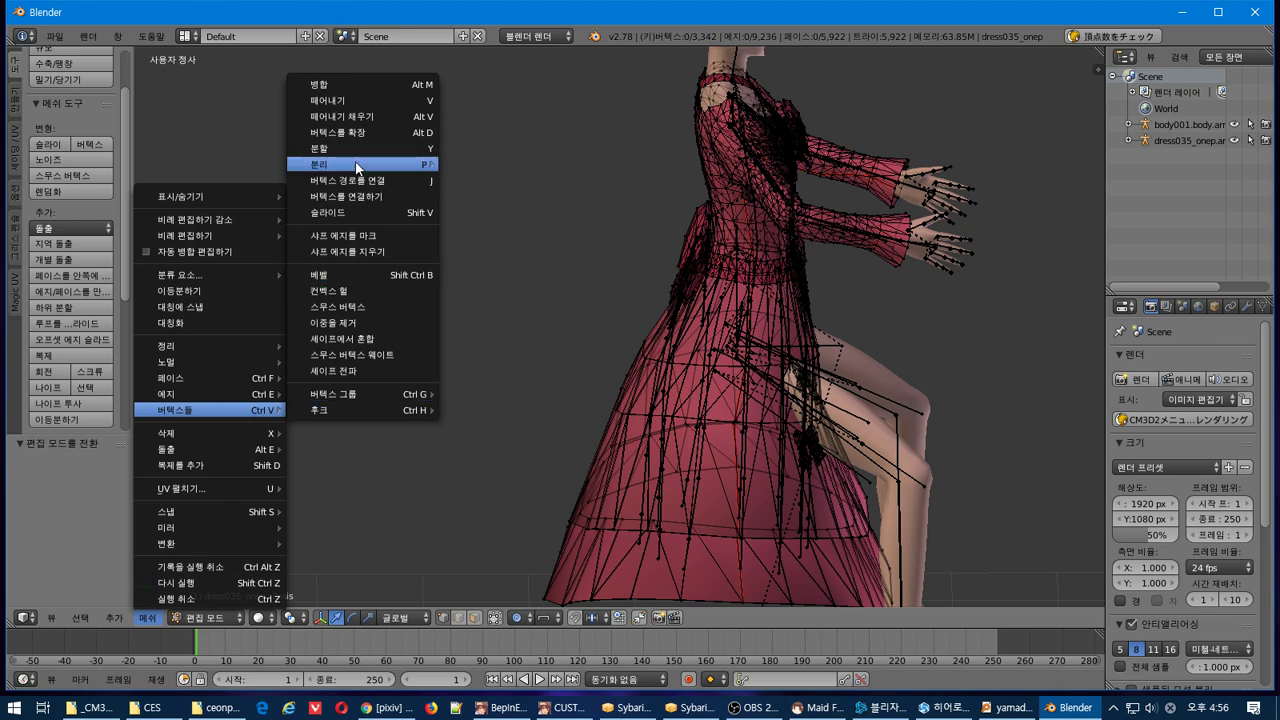
pyautogui.moveTo(380, 165)
pyautogui.click(479, 197)
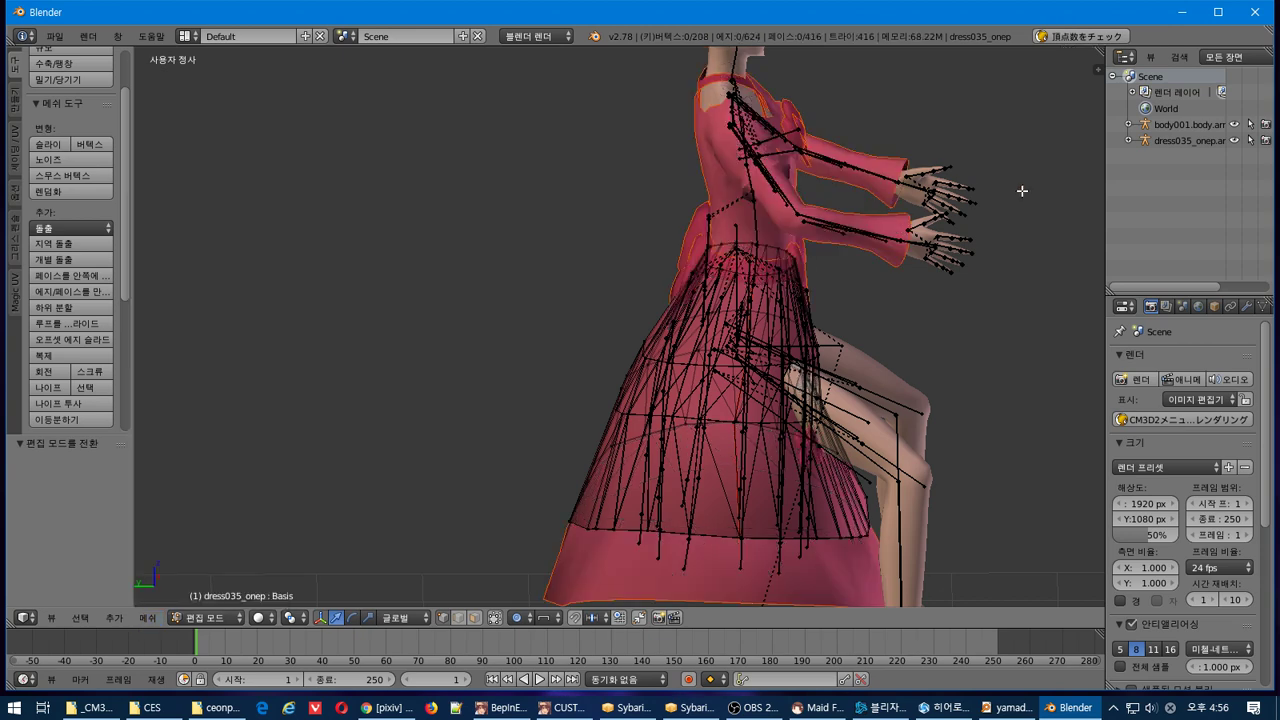
# - Expand the dress armature's hierarchy and select several separated parts one after another to identify them on the model
pyautogui.click(1129, 141)
pyautogui.scroll(-2, 1189, 210)
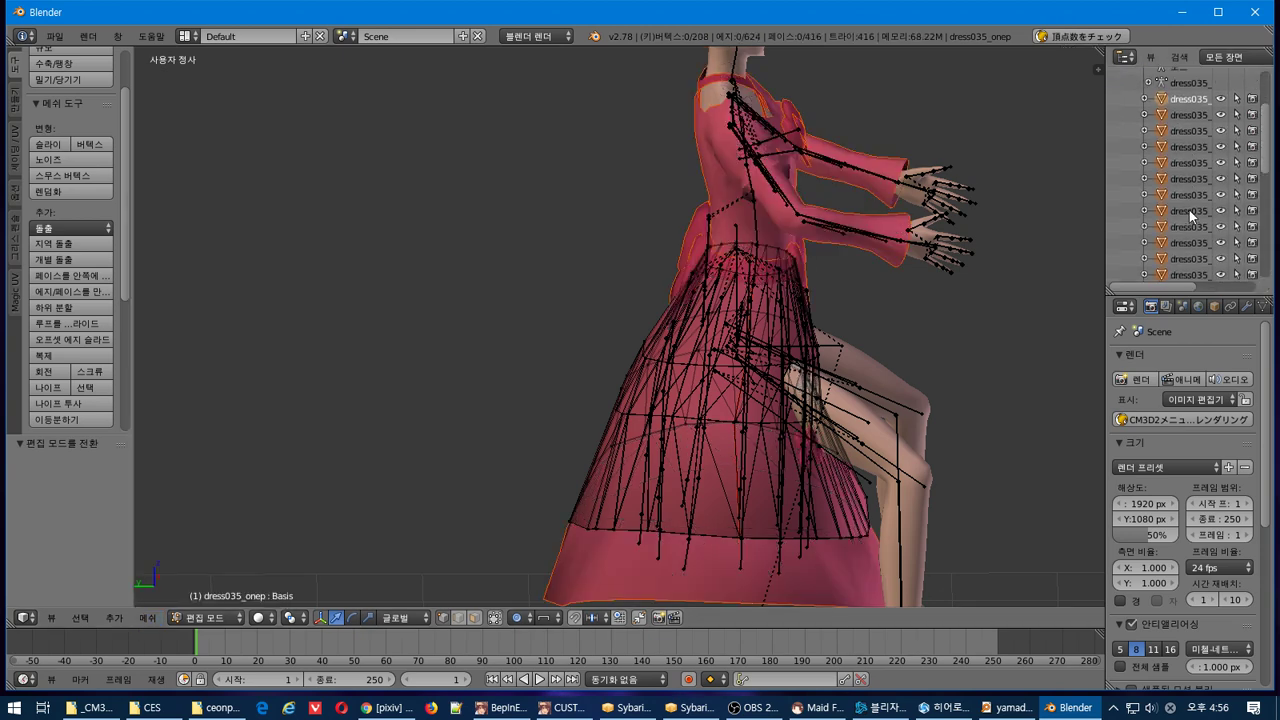
pyautogui.click(1190, 146)
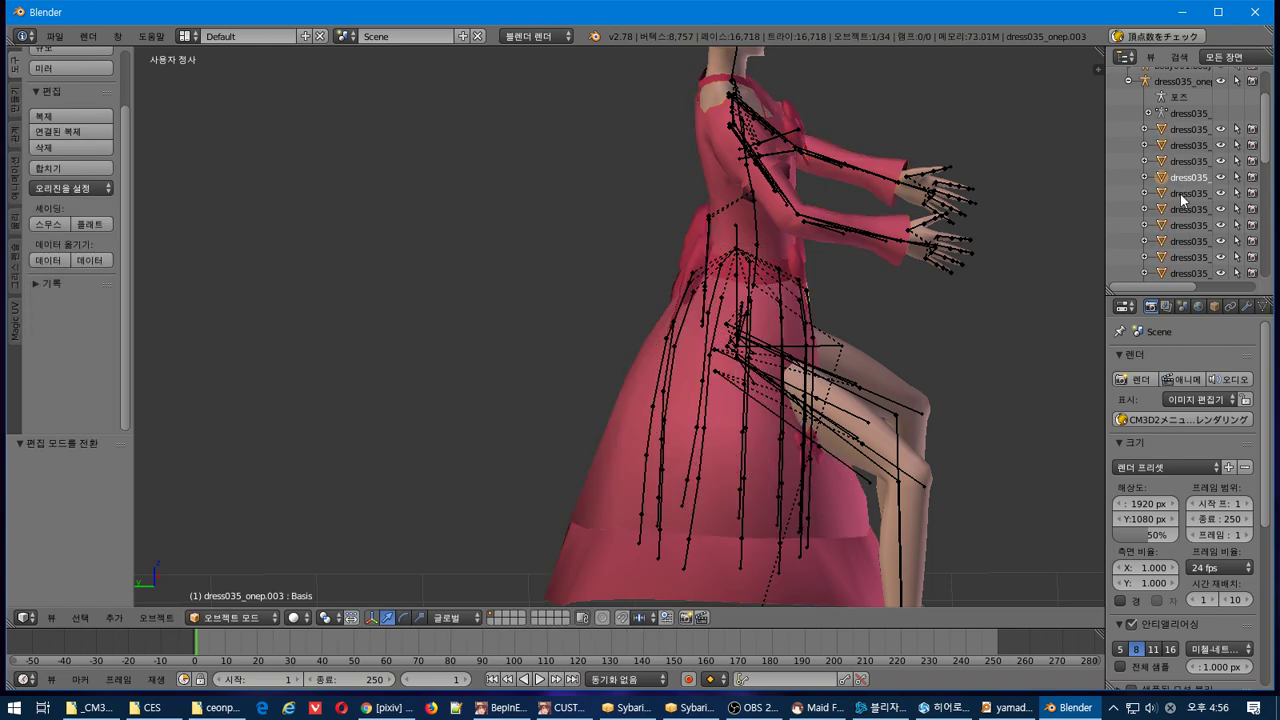
pyautogui.click(1180, 226)
pyautogui.click(1182, 241)
pyautogui.moveTo(730, 400); pyautogui.dragTo(857, 315, button='middle')
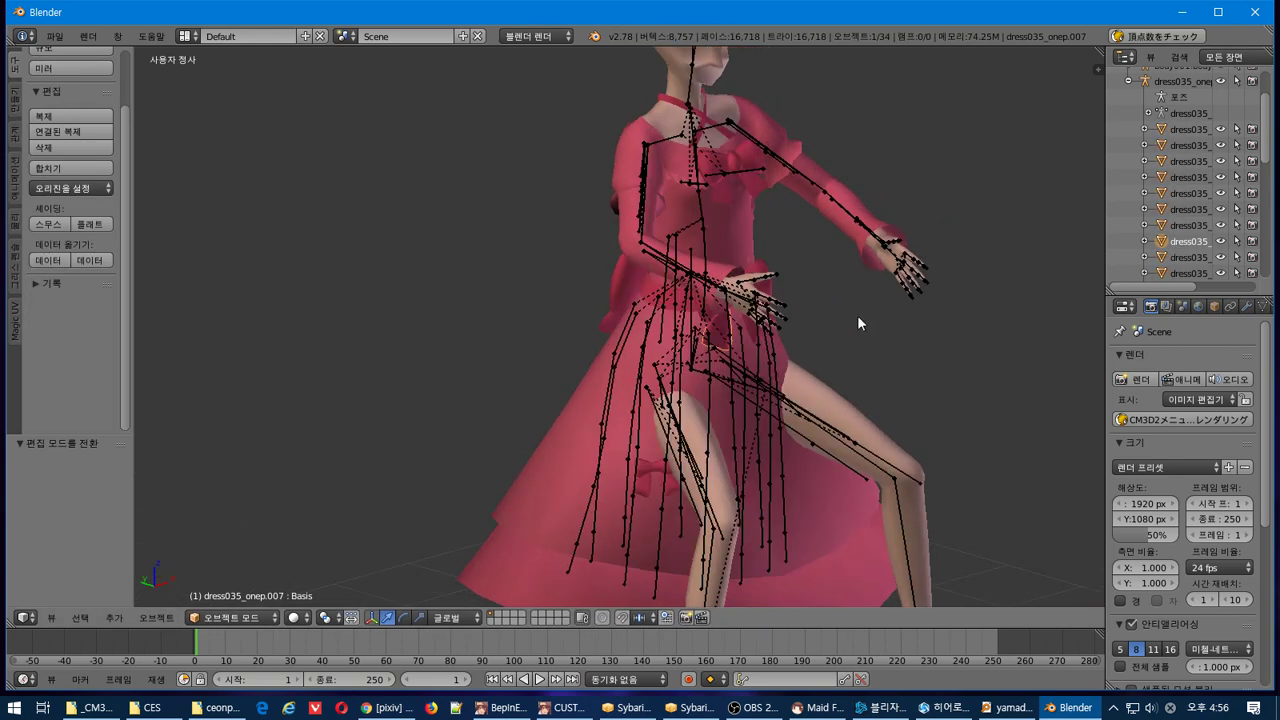
pyautogui.scroll(-3, 1163, 222)
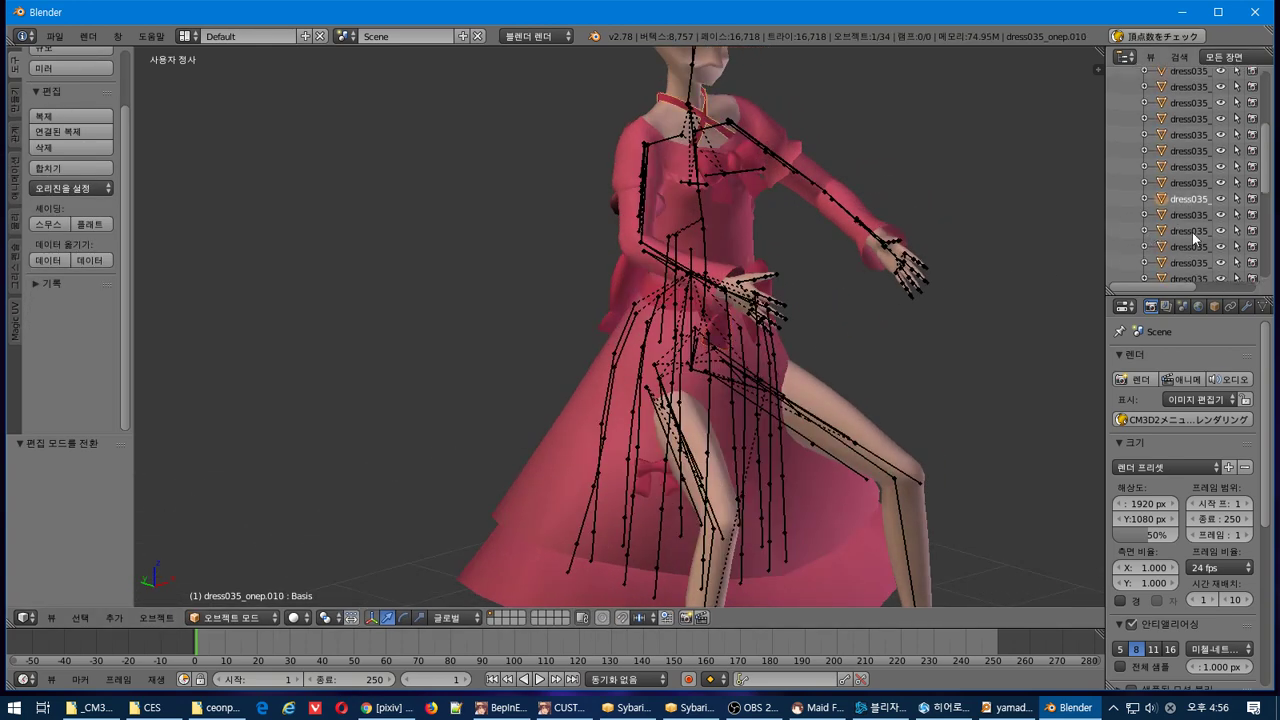
# - Delete the body001.body mesh together with its armature
pyautogui.rightClick(870, 440)
pyautogui.scroll(3, 1170, 125)
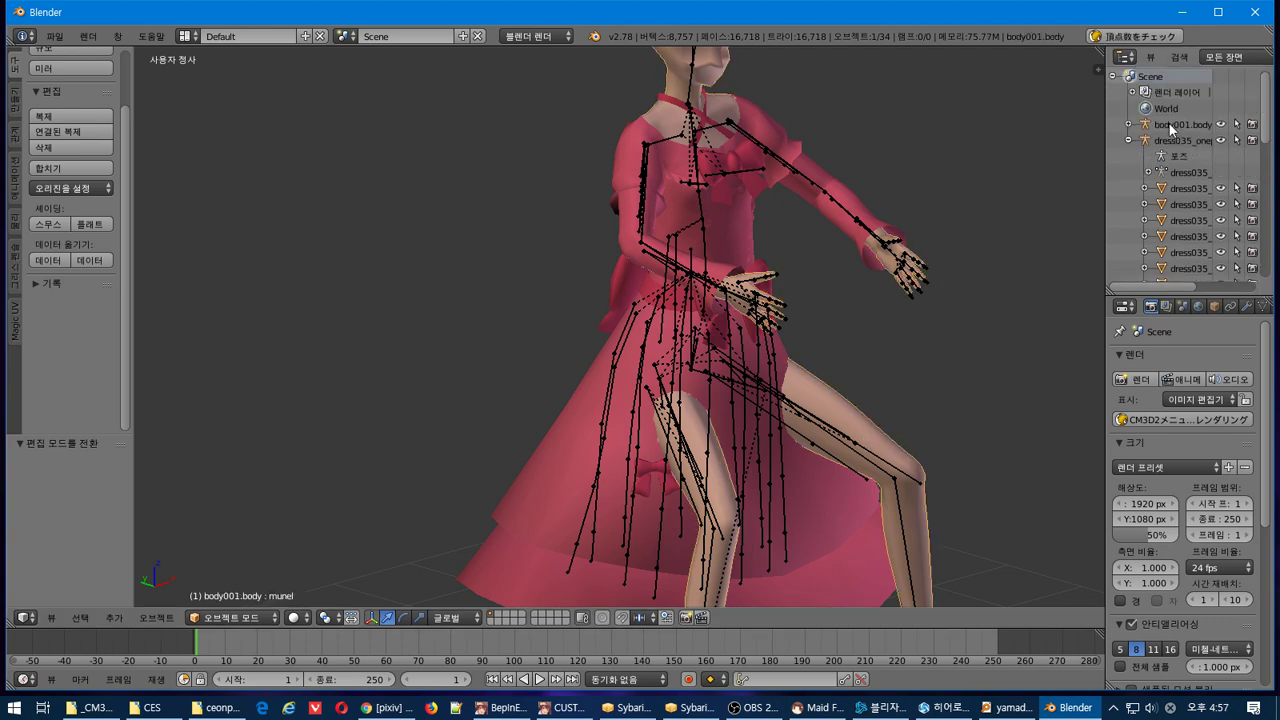
pyautogui.rightClick(1168, 123)
pyautogui.click(1127, 198)
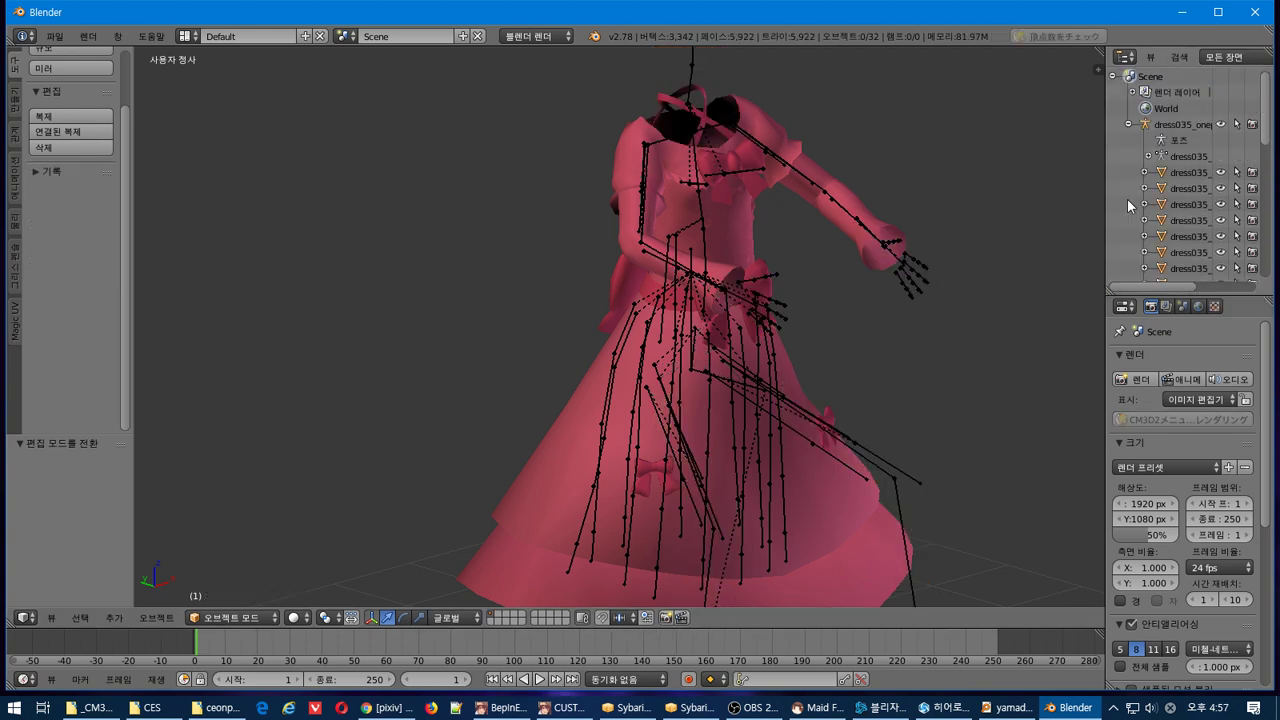
# - Subdivide all faces of the upper skirt layer mesh with one cut
pyautogui.moveTo(1068, 206); pyautogui.dragTo(572, 396, button='middle')
pyautogui.rightClick(599, 406)
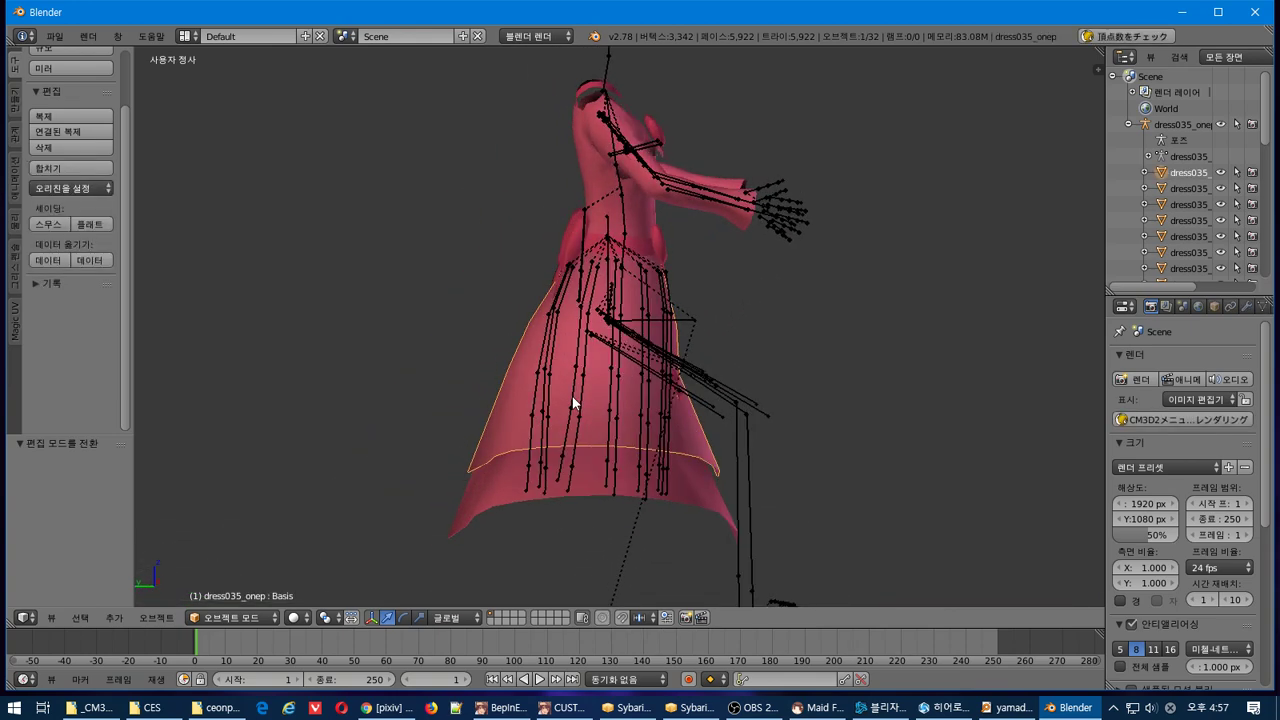
pyautogui.press('Tab')
pyautogui.scroll(4, 623, 364)
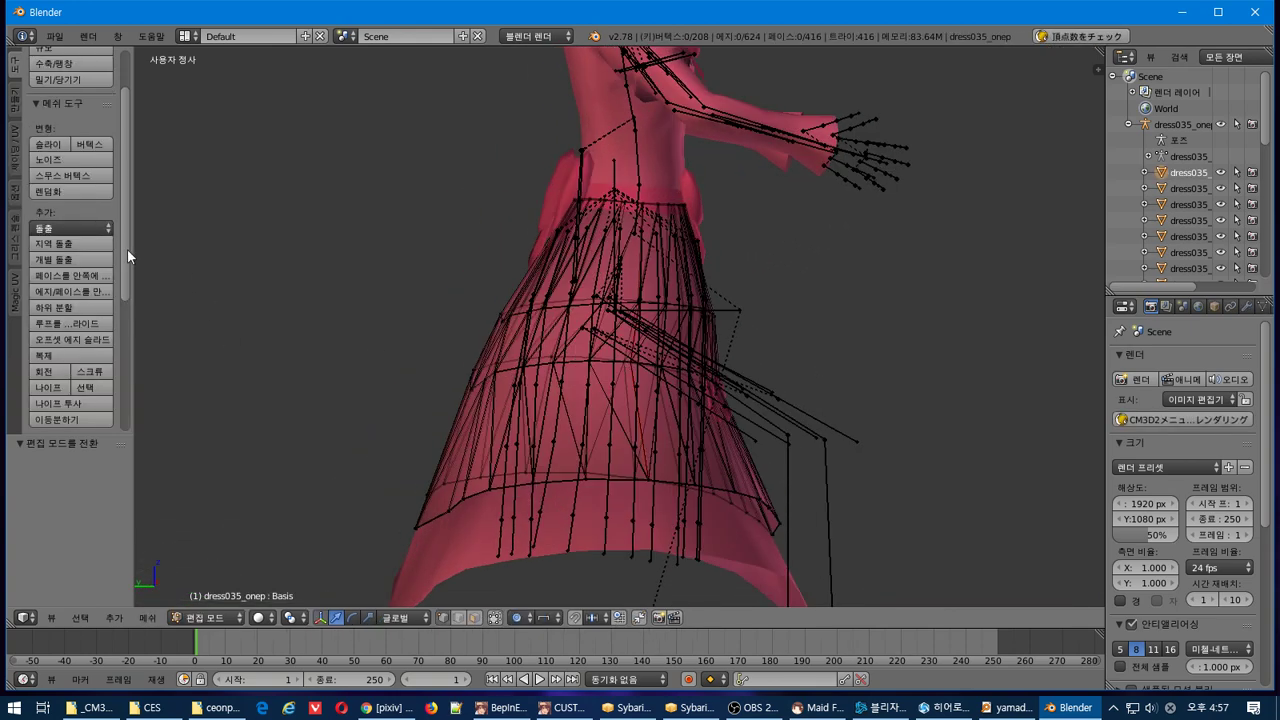
pyautogui.scroll(-3, 94, 276)
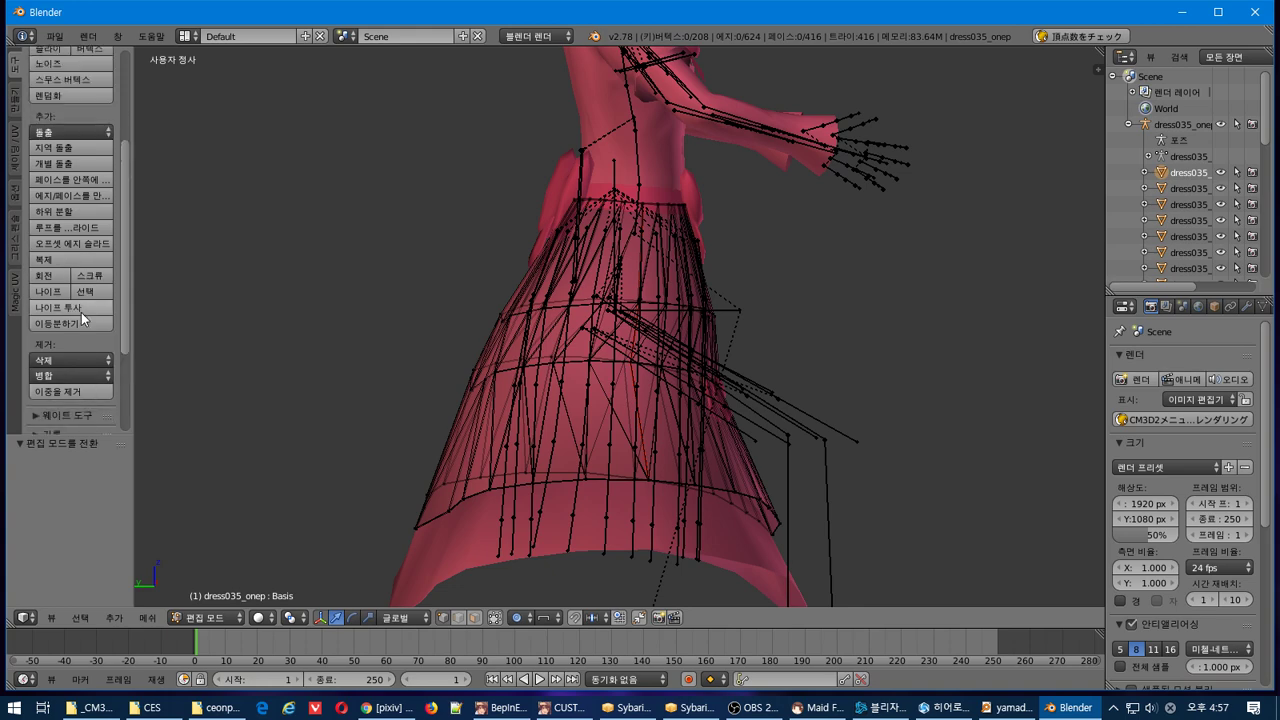
pyautogui.press('a')
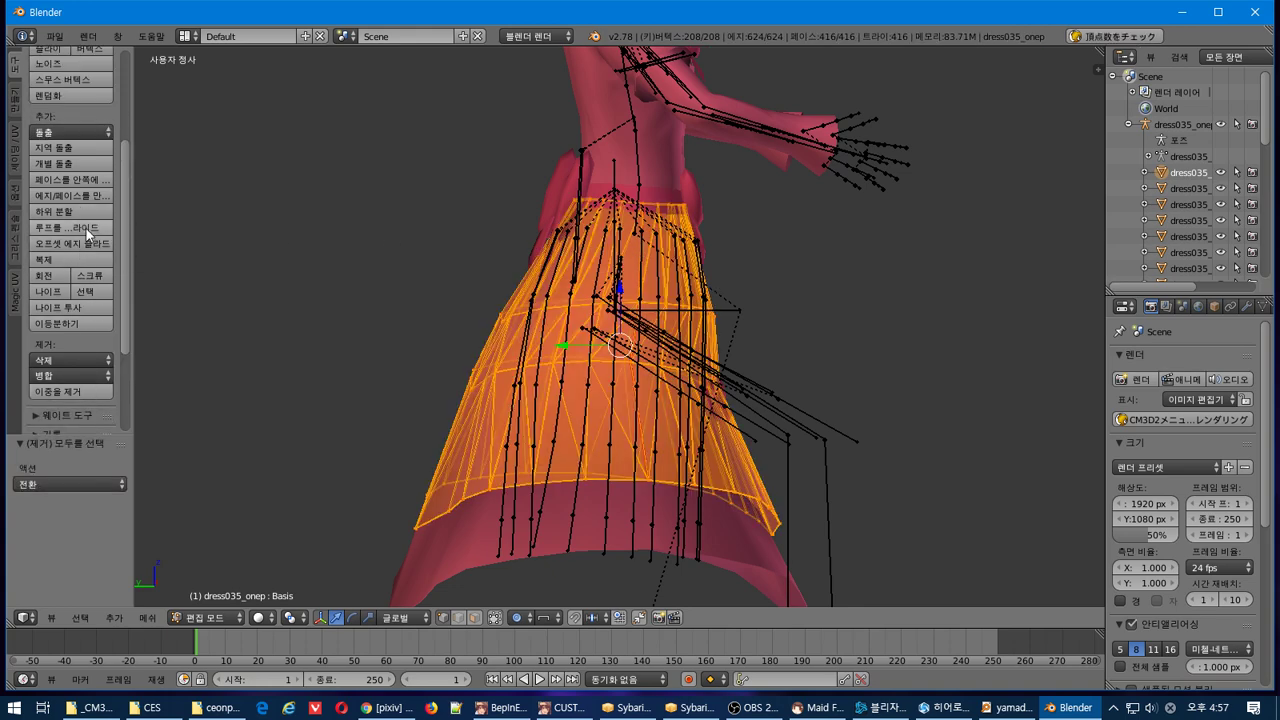
pyautogui.click(104, 211)
pyautogui.scroll(1, 371, 286)
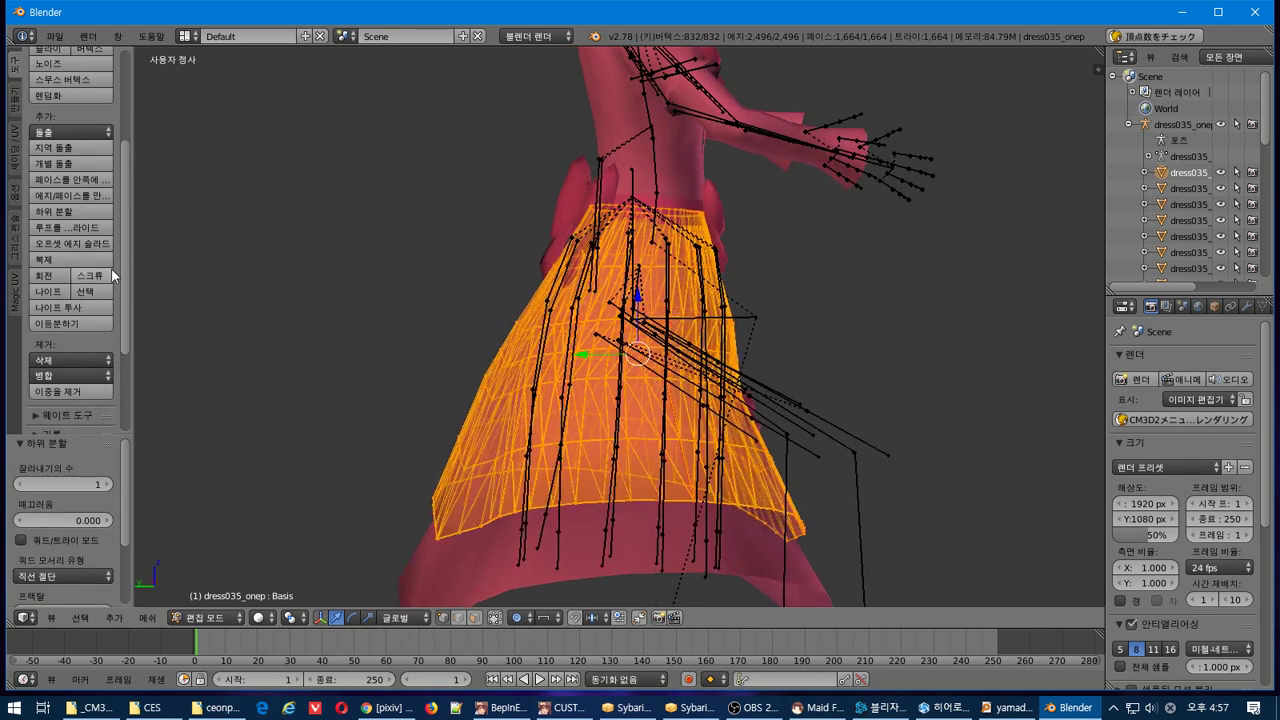
# - Try Smooth Vertex once on the subdivided skirt layer and undo it
pyautogui.scroll(1, 109, 268)
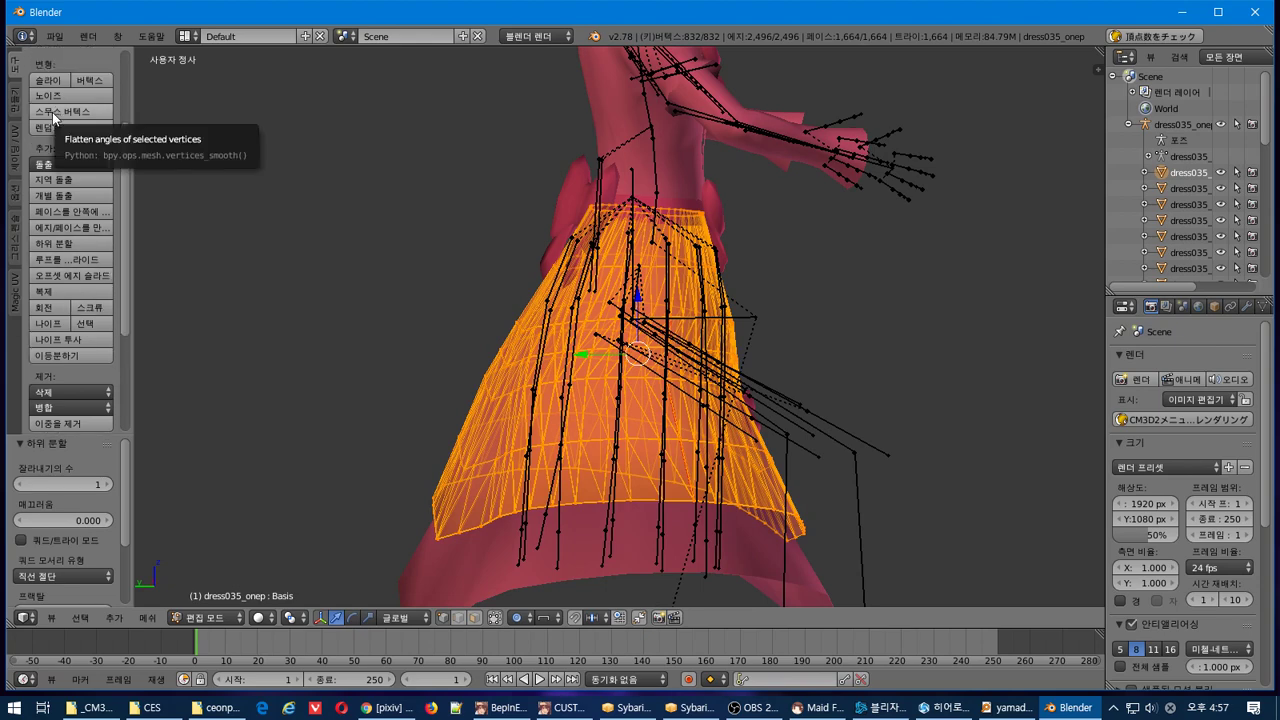
pyautogui.click(52, 112)
pyautogui.hotkey('ctrl', 'z')
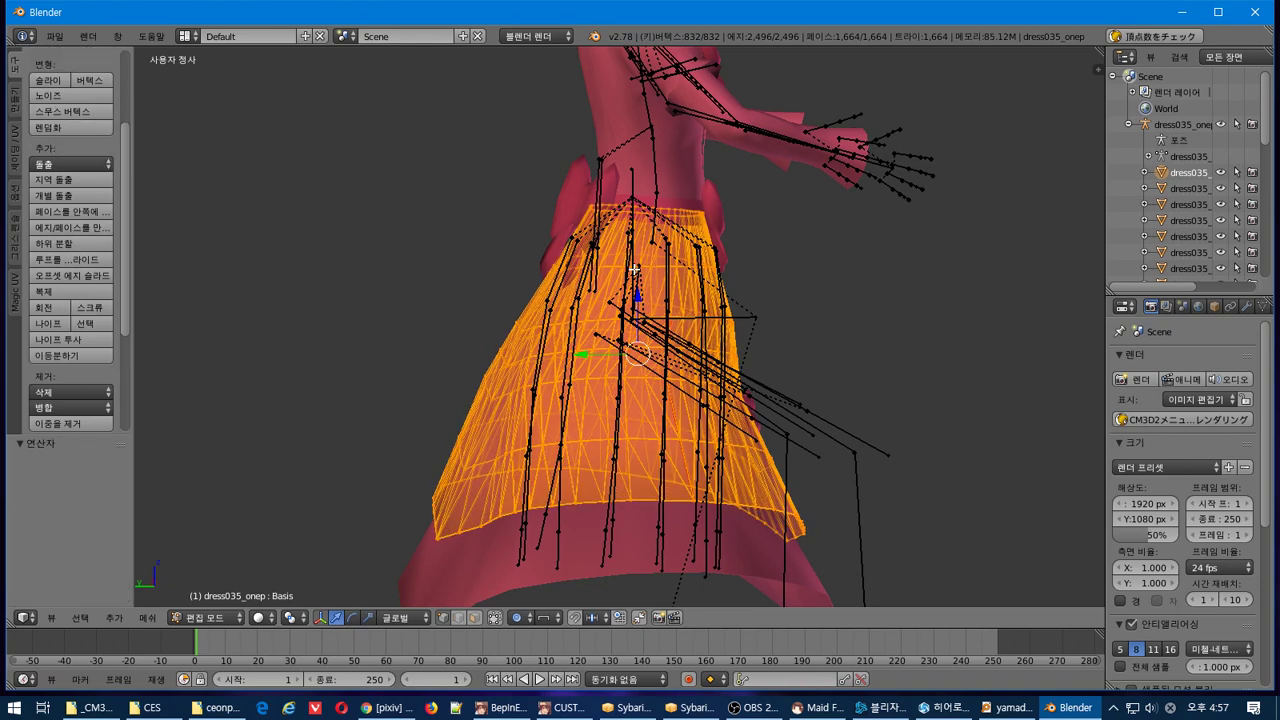
# - Try one Smooth Vertex pass of 0.500 on the skirt layer and examine the mesh from several sides
pyautogui.moveTo(645, 279); pyautogui.dragTo(643, 260, button='middle')
pyautogui.press('KP_3')
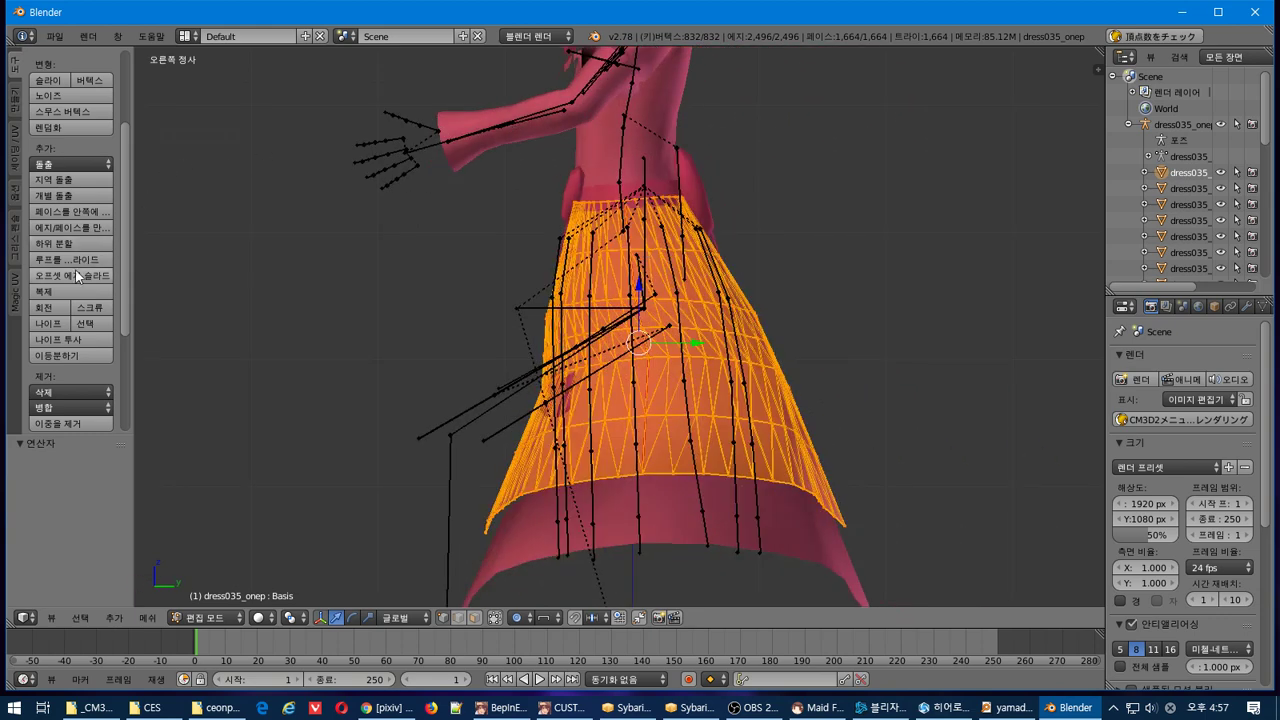
pyautogui.click(89, 109)
pyautogui.moveTo(983, 269); pyautogui.dragTo(1022, 268, button='middle')
pyautogui.scroll(5, 1022, 268)
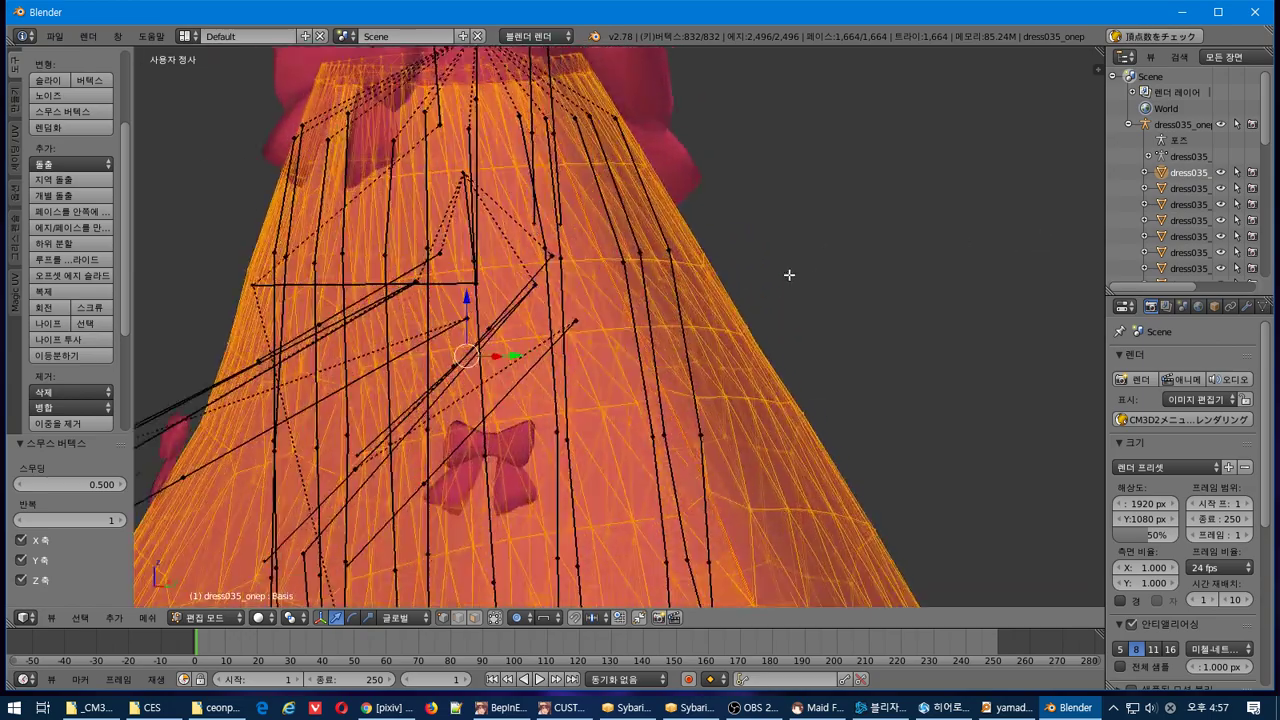
pyautogui.moveTo(790, 297); pyautogui.dragTo(815, 296, button='middle')
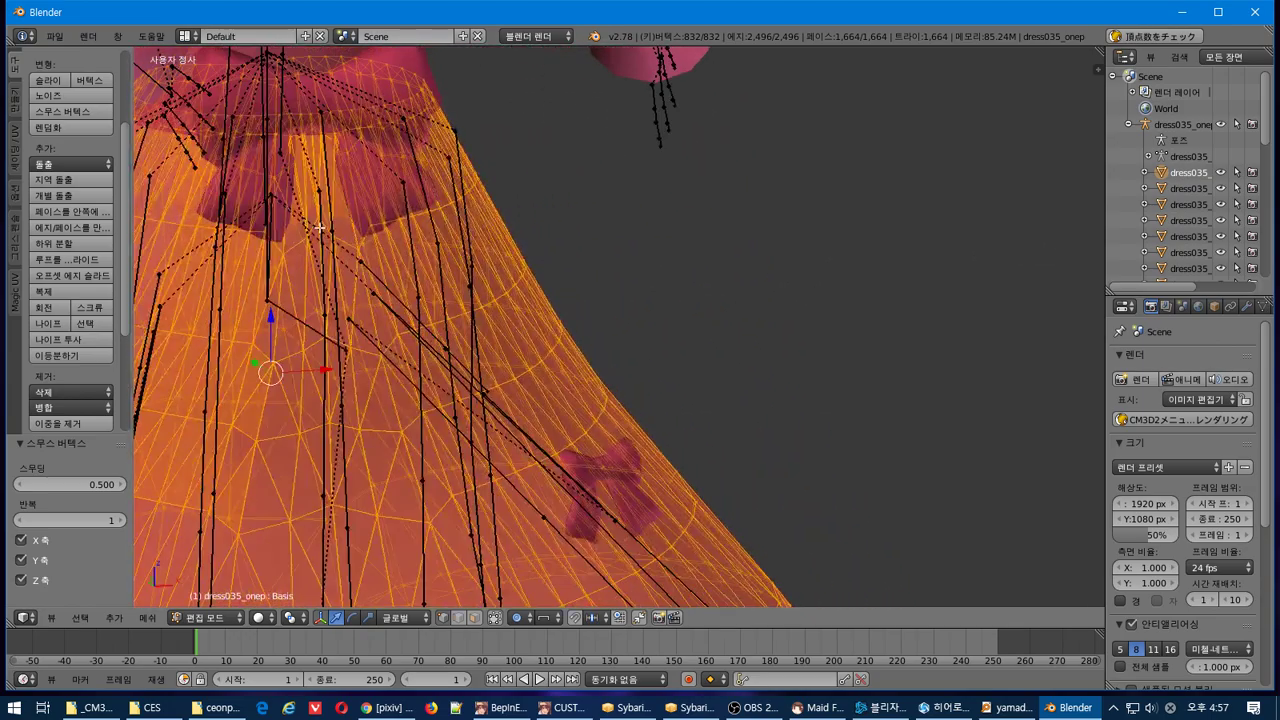
pyautogui.moveTo(319, 228); pyautogui.dragTo(577, 289, button='middle')
pyautogui.scroll(-3, 665, 218)
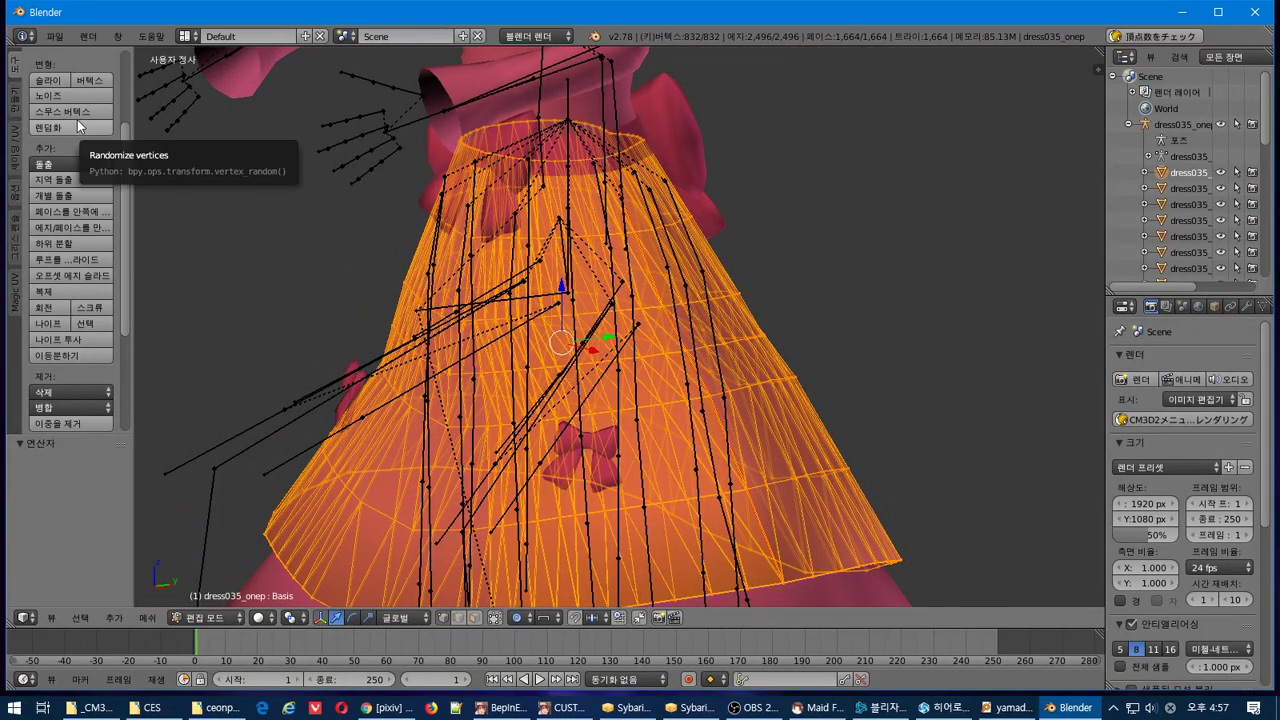
# - Try smoothing all vertices of the skirt layer with repeated Smooth Vertex passes
pyautogui.scroll(-3, 78, 120)
pyautogui.scroll(6, 80, 121)
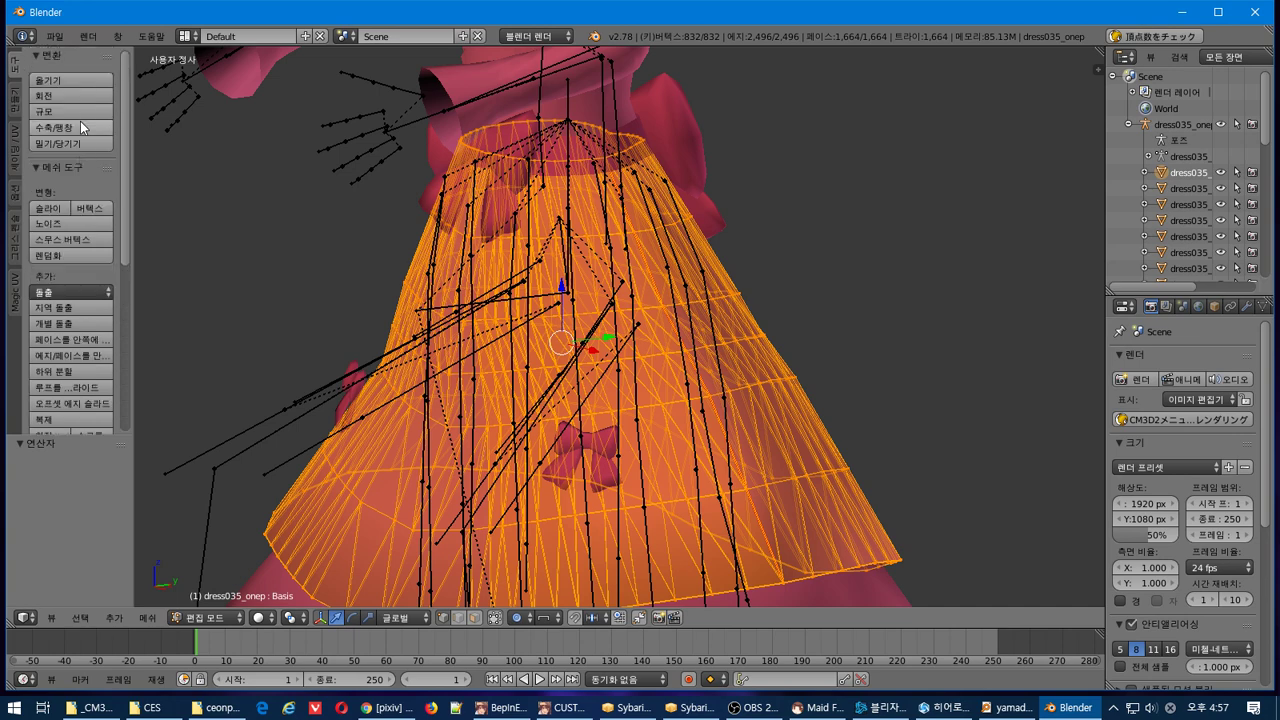
pyautogui.click(80, 236)
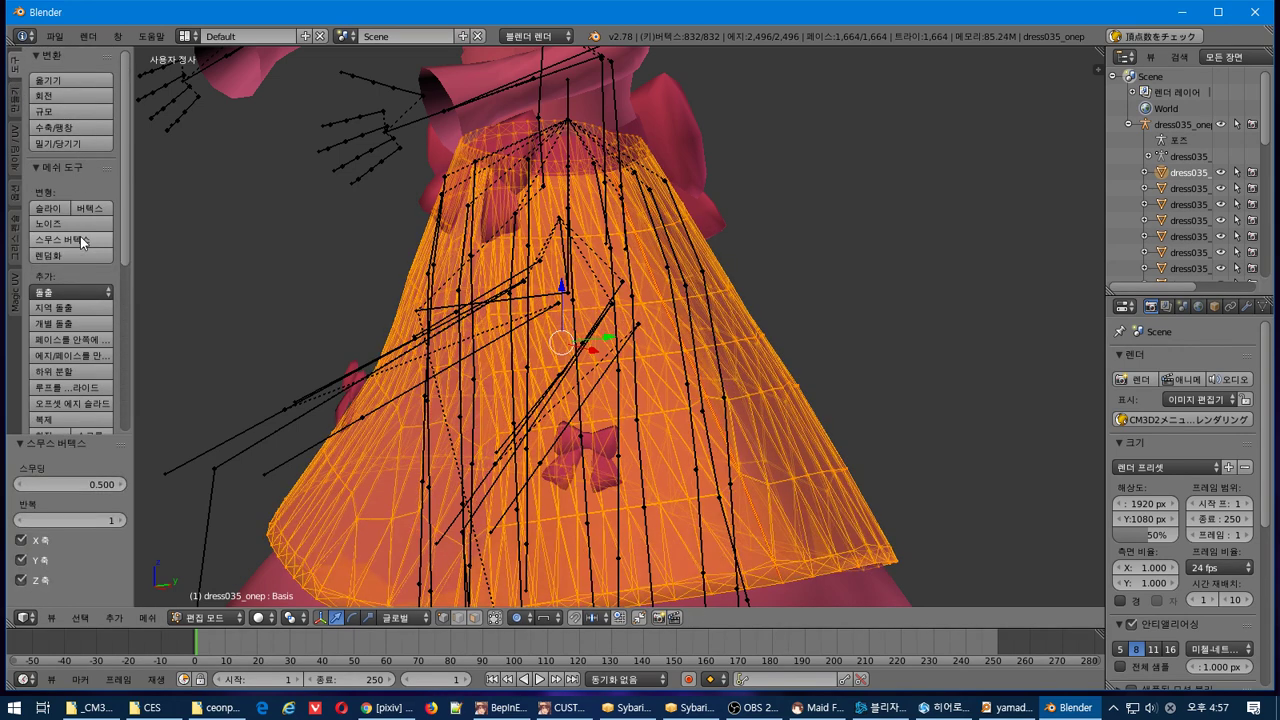
pyautogui.click(80, 236)
pyautogui.click(80, 236)
pyautogui.click(80, 236)
pyautogui.click(80, 236)
pyautogui.click(80, 236)
pyautogui.click(80, 236)
pyautogui.click(80, 236)
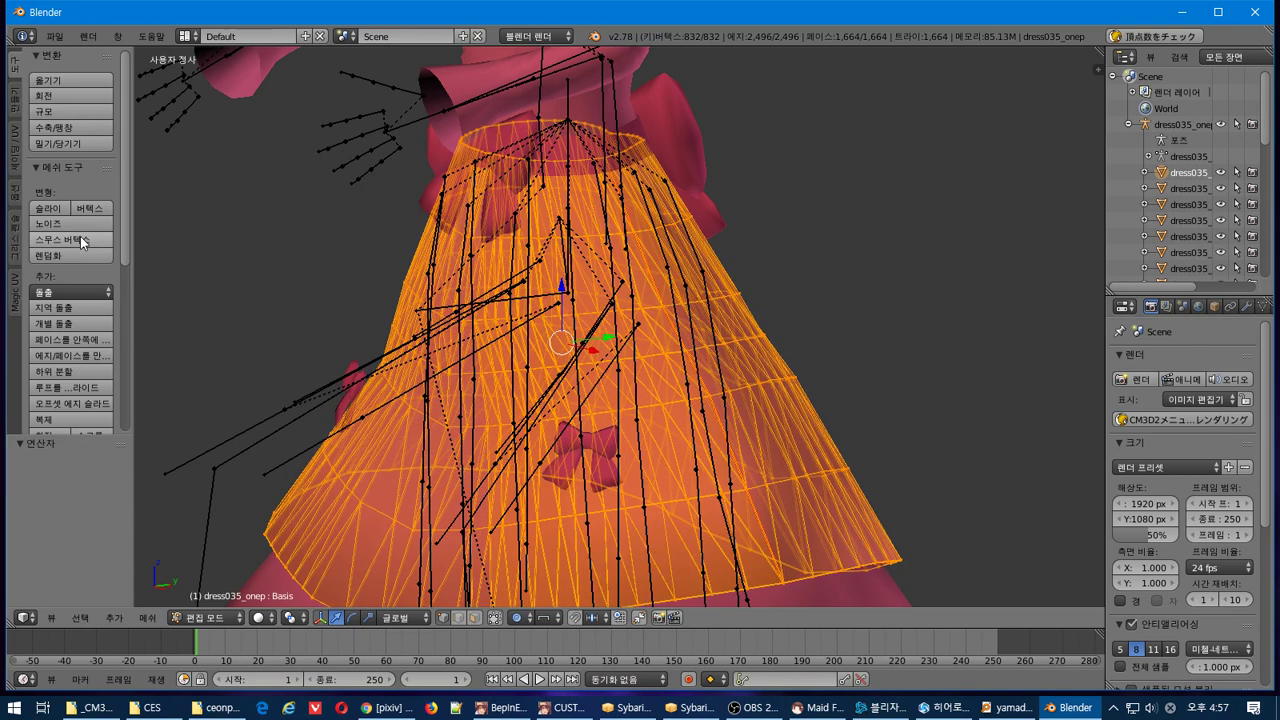
# - Undo the last Smooth Vertex change on the skirt layer
pyautogui.hotkey('ctrl', 'z')
pyautogui.scroll(-3, 82, 235)
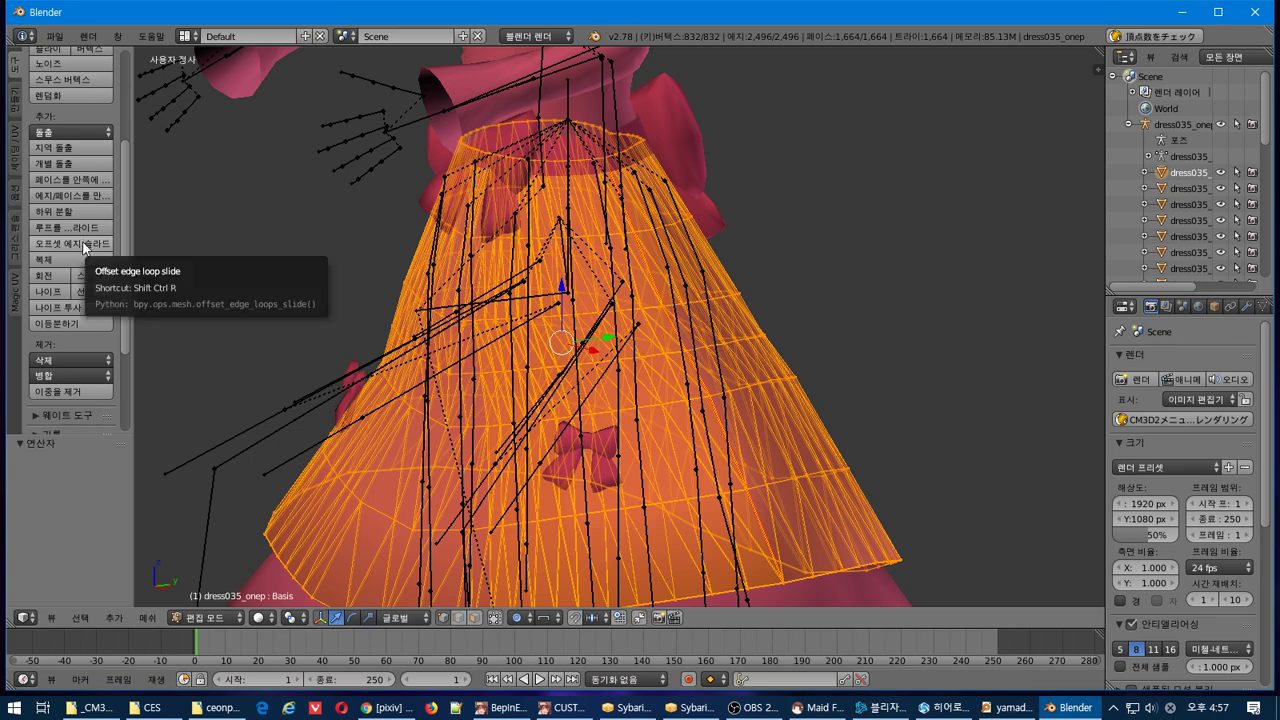
pyautogui.scroll(-3, 82, 240)
pyautogui.scroll(5, 71, 230)
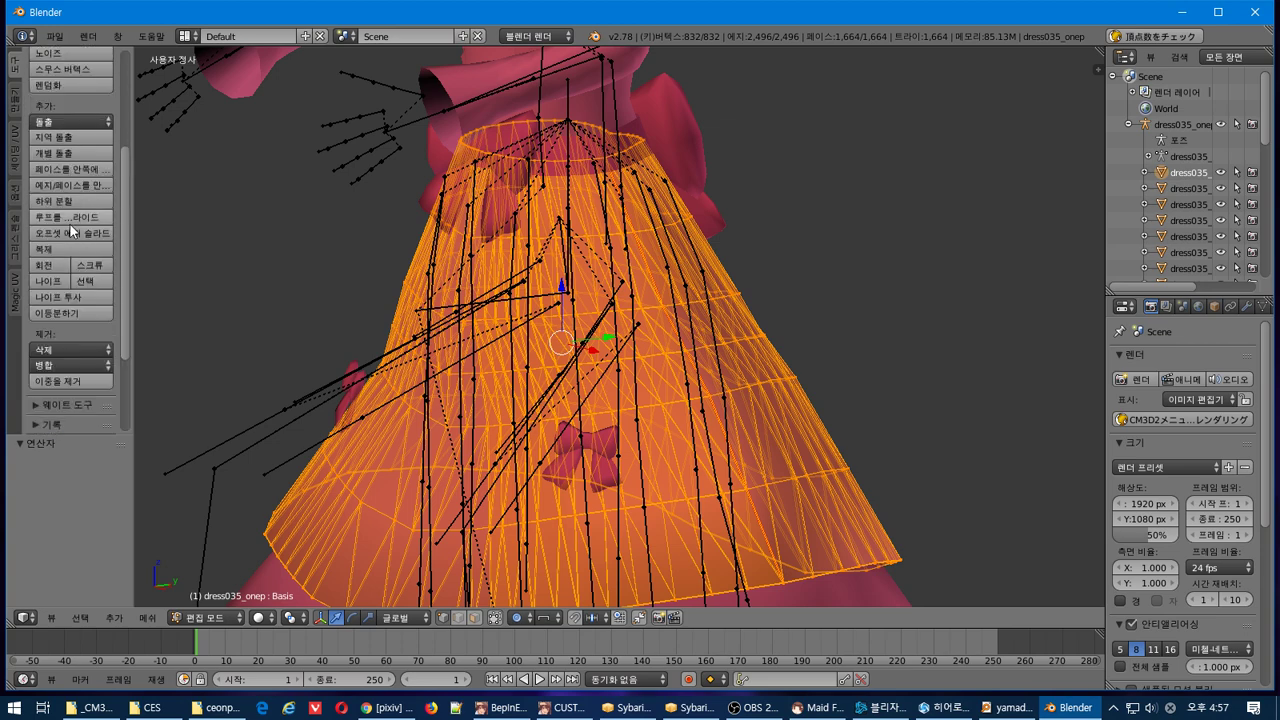
# - Apply smooth shading to the vertices, faces and edges of the whole skirt layer
pyautogui.click(15, 101)
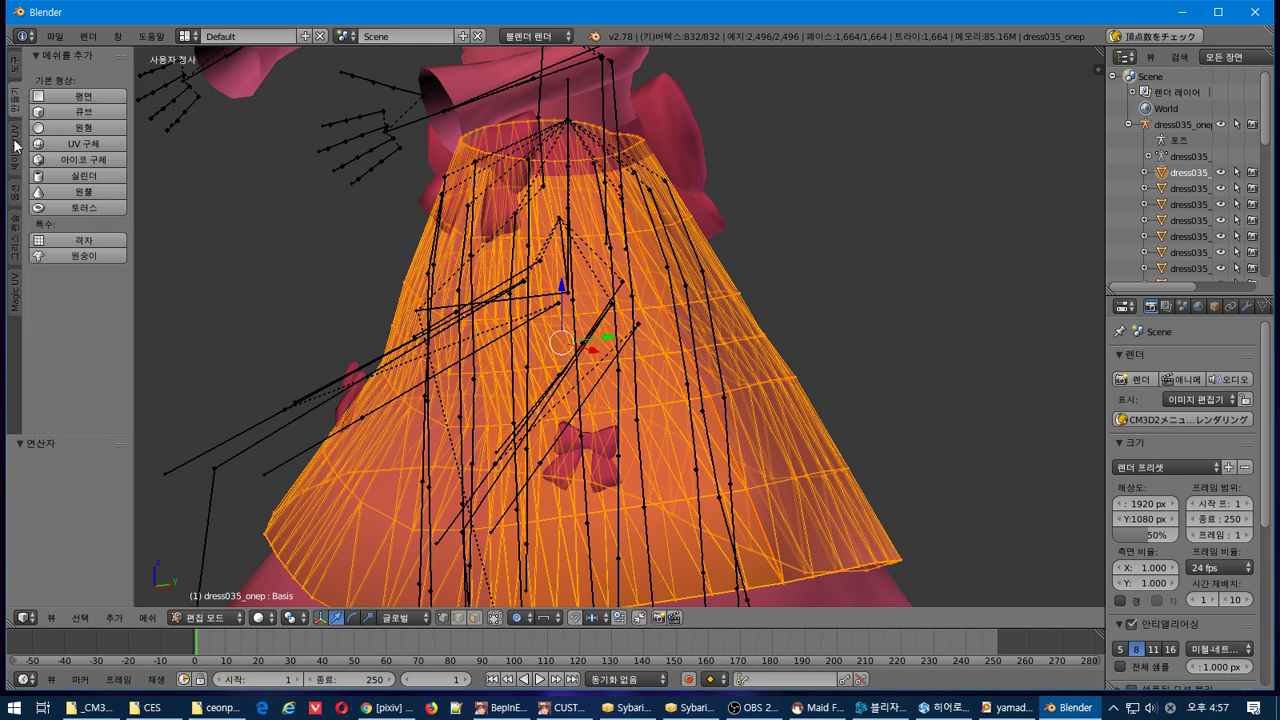
pyautogui.click(15, 142)
pyautogui.click(46, 160)
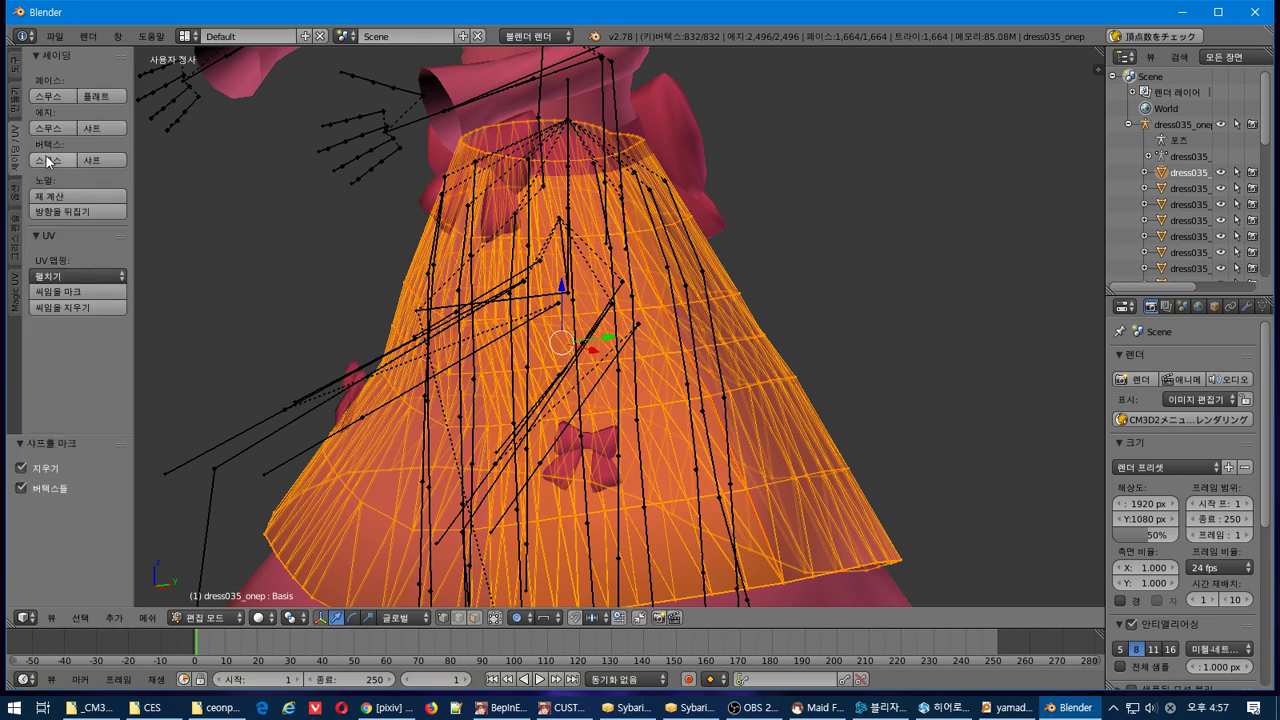
pyautogui.click(58, 96)
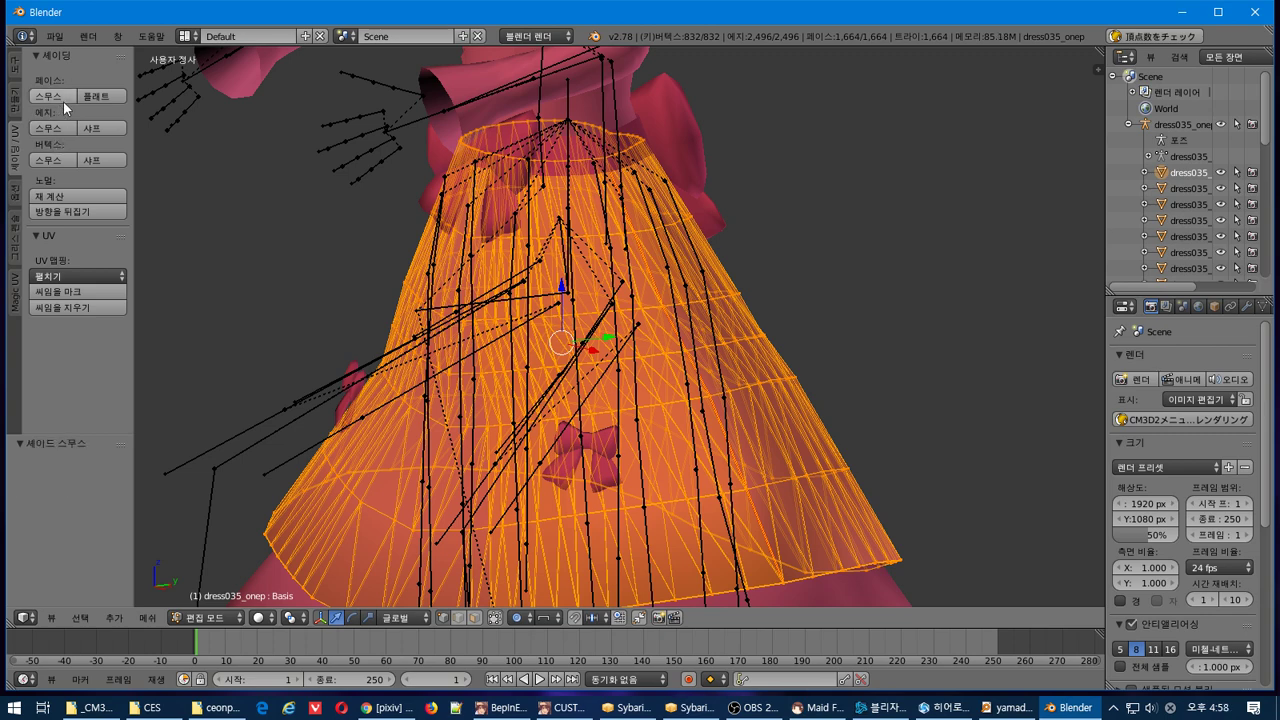
pyautogui.click(54, 130)
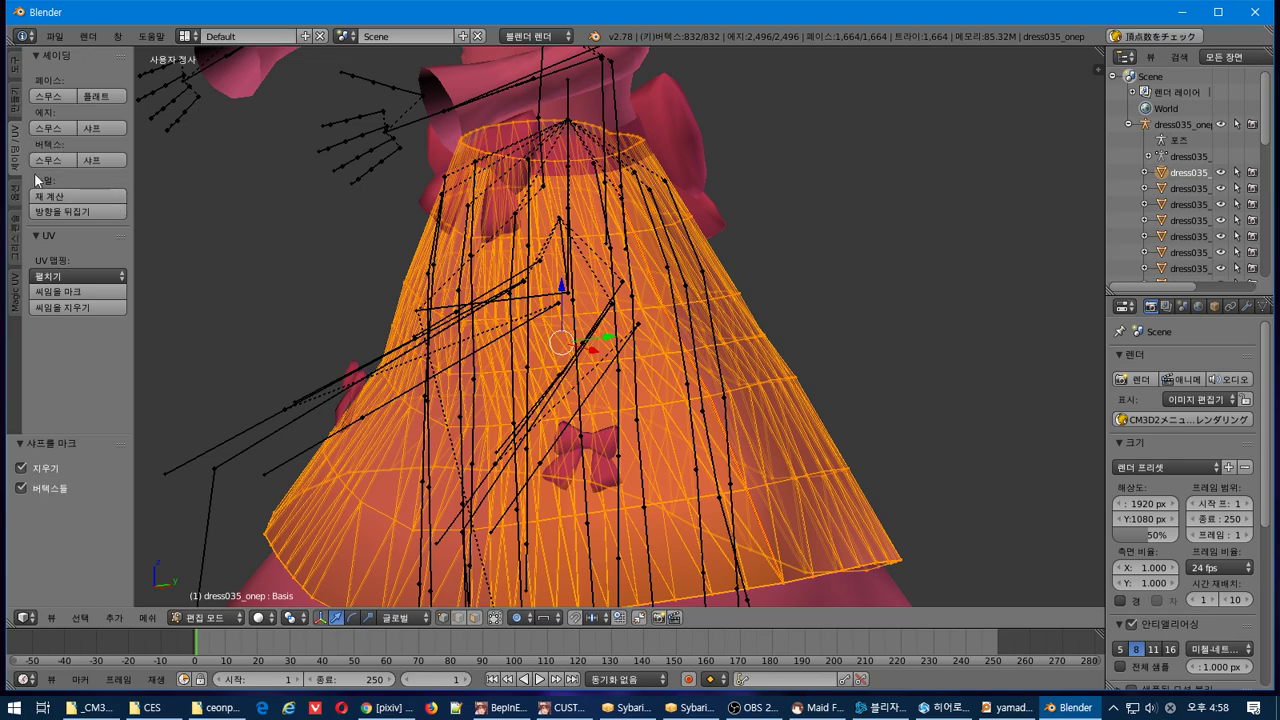
pyautogui.click(11, 70)
# - Scale the first edge loop below the skirt layer's waist to about 1.052 in X and Y with a proportional size of 0.29
pyautogui.moveTo(455, 138)
pyautogui.mouseDown(button='middle')
pyautogui.moveTo(694, 177)
pyautogui.moveTo(777, 168)
pyautogui.moveTo(658, 221)
pyautogui.moveTo(720, 363)
pyautogui.moveTo(843, 371)
pyautogui.moveTo(703, 354)
pyautogui.mouseUp(button='middle')
pyautogui.press('a')
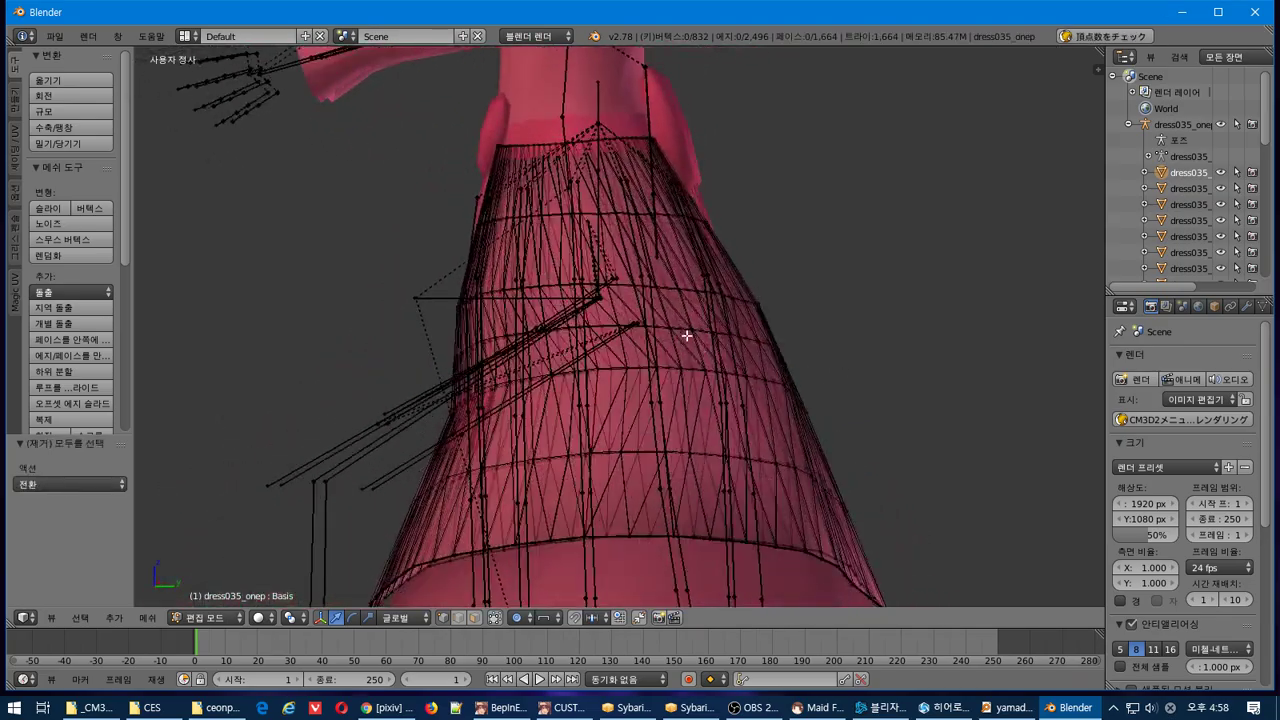
pyautogui.press('KP_3')
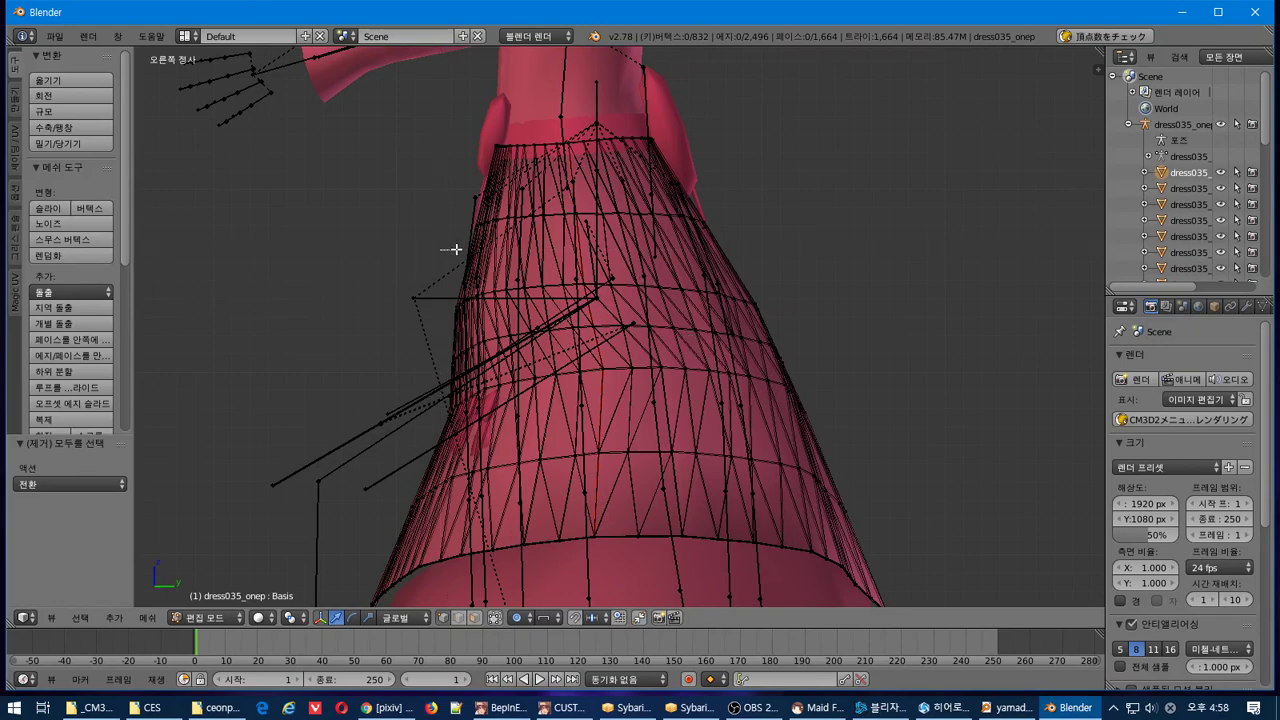
pyautogui.keyDown('alt'); pyautogui.rightClick(478, 216); pyautogui.keyUp('alt')
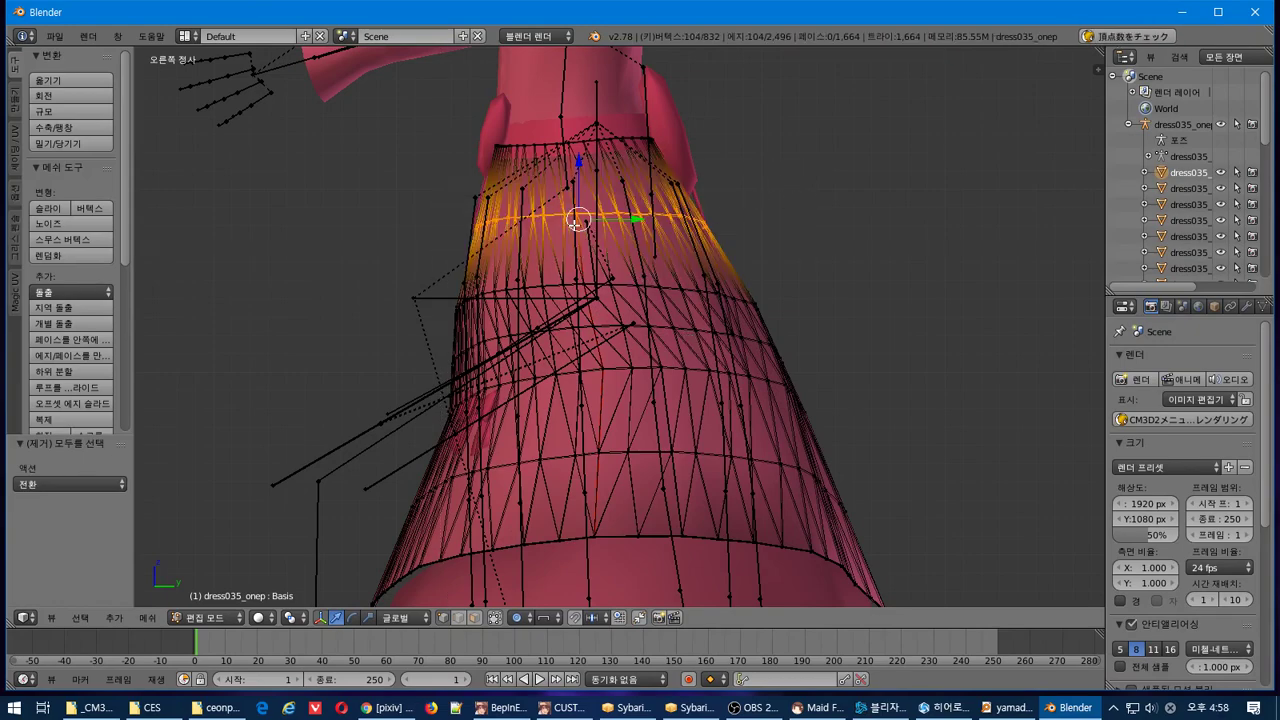
pyautogui.moveTo(577, 224); pyautogui.dragTo(684, 241, button='middle')
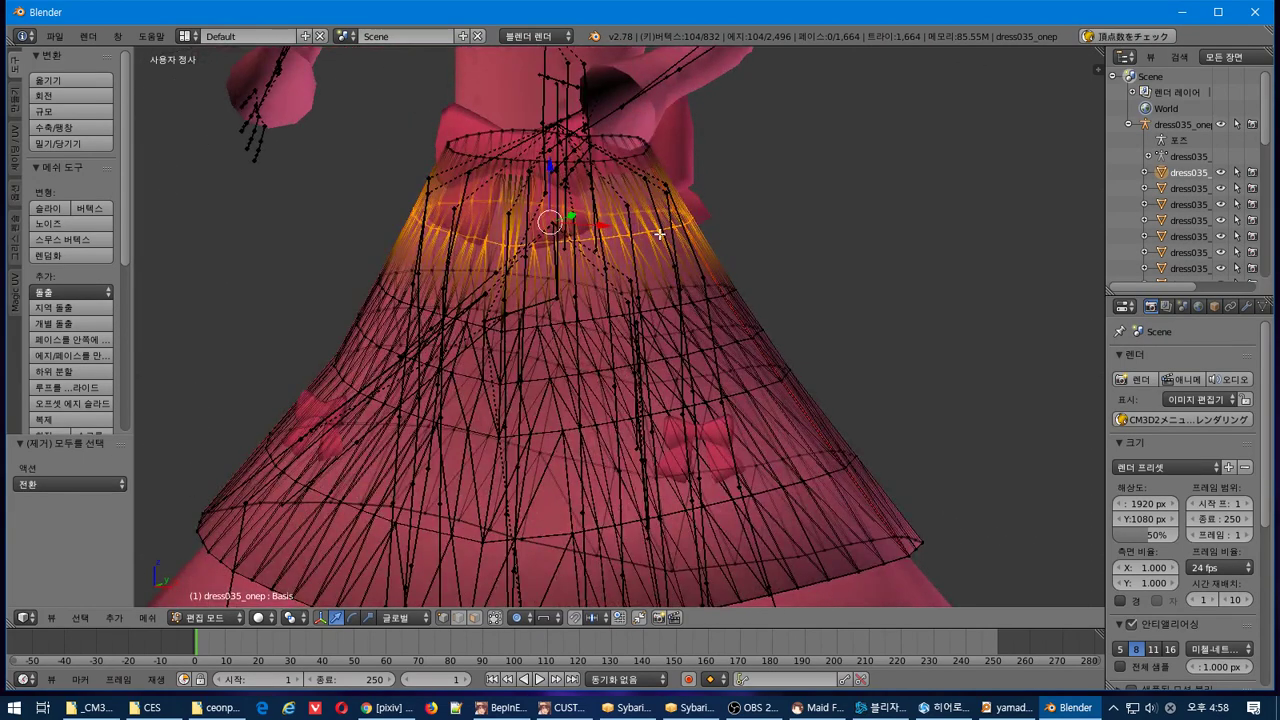
pyautogui.press('s')
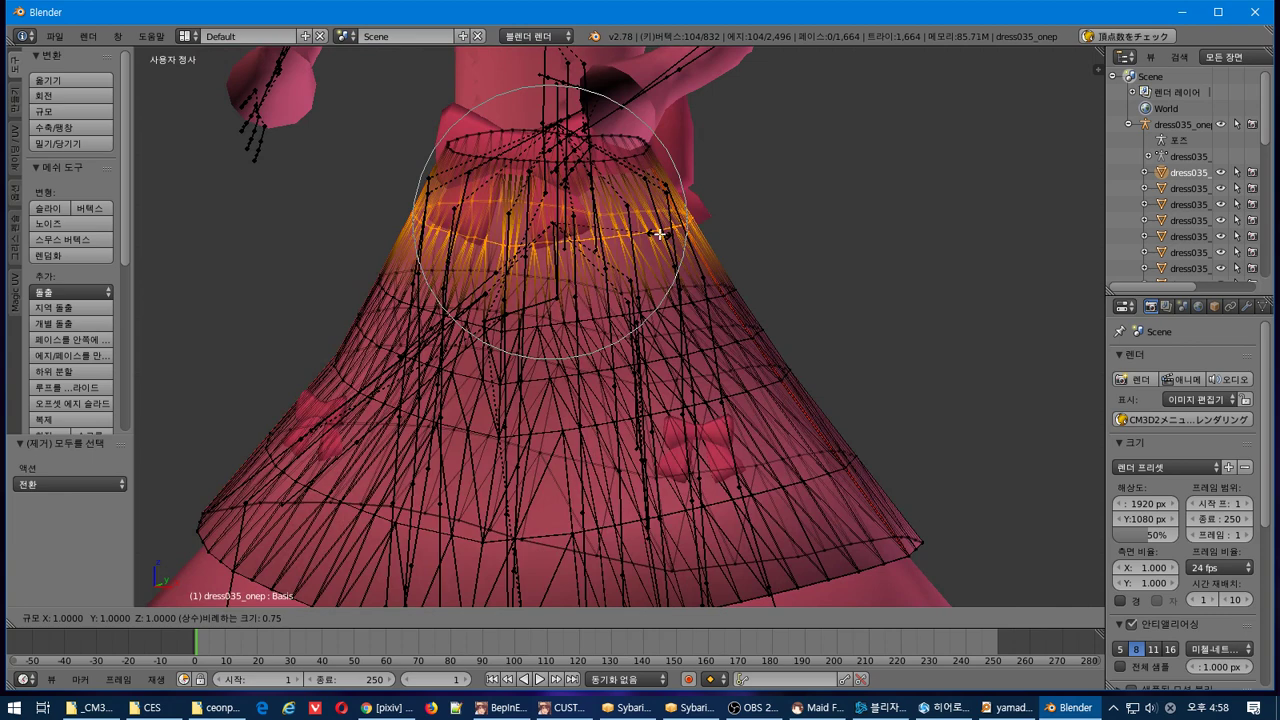
pyautogui.hotkey('shift', 'y')
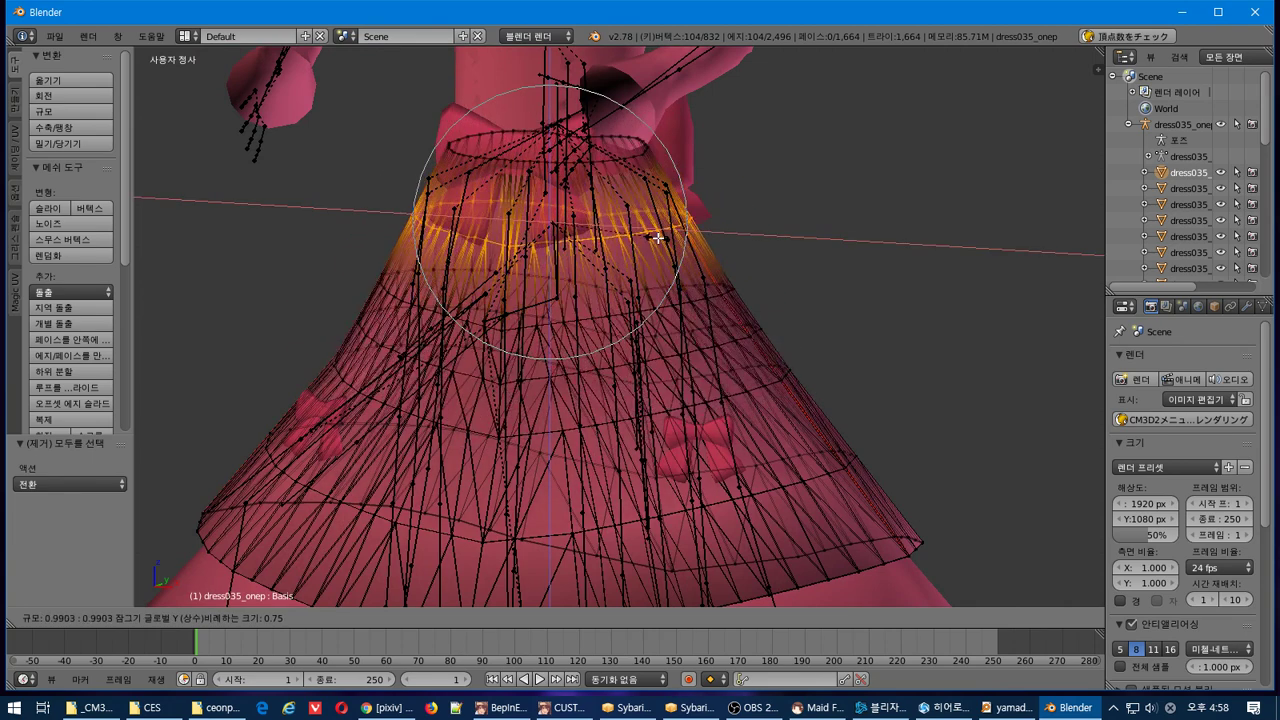
pyautogui.hotkey('shift', 'z')
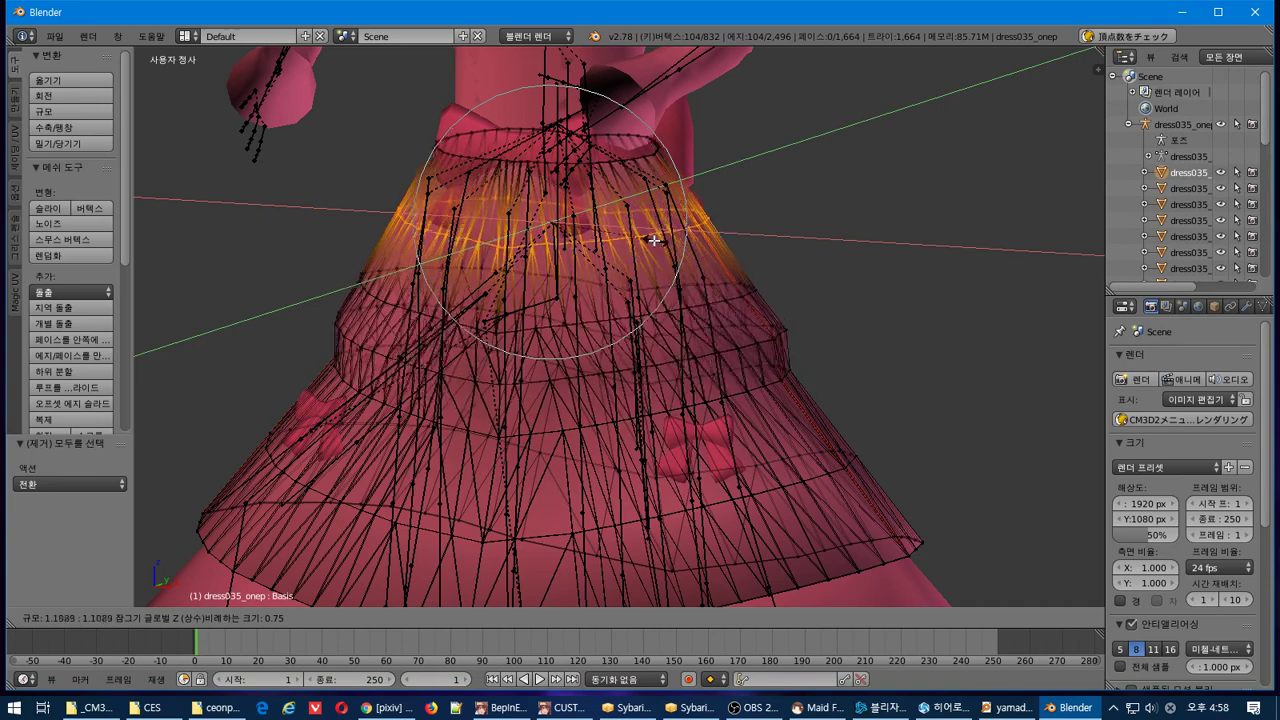
pyautogui.scroll(4, 646, 240)
pyautogui.scroll(2, 646, 240)
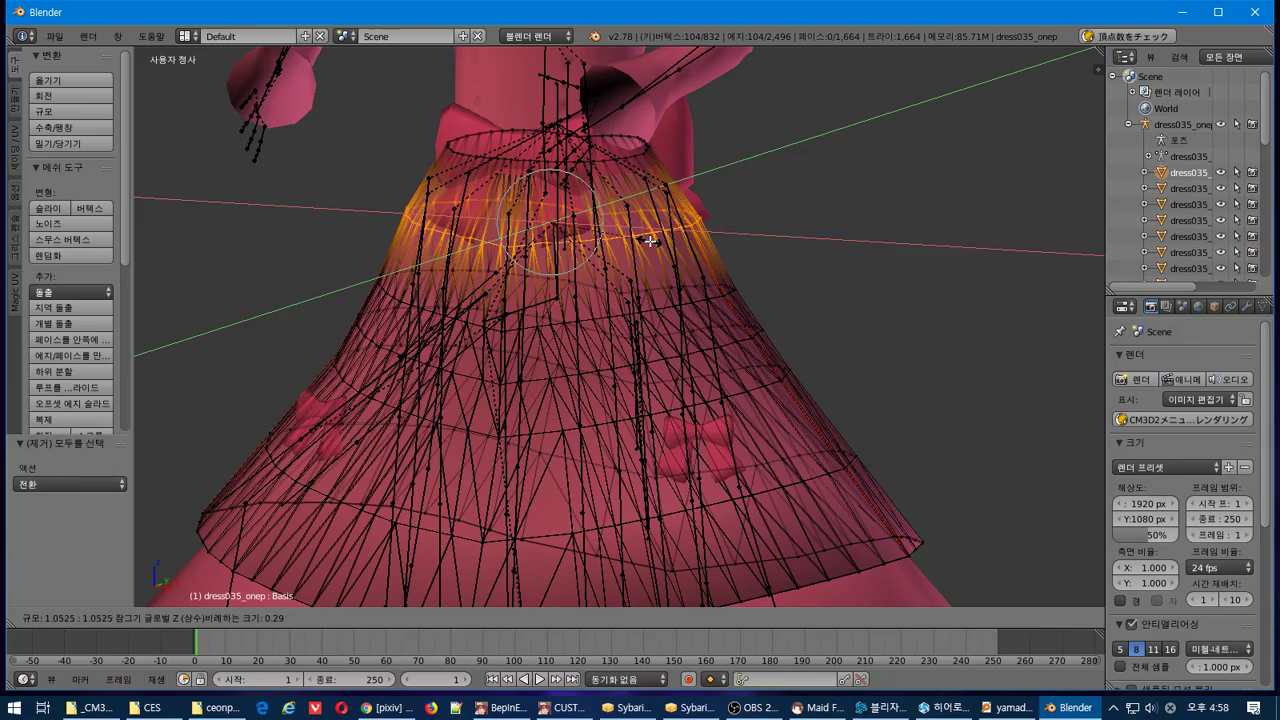
pyautogui.click(650, 241)
pyautogui.moveTo(650, 241); pyautogui.dragTo(717, 242, button='middle')
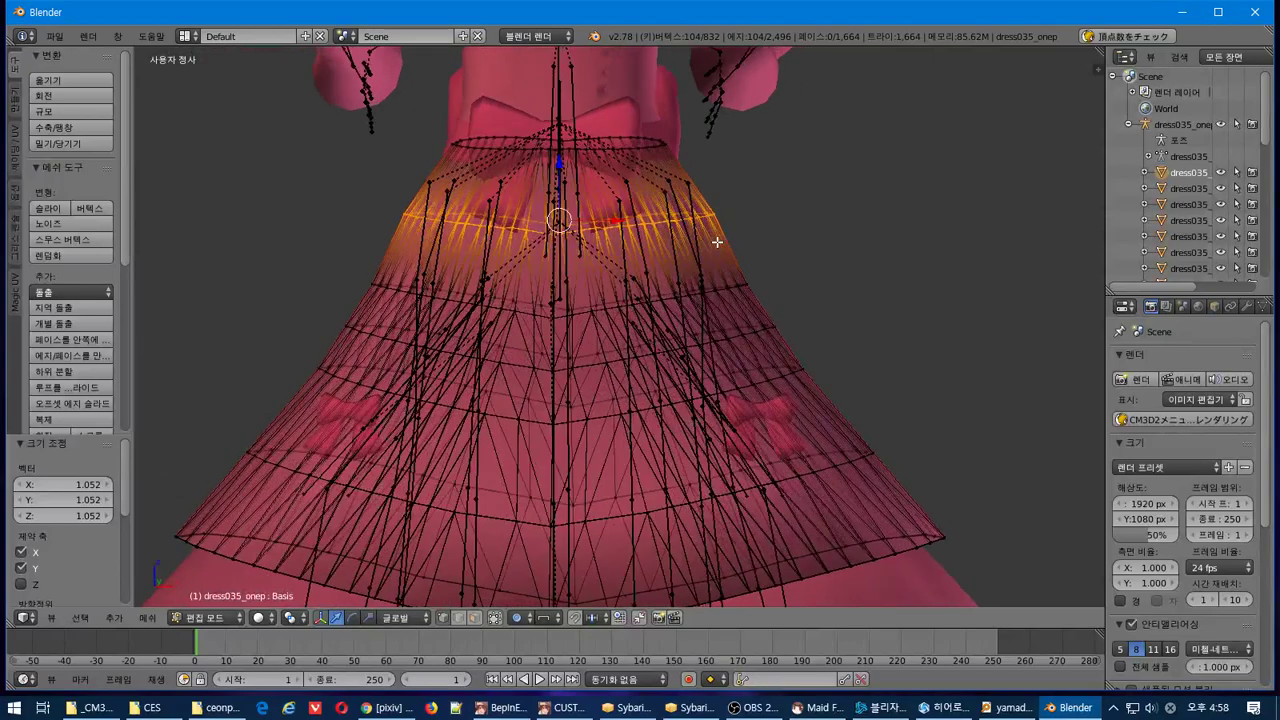
pyautogui.moveTo(540, 434); pyautogui.dragTo(549, 427, button='middle')
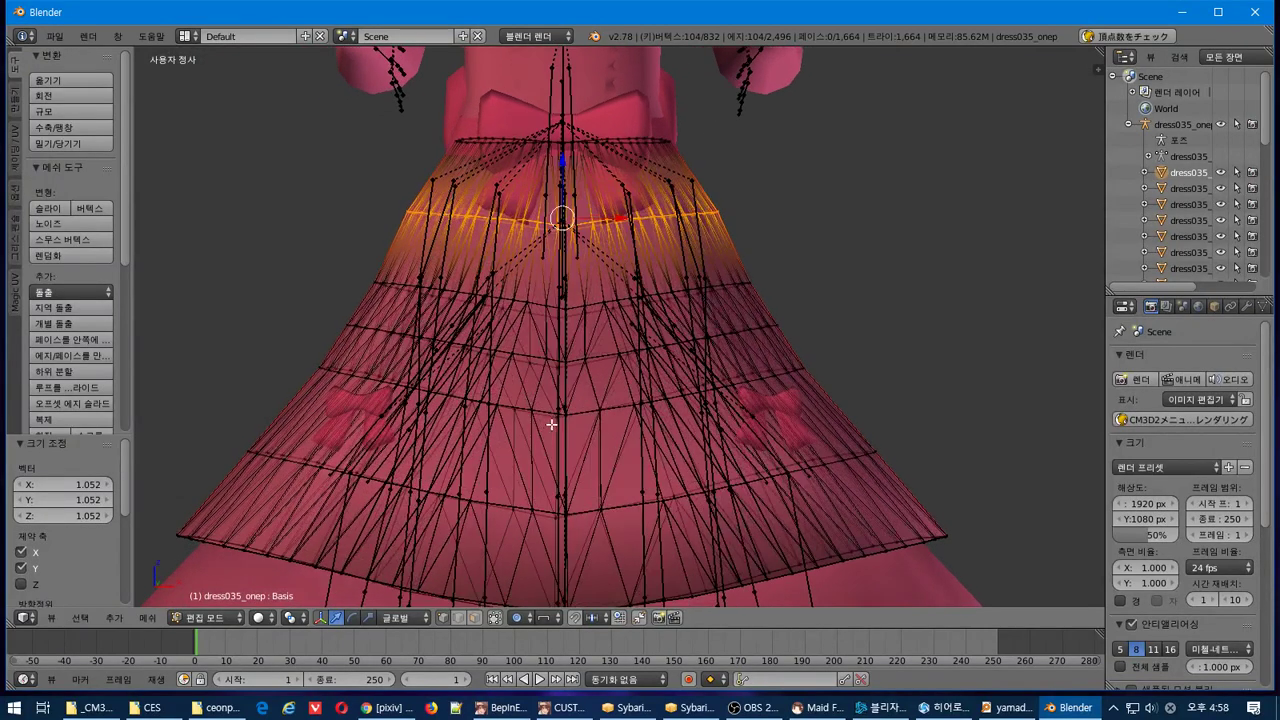
# - Show the skirt layer's mesh data properties and widen the properties area
pyautogui.click(1262, 307)
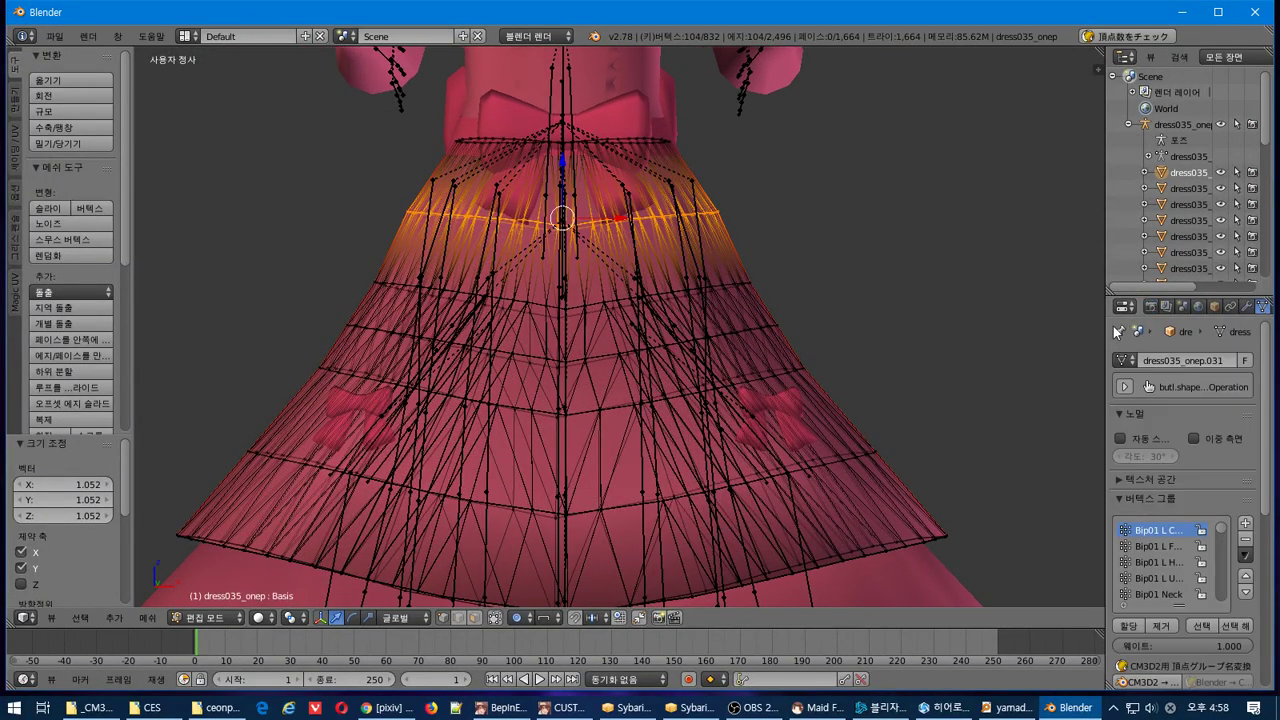
pyautogui.moveTo(1104, 328); pyautogui.dragTo(993, 331)
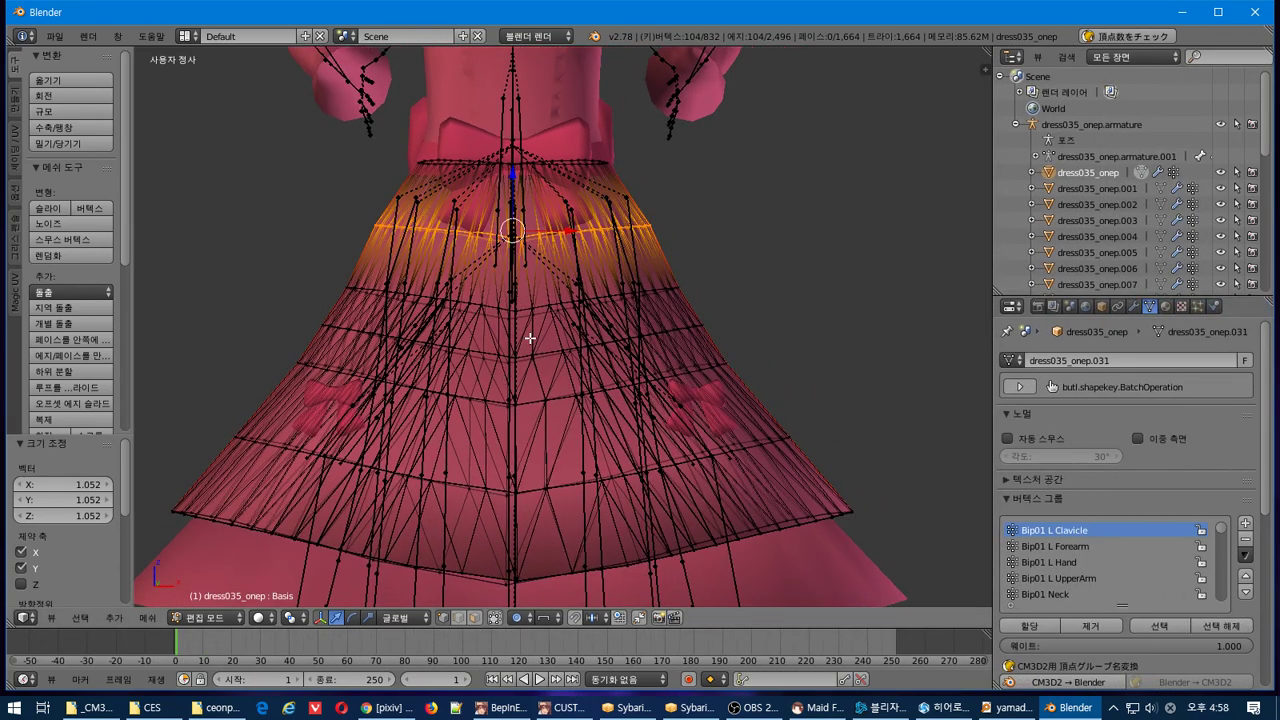
pyautogui.moveTo(530, 339)
pyautogui.mouseDown(button='middle')
pyautogui.moveTo(506, 349)
pyautogui.moveTo(514, 338)
pyautogui.mouseUp(button='middle')
# - Deselect everything and box-select the horizontal ring of vertices just above the bows on the skirt layer
pyautogui.press('a')
pyautogui.moveTo(357, 374)
pyautogui.mouseDown(button='middle')
pyautogui.moveTo(371, 371)
pyautogui.moveTo(362, 379)
pyautogui.mouseUp(button='middle')
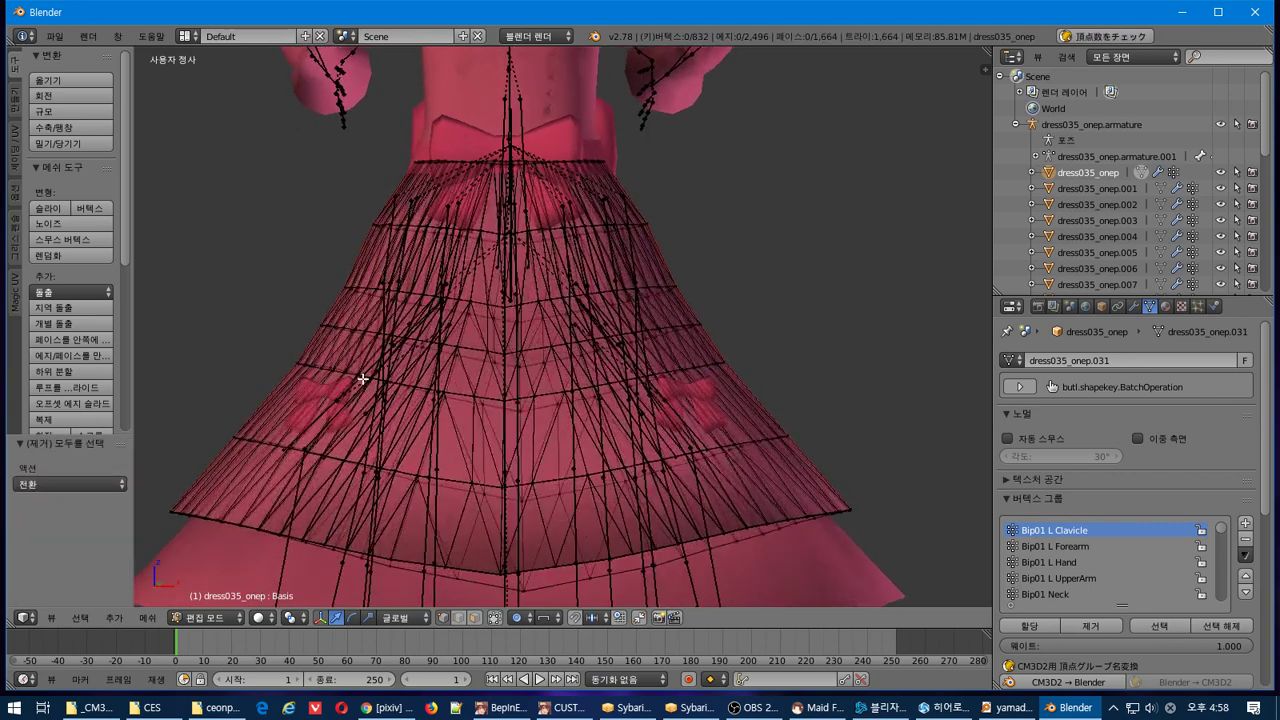
pyautogui.press('KP_1')
pyautogui.press('b')
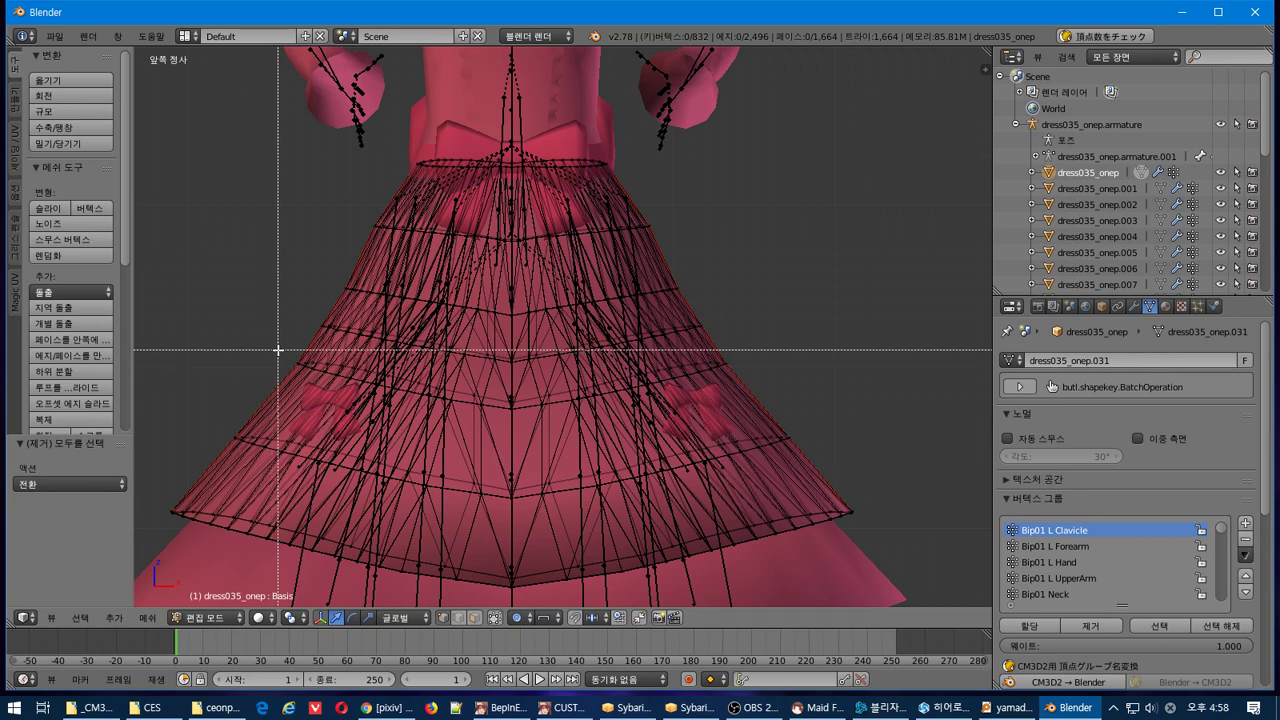
pyautogui.moveTo(275, 352); pyautogui.dragTo(691, 429)
pyautogui.press('b')
pyautogui.press('b')
pyautogui.moveTo(630, 357); pyautogui.dragTo(855, 390)
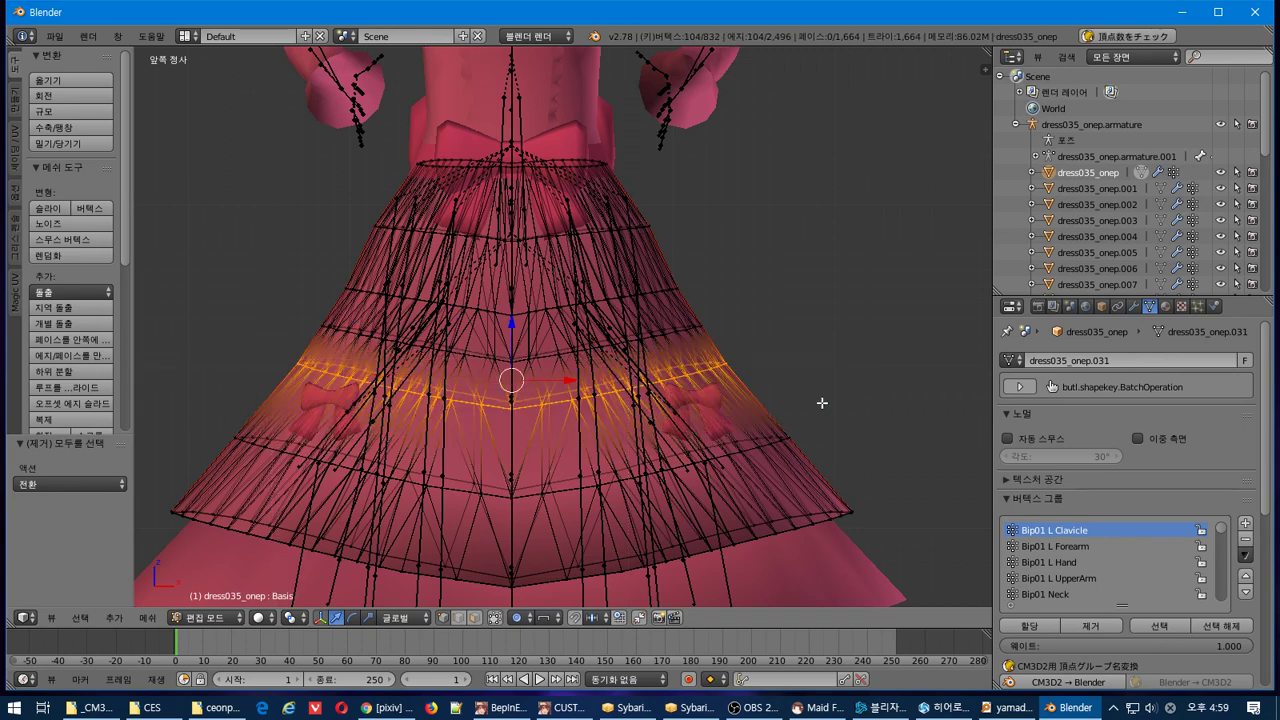
pyautogui.moveTo(855, 390); pyautogui.dragTo(770, 419, button='middle')
pyautogui.press('KP_3')
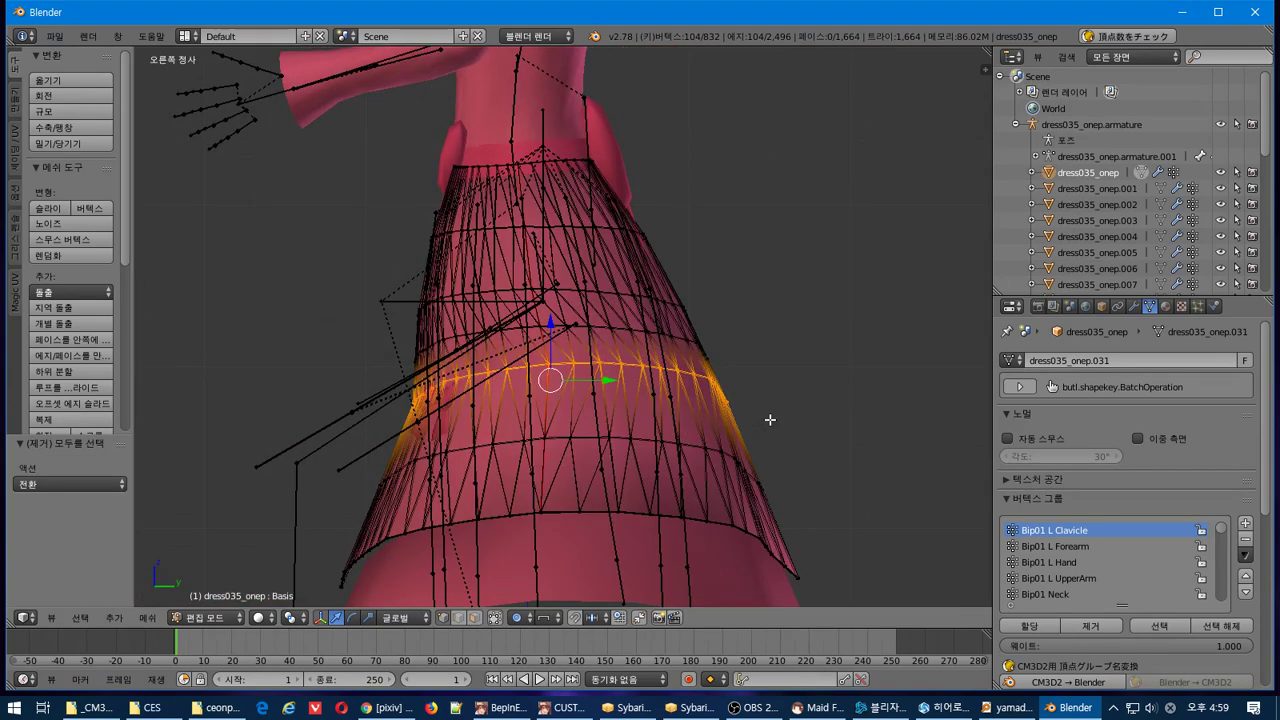
pyautogui.press('b')
pyautogui.moveTo(757, 363); pyautogui.dragTo(584, 420)
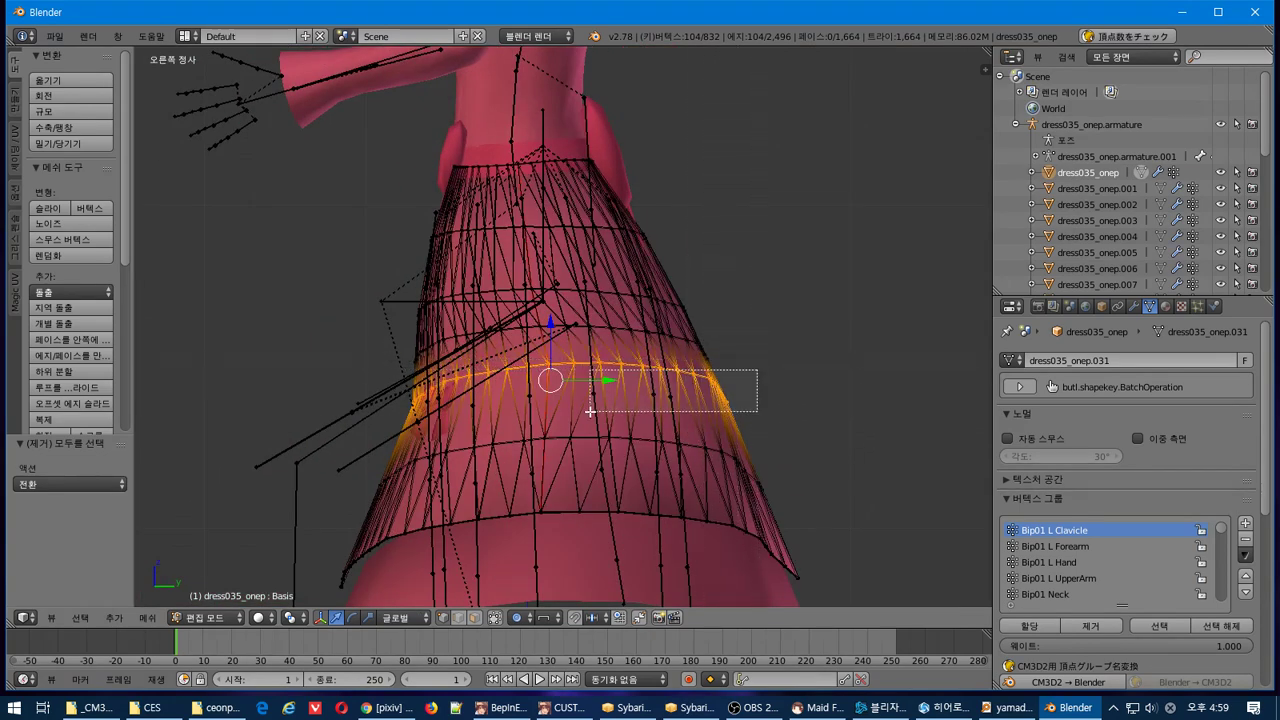
pyautogui.press('b')
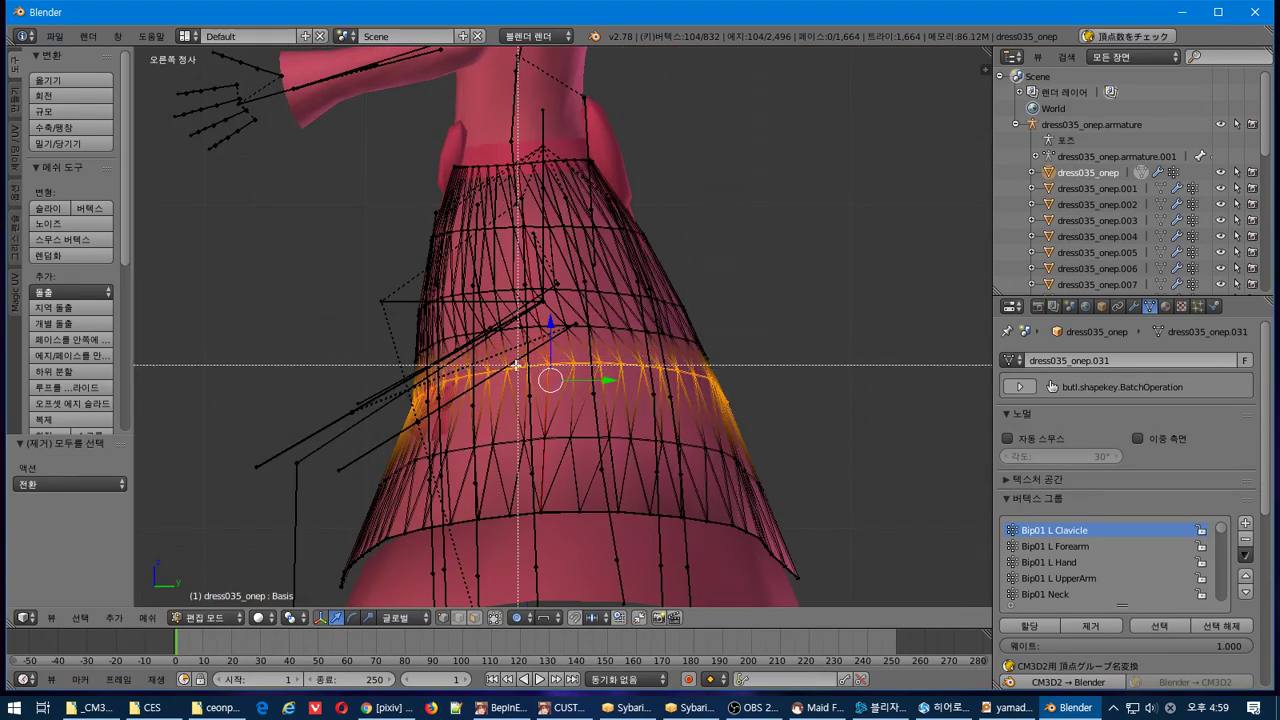
pyautogui.moveTo(513, 365); pyautogui.dragTo(393, 406)
pyautogui.moveTo(393, 406); pyautogui.dragTo(534, 437, button='middle')
pyautogui.press('s')
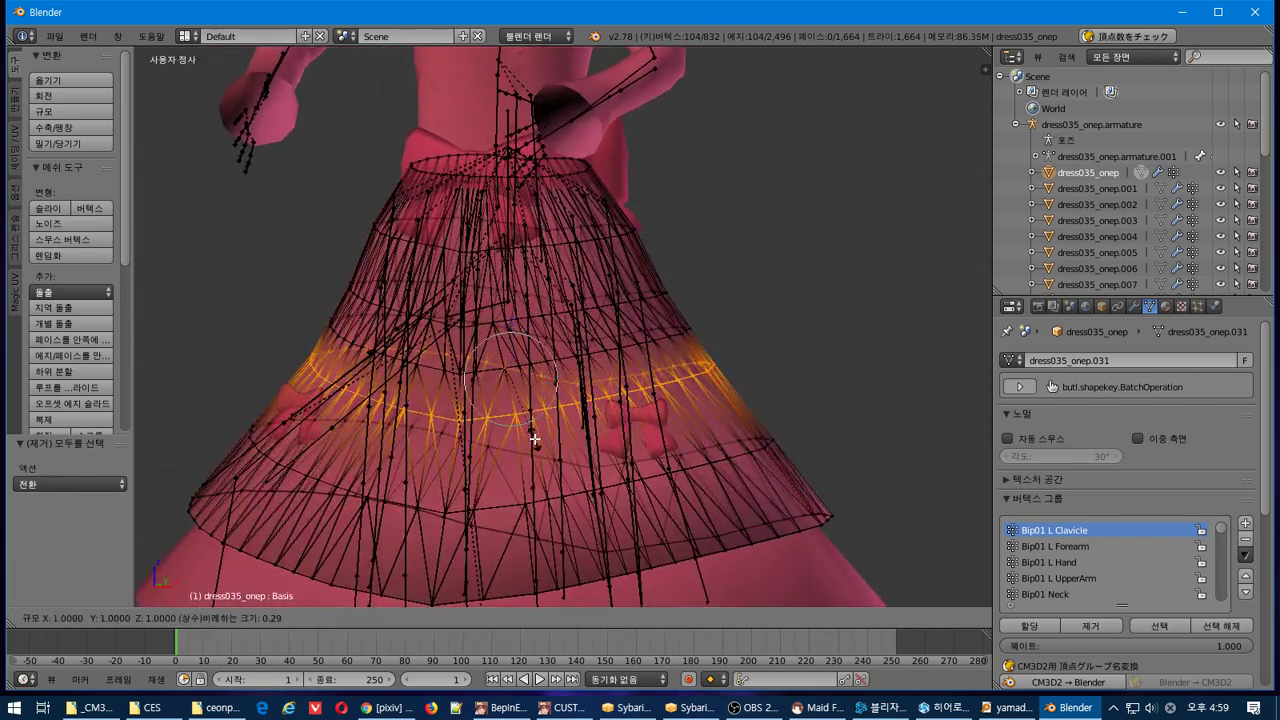
pyautogui.press('Escape')
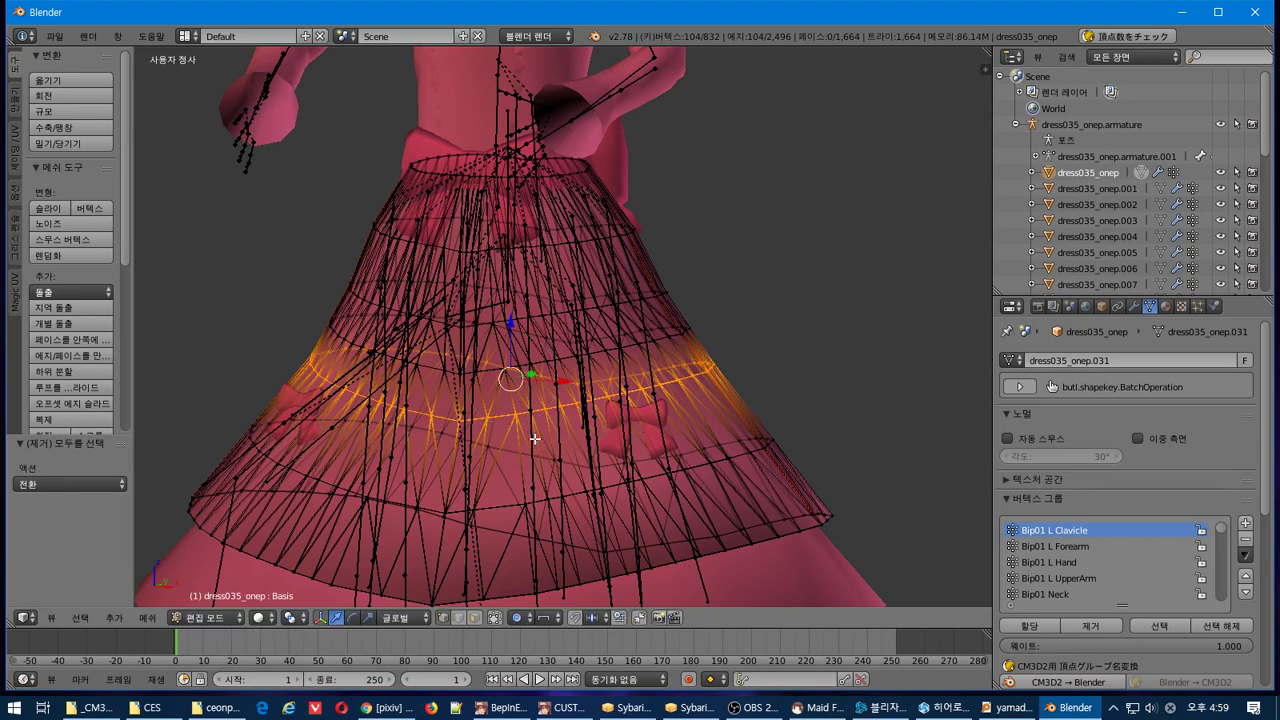
pyautogui.press('super')
pyautogui.click(873, 655)
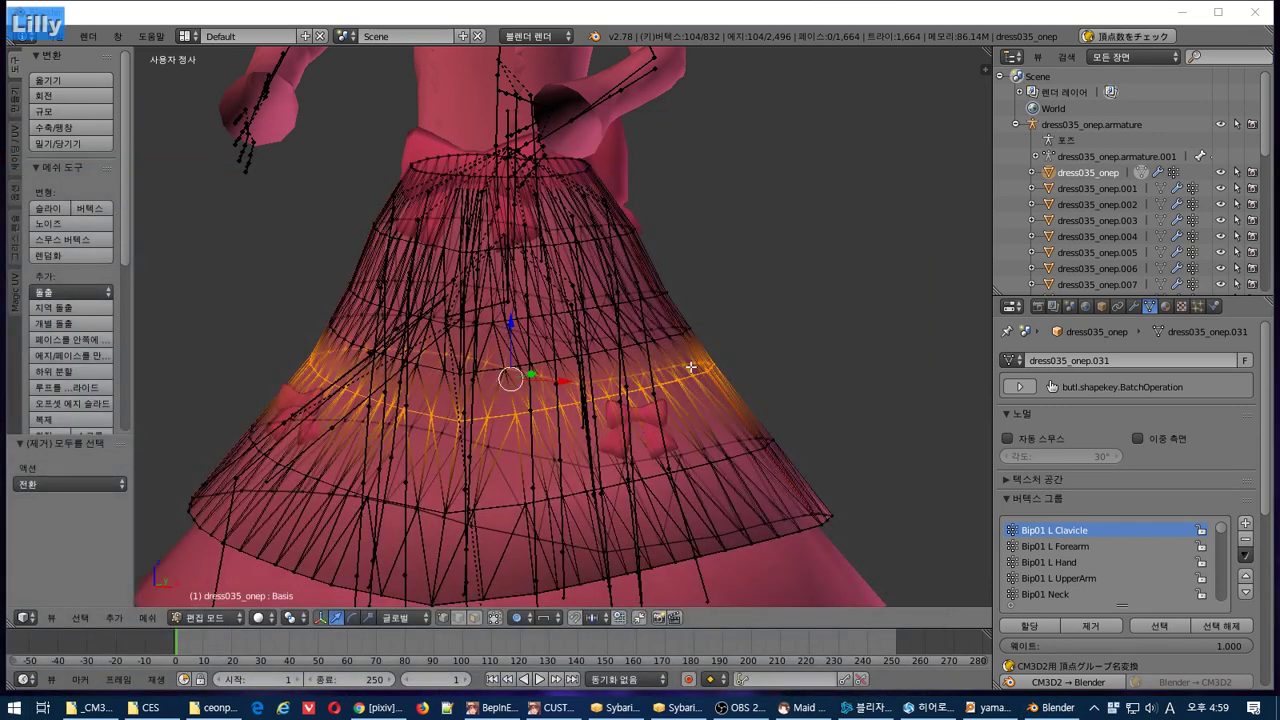
pyautogui.press('shift')
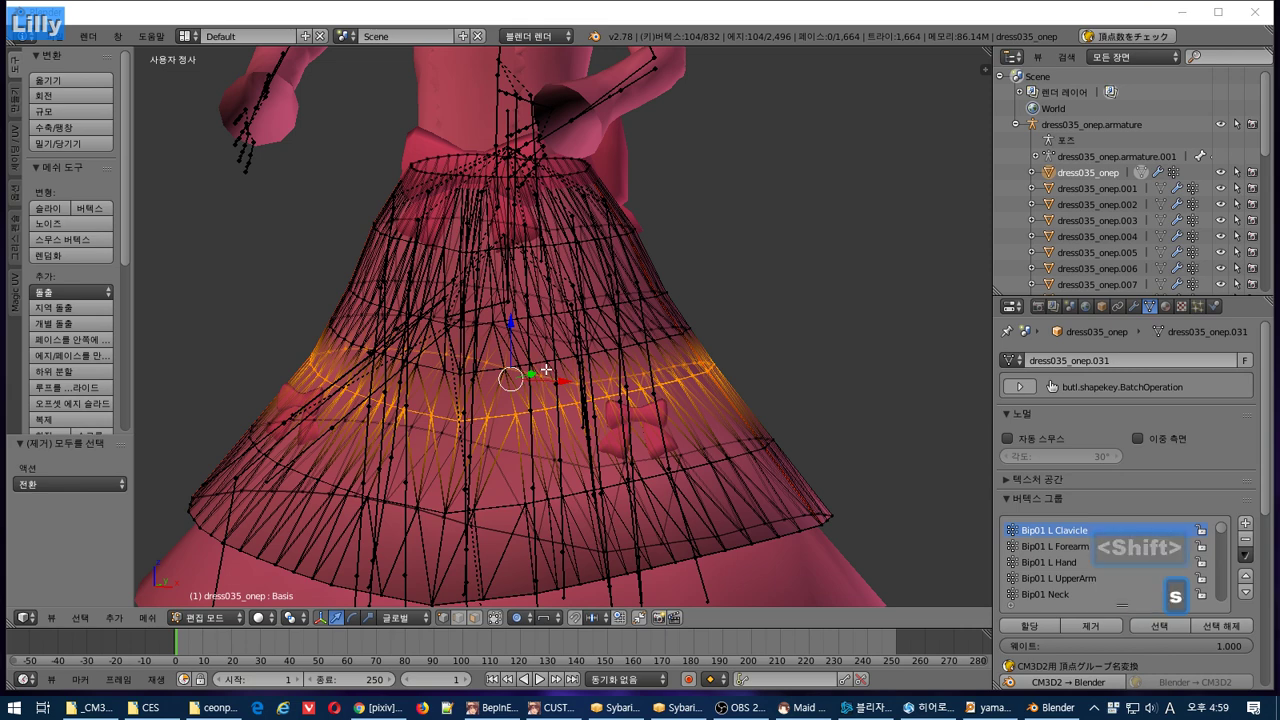
pyautogui.press('shift')
pyautogui.hotkey('shift', 'z')
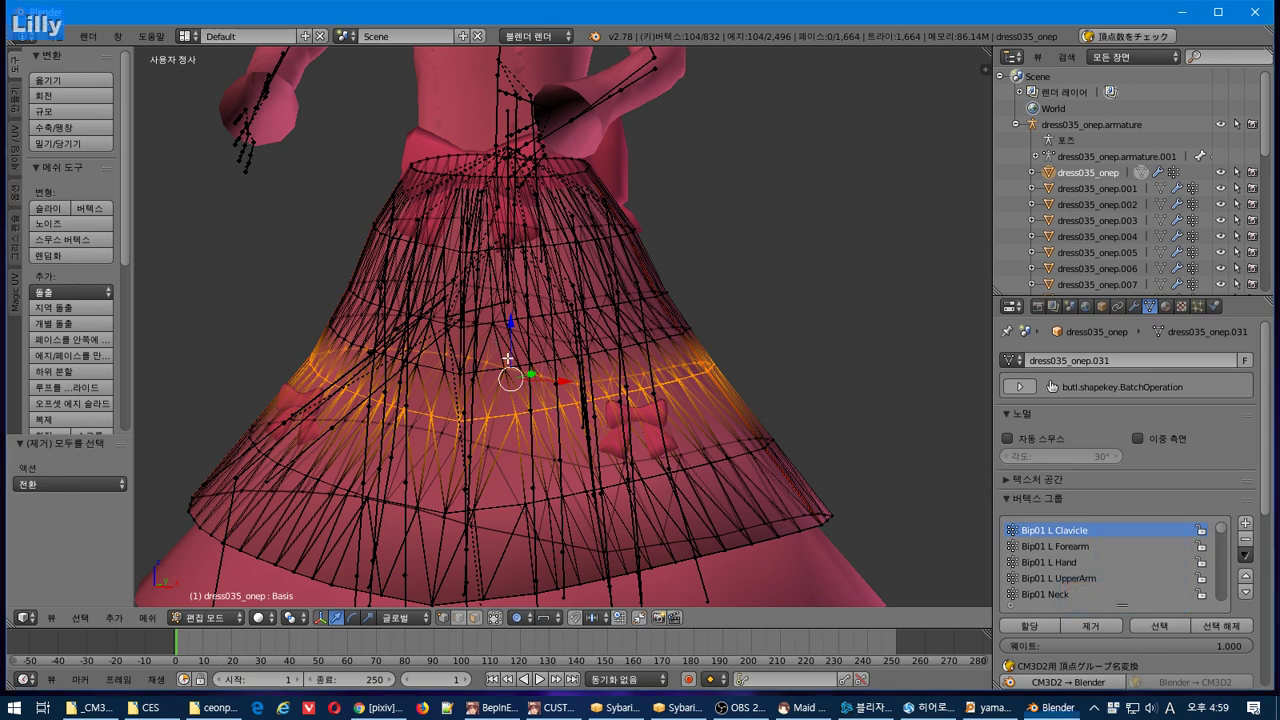
pyautogui.moveTo(545, 370); pyautogui.dragTo(538, 400, button='middle')
pyautogui.press('Escape')
pyautogui.press('Escape')
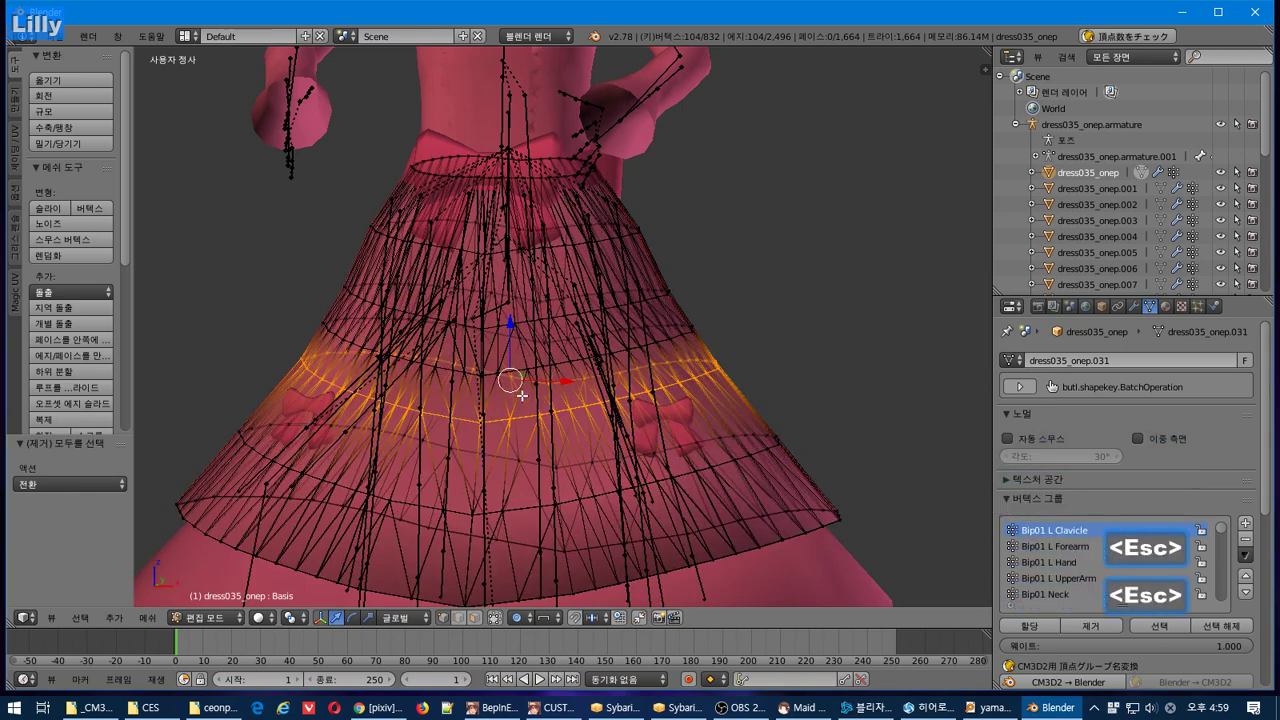
pyautogui.press('s')
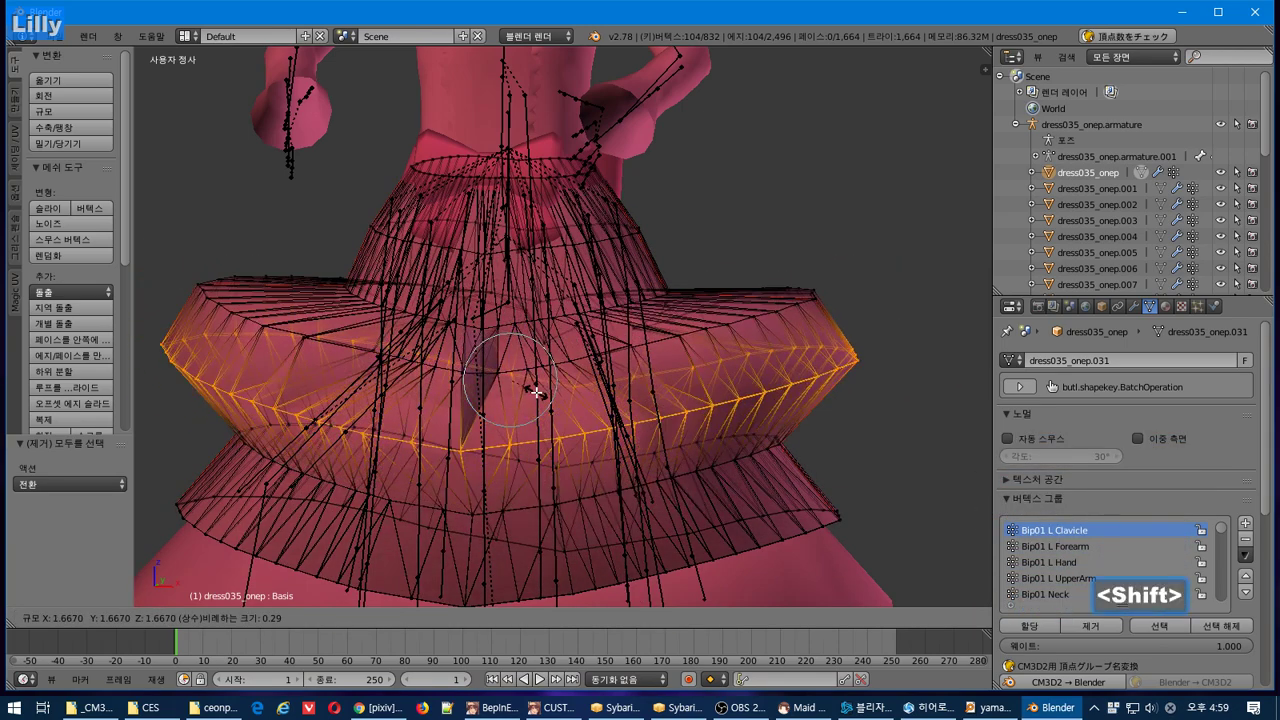
pyautogui.hotkey('shift', 'z')
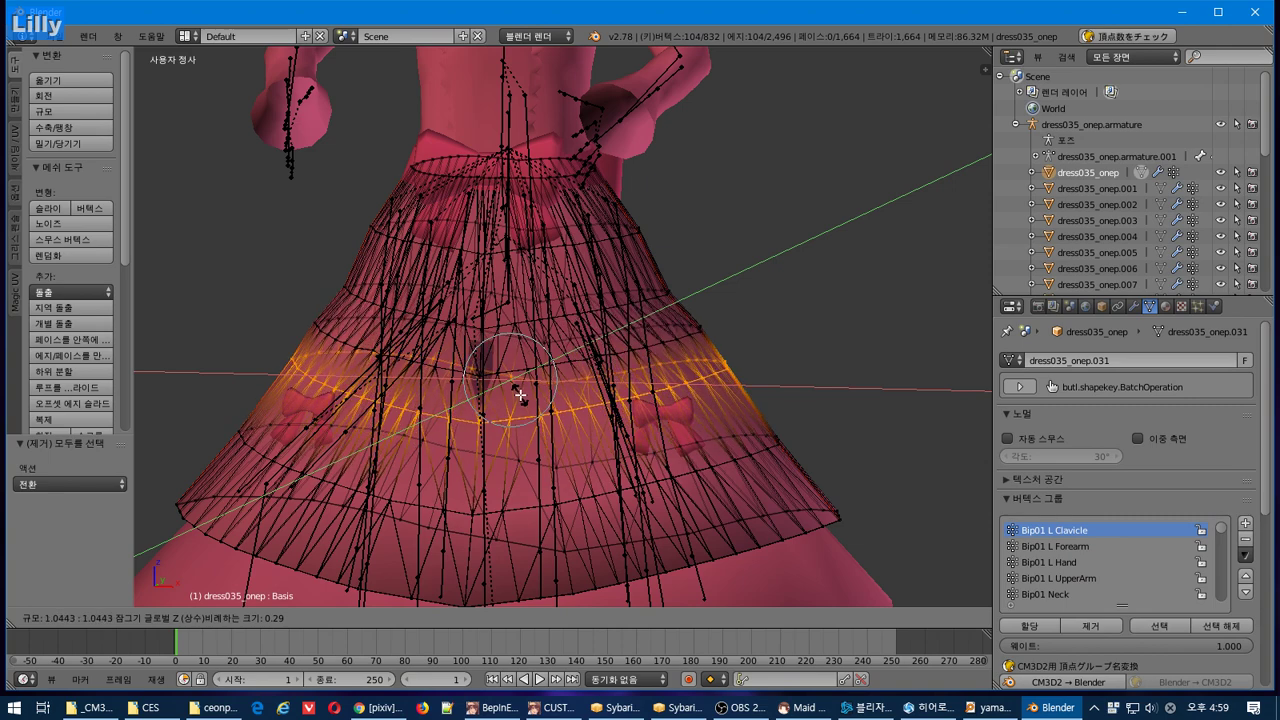
pyautogui.scroll(2, 520, 395)
pyautogui.scroll(-2, 520, 395)
pyautogui.scroll(-4, 520, 395)
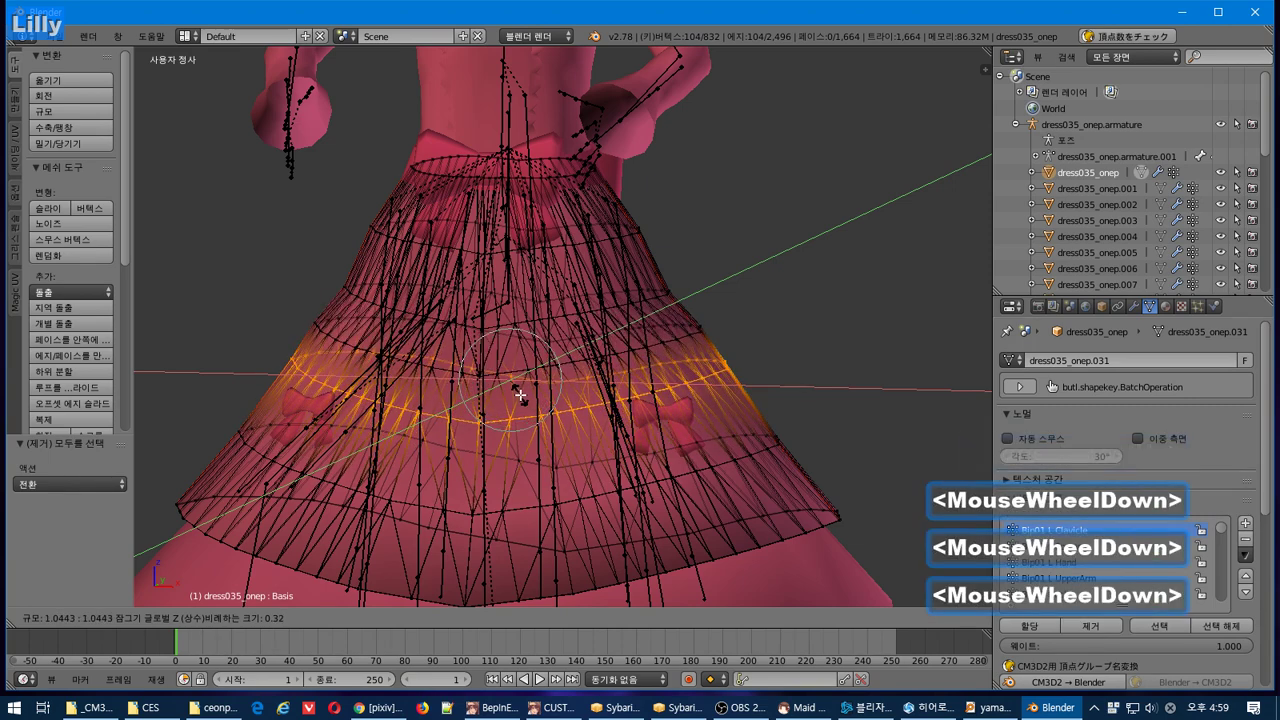
pyautogui.scroll(-1, 520, 395)
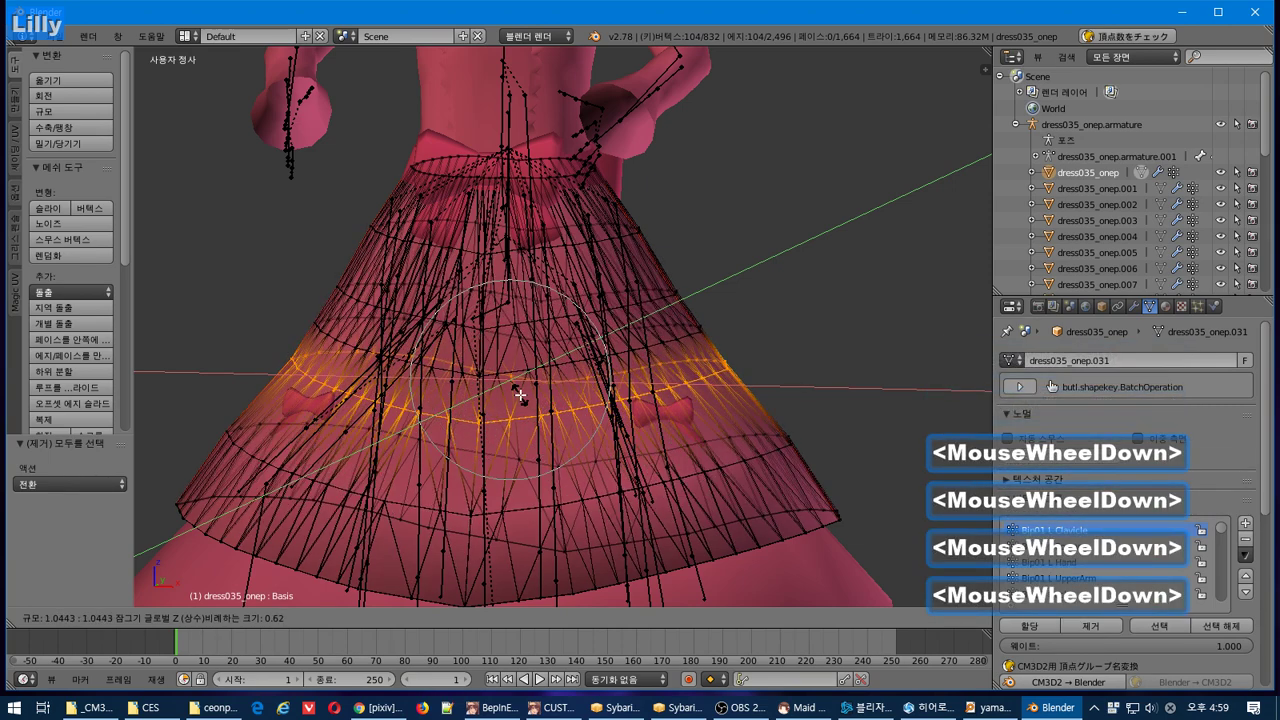
pyautogui.scroll(-3, 520, 395)
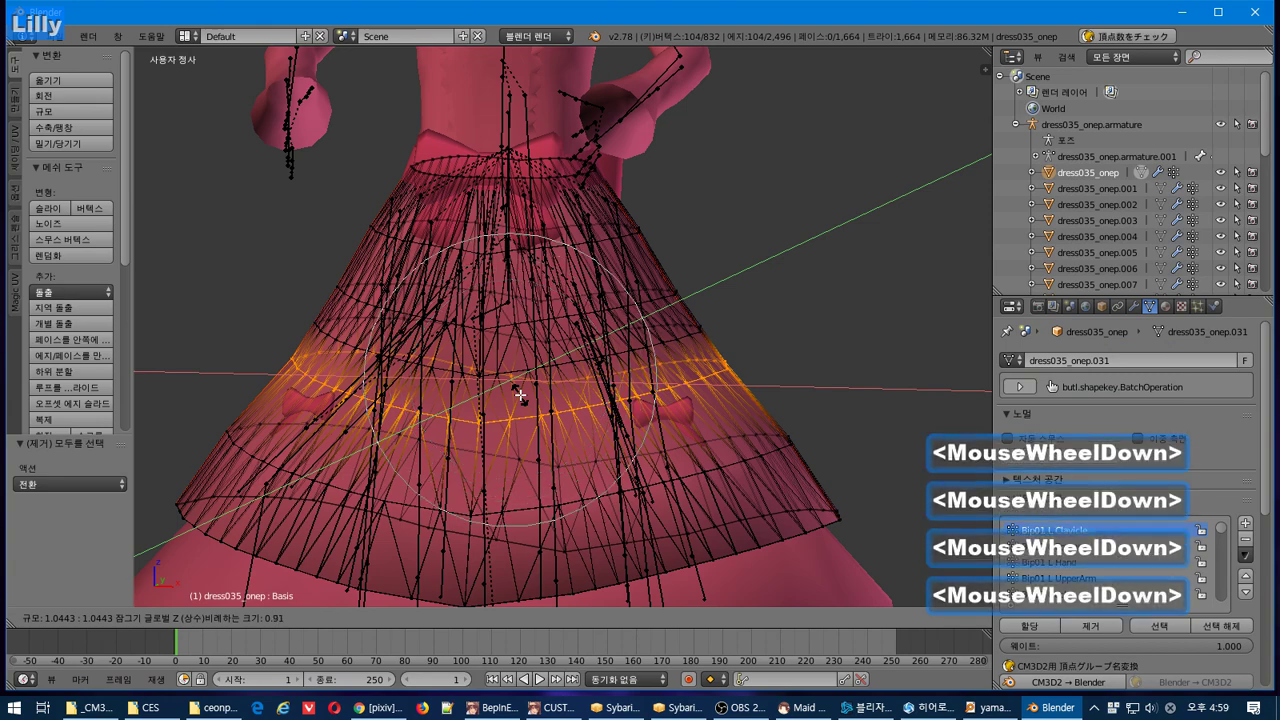
pyautogui.scroll(4, 520, 395)
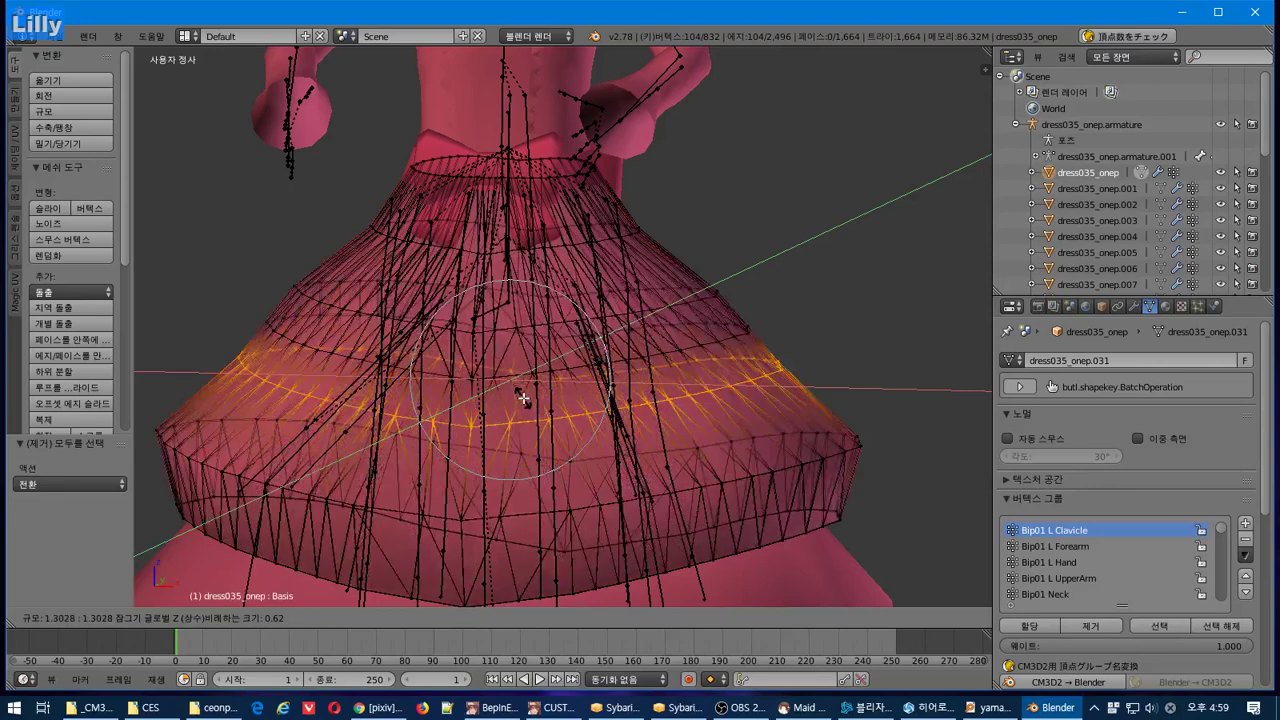
pyautogui.press('Escape')
# - Set the proportional falloff to Linear, scale the selected ring to about 1.077 in X and Y with size 1.10, and leave Edit Mode
pyautogui.click(545, 618)
pyautogui.click(583, 528)
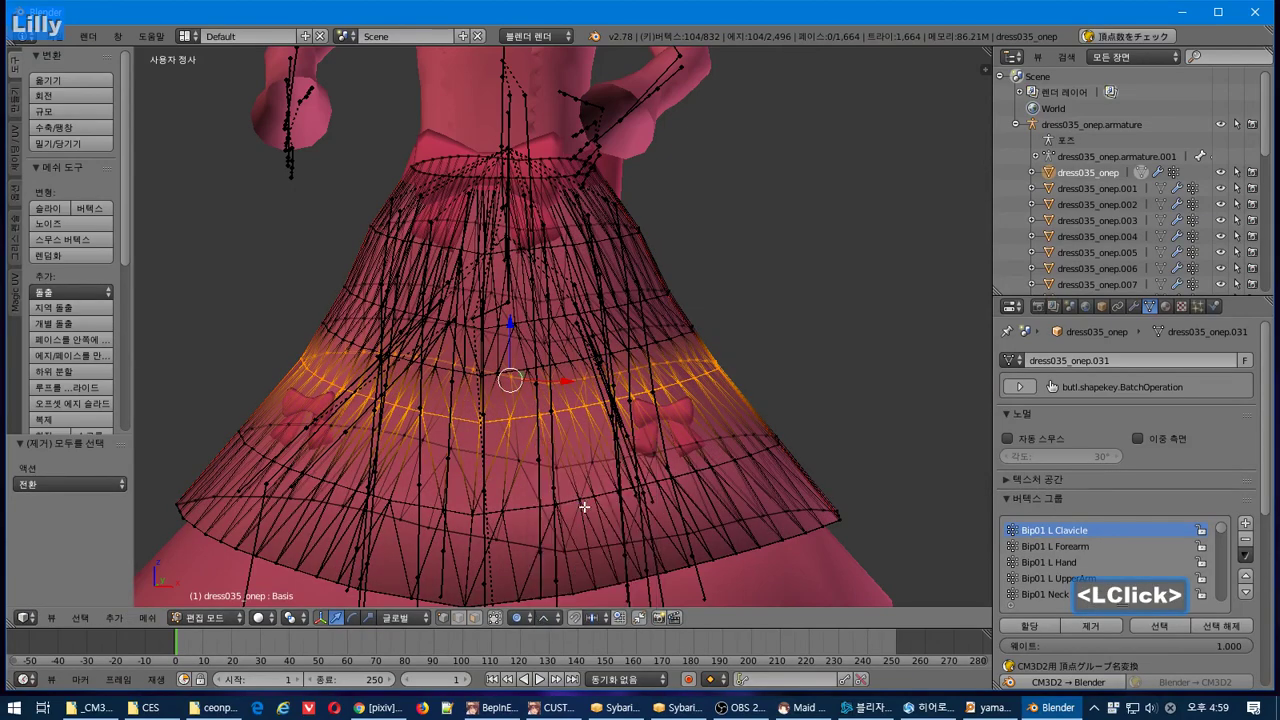
pyautogui.press('s')
pyautogui.hotkey('shift', 'z')
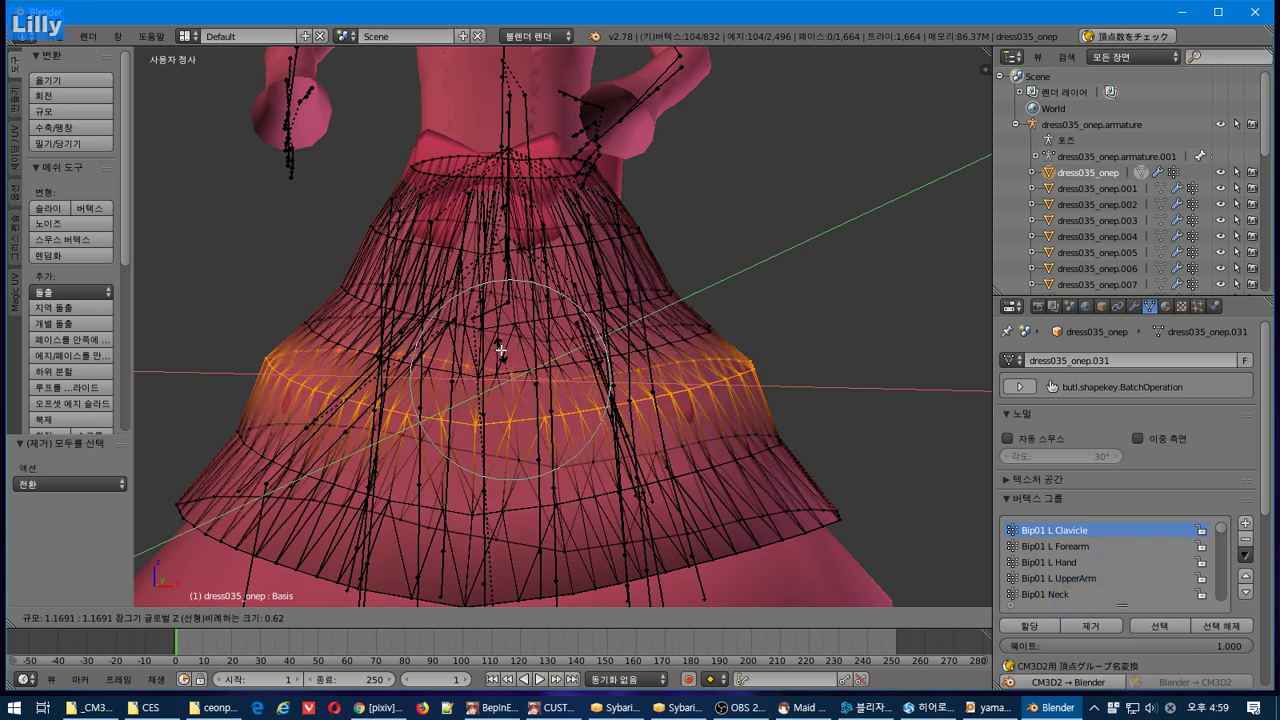
pyautogui.scroll(1, 501, 349)
pyautogui.scroll(-5, 501, 349)
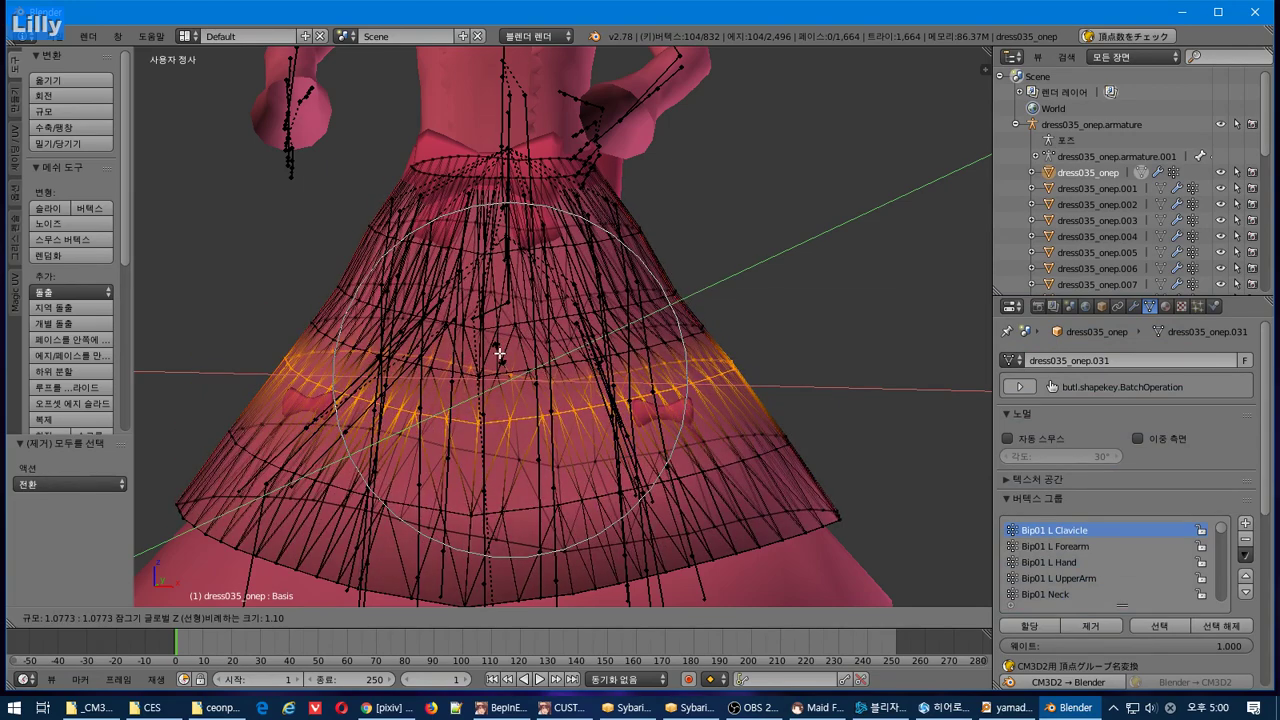
pyautogui.click(499, 353)
pyautogui.moveTo(560, 360); pyautogui.dragTo(757, 360, button='middle')
pyautogui.press('Tab')
pyautogui.scroll(-2, 685, 395)
pyautogui.moveTo(621, 308); pyautogui.dragTo(495, 425, button='middle')
pyautogui.scroll(-3, 576, 328)
pyautogui.scroll(2, 600, 322)
pyautogui.scroll(1, 591, 376)
pyautogui.rightClick(590, 381)
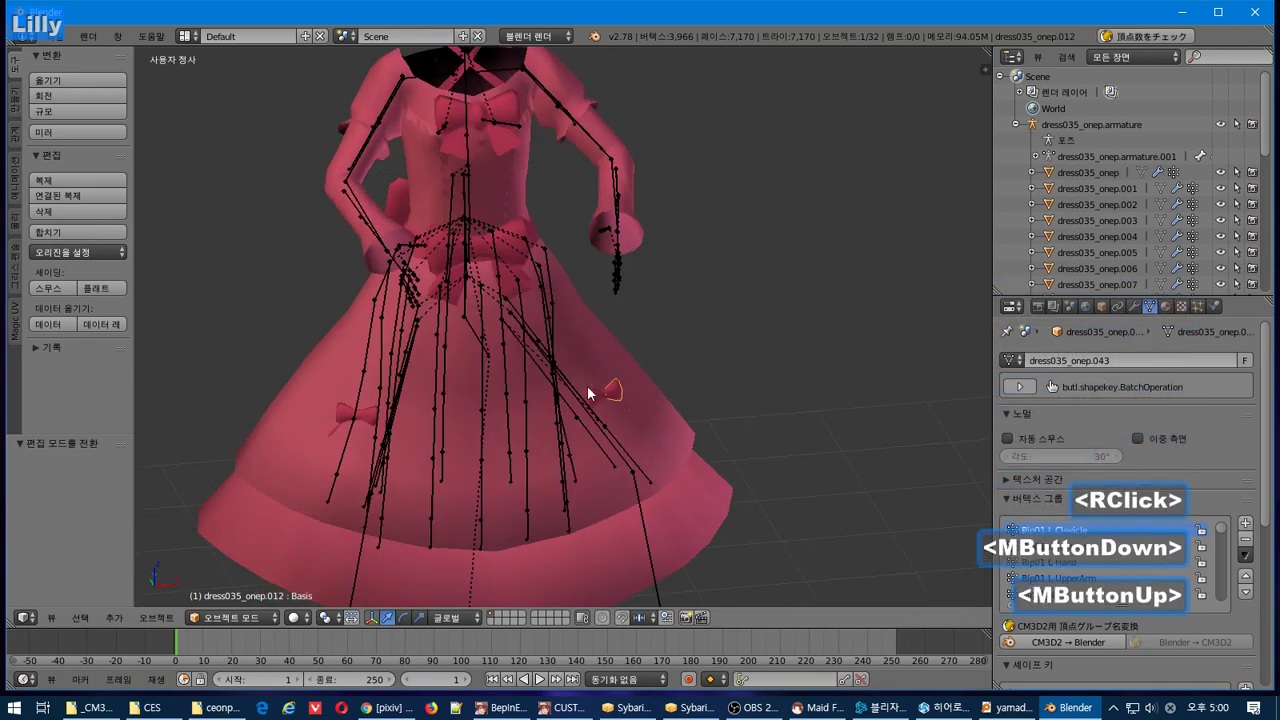
pyautogui.scroll(1, 587, 385)
pyautogui.press('b')
pyautogui.moveTo(677, 361); pyautogui.dragTo(534, 496)
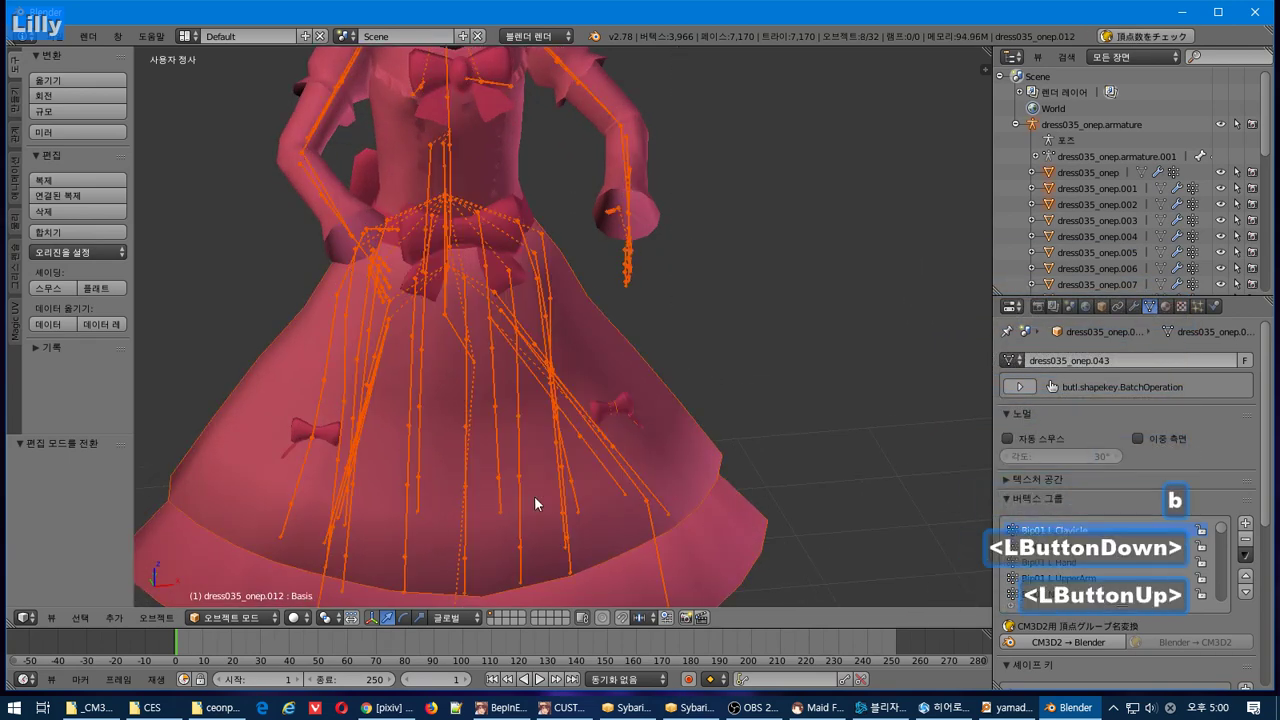
pyautogui.press('a')
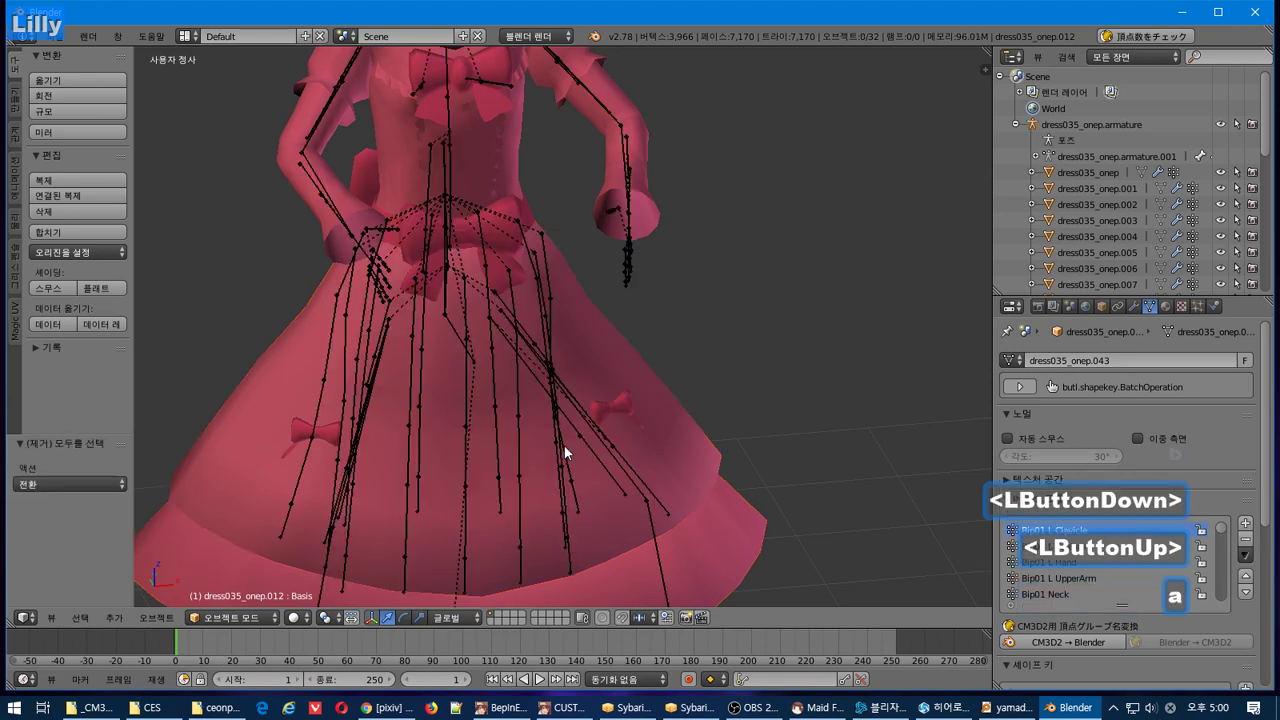
pyautogui.rightClick(613, 405)
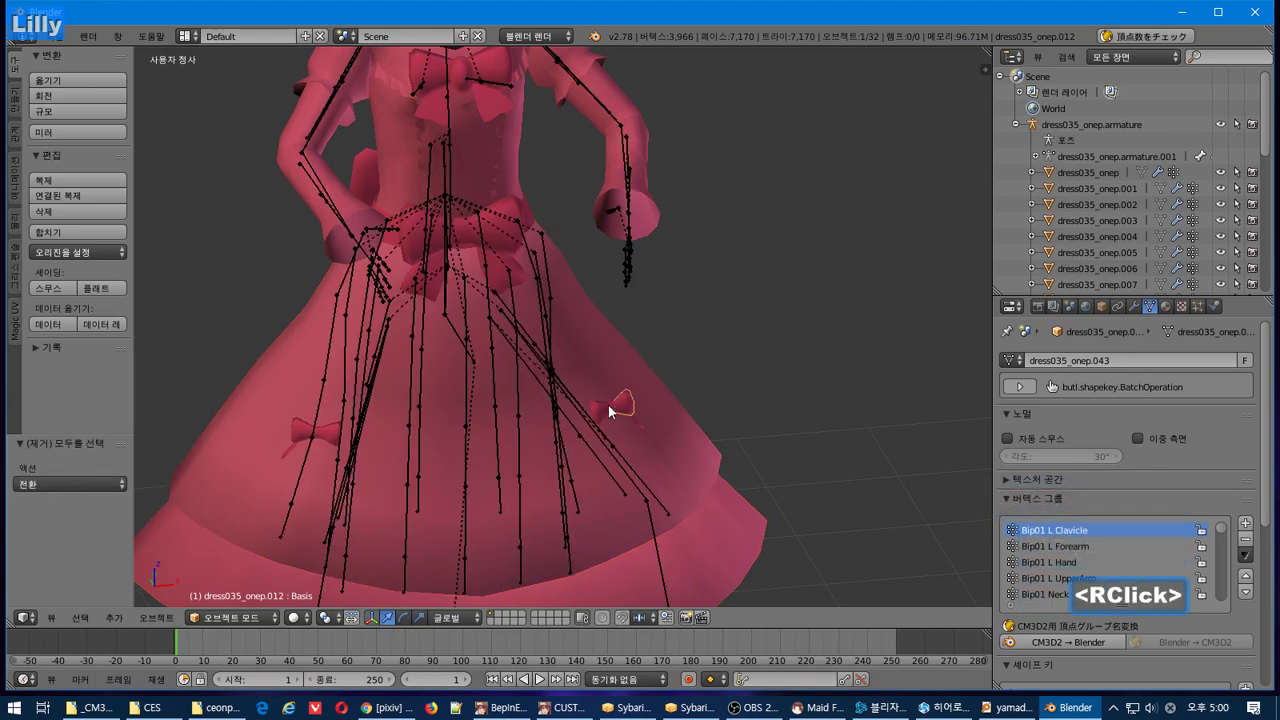
# - Hide the upper skirt layer and the armature so the two skirt bows can be selected alone
pyautogui.moveTo(647, 373); pyautogui.dragTo(505, 600, button='middle')
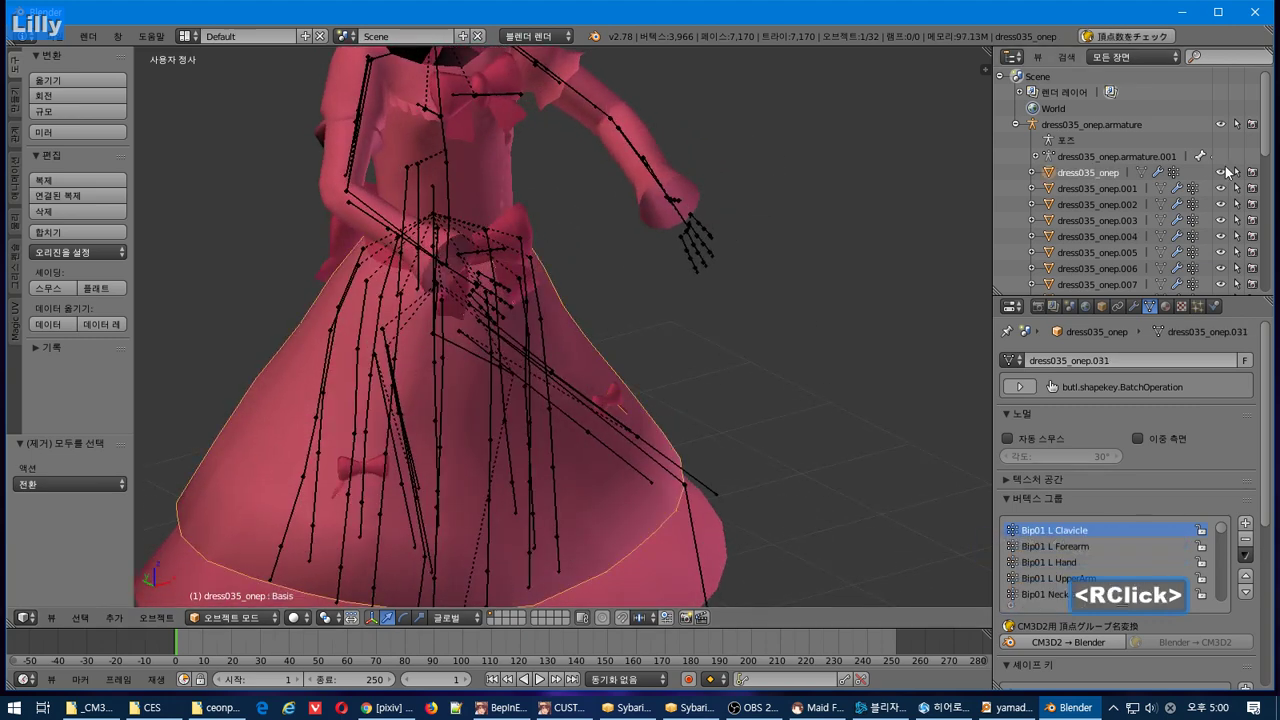
pyautogui.click(1220, 172)
pyautogui.moveTo(603, 443); pyautogui.dragTo(540, 420, button='middle')
pyautogui.press('b')
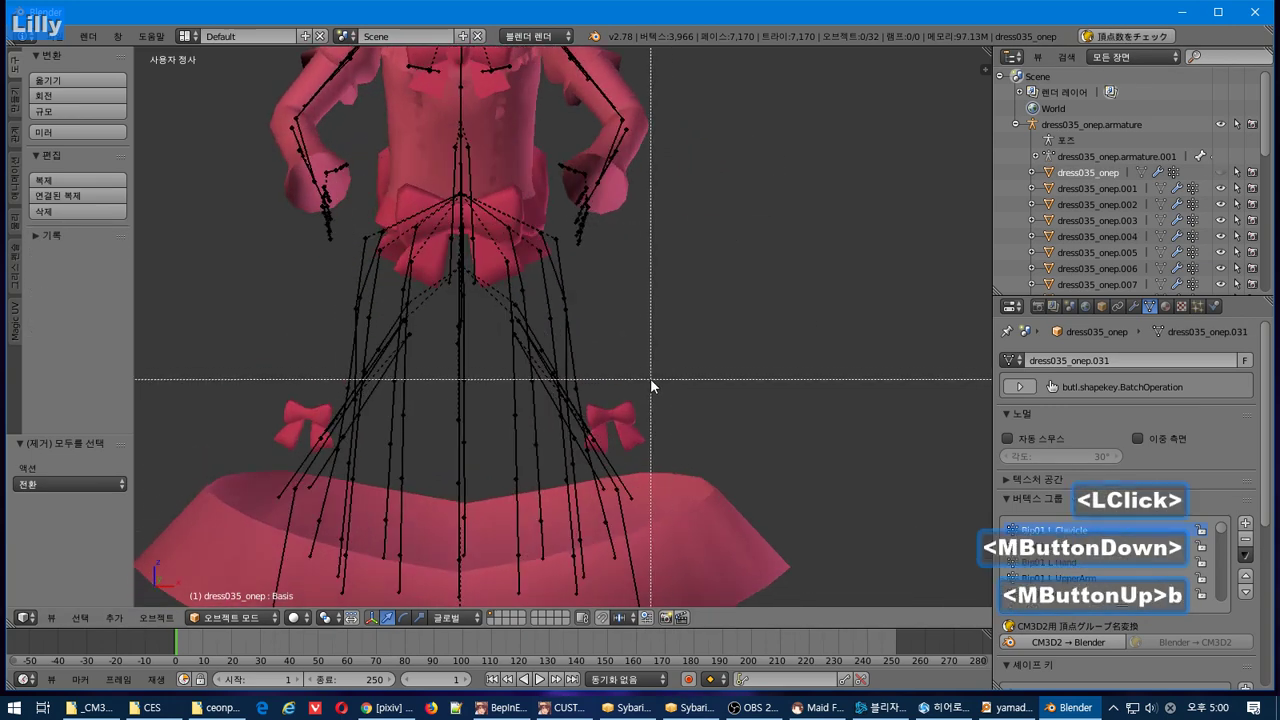
pyautogui.moveTo(651, 380); pyautogui.dragTo(535, 468)
pyautogui.rightClick(540, 380)
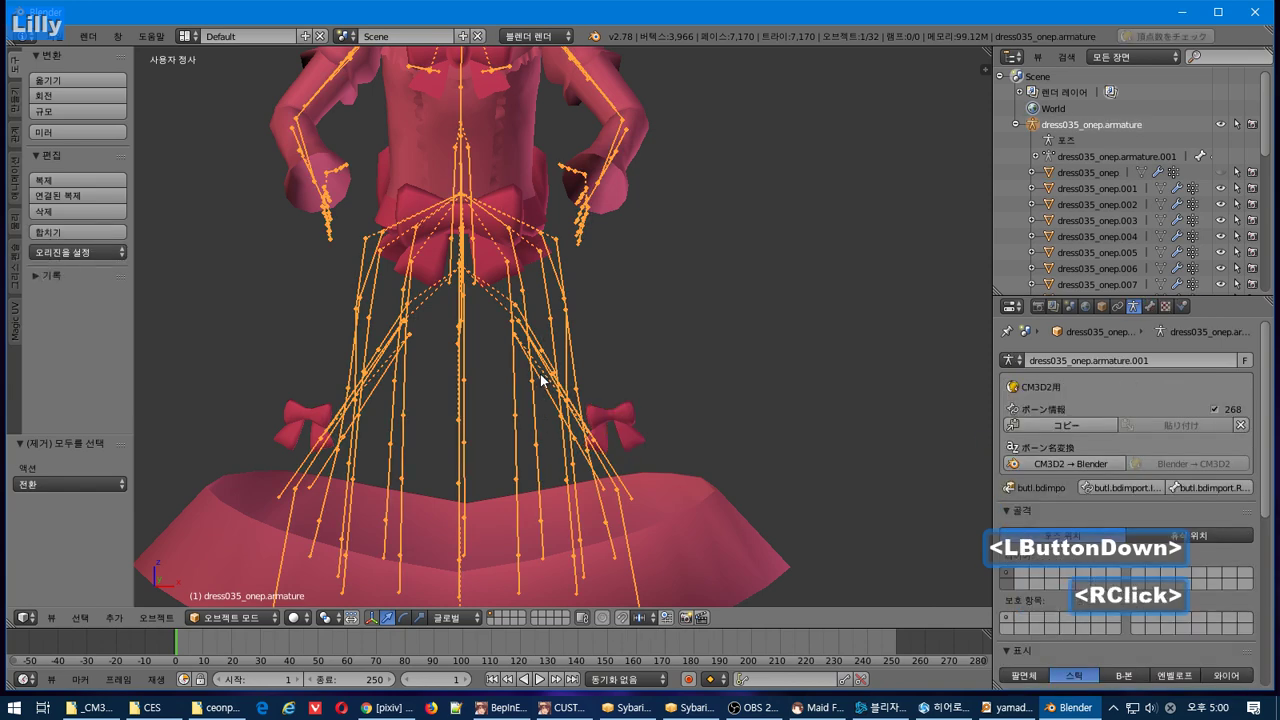
pyautogui.click(1220, 125)
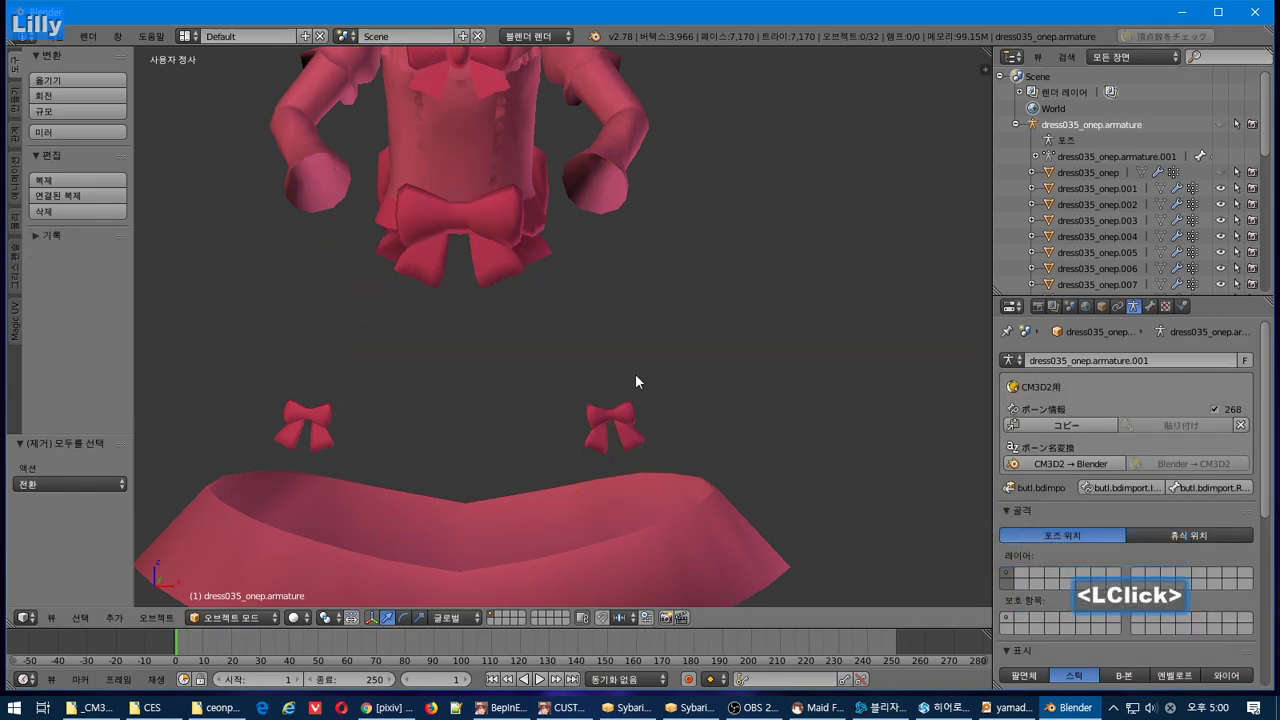
pyautogui.press('b')
pyautogui.moveTo(655, 340); pyautogui.dragTo(281, 462)
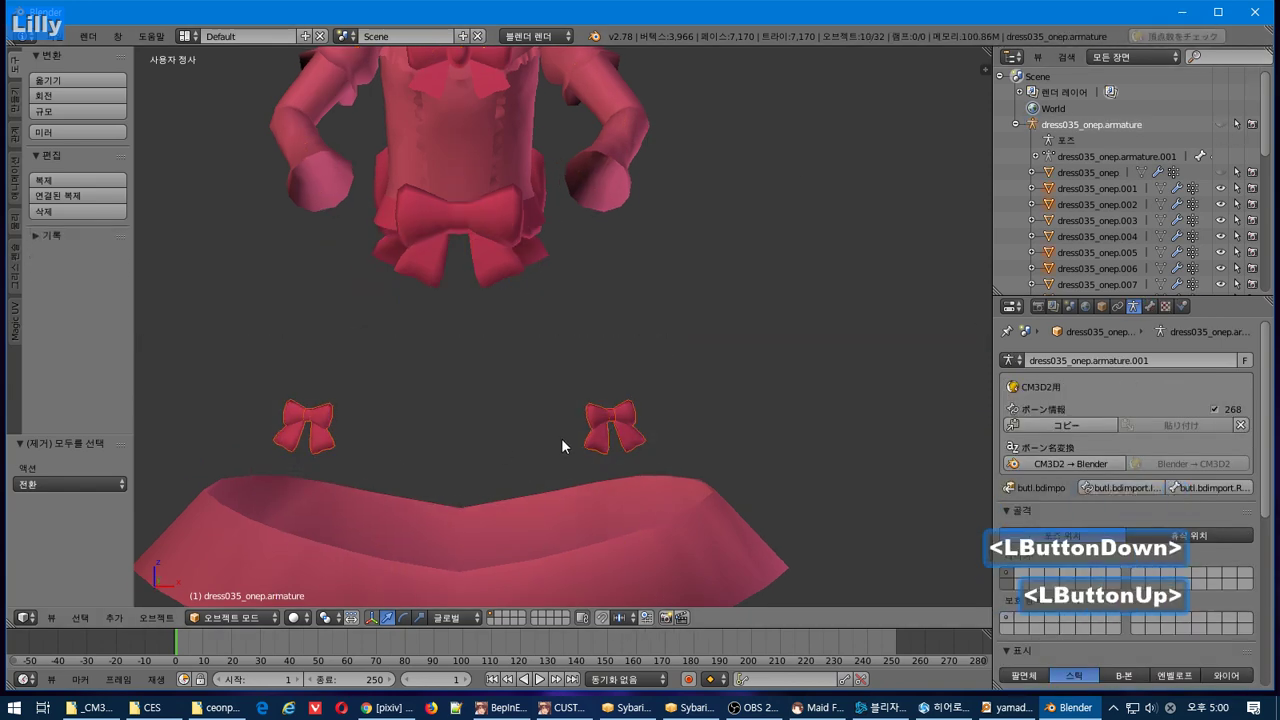
pyautogui.moveTo(561, 438); pyautogui.dragTo(568, 430, button='middle')
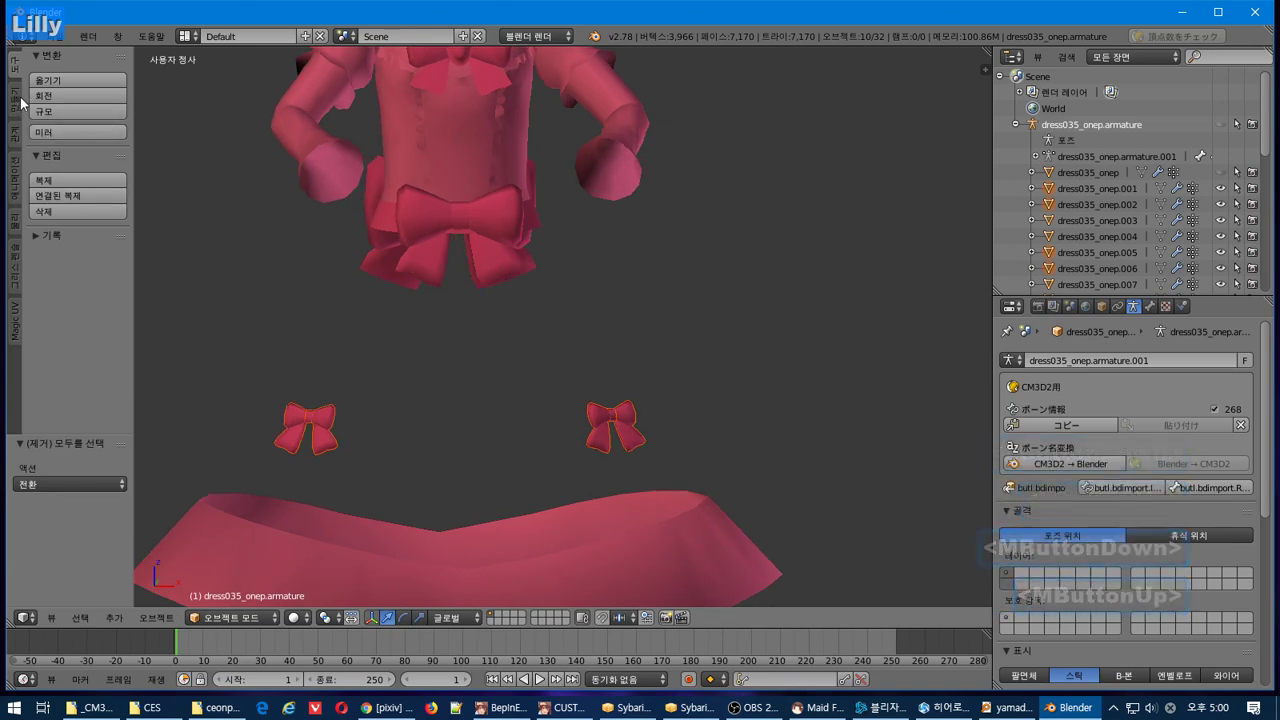
pyautogui.press('a')
pyautogui.press('a')
pyautogui.press('a')
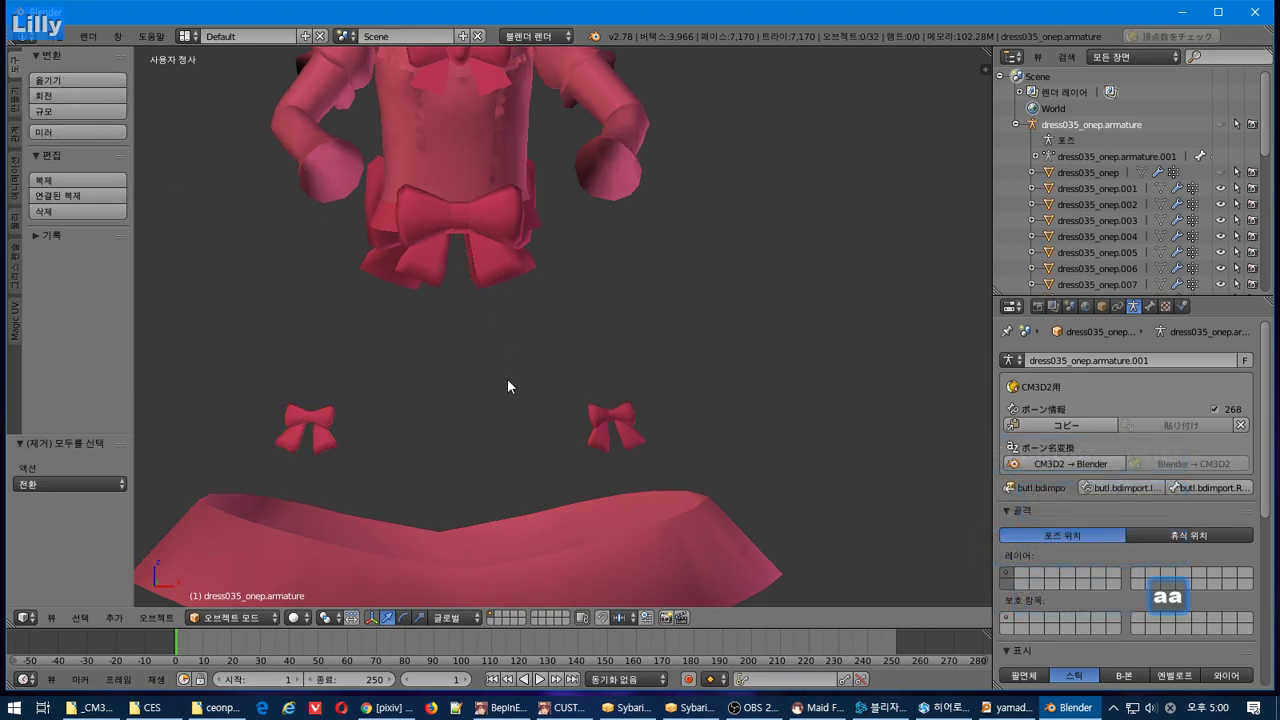
# - Join all pieces of both skirt bows into one object and show the upper skirt layer again
pyautogui.rightClick(331, 414)
pyautogui.press('b')
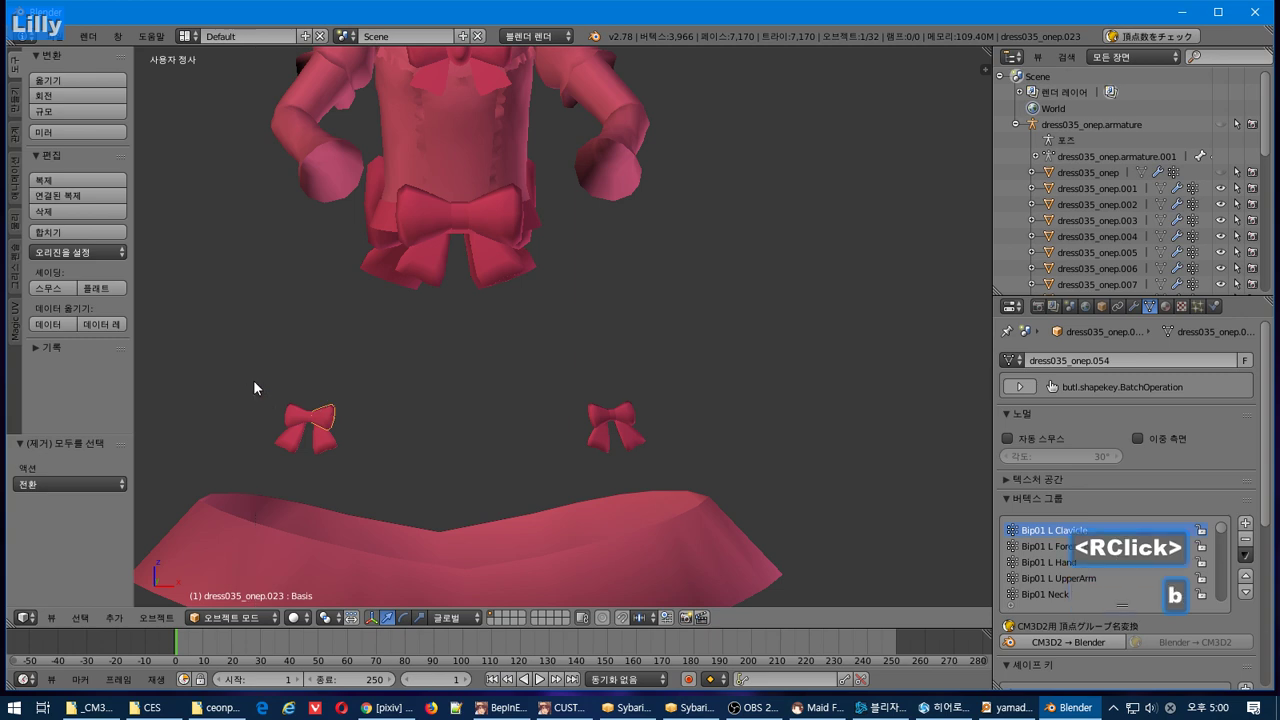
pyautogui.moveTo(253, 380); pyautogui.dragTo(736, 466)
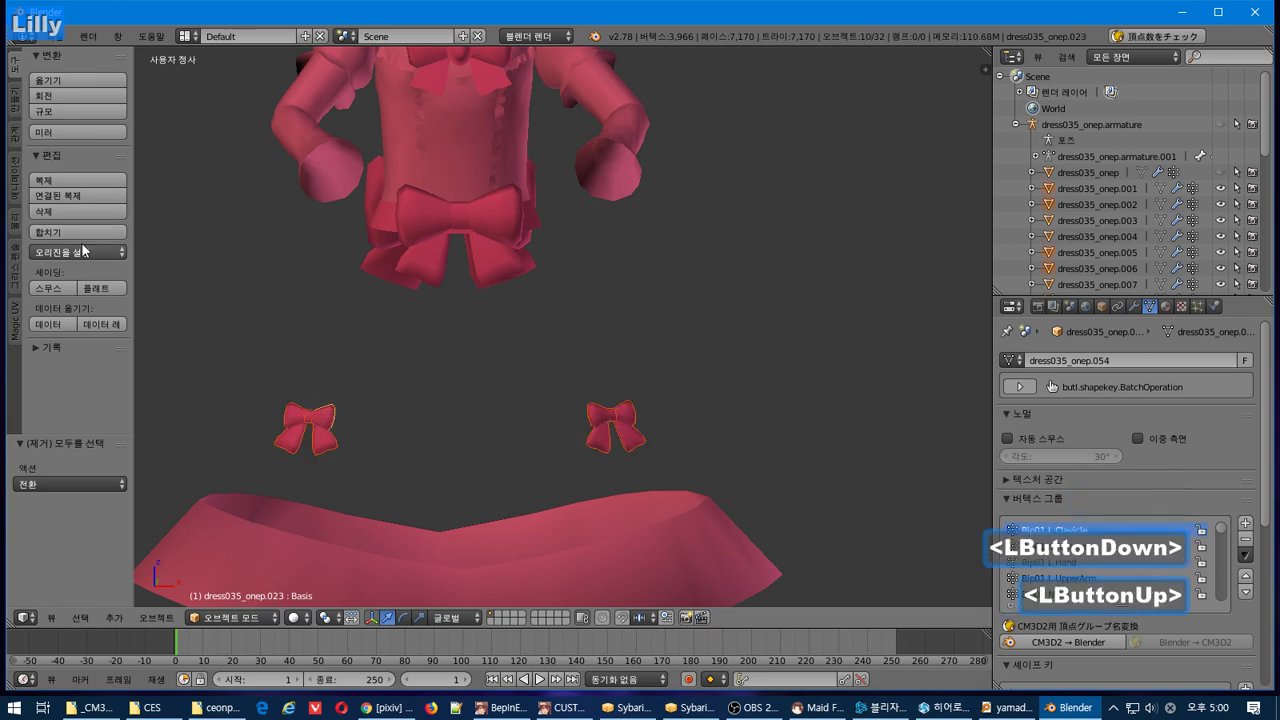
pyautogui.click(88, 233)
pyautogui.scroll(-2, 450, 285)
pyautogui.moveTo(468, 293); pyautogui.dragTo(590, 330, button='middle')
pyautogui.scroll(2, 525, 305)
pyautogui.click(1220, 172)
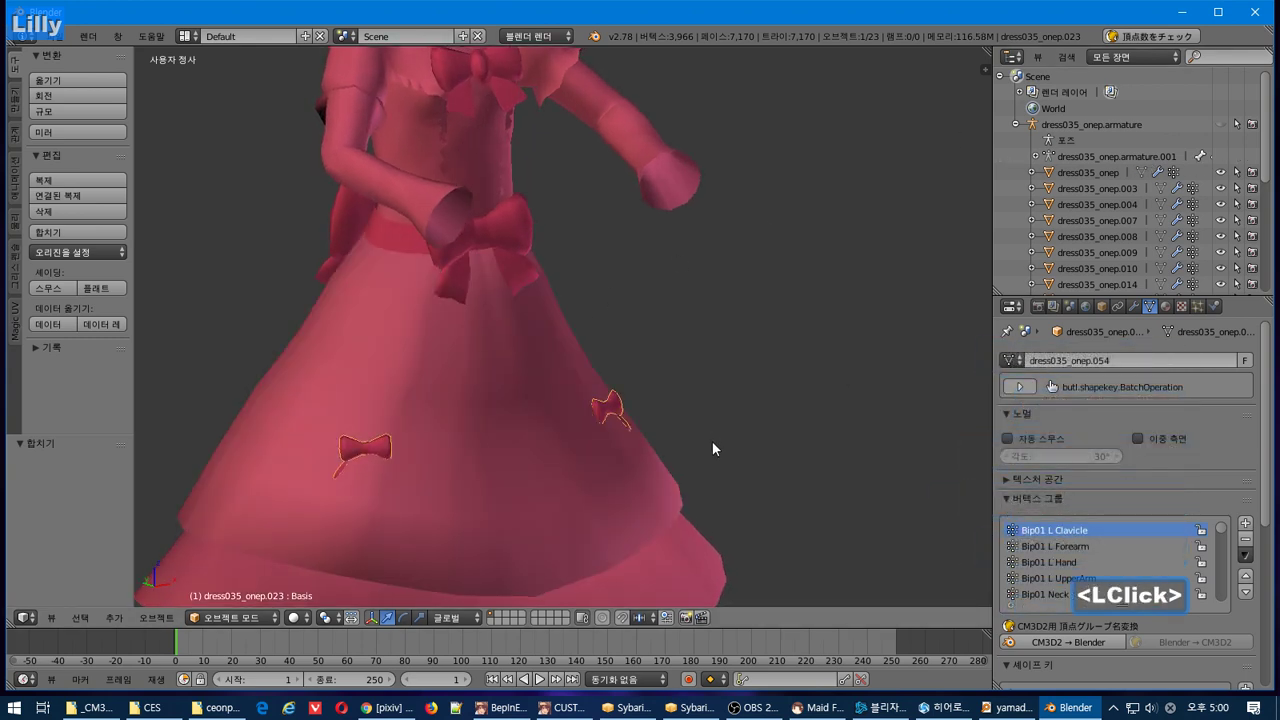
# - Move the joined skirt bows about -0.083 along the global Y axis, out onto the skirt surface
pyautogui.moveTo(712, 449); pyautogui.dragTo(706, 449, button='middle')
pyautogui.press('g')
pyautogui.press('z')
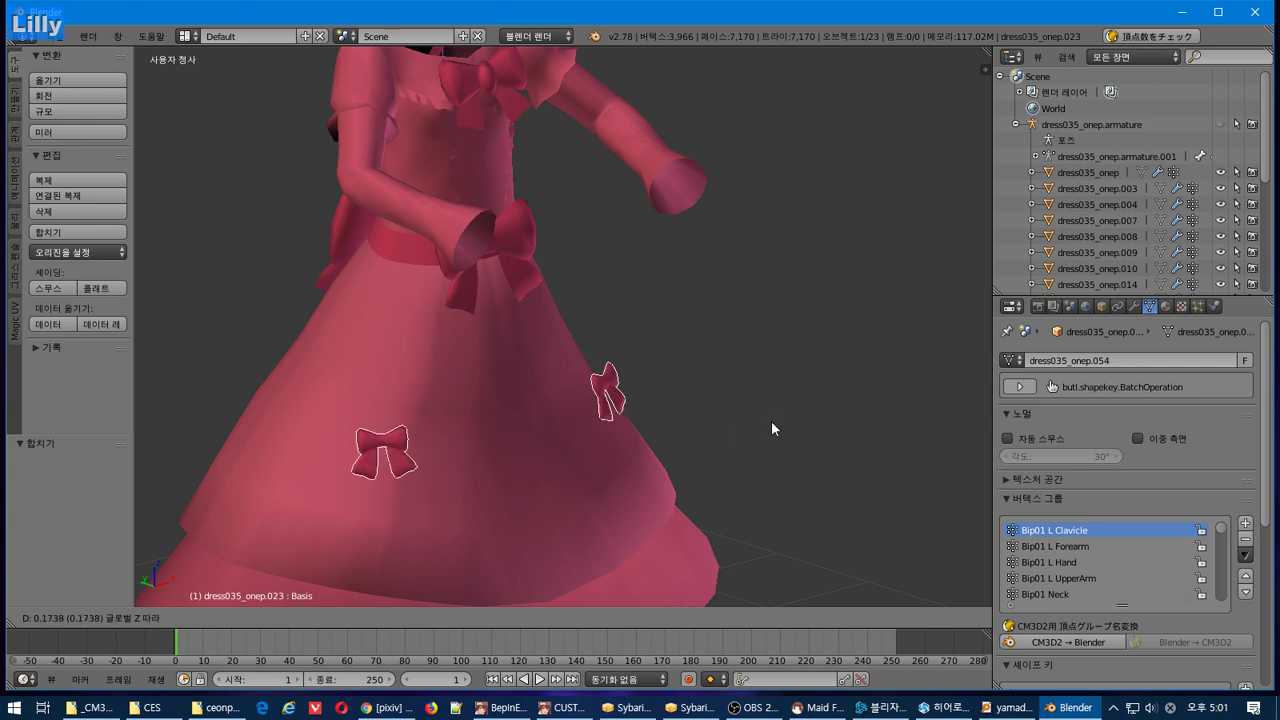
pyautogui.press('x')
pyautogui.press('y')
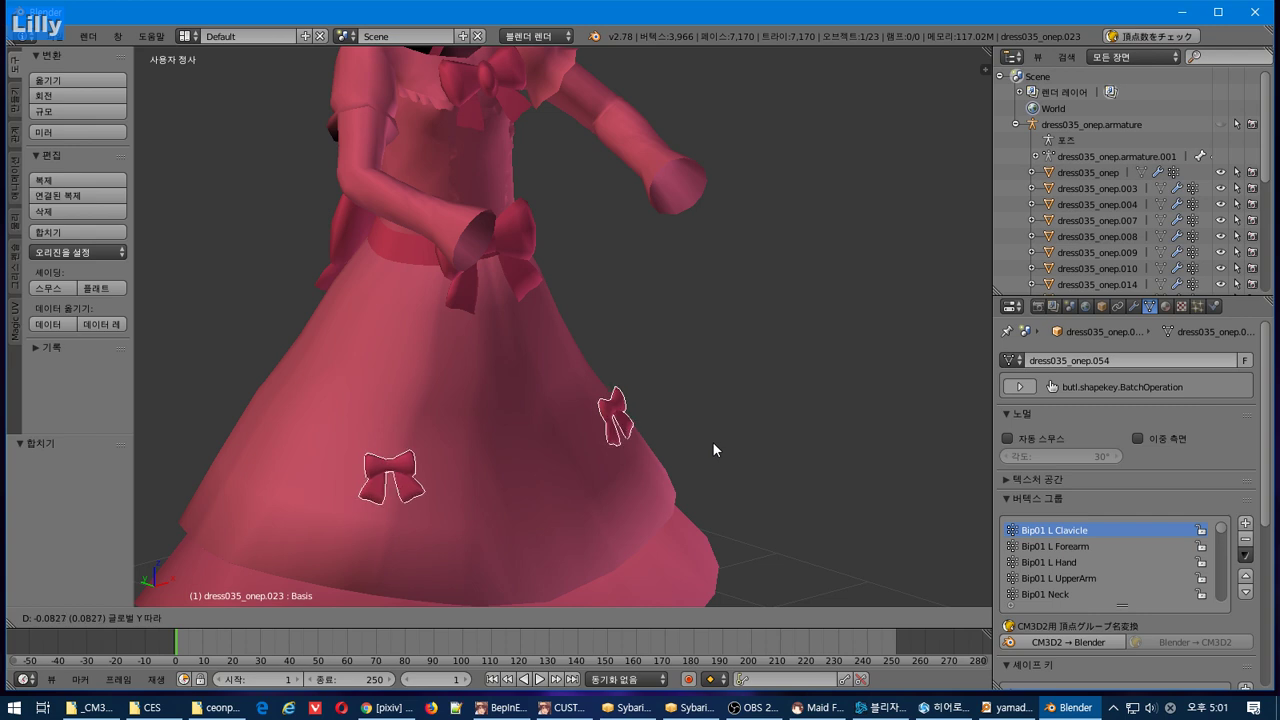
pyautogui.click(712, 442)
# - Select all visible dress parts and join them into a single mesh object
pyautogui.moveTo(712, 444); pyautogui.dragTo(522, 442, button='middle')
pyautogui.scroll(-2, 522, 430)
pyautogui.moveTo(523, 396); pyautogui.dragTo(561, 357, button='middle')
pyautogui.press('a')
pyautogui.press('a')
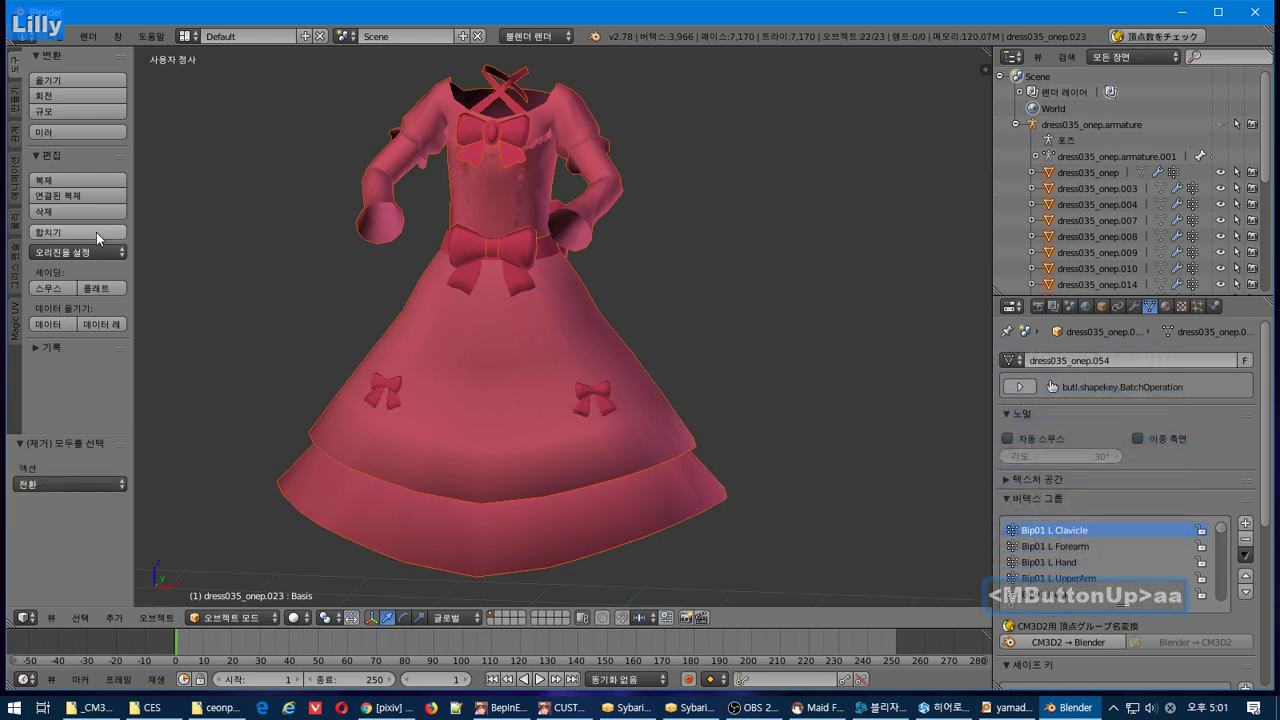
pyautogui.click(96, 232)
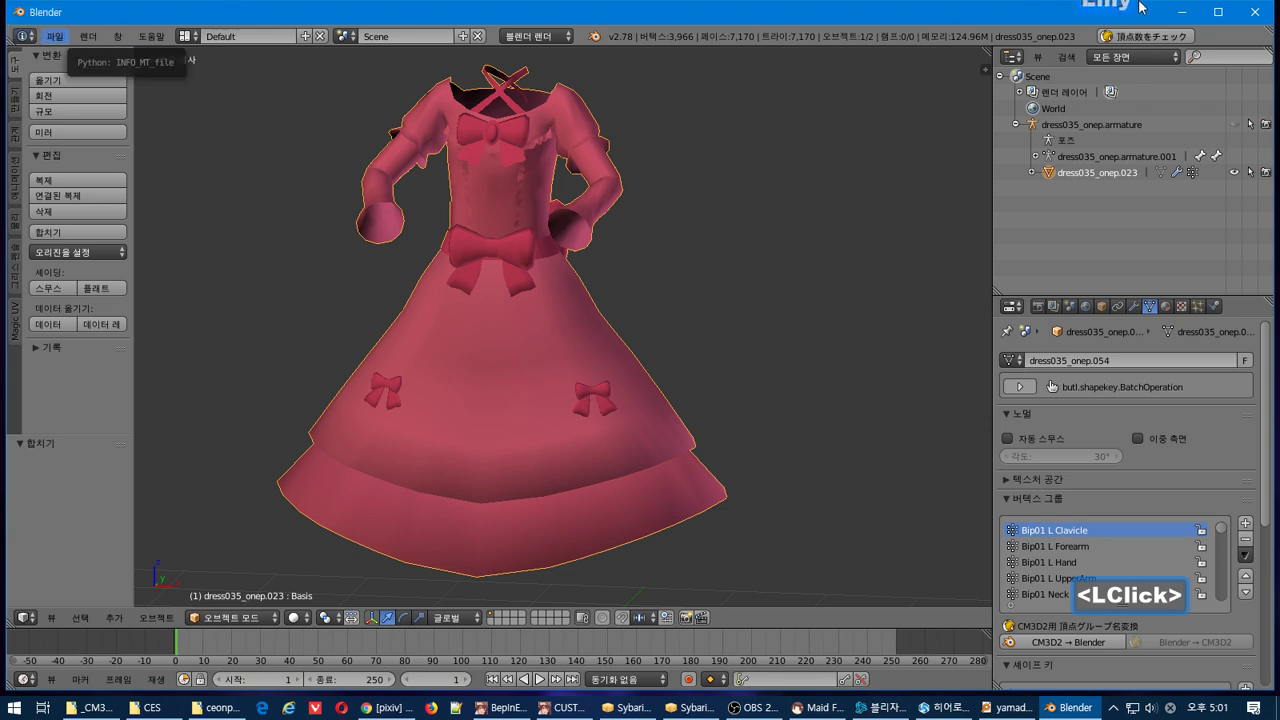
# - Export the dress as a CM3D2 model, overwriting yamadaE_onep_n777.model in the 山田エルフ mod folder
pyautogui.click(55, 36)
pyautogui.moveTo(183, 346)
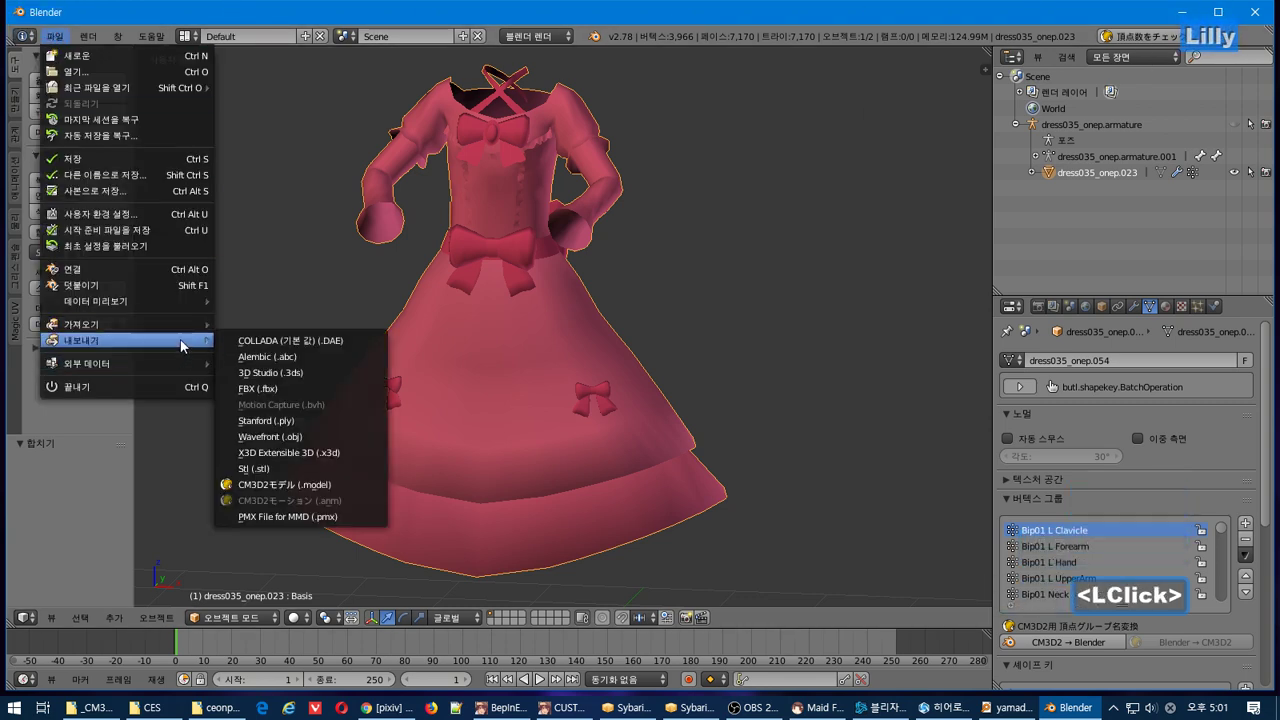
pyautogui.click(290, 485)
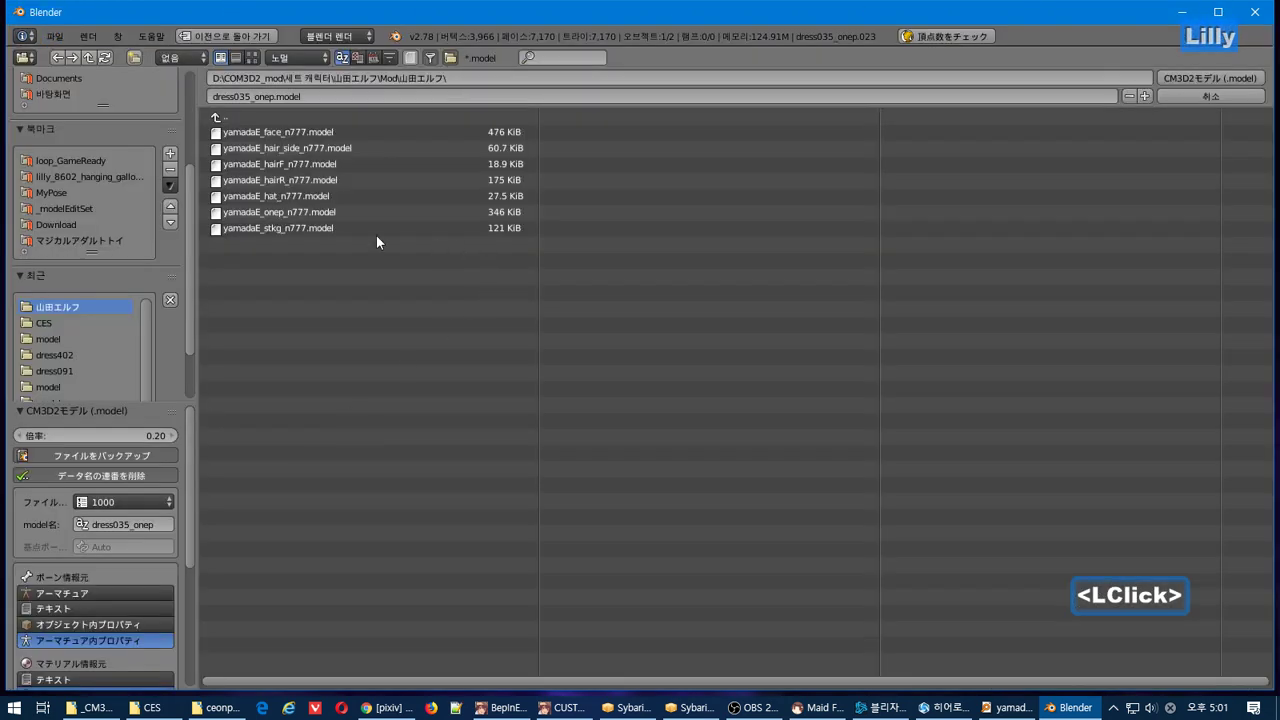
pyautogui.click(327, 212)
pyautogui.click(1180, 78)
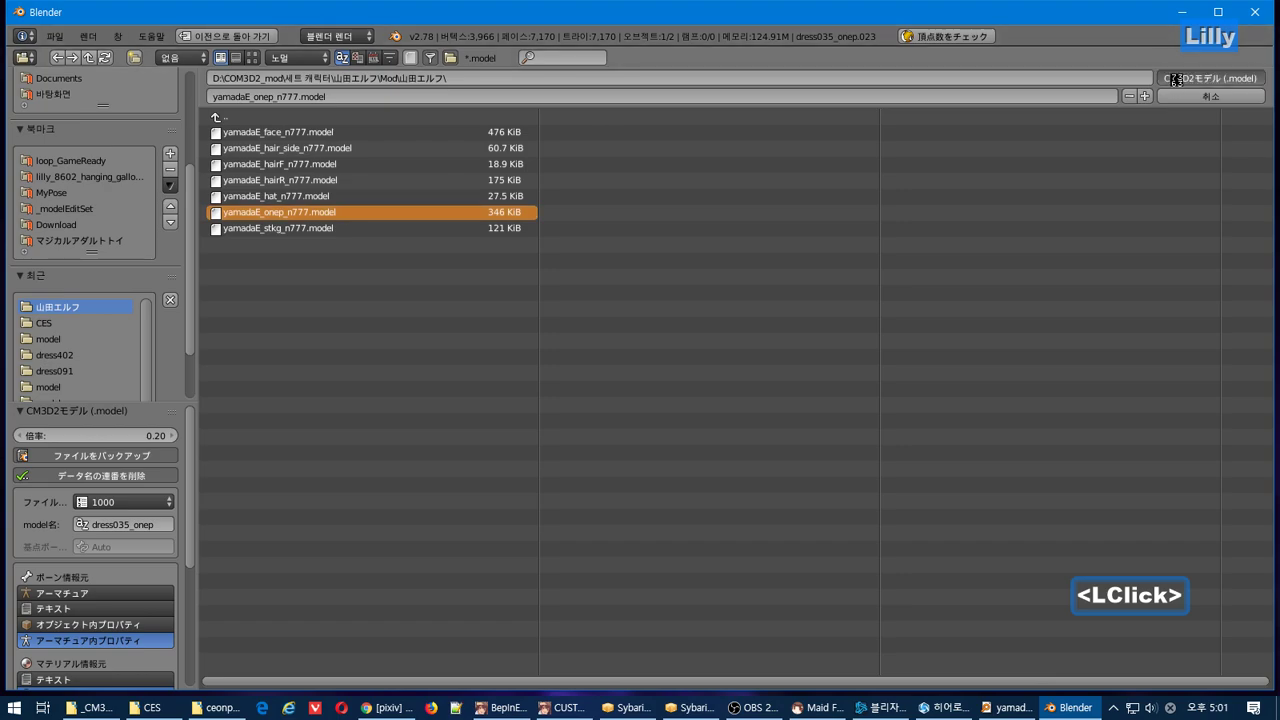
# - Switch to the game's costume editor, reapply the 山田エルフワンピ one-piece and examine the skirt and bows from the front and side
pyautogui.hotkey('alt', 'Tab')
pyautogui.keyDown('alt'); pyautogui.click(960, 190); pyautogui.keyUp('alt')
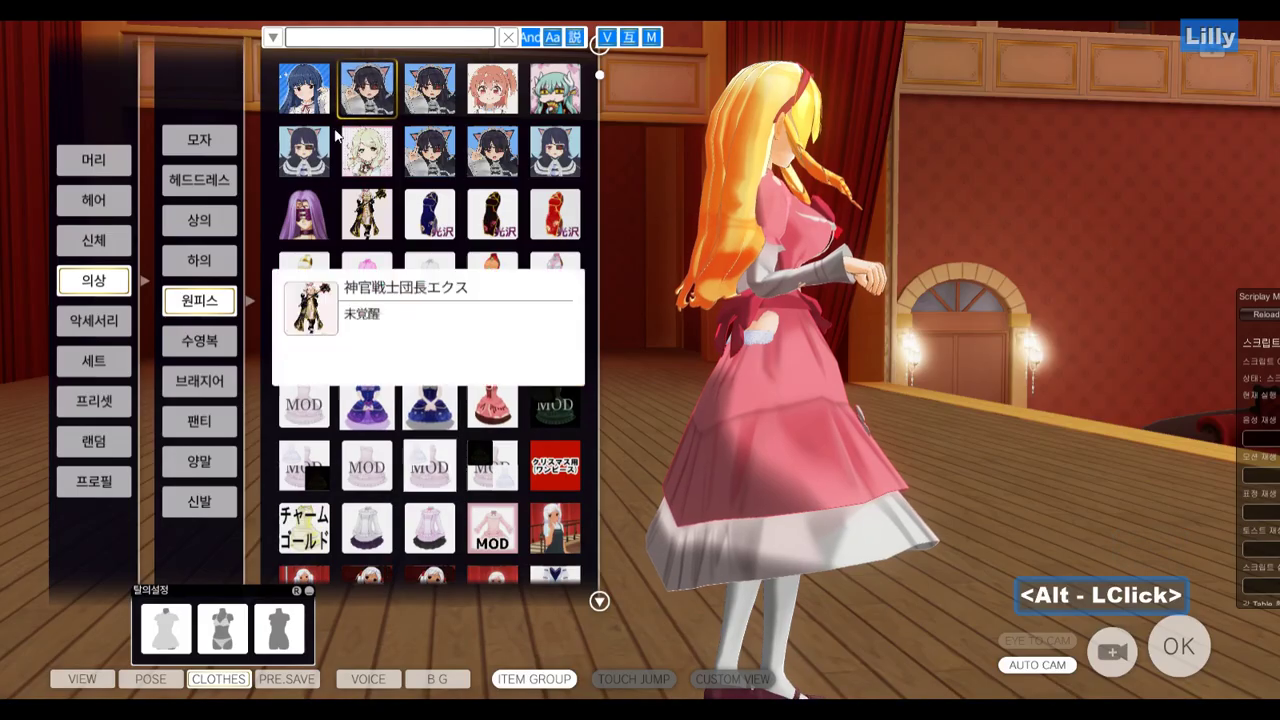
pyautogui.click(425, 100)
pyautogui.click(367, 92)
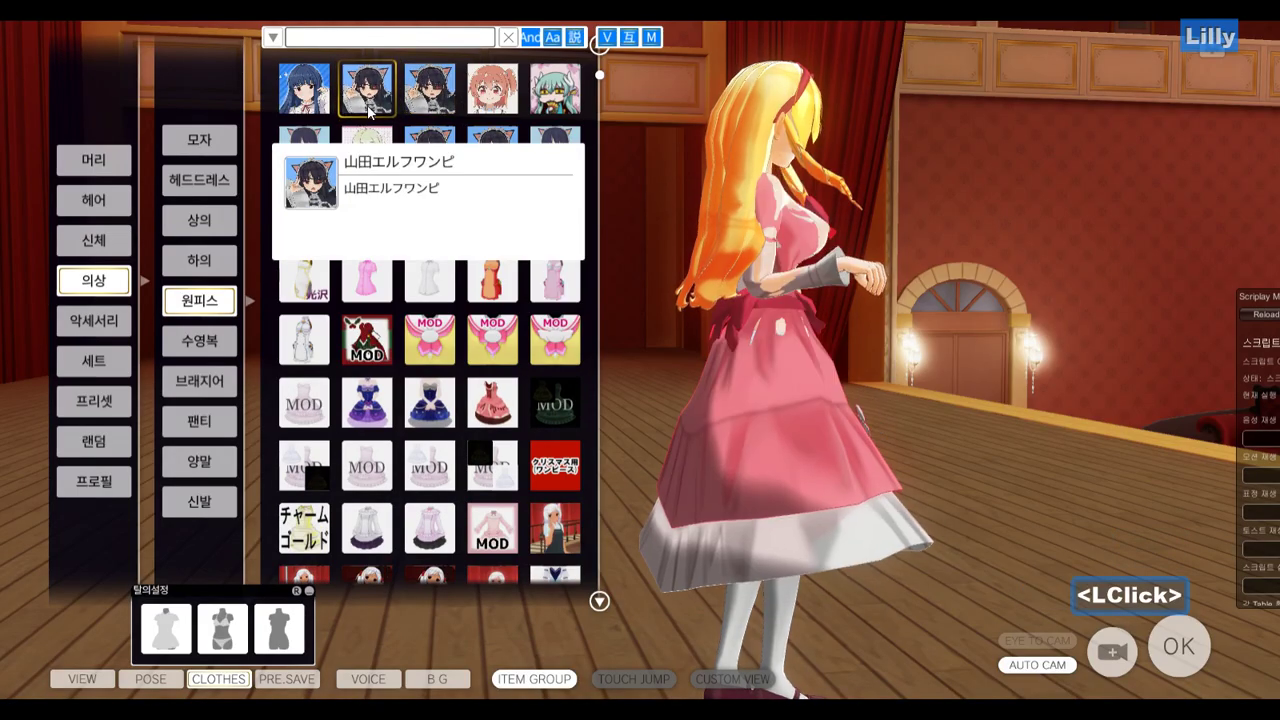
pyautogui.moveTo(964, 362); pyautogui.dragTo(698, 385, button='right')
pyautogui.scroll(4, 773, 313)
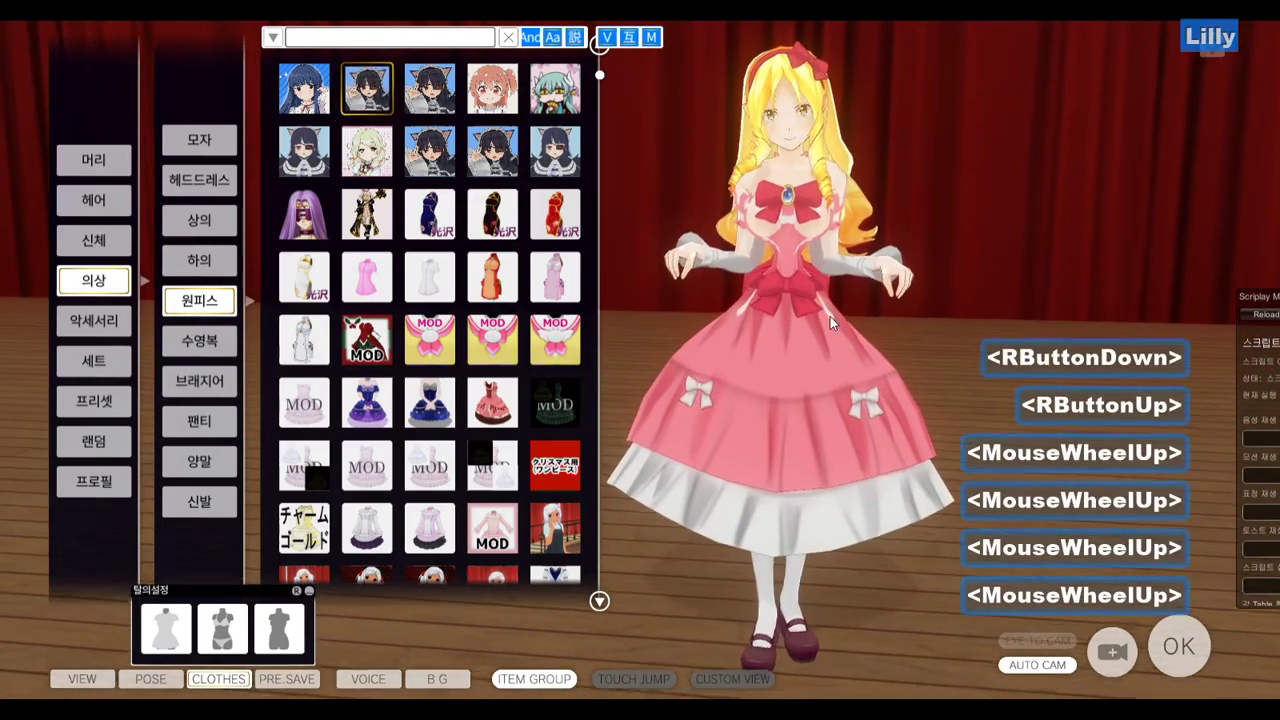
pyautogui.moveTo(830, 316); pyautogui.dragTo(1019, 297, button='right')
# - Switch back to Blender and examine the joined dress from the side, checking how the bows sit on the skirt
pyautogui.hotkey('alt', 'Tab')
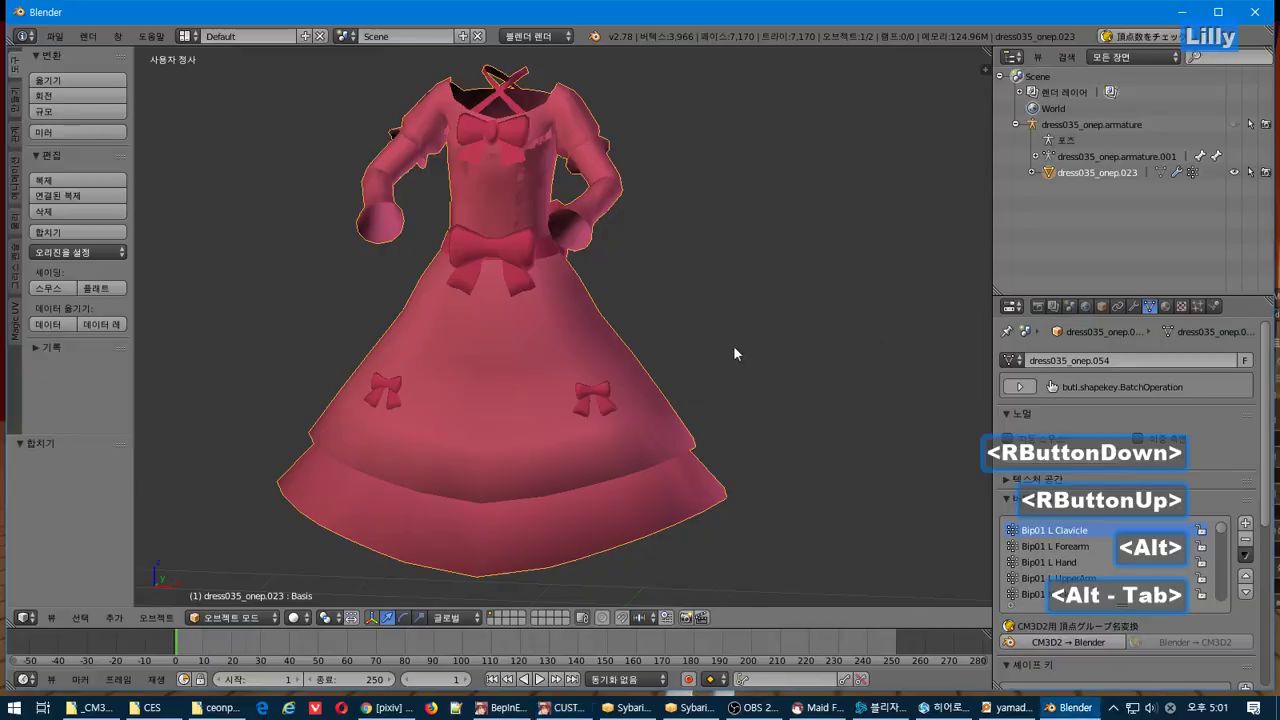
pyautogui.rightClick(528, 331)
pyautogui.moveTo(528, 331)
pyautogui.mouseDown(button='middle')
pyautogui.moveTo(708, 323)
pyautogui.moveTo(522, 315)
pyautogui.mouseUp(button='middle')
pyautogui.press('Tab')
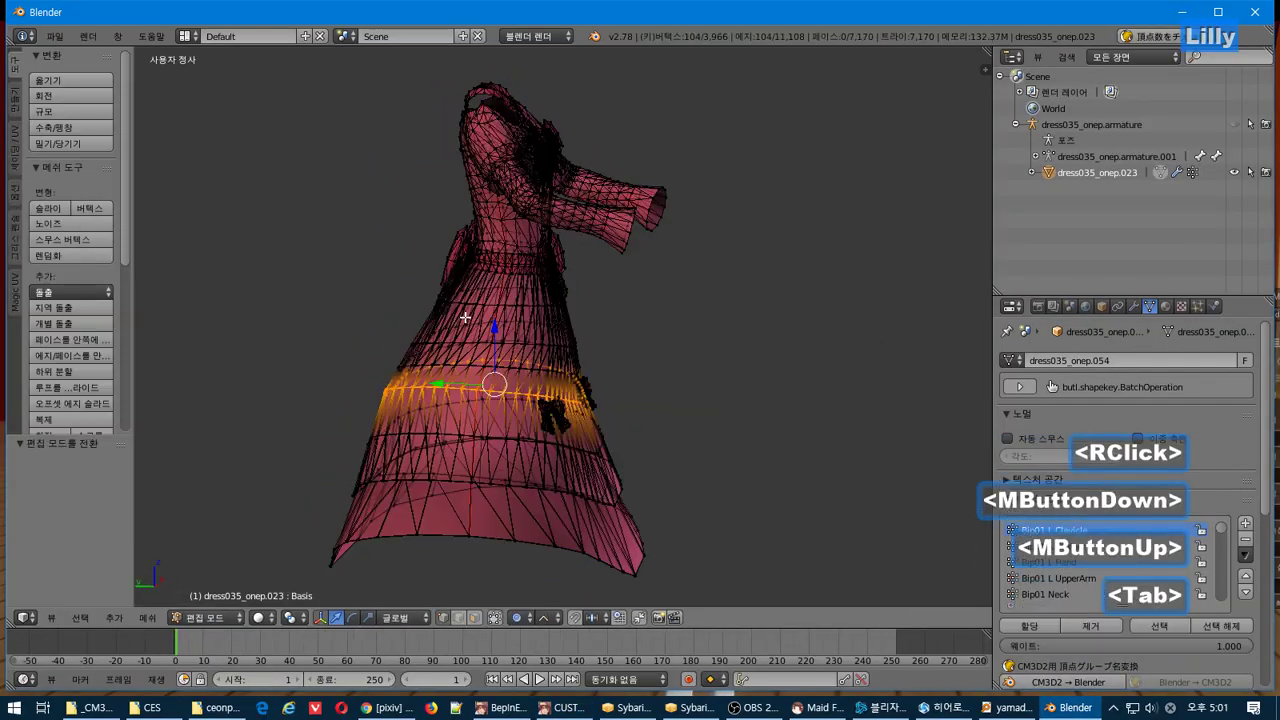
pyautogui.scroll(3, 521, 315)
pyautogui.press('Tab')
pyautogui.moveTo(599, 327)
pyautogui.mouseDown(button='middle')
pyautogui.moveTo(762, 327)
pyautogui.moveTo(724, 330)
pyautogui.moveTo(686, 310)
pyautogui.moveTo(684, 218)
pyautogui.moveTo(700, 270)
pyautogui.moveTo(689, 320)
pyautogui.moveTo(580, 365)
pyautogui.moveTo(572, 352)
pyautogui.moveTo(589, 356)
pyautogui.moveTo(598, 324)
pyautogui.mouseUp(button='middle')
pyautogui.scroll(1, 694, 277)
pyautogui.scroll(-1, 572, 352)
pyautogui.scroll(-2, 589, 327)
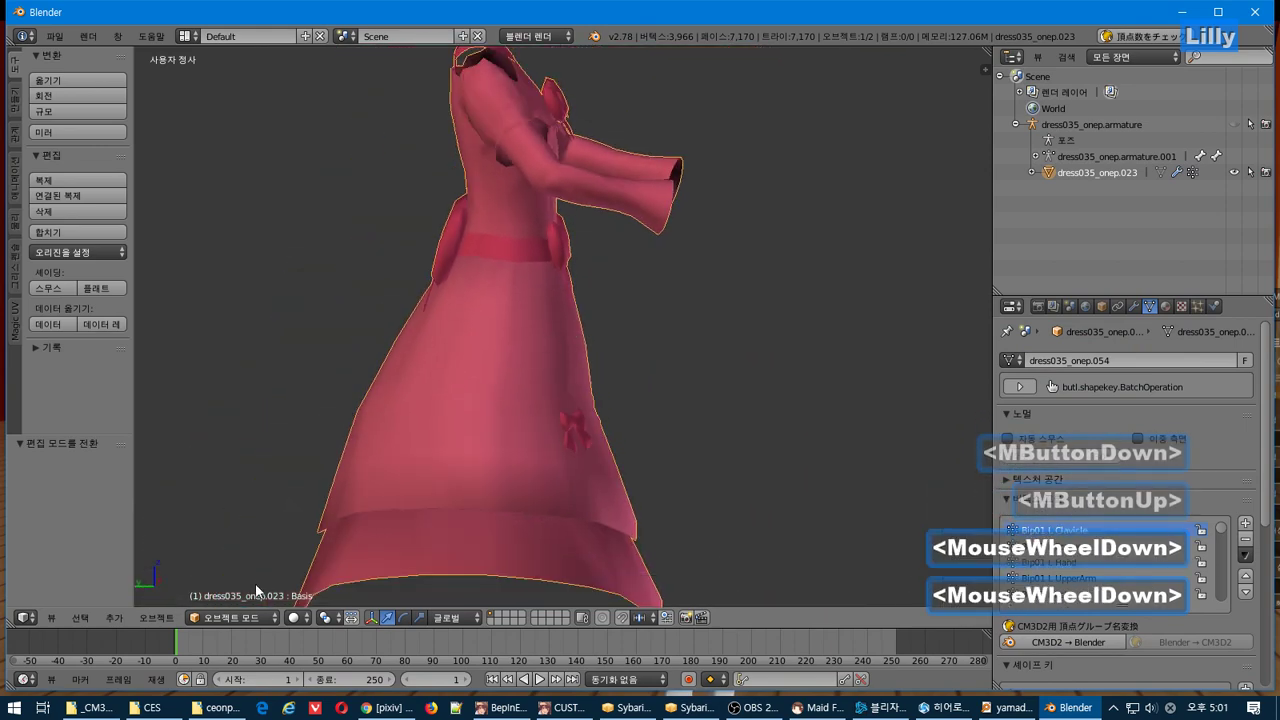
# - Select the entire dress mesh and separate it into objects by material
pyautogui.press('Tab')
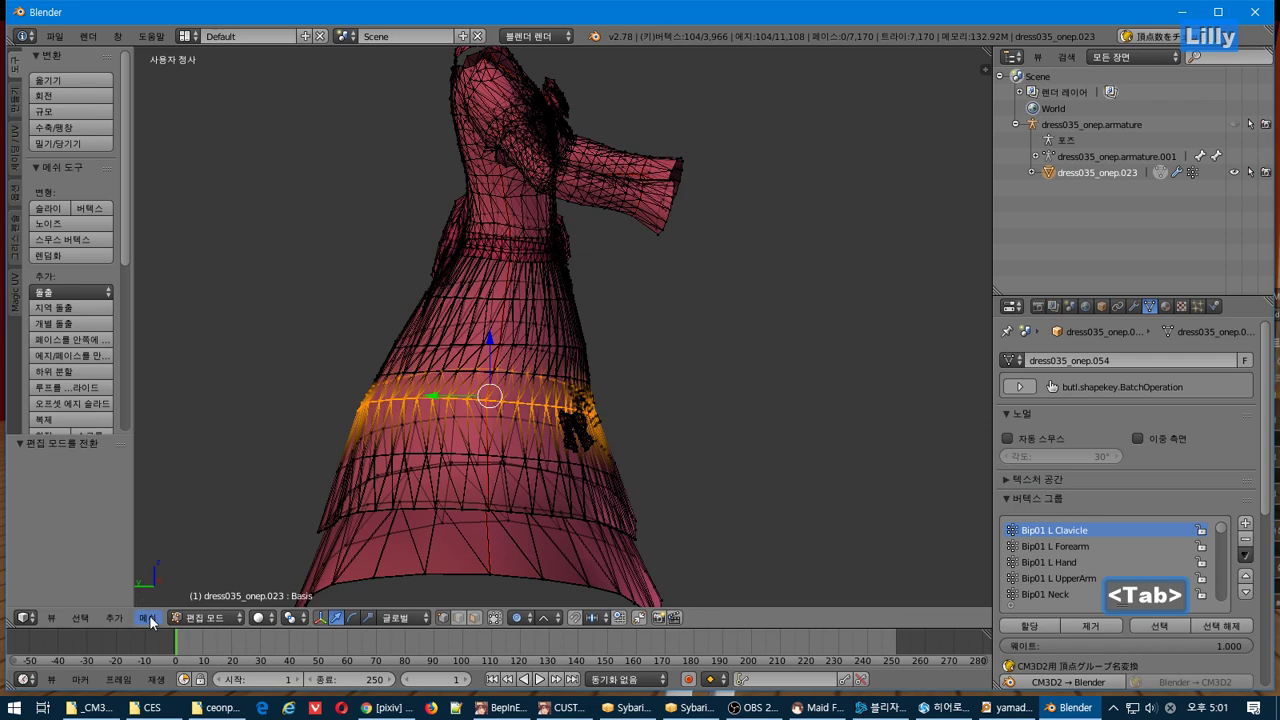
pyautogui.press('a')
pyautogui.press('a')
pyautogui.click(148, 618)
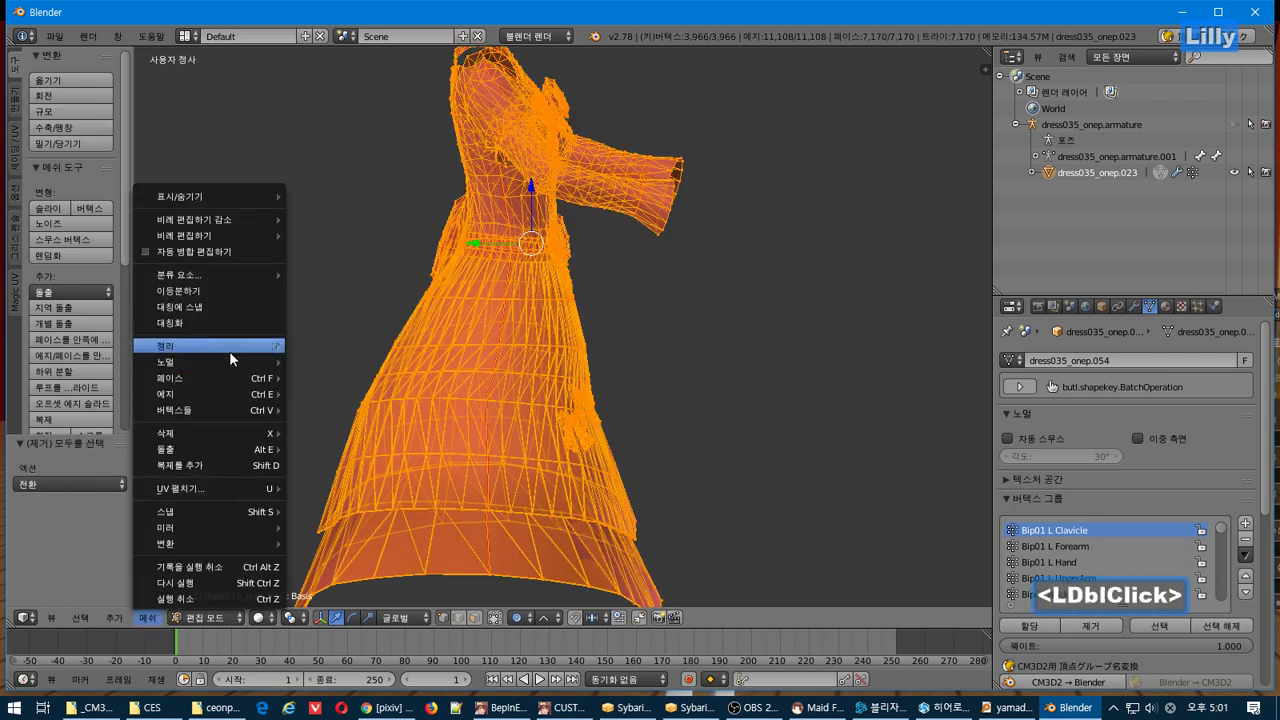
pyautogui.moveTo(237, 411)
pyautogui.moveTo(420, 148)
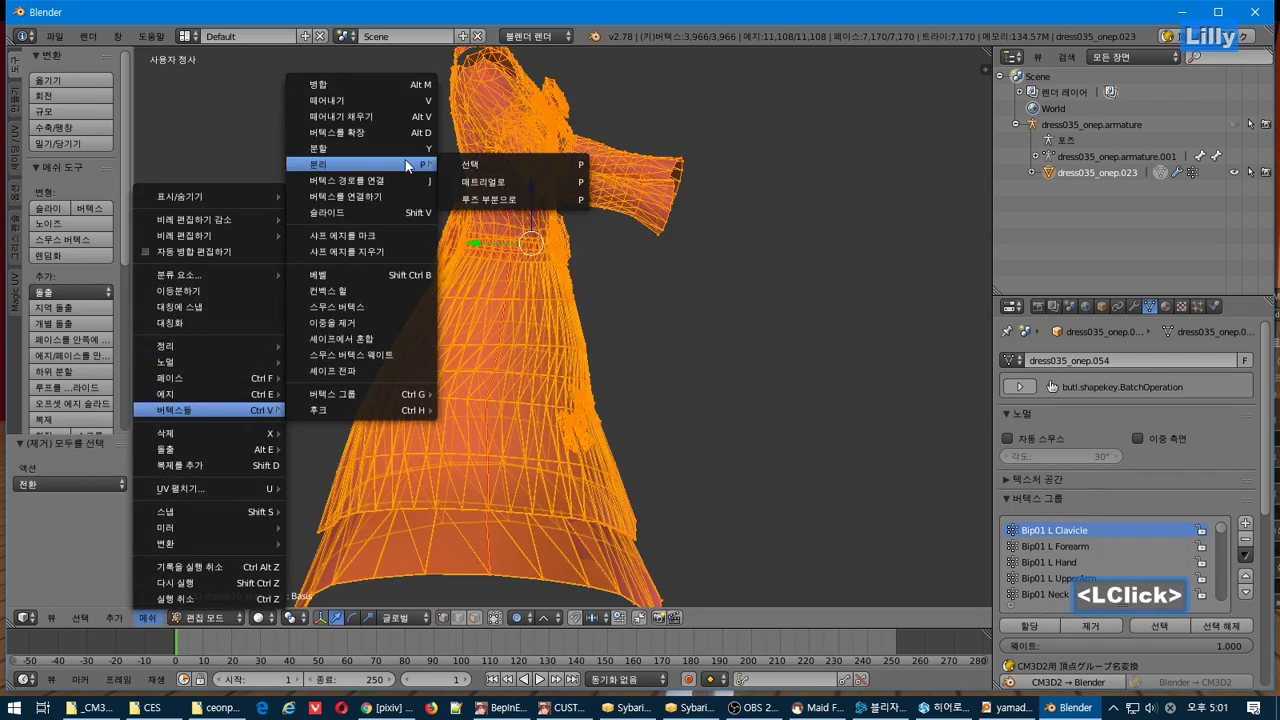
pyautogui.click(535, 181)
pyautogui.moveTo(538, 255); pyautogui.dragTo(557, 267, button='middle')
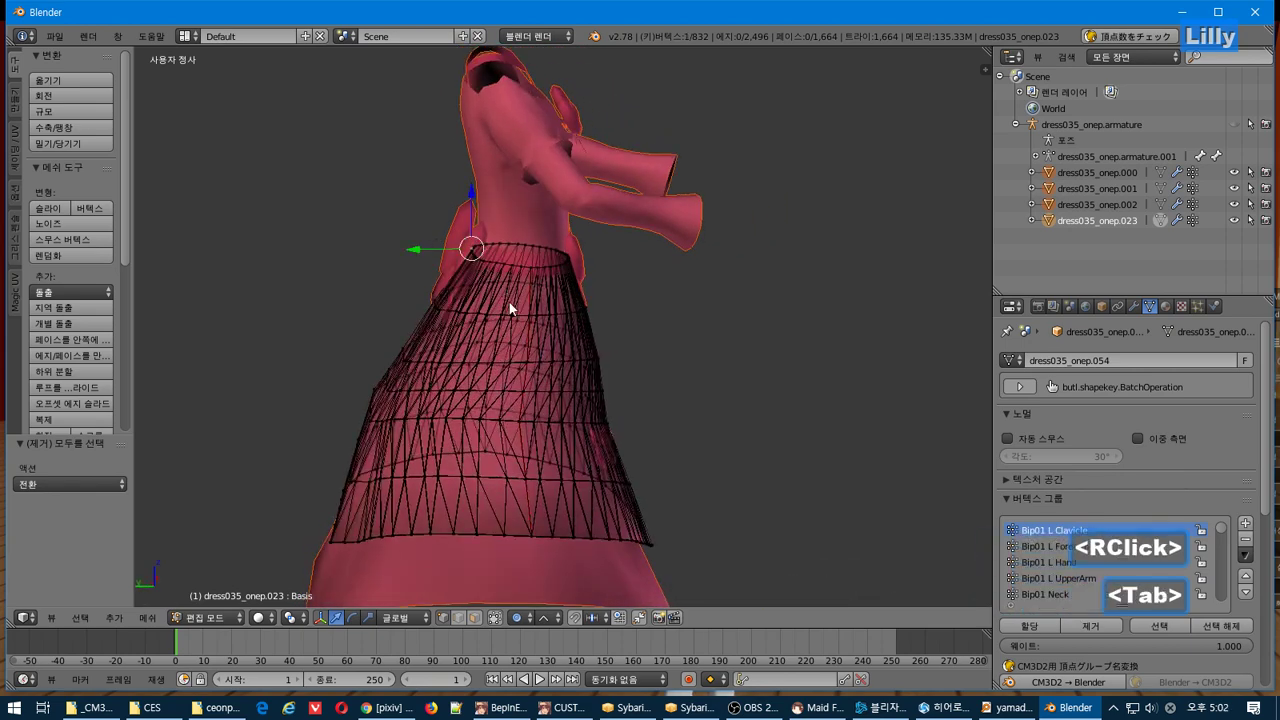
# - Separate the object holding the bows and waist belt into individual objects by loose parts
pyautogui.press('Tab')
pyautogui.rightClick(461, 235)
pyautogui.moveTo(544, 284)
pyautogui.mouseDown(button='middle')
pyautogui.moveTo(590, 268)
pyautogui.moveTo(607, 245)
pyautogui.moveTo(660, 262)
pyautogui.moveTo(534, 279)
pyautogui.moveTo(550, 270)
pyautogui.moveTo(549, 281)
pyautogui.mouseUp(button='middle')
pyautogui.press('Tab')
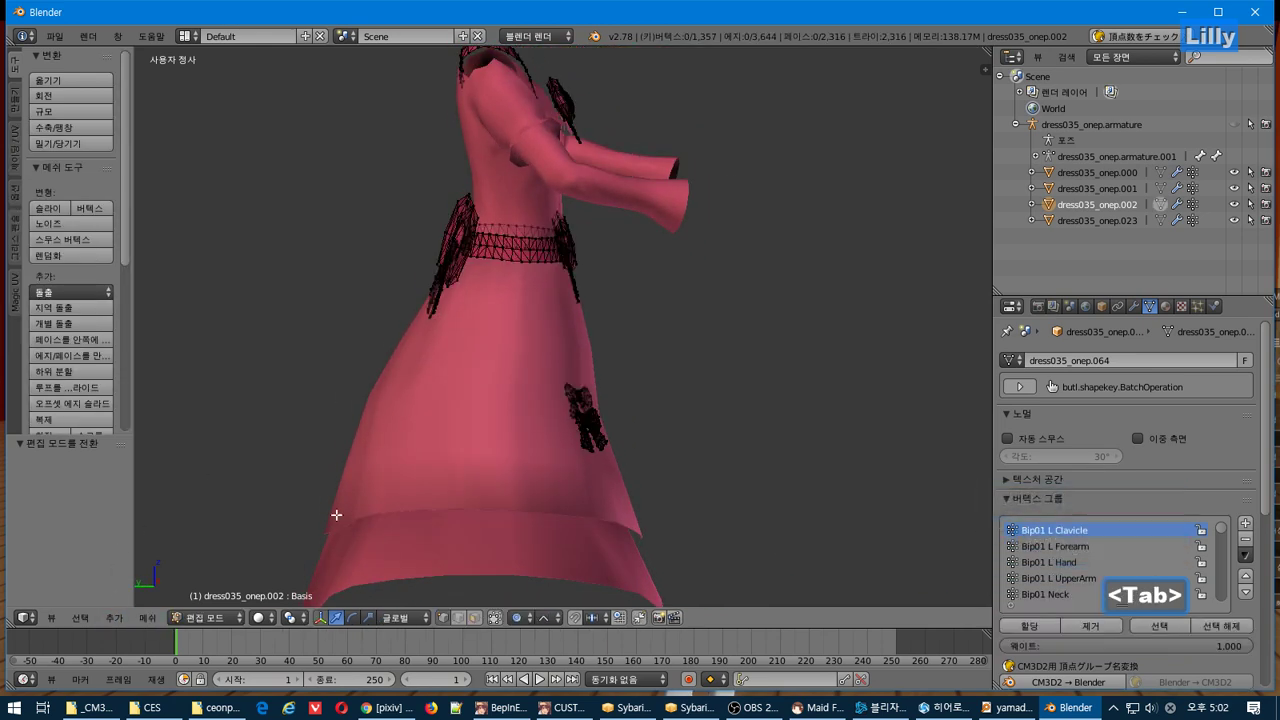
pyautogui.click(205, 622)
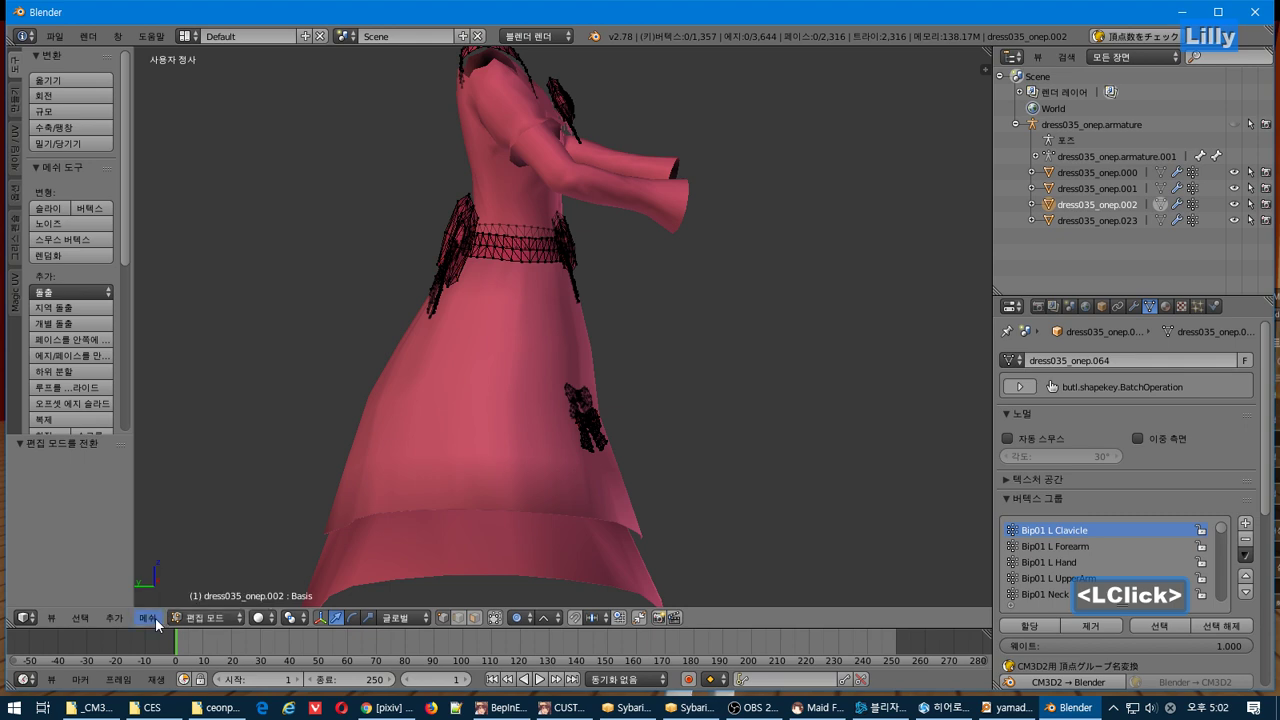
pyautogui.click(147, 617)
pyautogui.moveTo(254, 411)
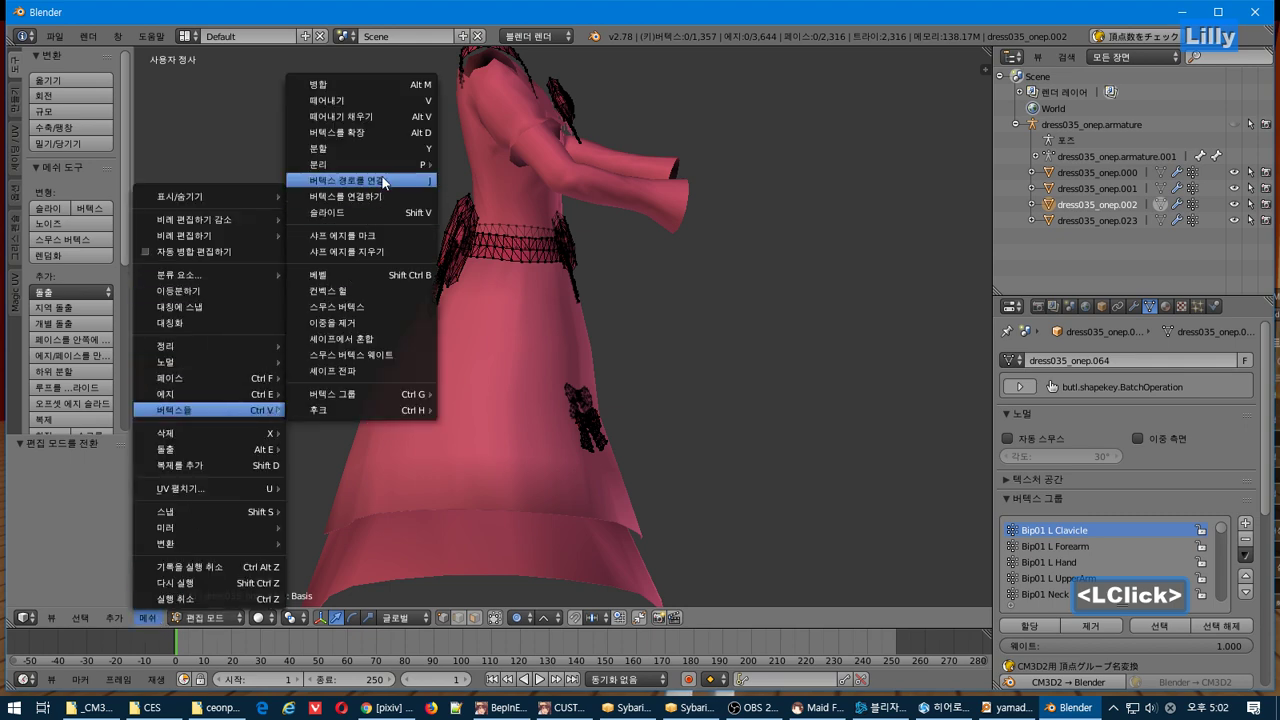
pyautogui.moveTo(391, 165)
pyautogui.click(533, 200)
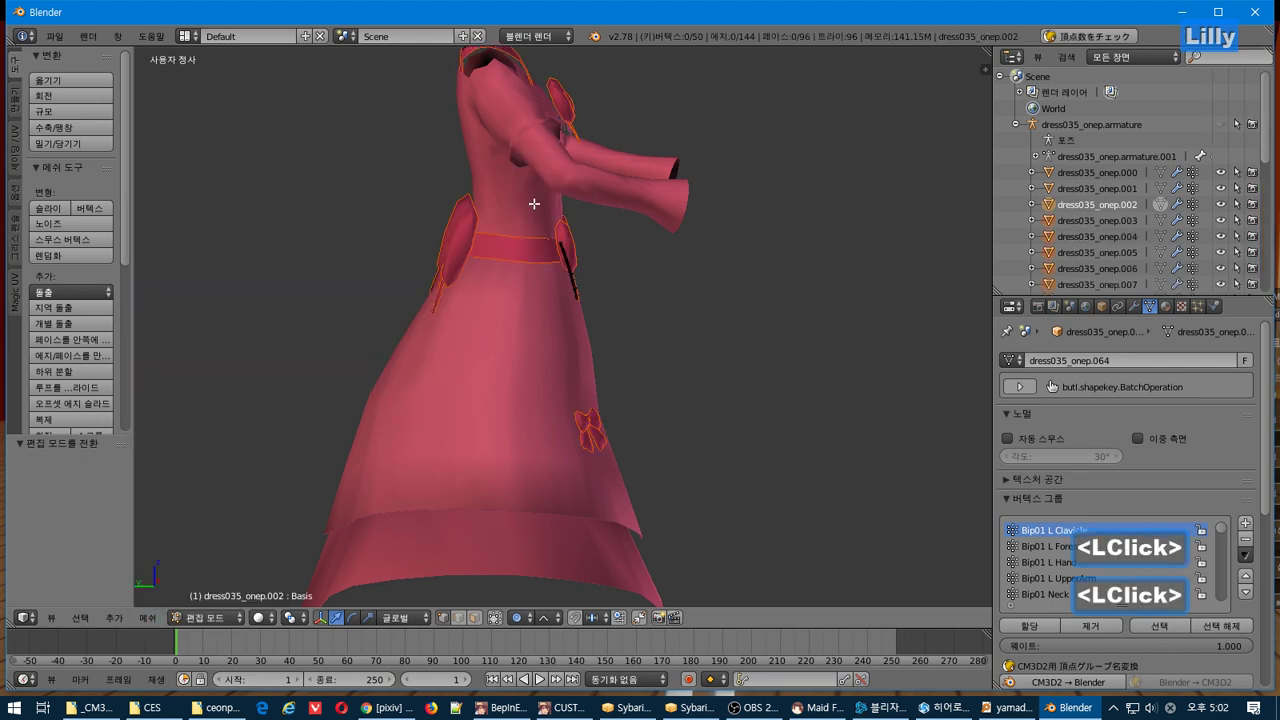
pyautogui.press('a')
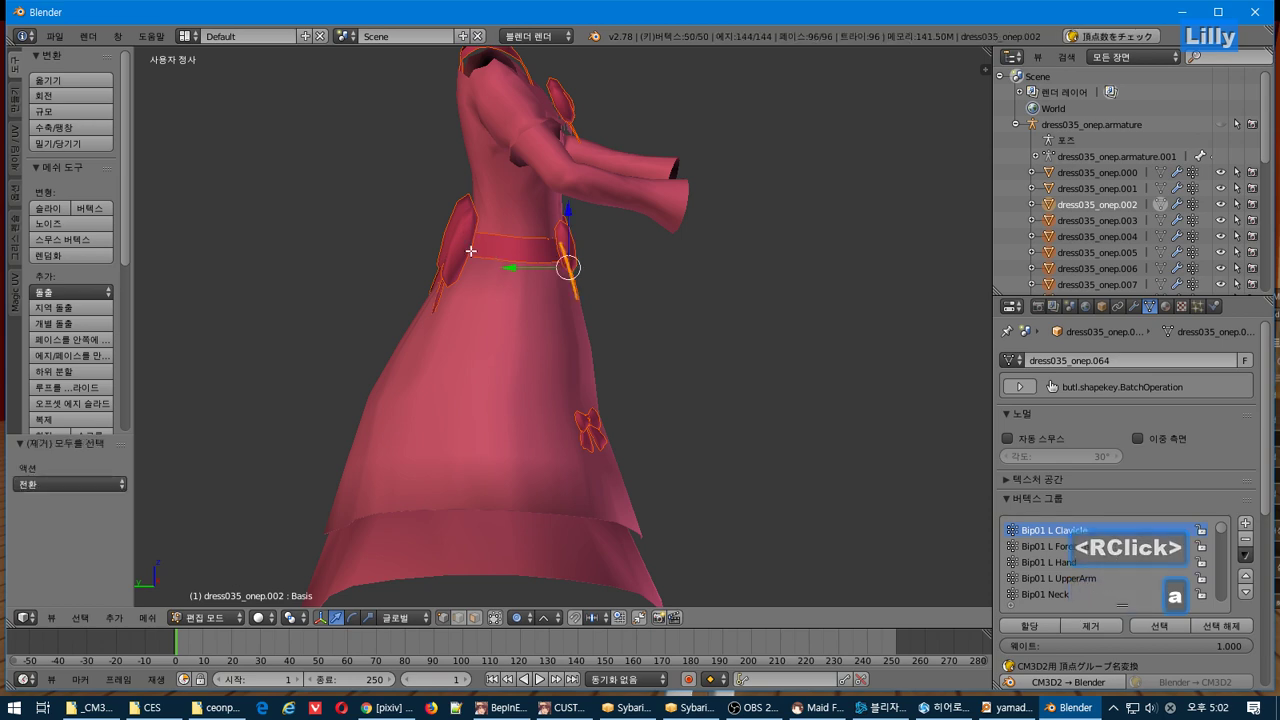
pyautogui.press('Tab')
# - Hide the bodice object dress035_onep.001 and the upper skirt object dress035_onep.023 to expose the waist bows
pyautogui.rightClick(466, 248)
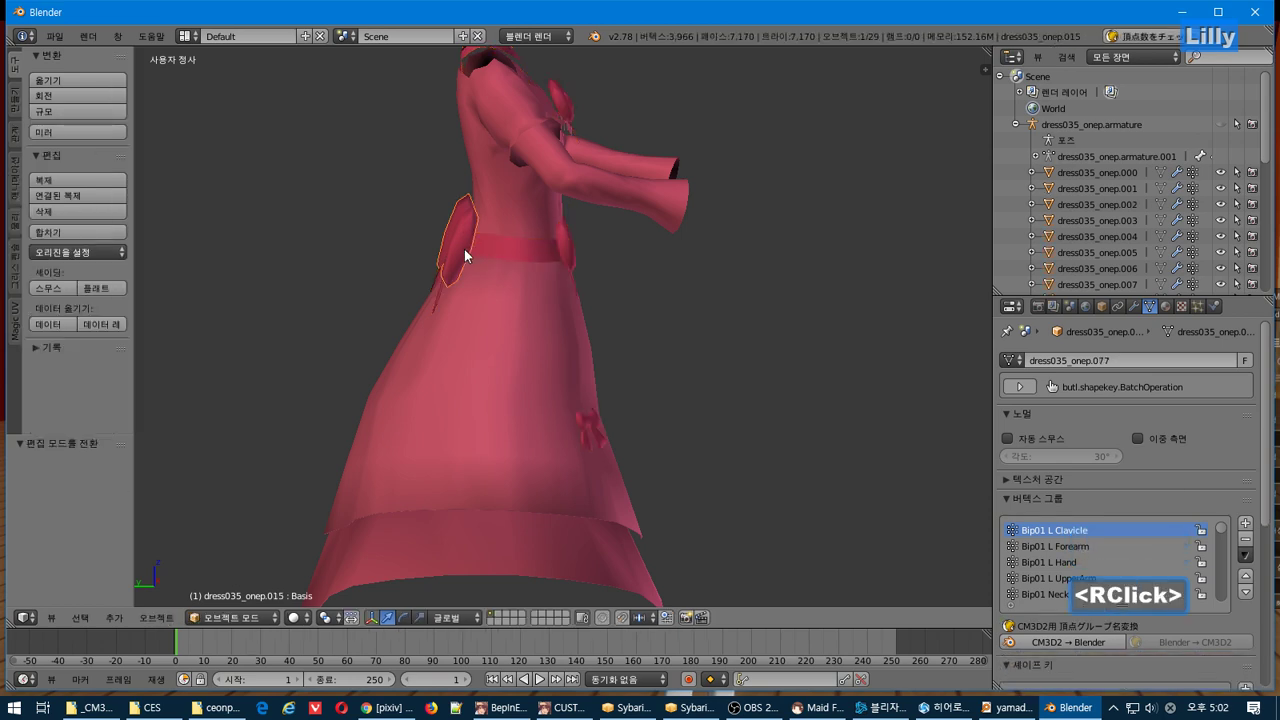
pyautogui.moveTo(464, 249); pyautogui.dragTo(537, 313, button='middle')
pyautogui.scroll(2, 546, 236)
pyautogui.rightClick(563, 192)
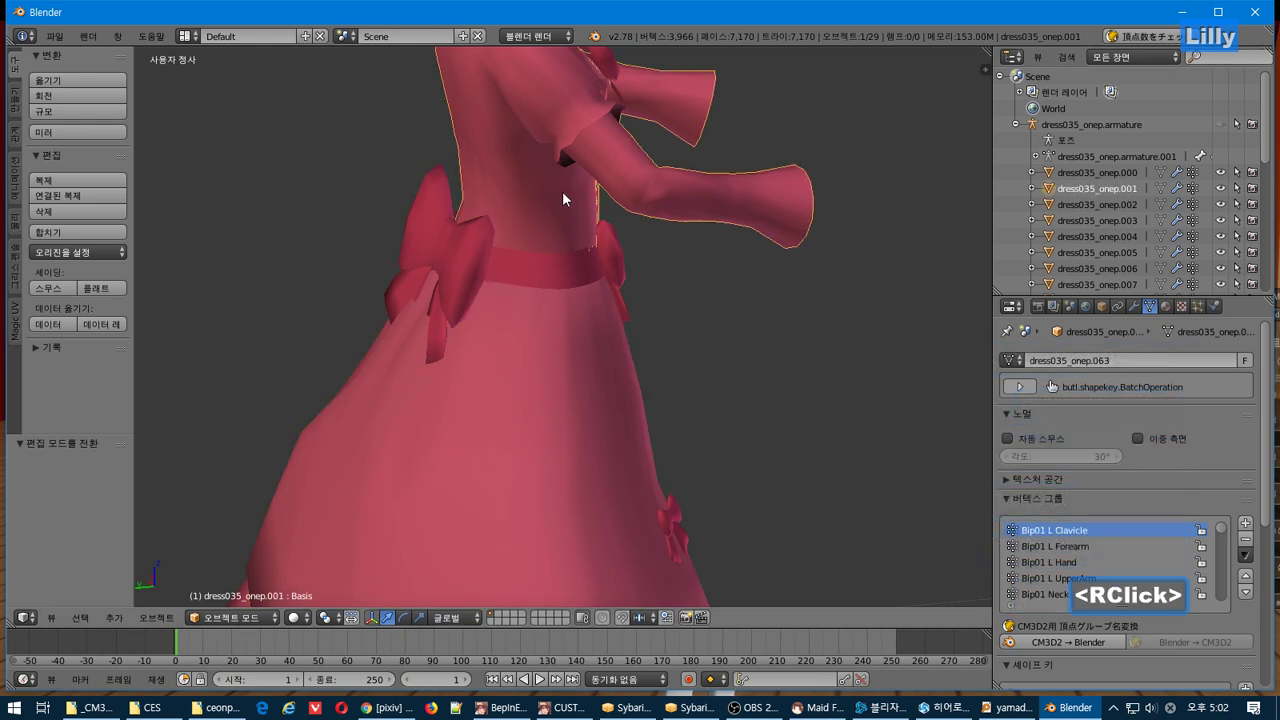
pyautogui.click(1220, 188)
pyautogui.rightClick(568, 363)
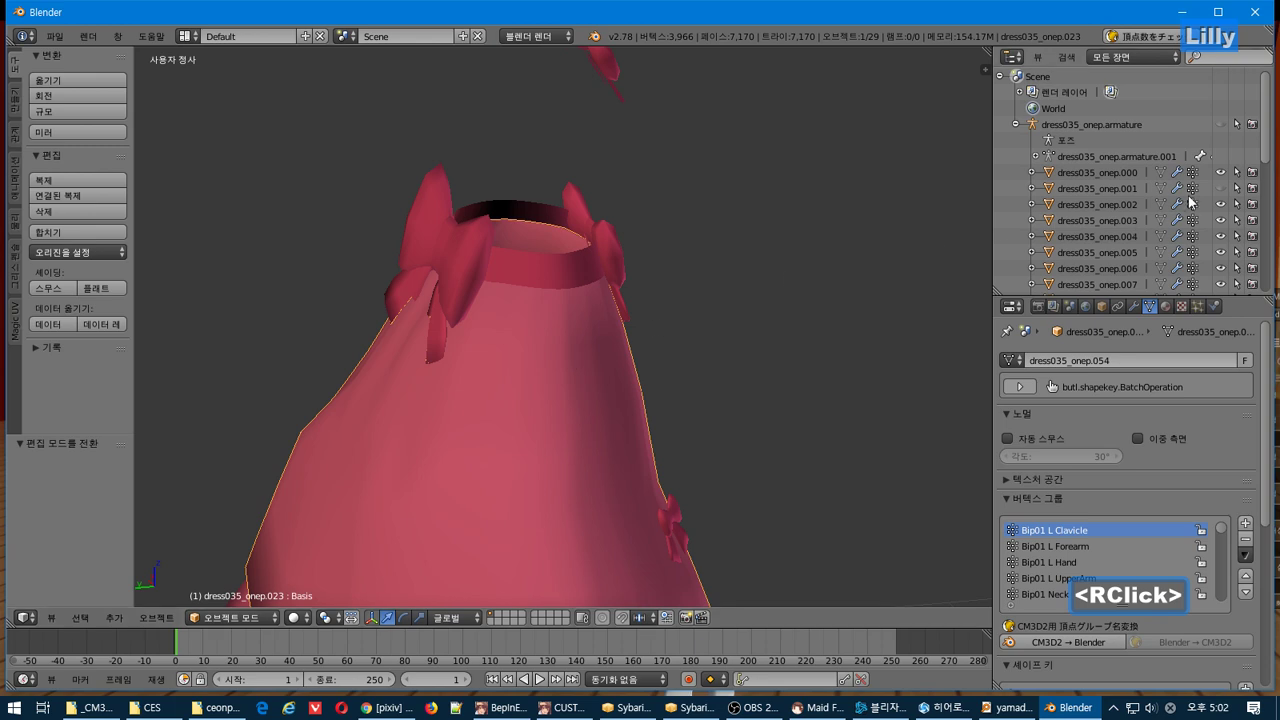
pyautogui.scroll(-8, 1235, 210)
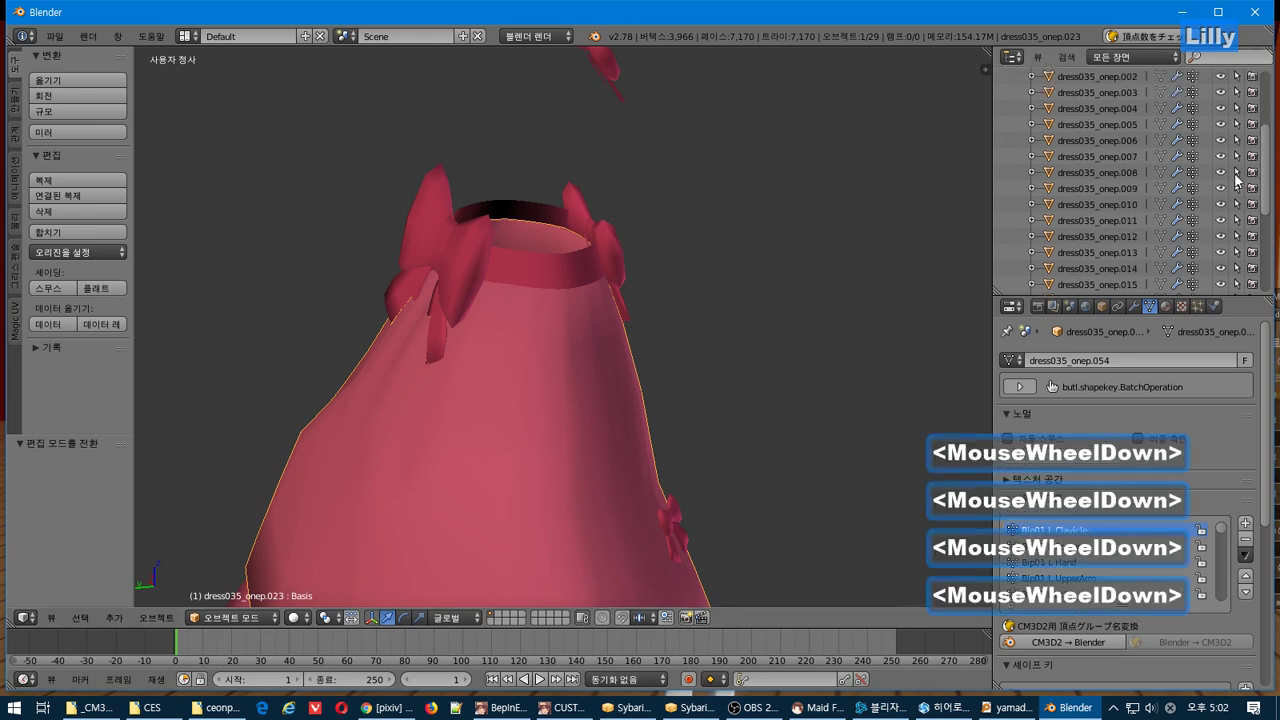
pyautogui.click(1220, 222)
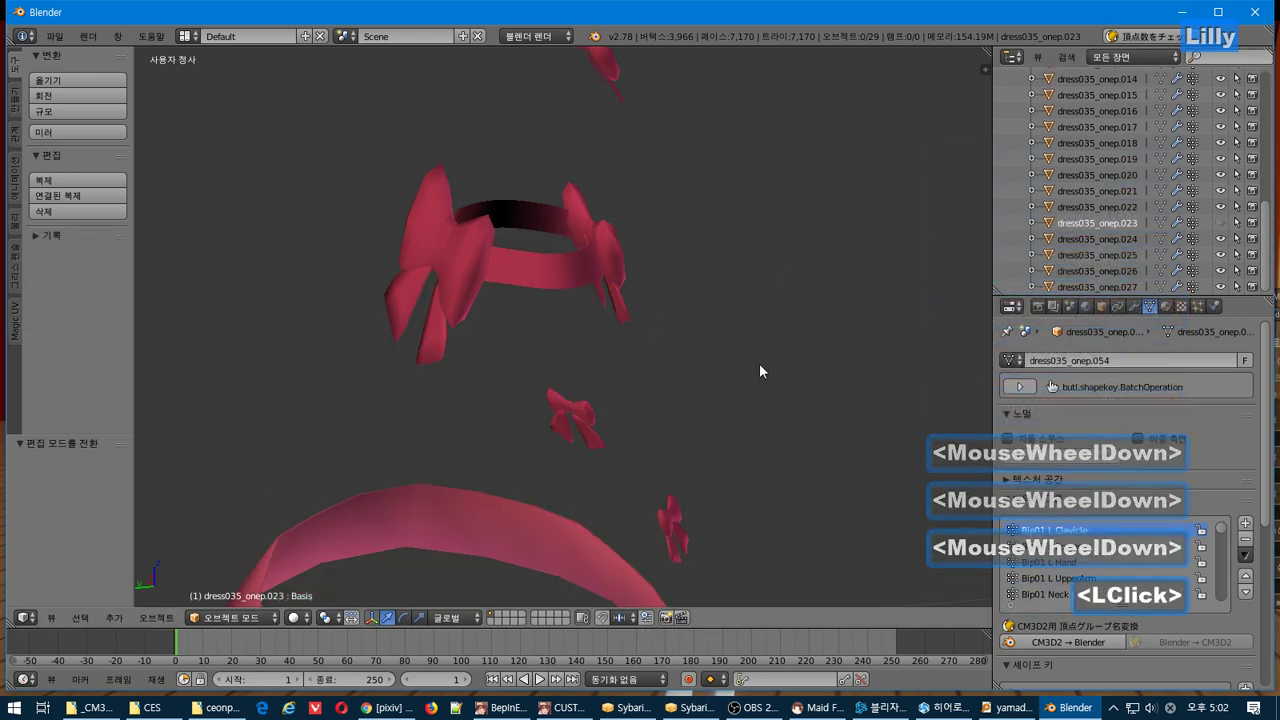
# - Try to join the back waist bow's parts, box-selecting them in the right side view and leaving out the belt
pyautogui.moveTo(760, 369); pyautogui.dragTo(669, 369, button='middle')
pyautogui.press('KP_3')
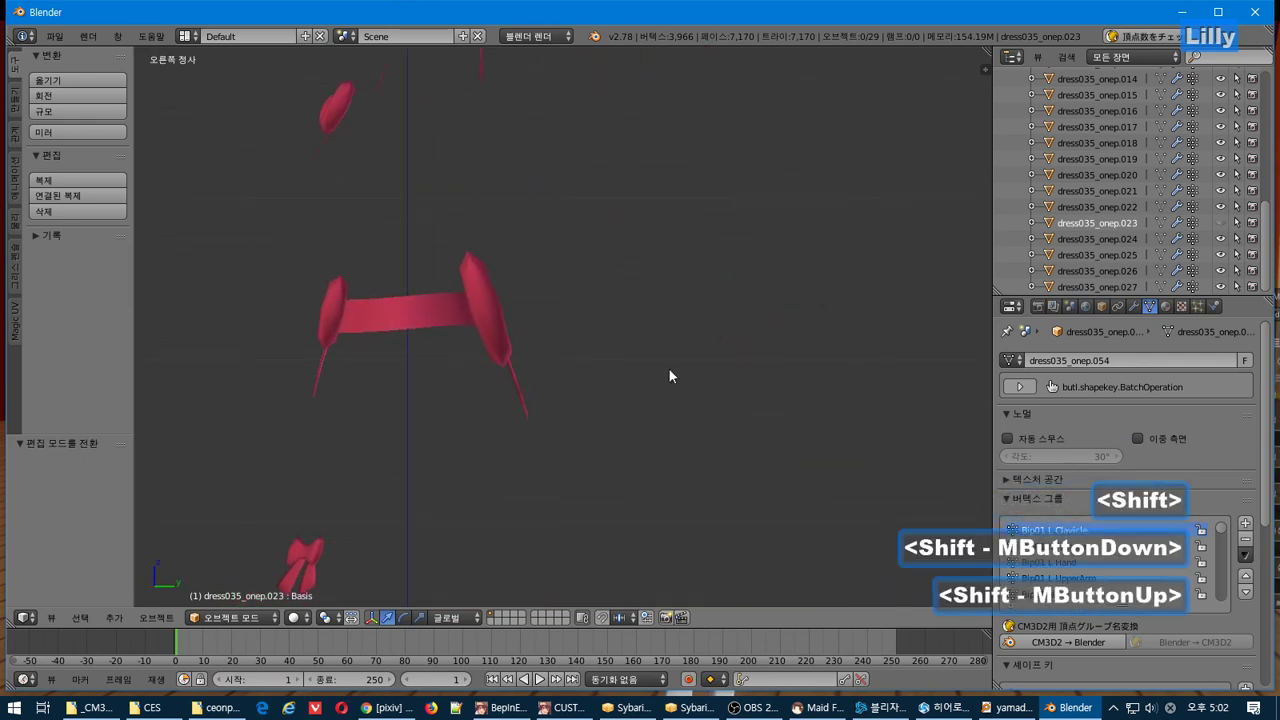
pyautogui.press('b')
pyautogui.moveTo(611, 208); pyautogui.dragTo(489, 449)
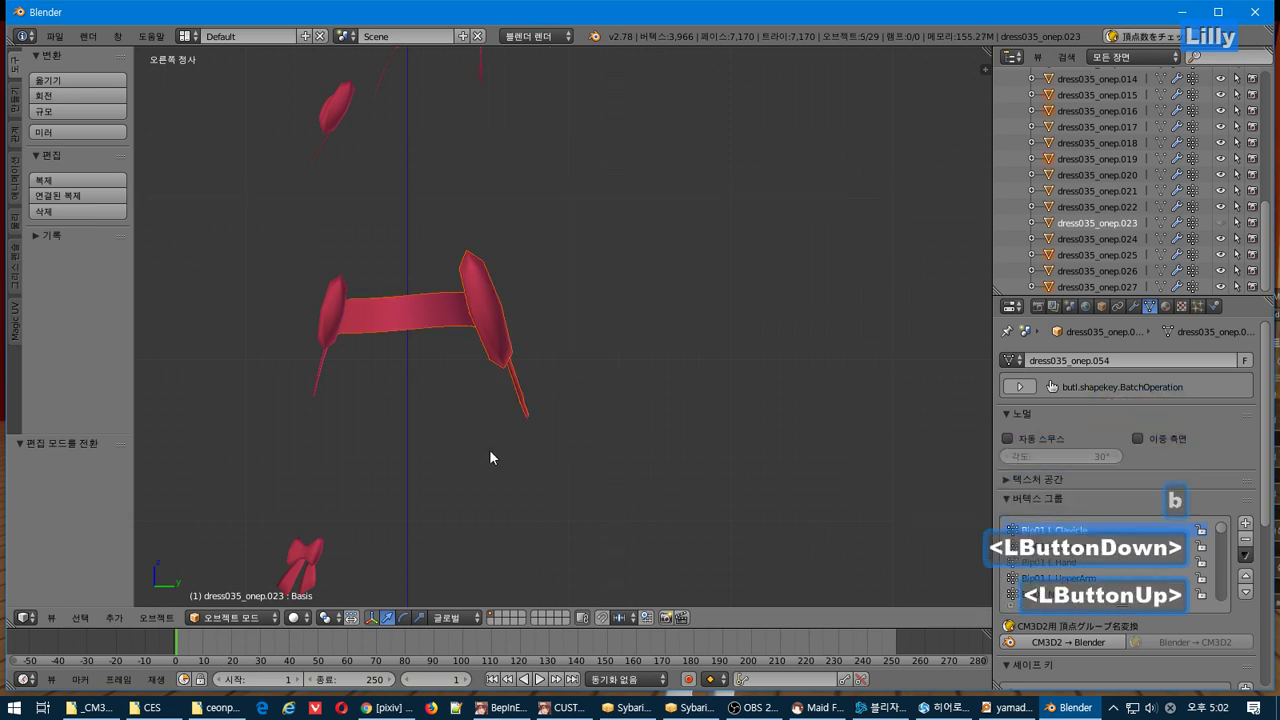
pyautogui.scroll(2, 366, 374)
pyautogui.keyDown('shift'); pyautogui.rightClick(368, 306); pyautogui.keyUp('shift')
pyautogui.keyDown('shift'); pyautogui.rightClick(388, 322); pyautogui.keyUp('shift')
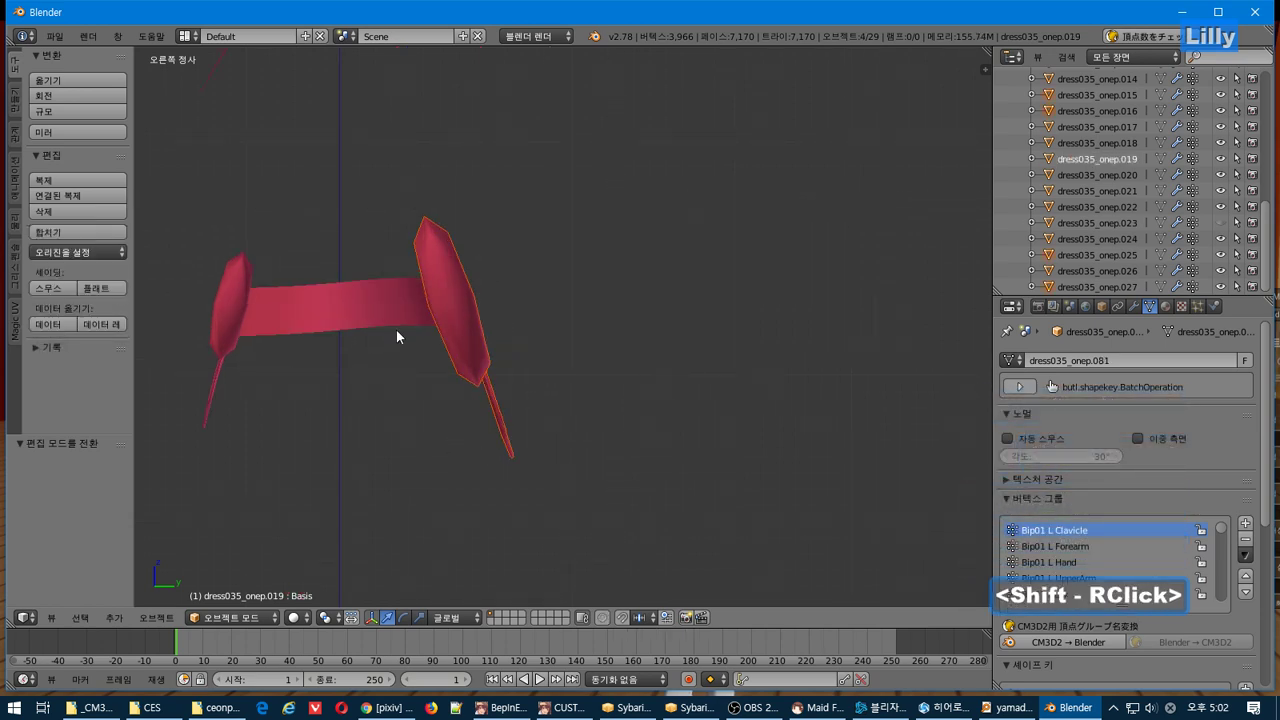
pyautogui.press('Tab')
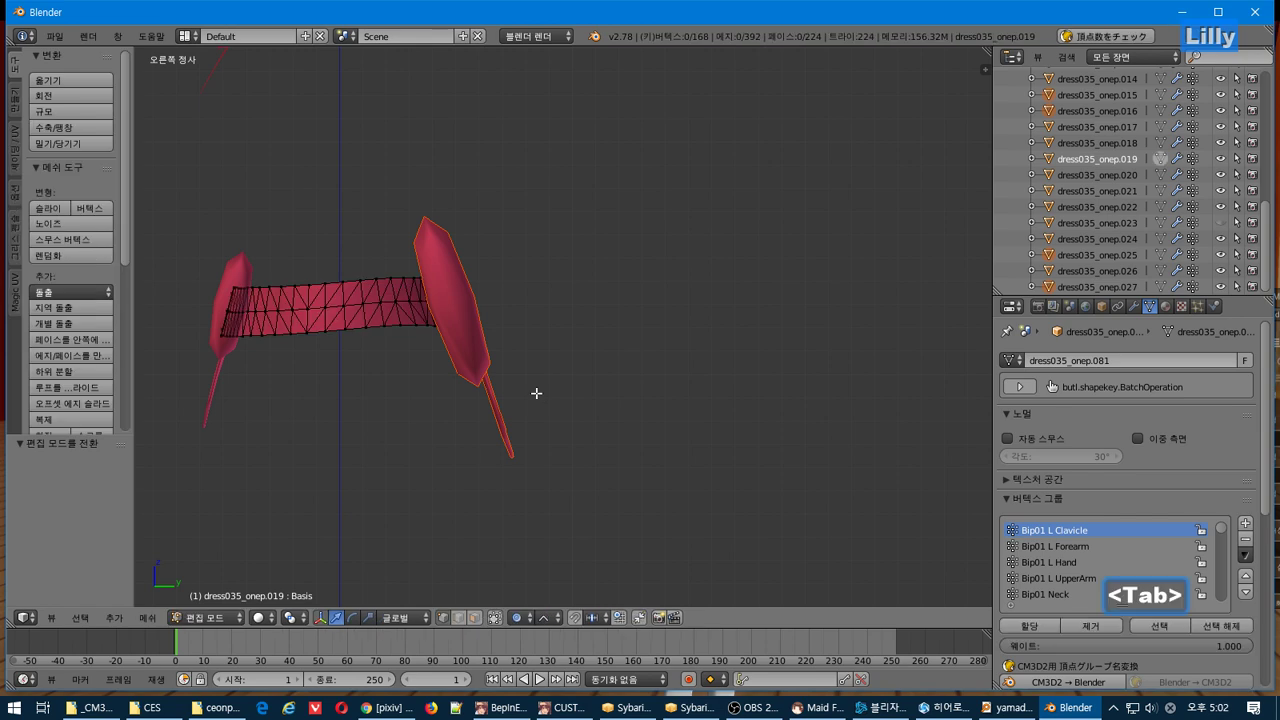
pyautogui.press('Tab')
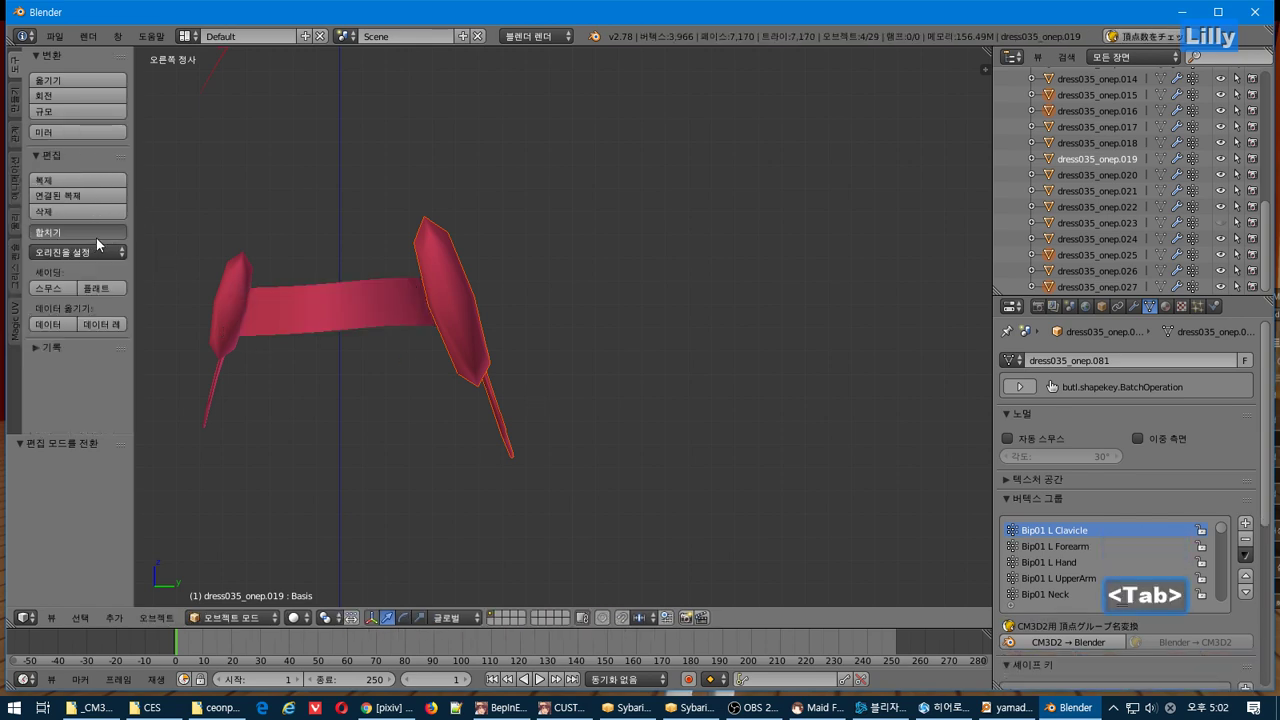
pyautogui.click(96, 237)
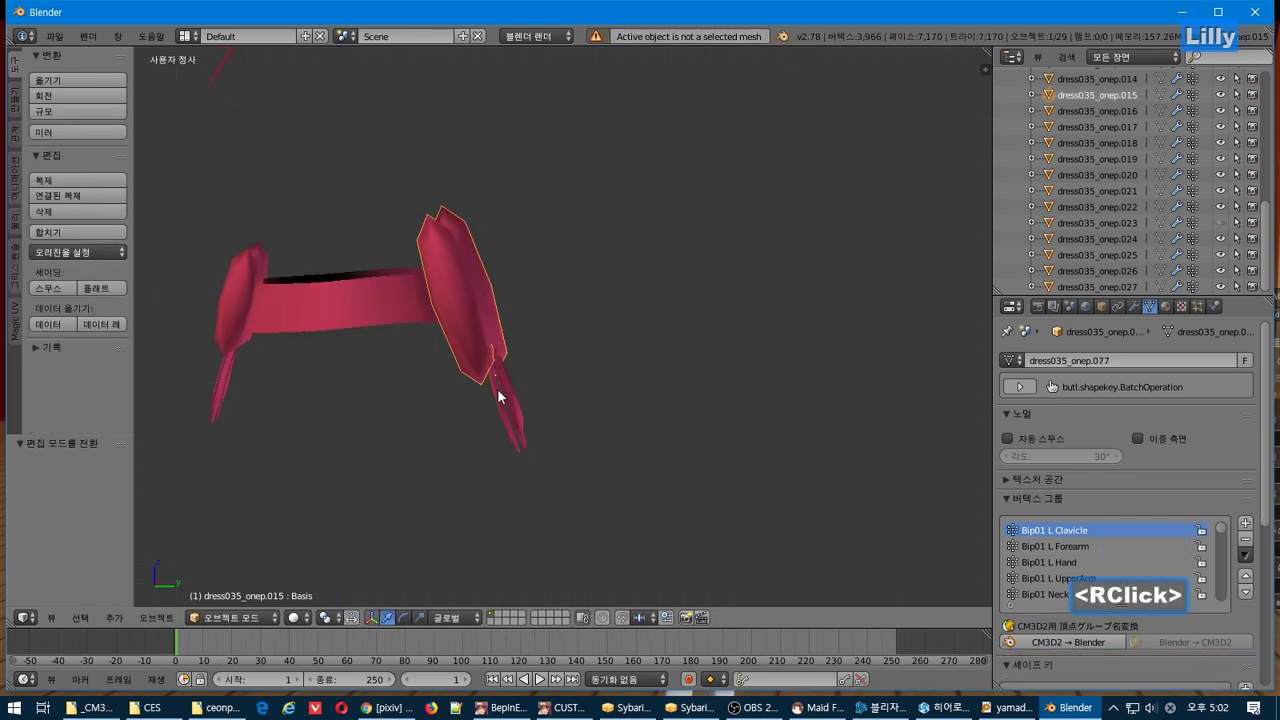
# - Select the back waist bow's loops and hanging tails and join them into one object
pyautogui.moveTo(497, 398); pyautogui.dragTo(560, 318, button='middle')
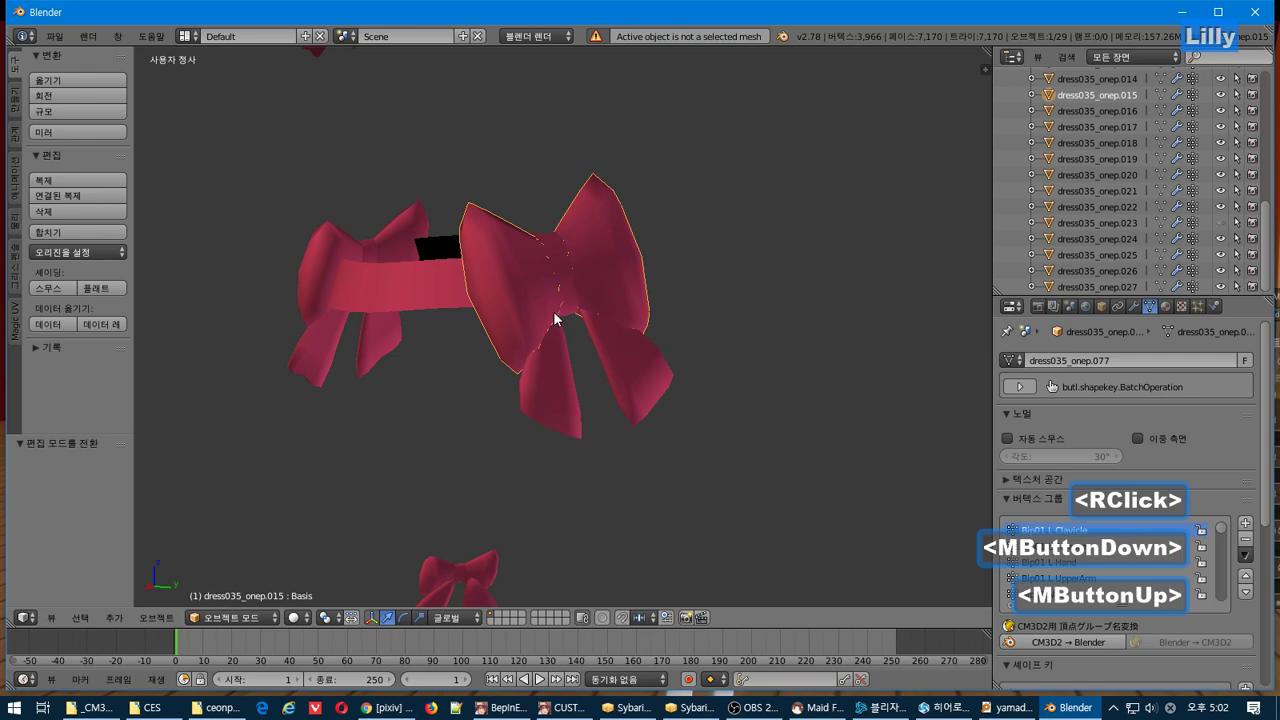
pyautogui.keyDown('shift'); pyautogui.rightClick(570, 370); pyautogui.keyUp('shift')
pyautogui.moveTo(534, 443); pyautogui.dragTo(405, 420, button='middle')
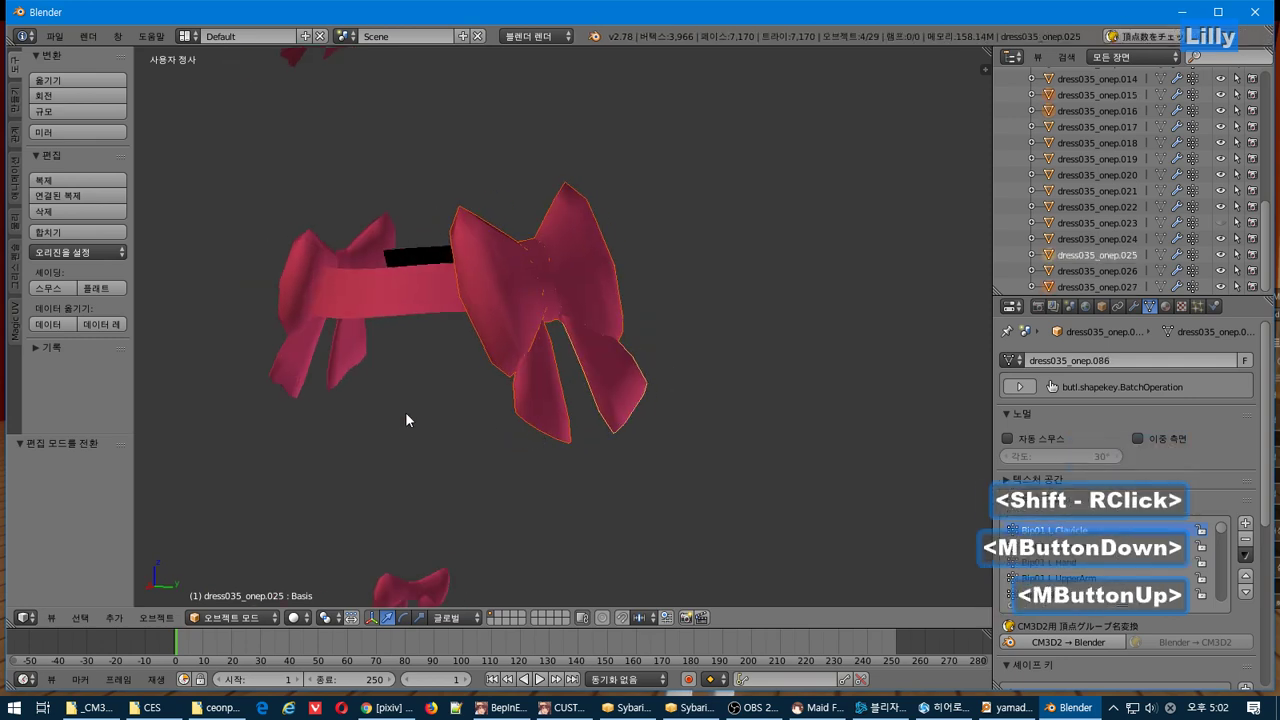
pyautogui.click(92, 232)
pyautogui.moveTo(309, 276); pyautogui.dragTo(600, 344, button='middle')
pyautogui.press('Tab')
# - Show the upper skirt object dress035_onep.023 again to compare it with the back bow
pyautogui.scroll(-5, 600, 344)
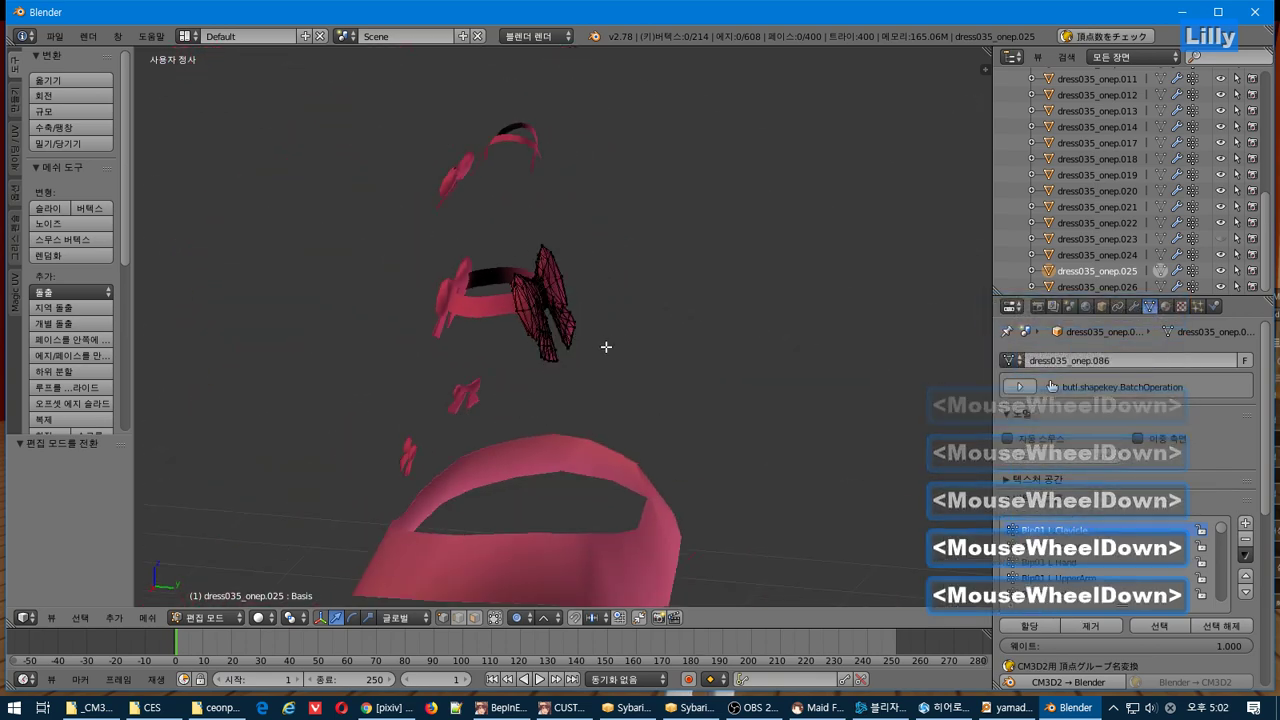
pyautogui.scroll(1, 659, 313)
pyautogui.click(1220, 238)
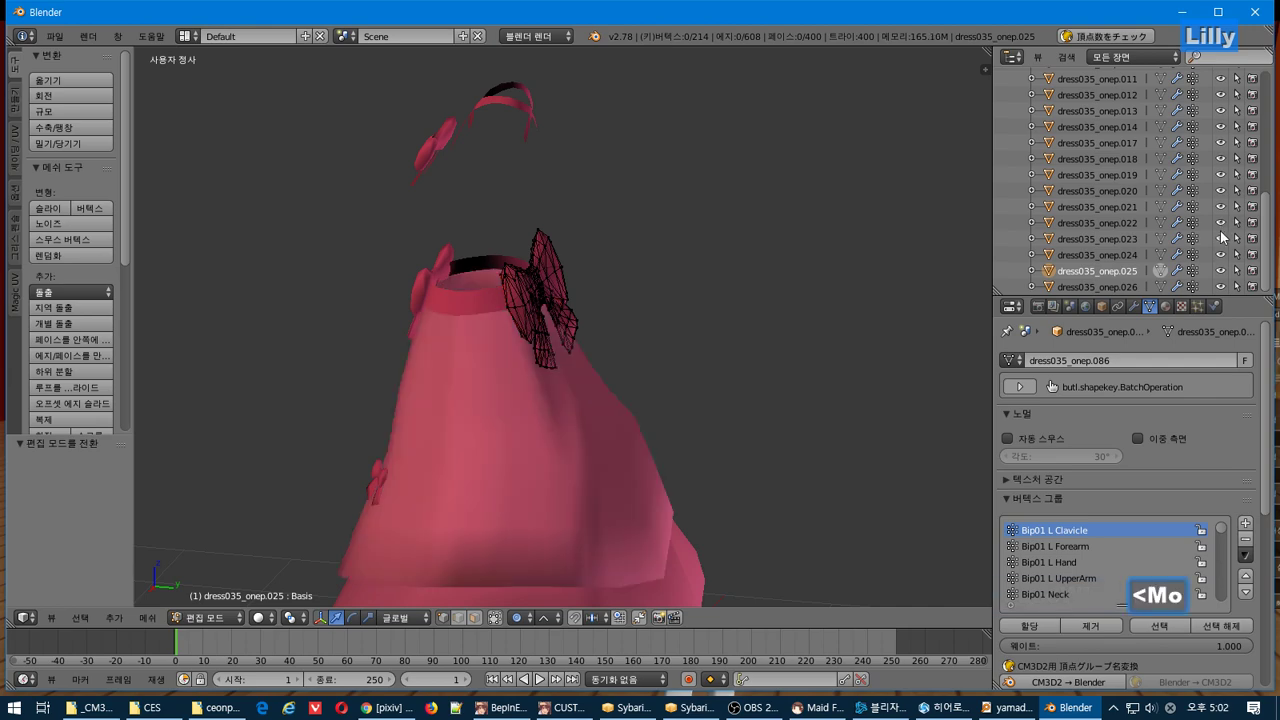
pyautogui.moveTo(919, 361); pyautogui.dragTo(621, 396, button='middle')
pyautogui.scroll(4, 646, 363)
pyautogui.press('Tab')
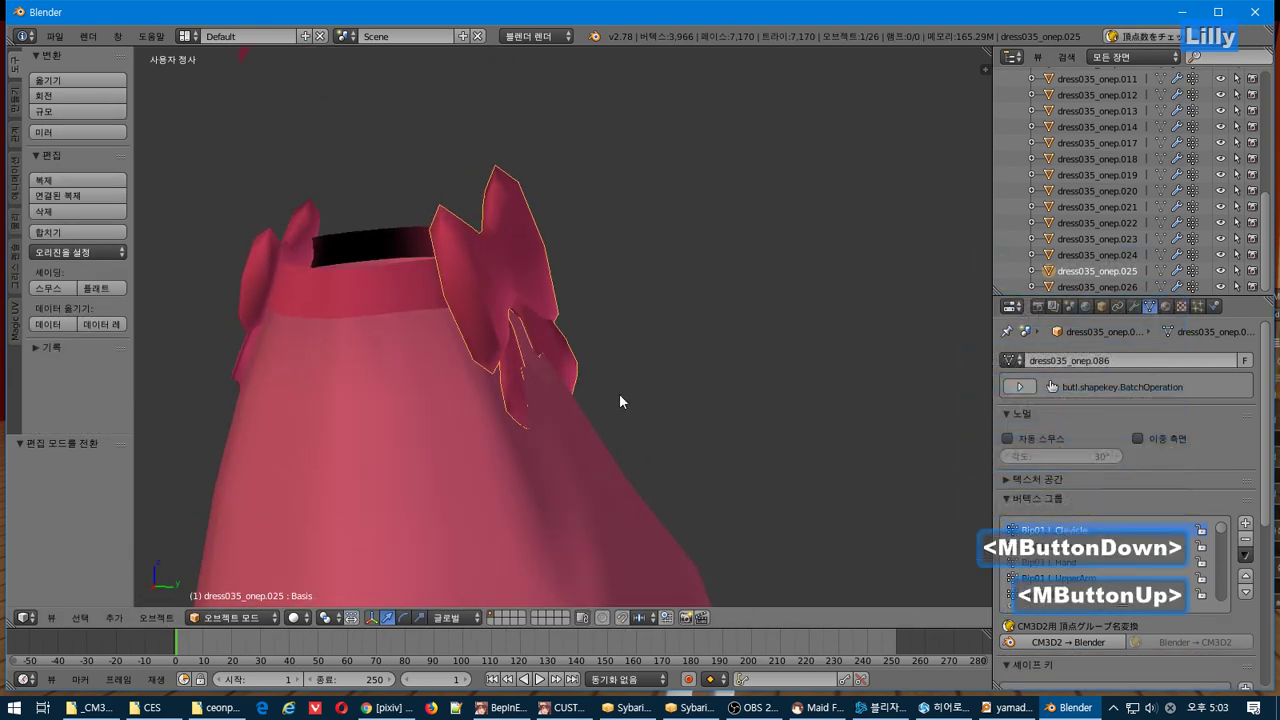
# - Select the whole back bow mesh and rotate it about -5.84° plus a further -1.76° in side view to follow the skirt's slope
pyautogui.press('Tab')
pyautogui.press('a')
pyautogui.moveTo(609, 312); pyautogui.dragTo(631, 297, button='middle')
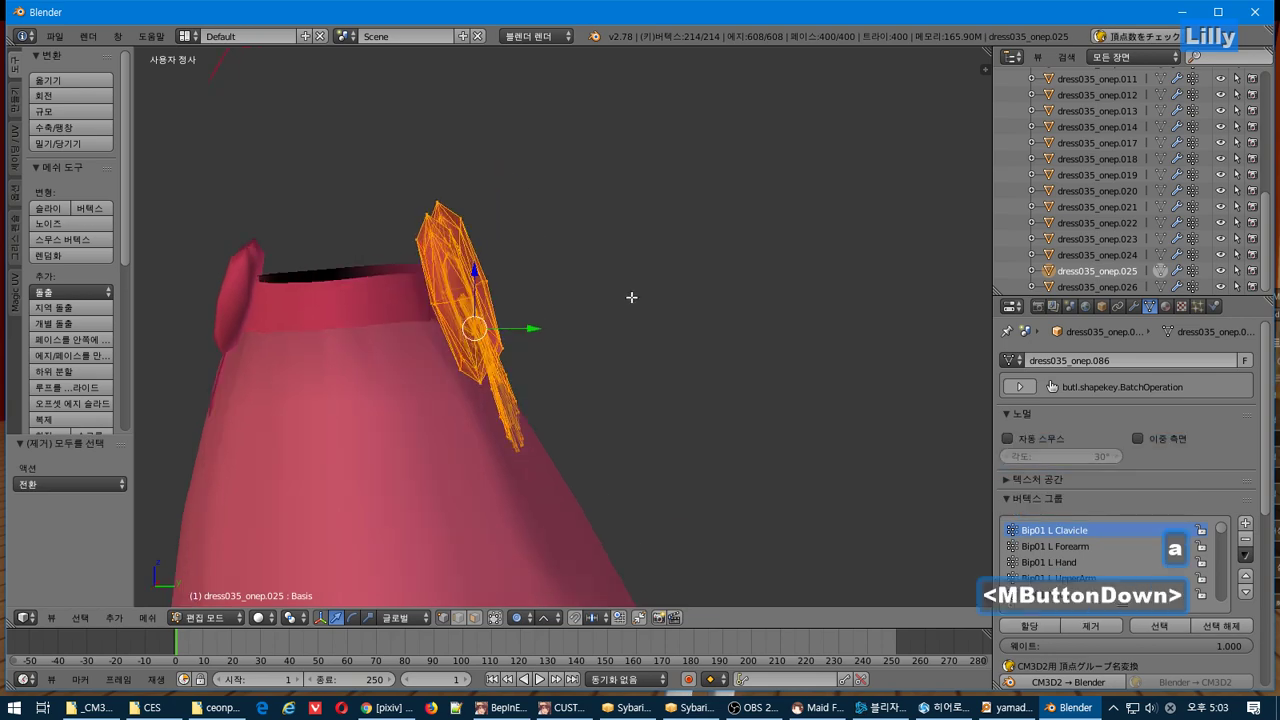
pyautogui.press('r')
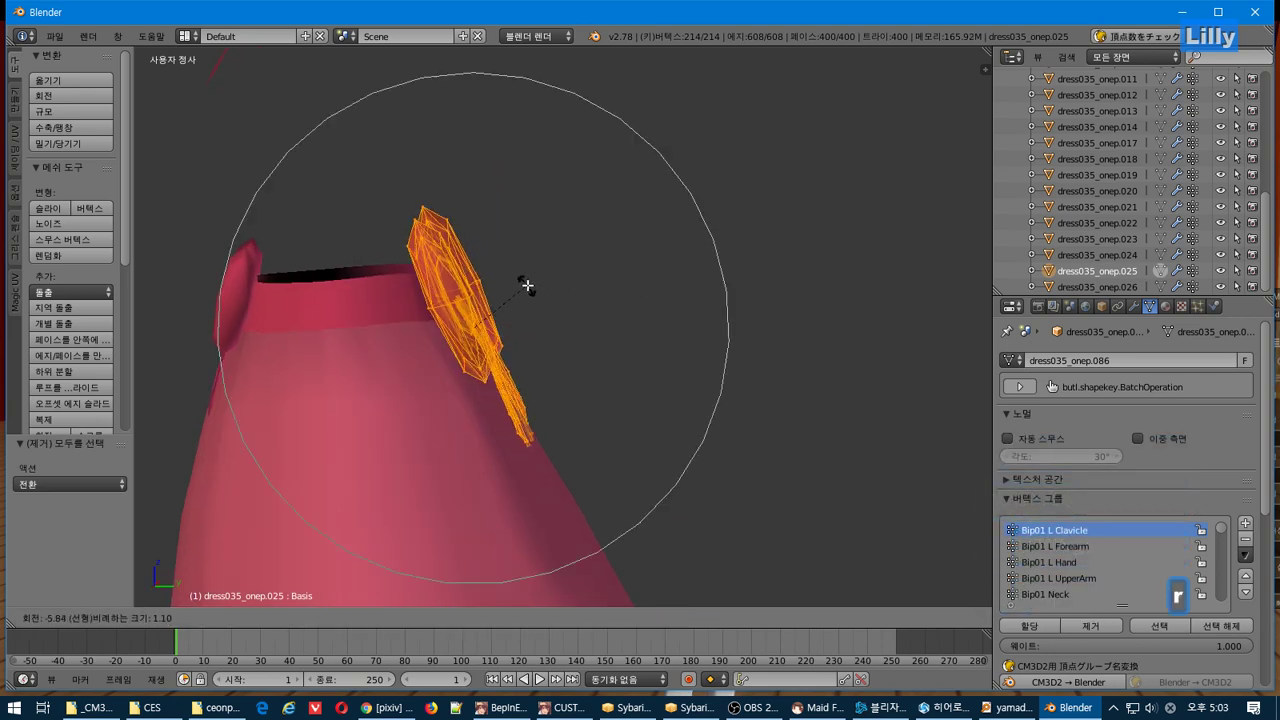
pyautogui.click(528, 285)
pyautogui.moveTo(528, 285); pyautogui.dragTo(540, 278, button='middle')
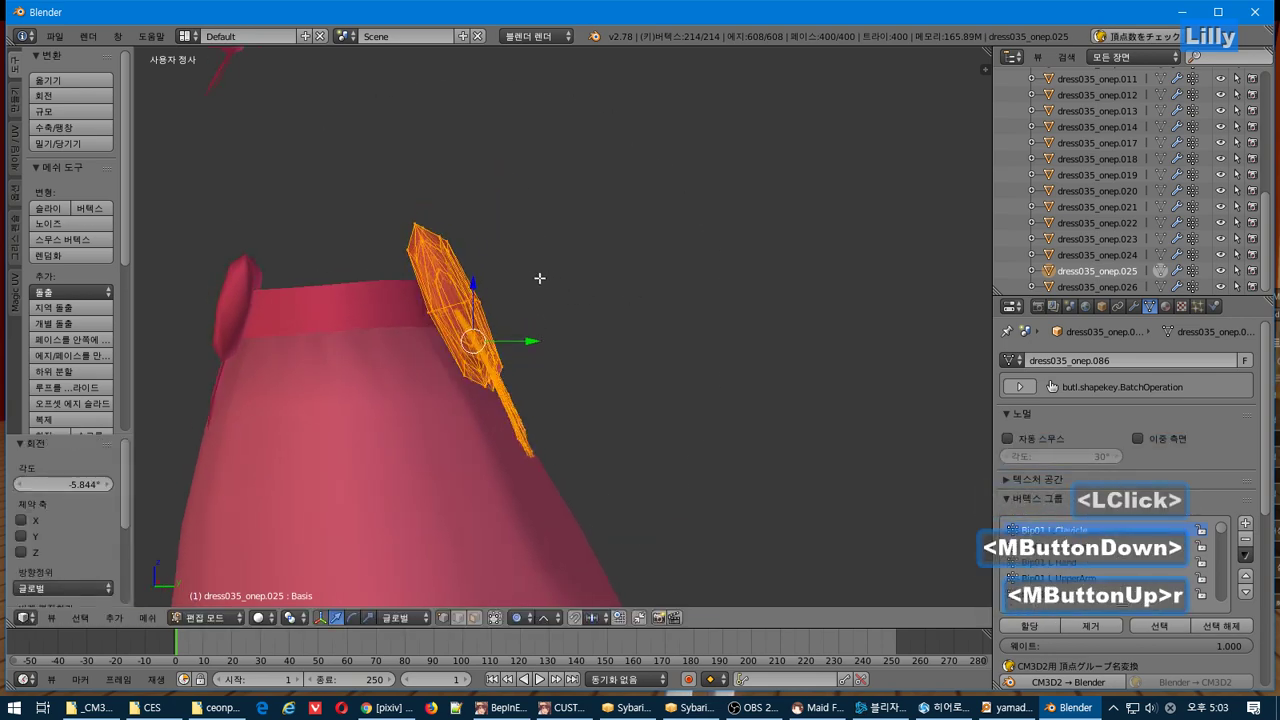
pyautogui.press('r')
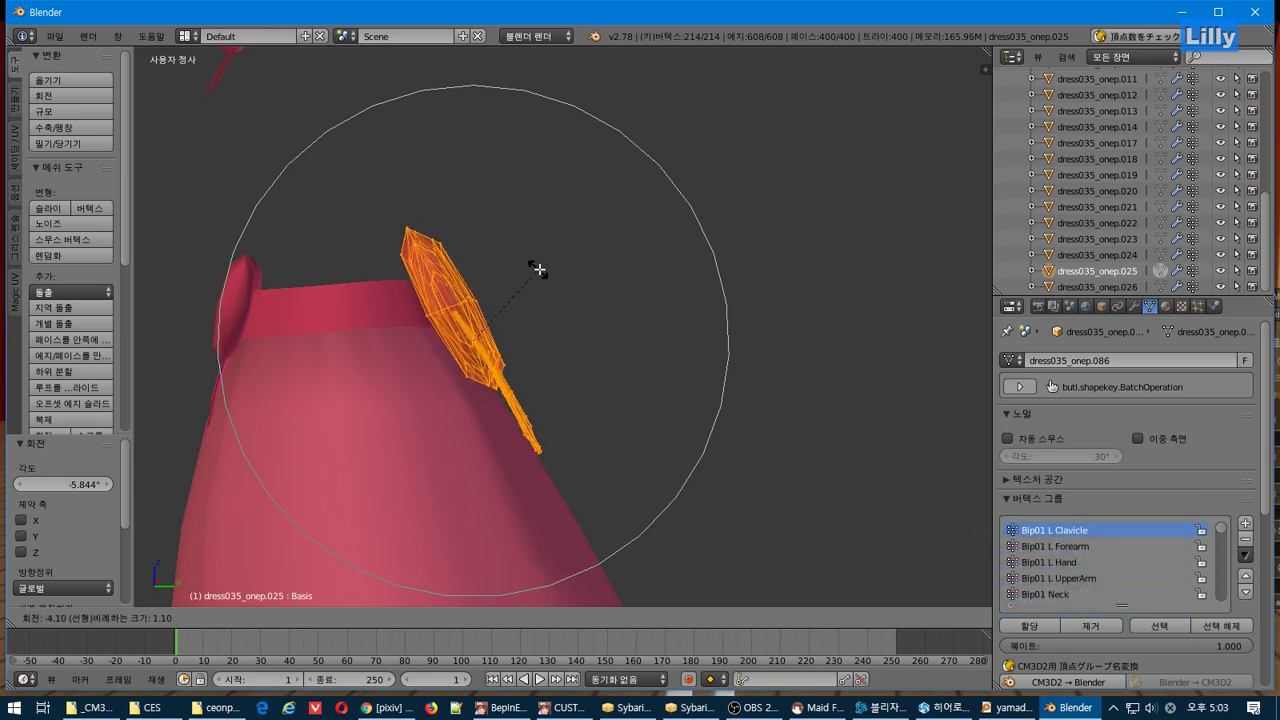
pyautogui.click(545, 275)
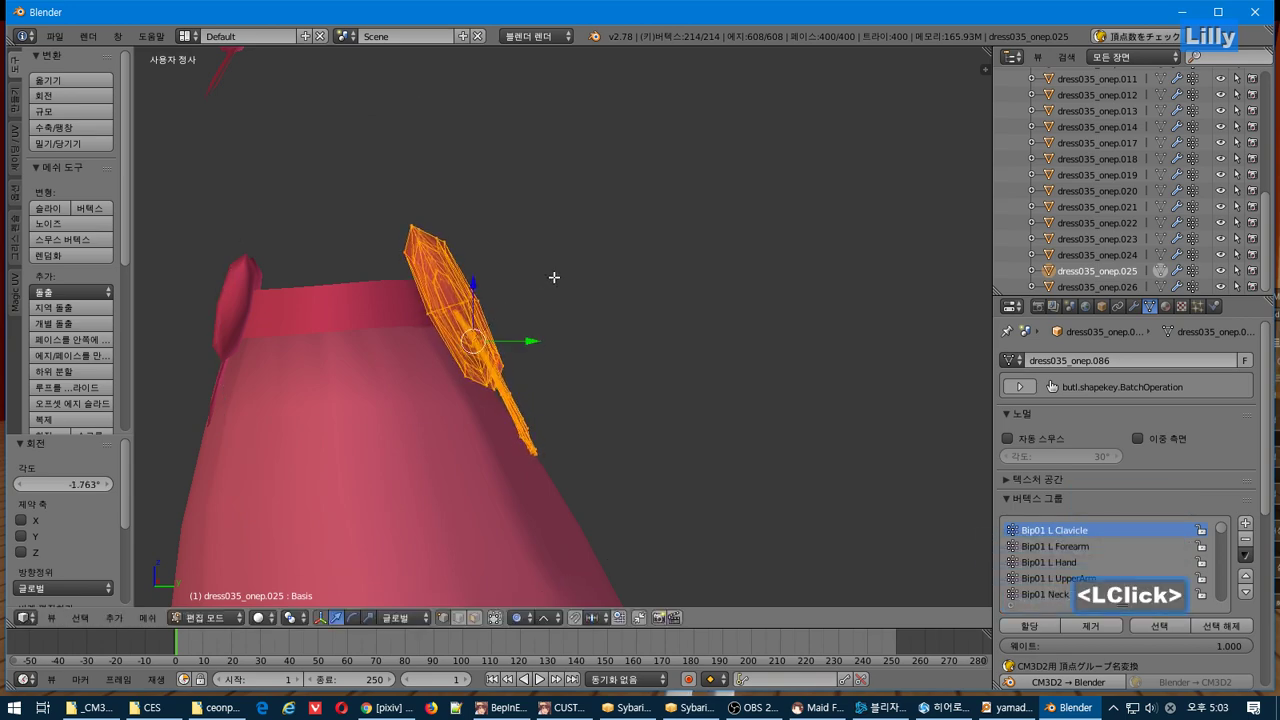
pyautogui.moveTo(551, 277); pyautogui.dragTo(573, 302, button='middle')
pyautogui.press('Tab')
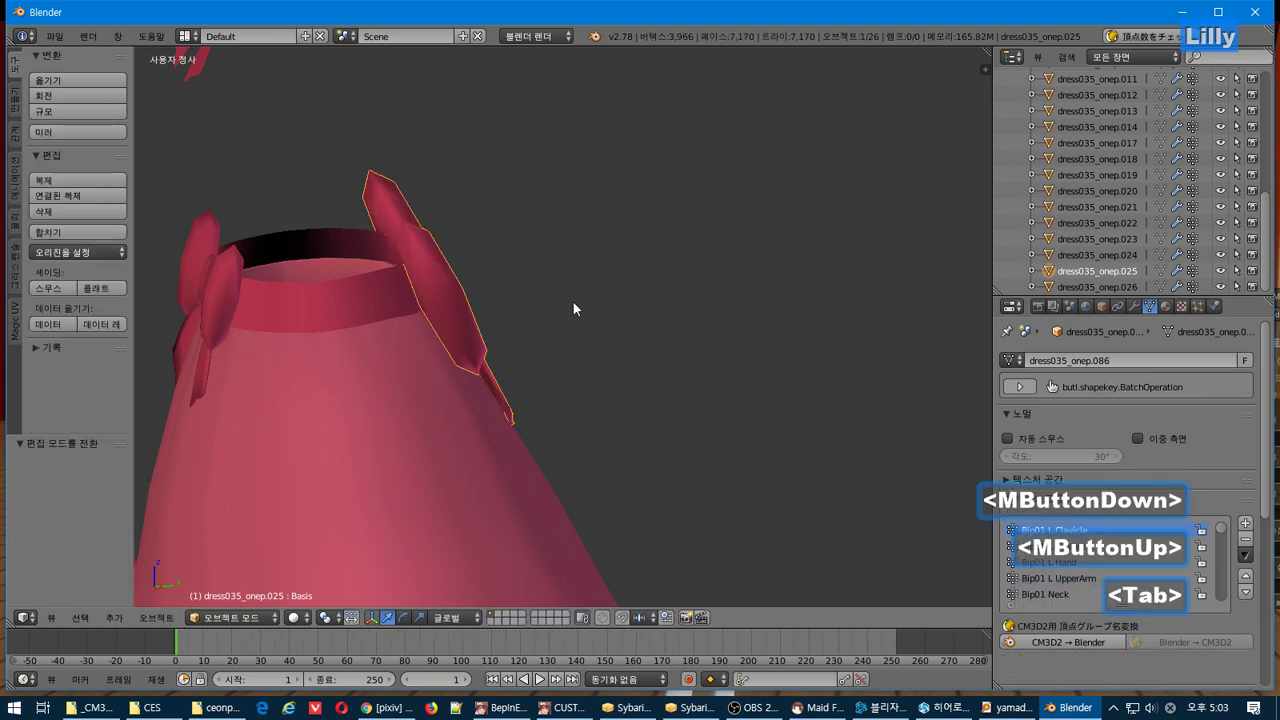
# - Show the bodice object dress035_onep.001 again
pyautogui.scroll(5, 1175, 168)
pyautogui.scroll(3, 646, 288)
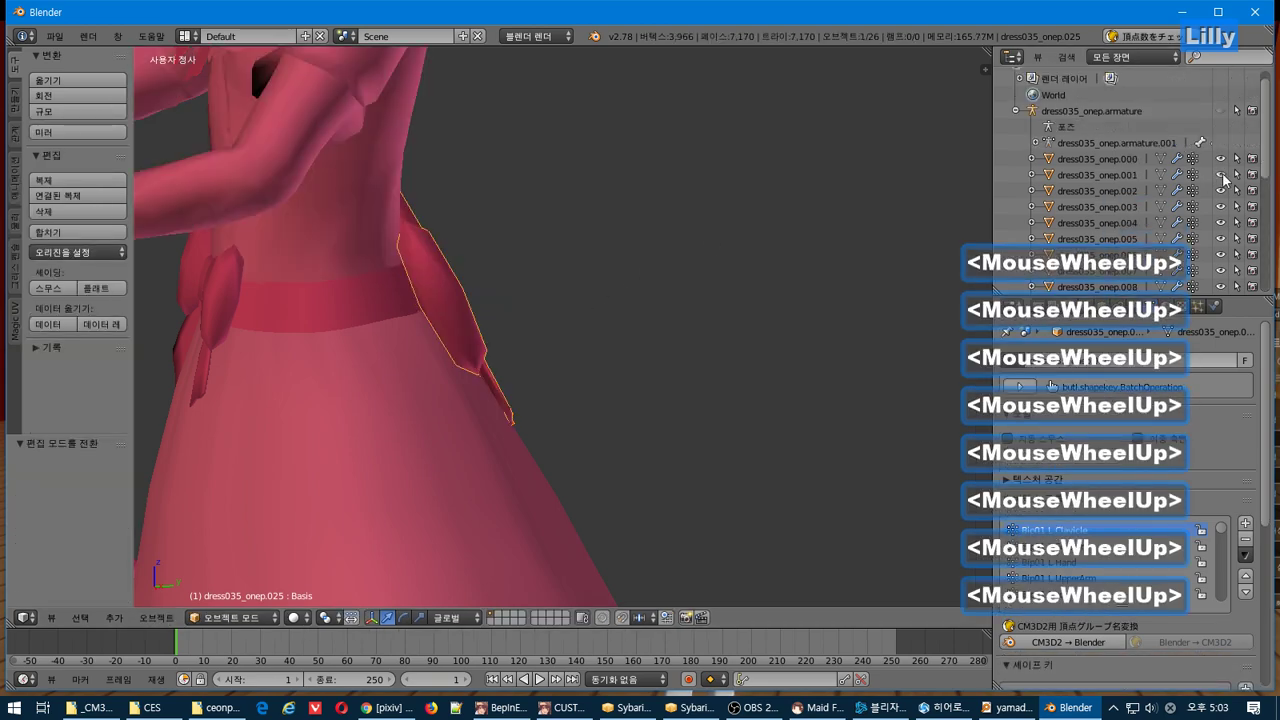
# - Select all the dress objects and join them into one mesh
pyautogui.click(646, 288)
pyautogui.moveTo(645, 285); pyautogui.dragTo(667, 271, button='middle')
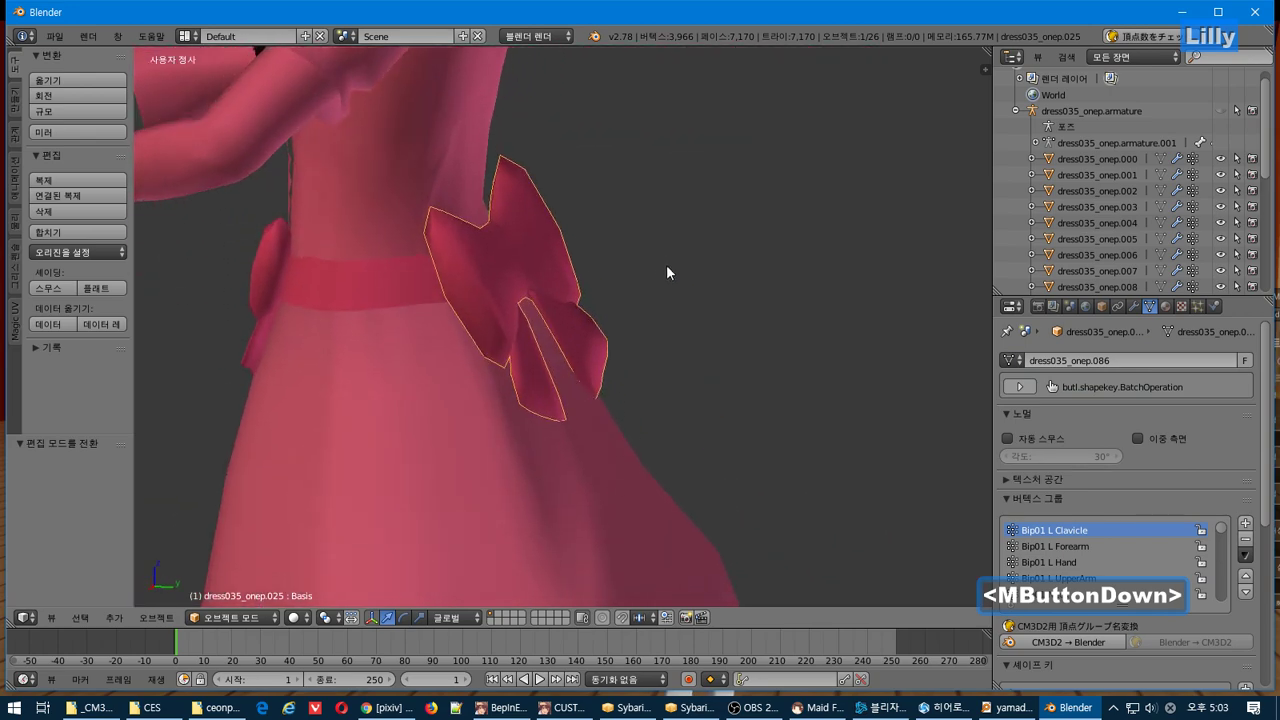
pyautogui.scroll(-2, 667, 271)
pyautogui.scroll(-1, 666, 264)
pyautogui.middleClick(669, 295)
pyautogui.press('Tab')
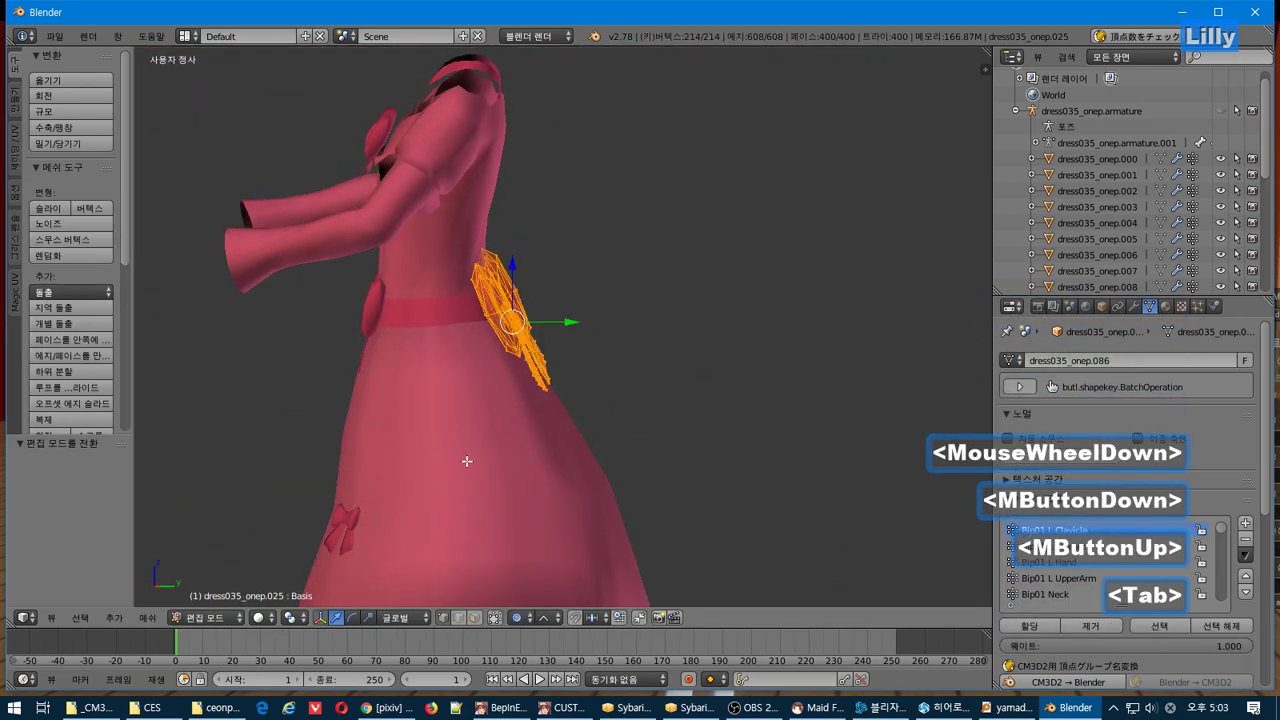
pyautogui.press('Tab')
pyautogui.press('a')
pyautogui.press('a')
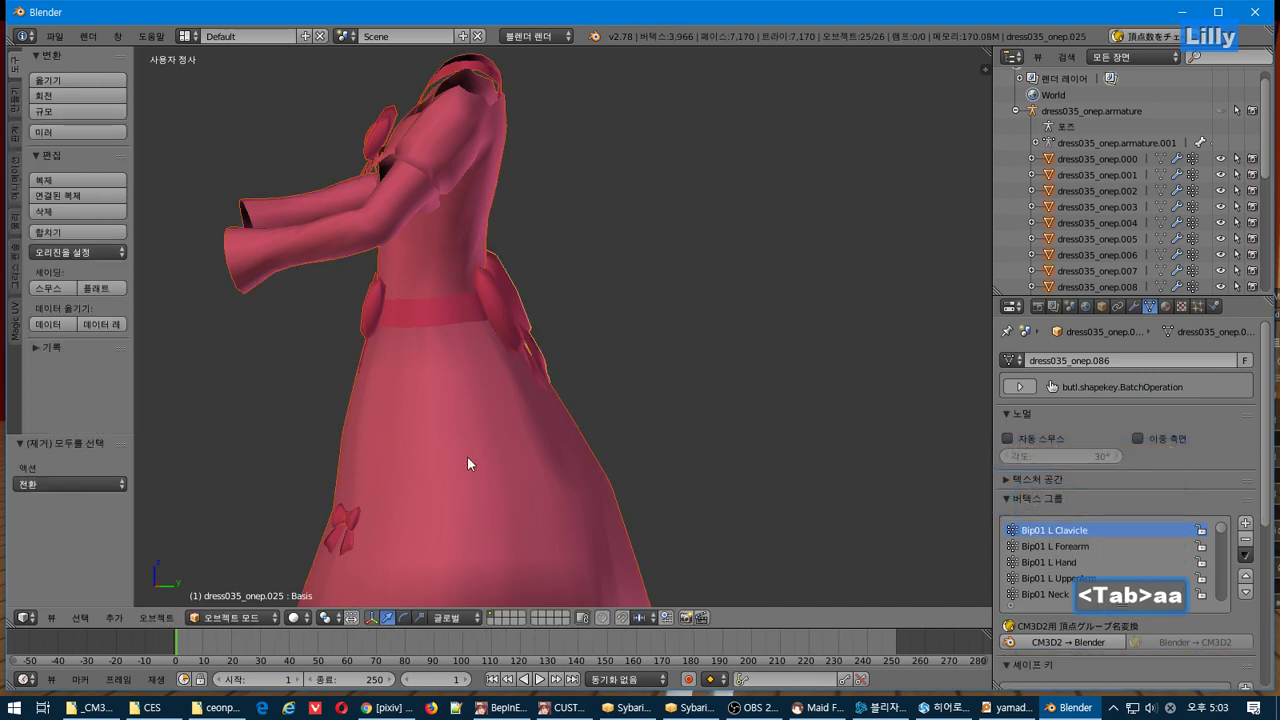
pyautogui.click(110, 232)
# - Open the joined dress mesh in Edit Mode and clear its vertex selection
pyautogui.moveTo(550, 272); pyautogui.dragTo(534, 298, button='middle')
pyautogui.rightClick(464, 367)
pyautogui.press('Tab')
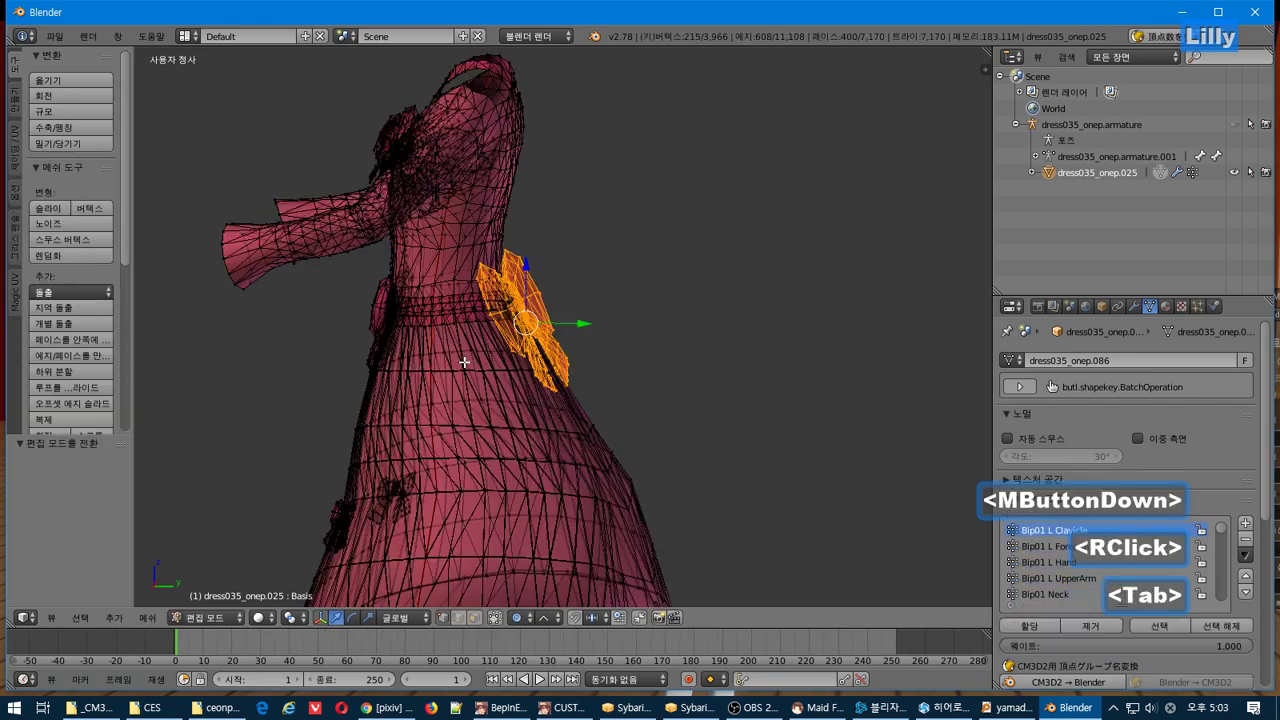
pyautogui.press('Tab')
pyautogui.press('Tab')
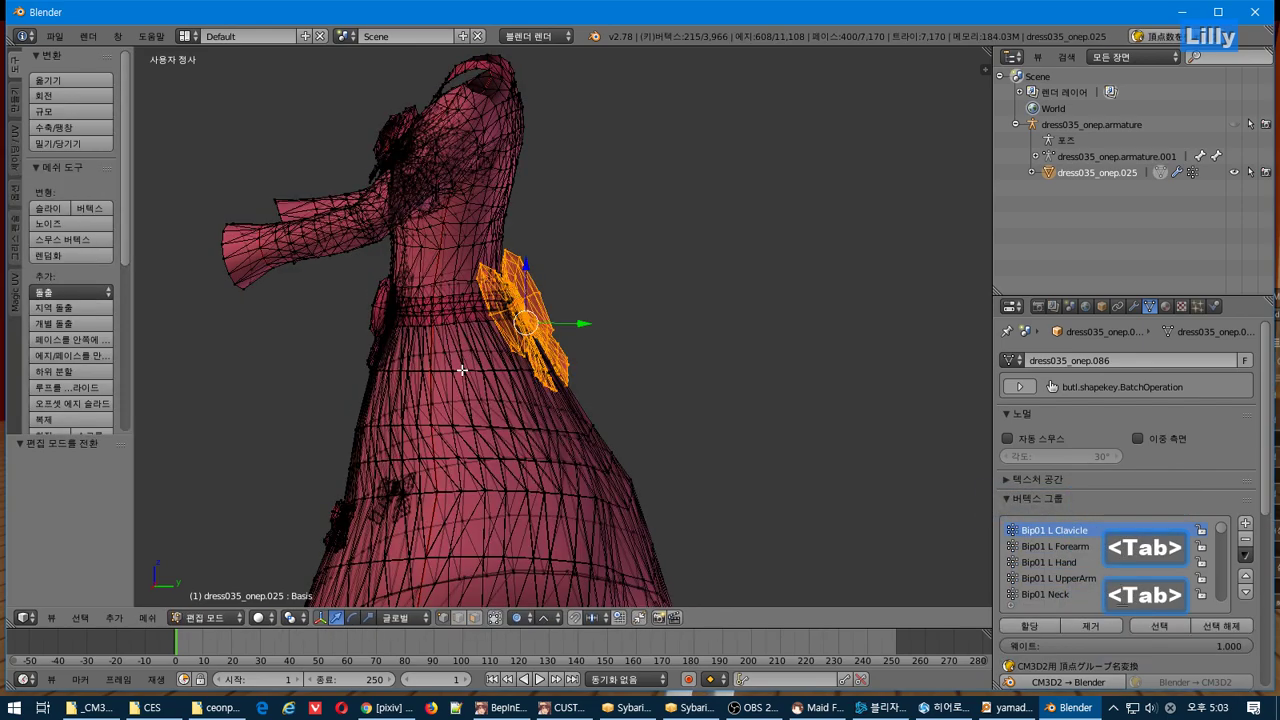
pyautogui.press('a')
# - Try to select the skirt's upper edge ring by running Shortest Path between successive vertices around it
pyautogui.moveTo(563, 393); pyautogui.dragTo(714, 388, button='middle')
pyautogui.scroll(2, 754, 347)
pyautogui.scroll(2, 743, 366)
pyautogui.keyDown('shift'); pyautogui.rightClick(698, 378); pyautogui.keyUp('shift')
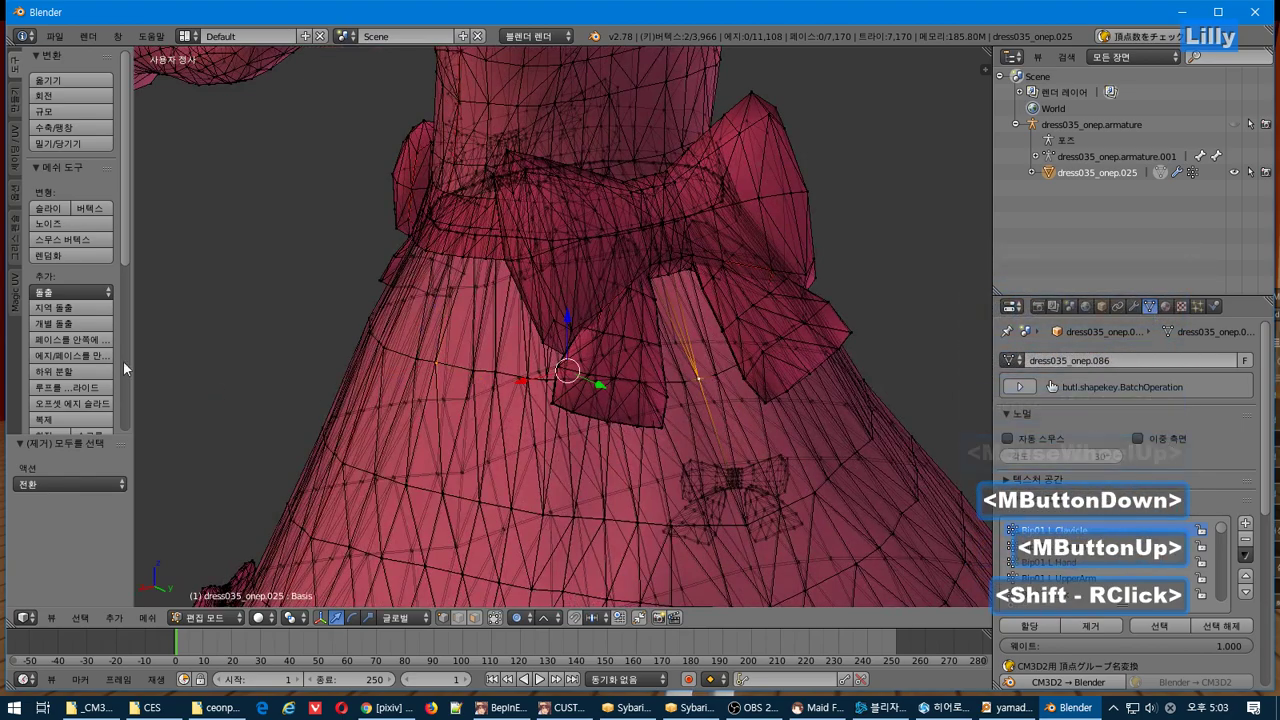
pyautogui.click(82, 618)
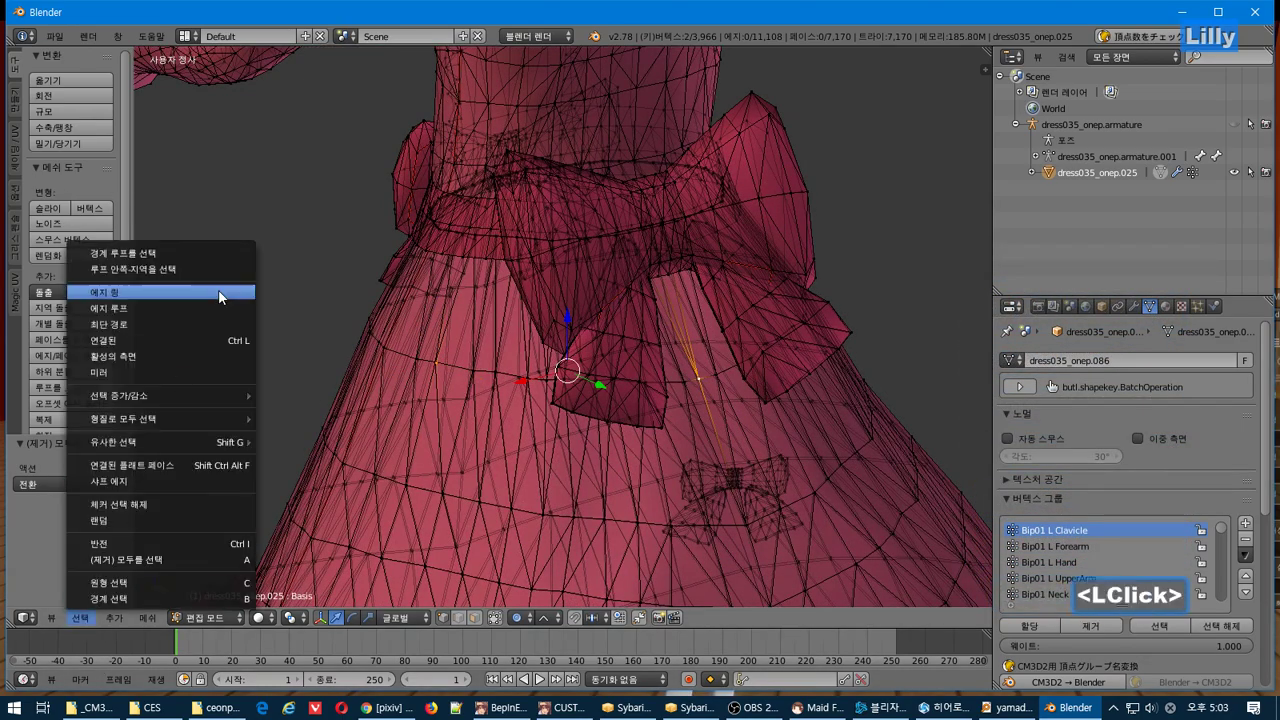
pyautogui.click(200, 324)
pyautogui.moveTo(843, 288); pyautogui.dragTo(430, 291, button='middle')
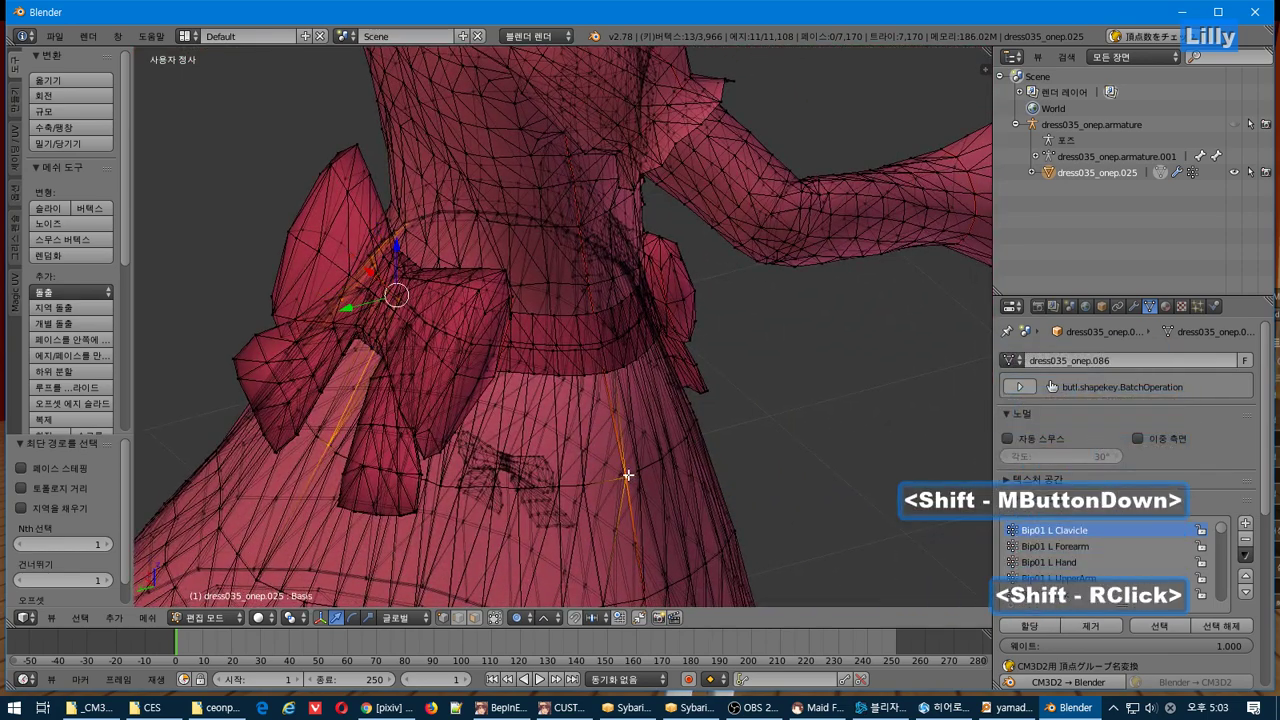
pyautogui.click(82, 620)
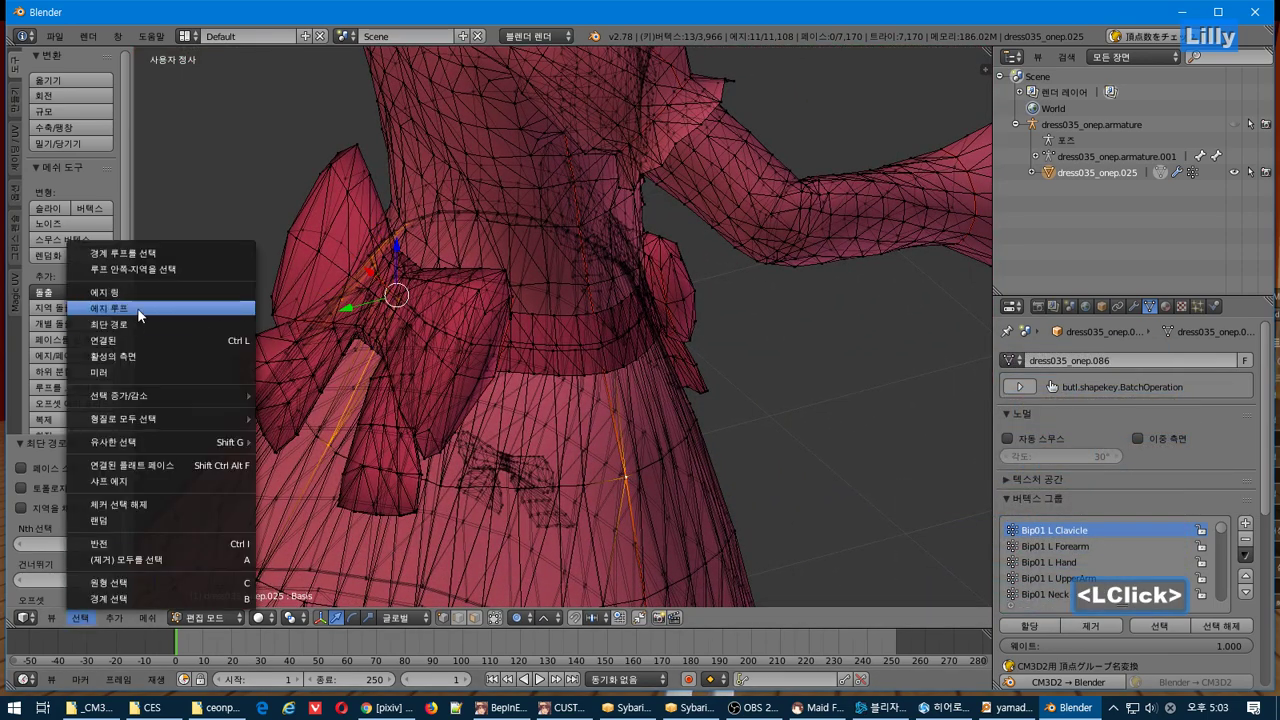
pyautogui.click(143, 325)
pyautogui.moveTo(560, 300); pyautogui.dragTo(637, 323, button='middle')
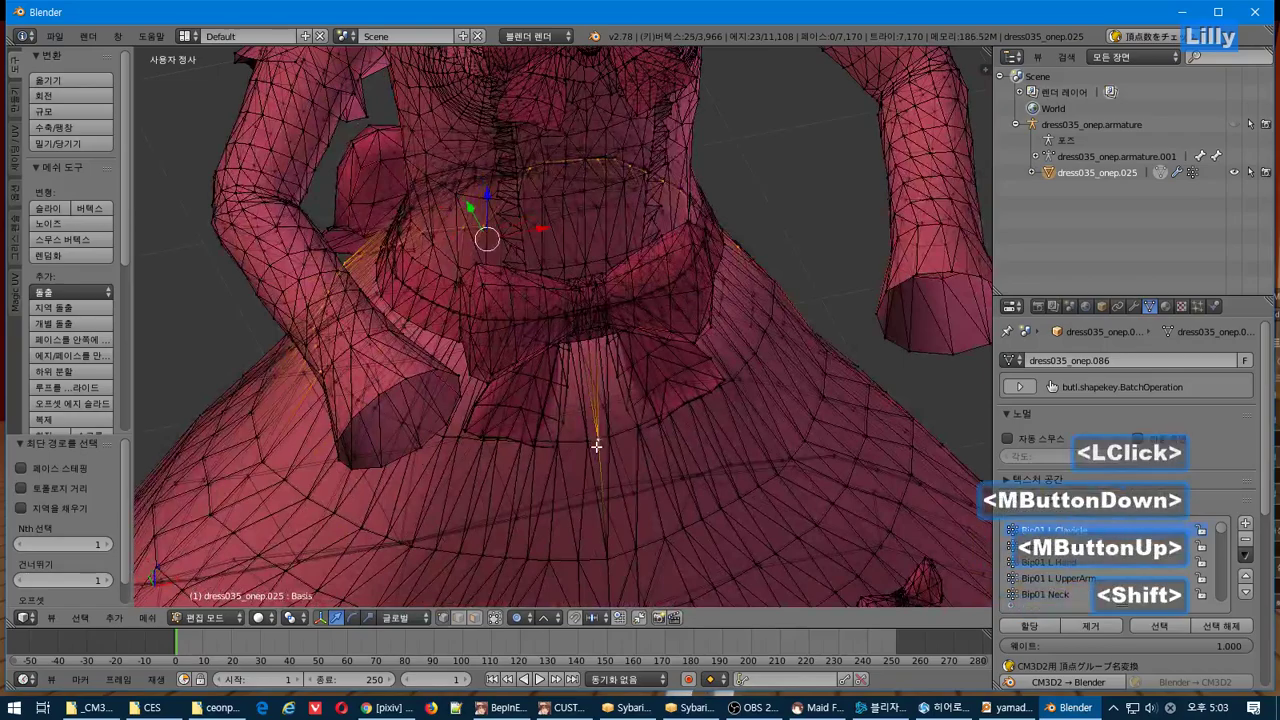
pyautogui.click(79, 620)
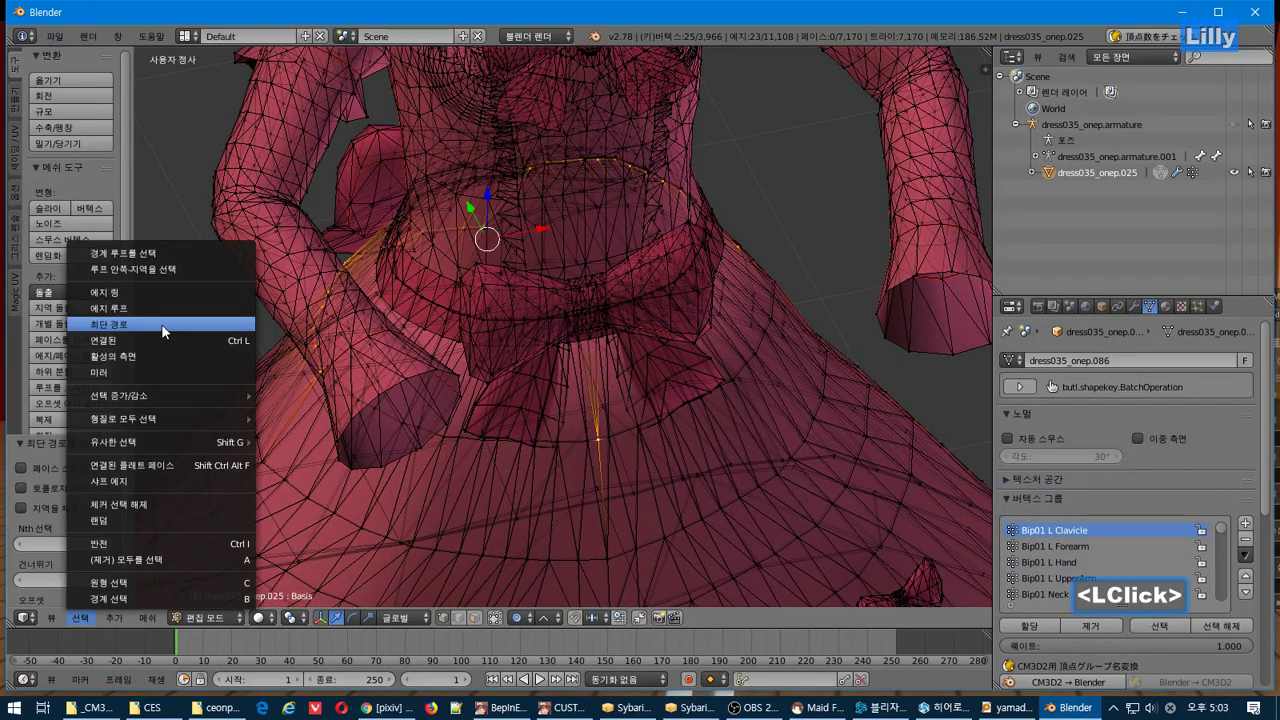
pyautogui.click(163, 325)
# - Try to add the side vertices of the skirt's upper ring with a box selection in side view
pyautogui.moveTo(560, 340); pyautogui.dragTo(826, 400, button='middle')
pyautogui.press('KP_3')
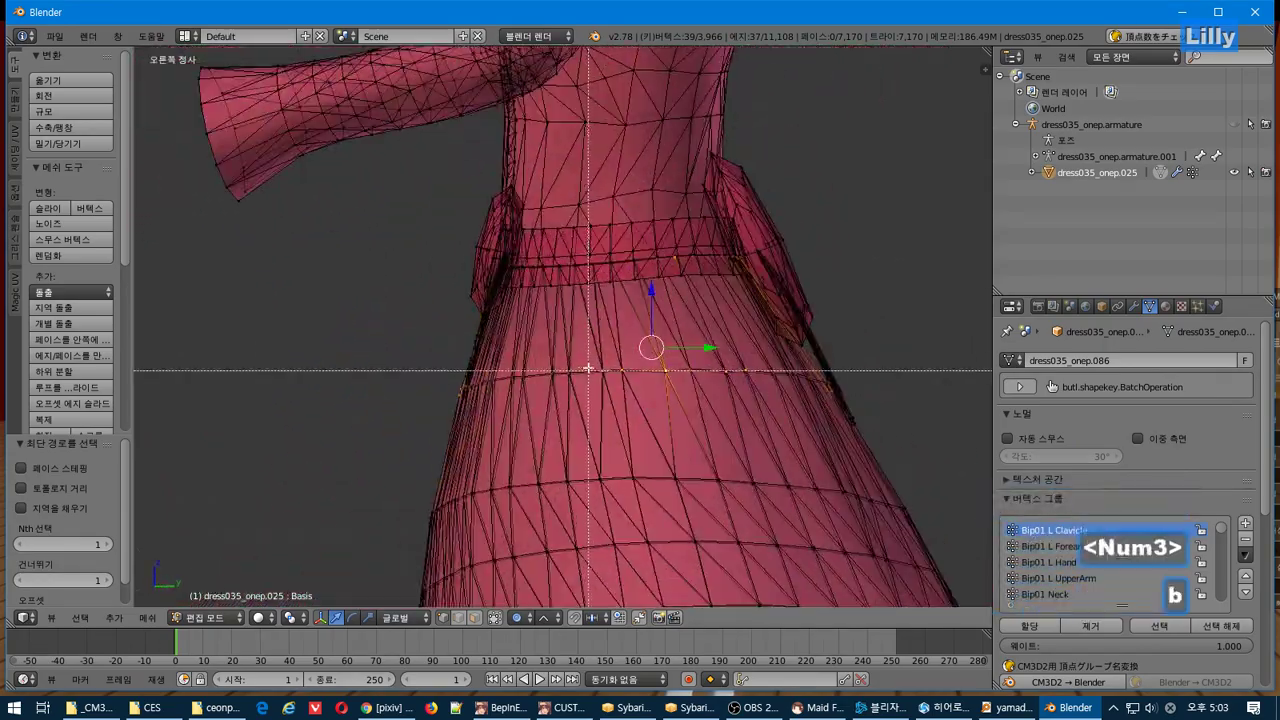
pyautogui.moveTo(586, 349); pyautogui.dragTo(670, 371)
pyautogui.moveTo(766, 406); pyautogui.dragTo(771, 409)
pyautogui.moveTo(771, 409)
pyautogui.mouseDown(button='middle')
pyautogui.moveTo(658, 427)
pyautogui.moveTo(740, 409)
pyautogui.moveTo(770, 417)
pyautogui.mouseUp(button='middle')
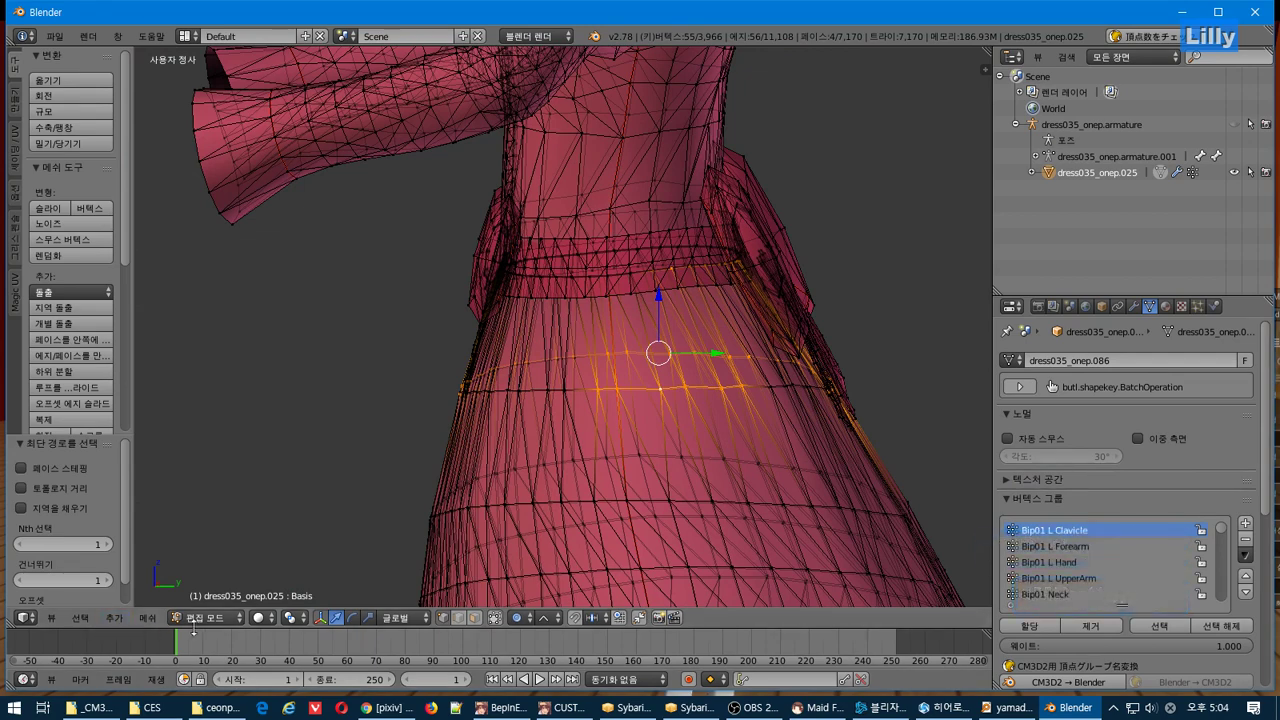
# - Separate the joined dress mesh into objects by material
pyautogui.click(155, 618)
pyautogui.click(219, 273)
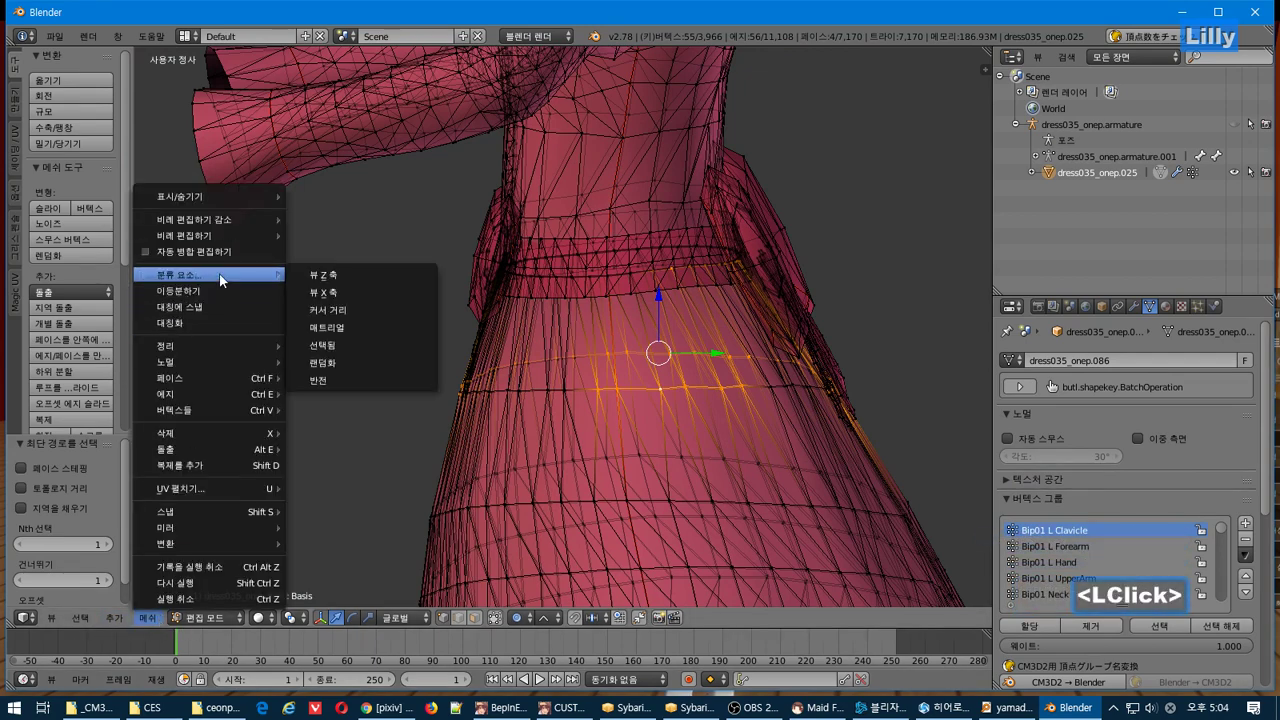
pyautogui.click(261, 411)
pyautogui.click(388, 164)
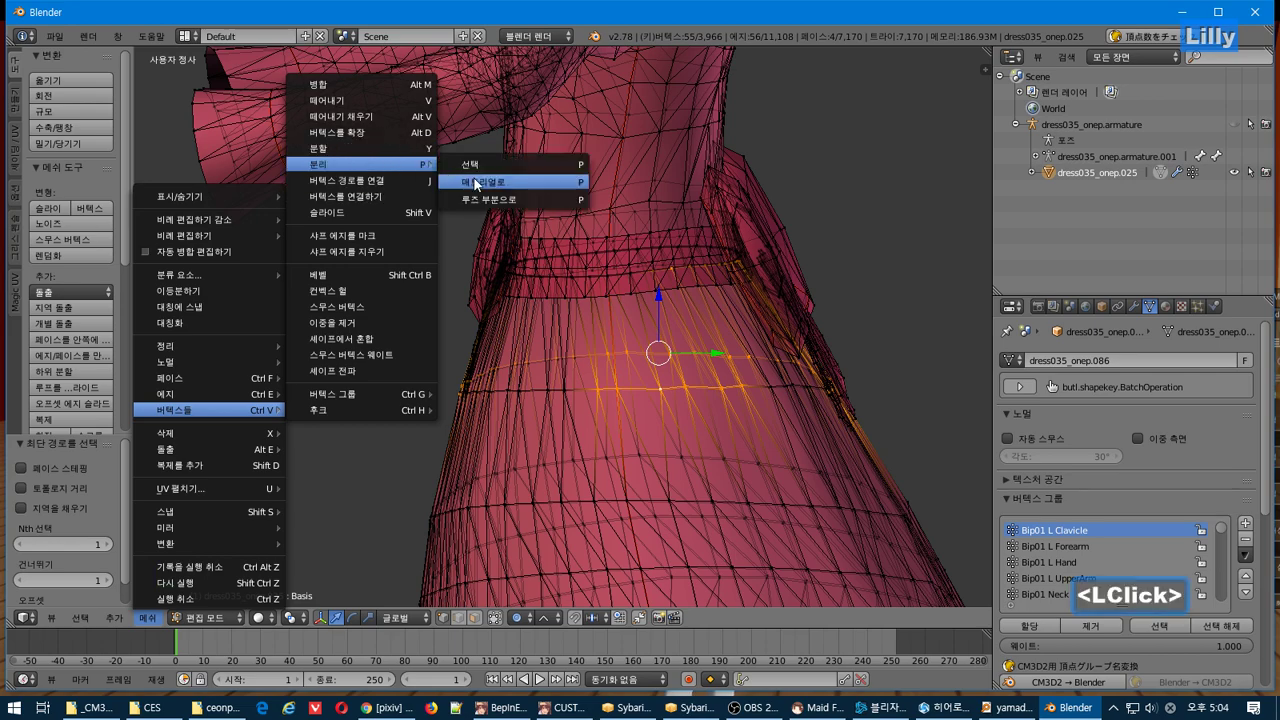
pyautogui.click(470, 183)
# - Box-select the full ring of skirt vertices just below the waist on dress035_onep.025
pyautogui.moveTo(751, 363); pyautogui.dragTo(580, 405, button='middle')
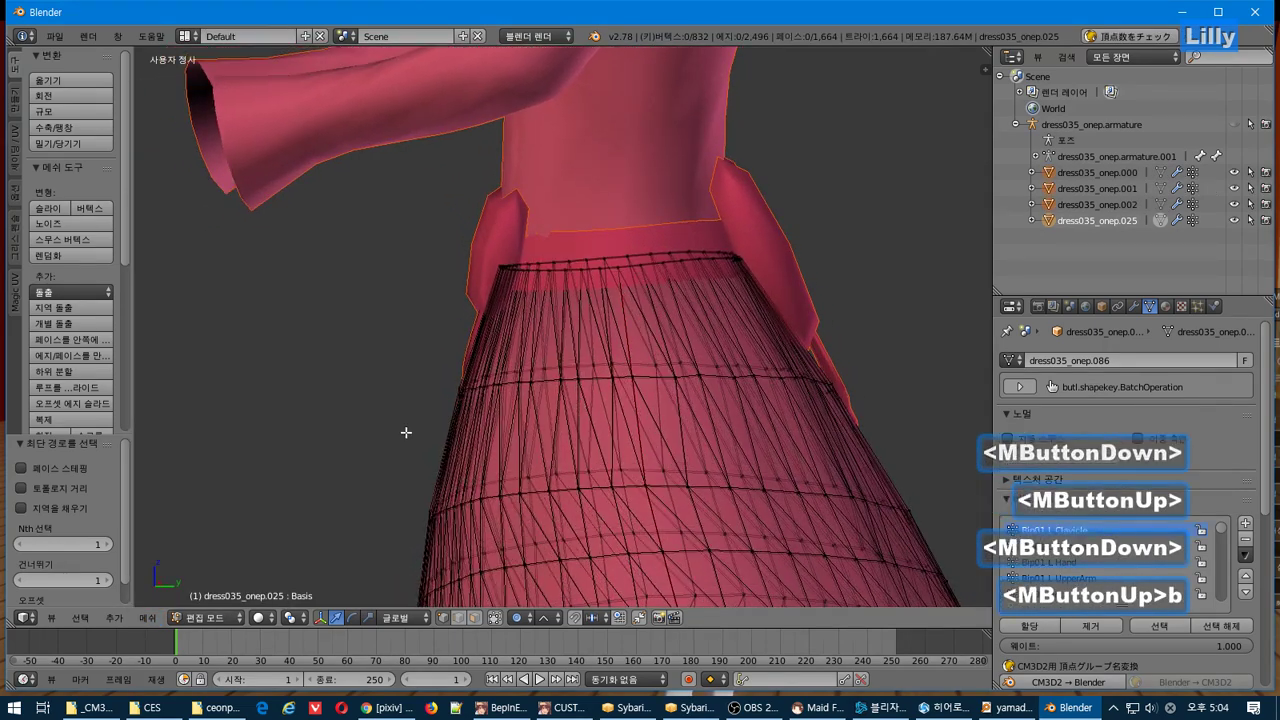
pyautogui.moveTo(406, 432); pyautogui.dragTo(868, 330)
pyautogui.moveTo(868, 330); pyautogui.dragTo(199, 332, button='middle')
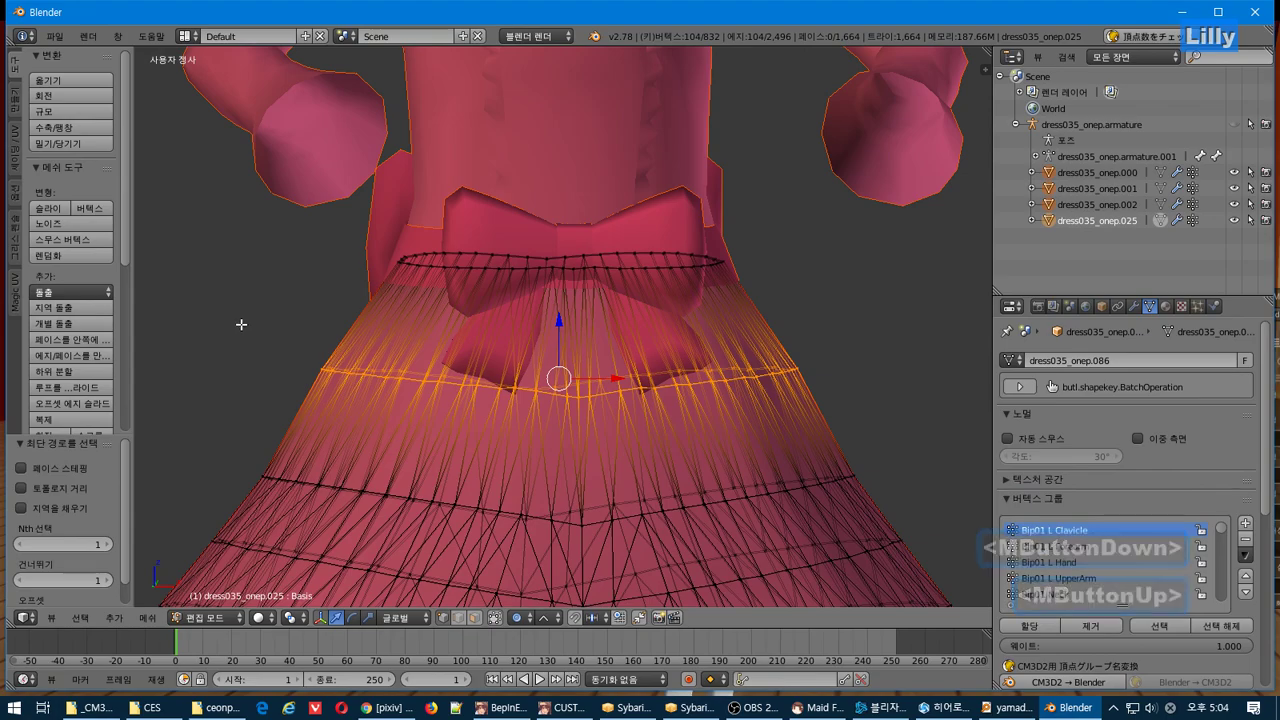
pyautogui.moveTo(401, 366); pyautogui.dragTo(510, 375, button='middle')
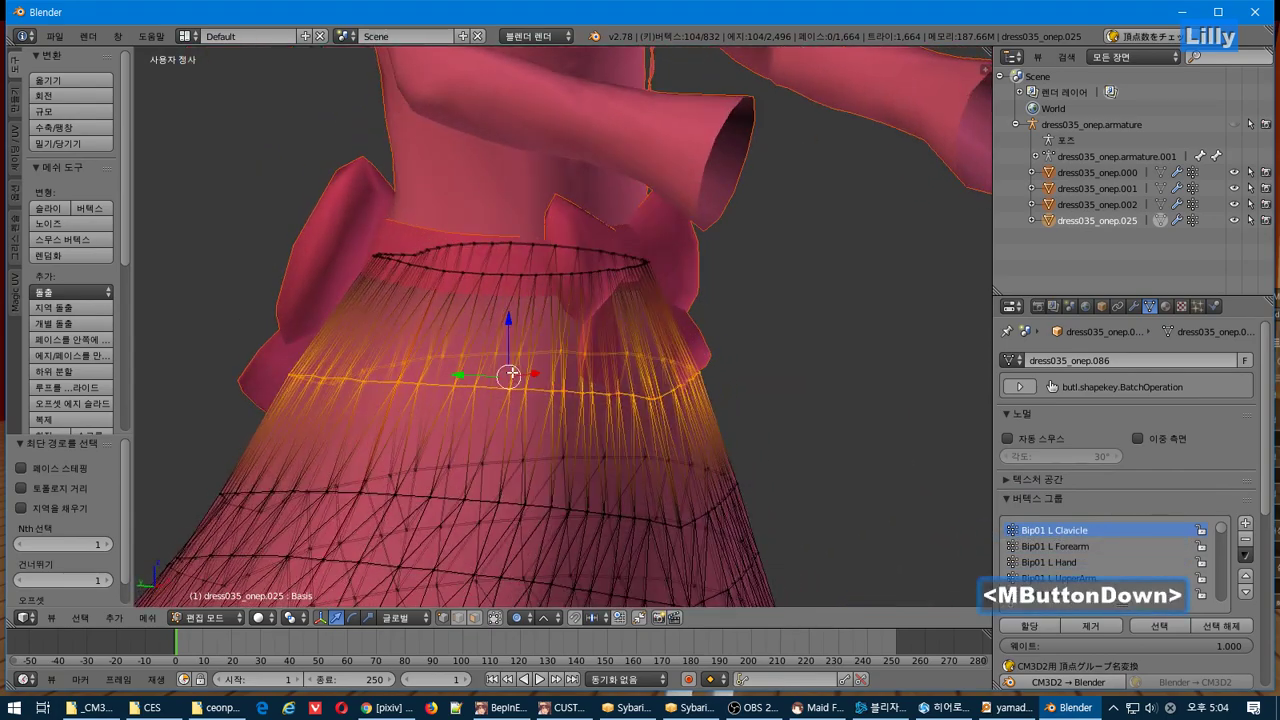
# - Switch to the game, examine how the upper skirt looks on the character, and return to Blender
pyautogui.hotkey('alt', 'Tab')
pyautogui.scroll(8, 795, 369)
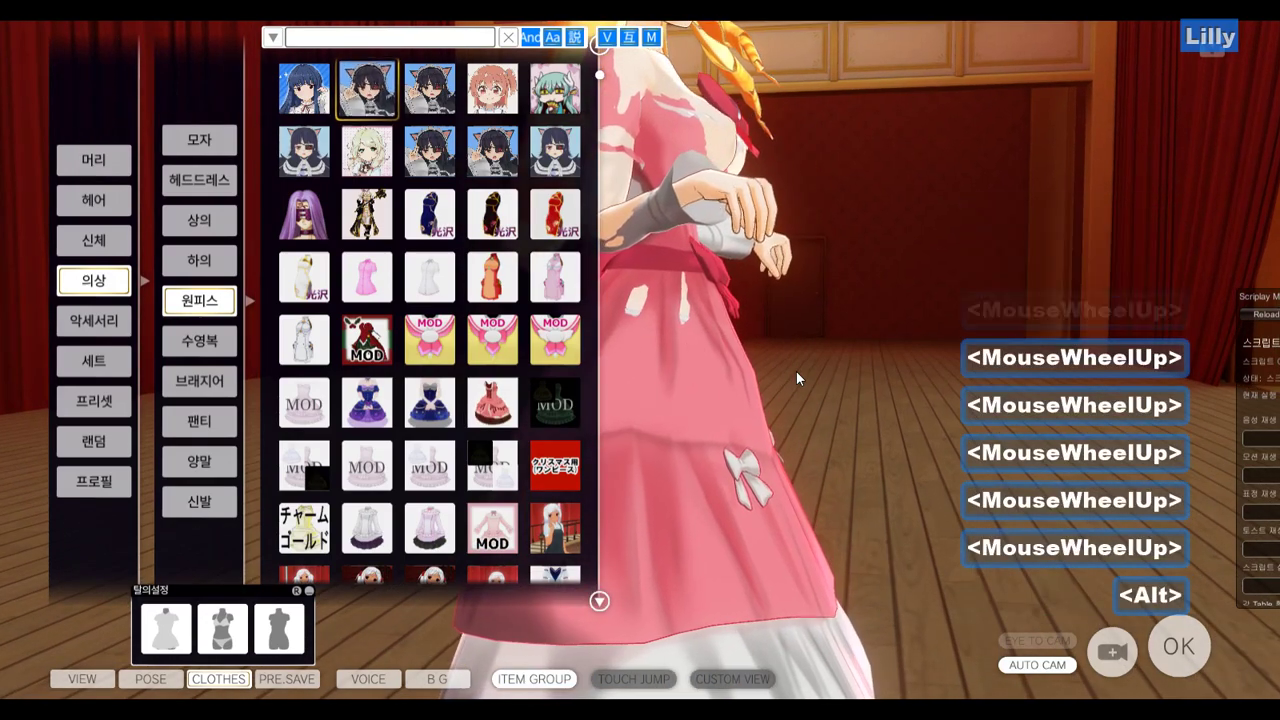
pyautogui.hotkey('alt', 'Tab')
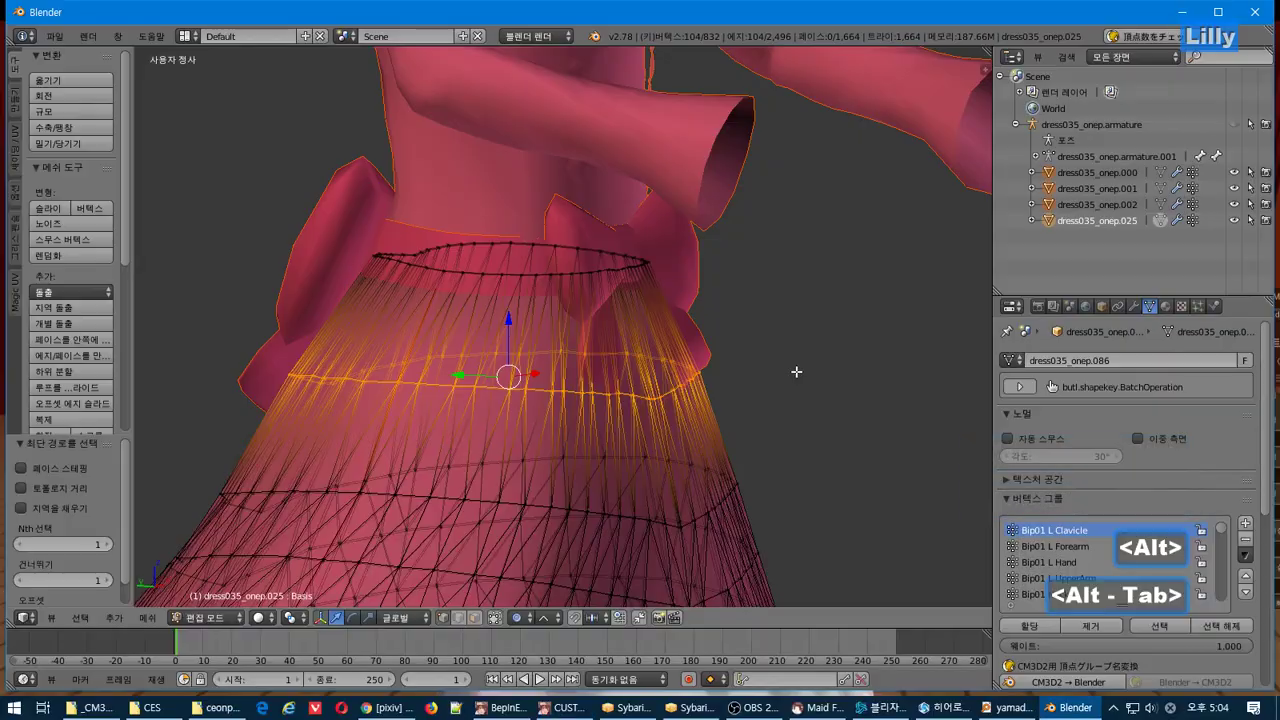
# - Scale the selected skirt ring to 1.071 in X and Y only, with a proportional editing size of about 0.42
pyautogui.moveTo(791, 369); pyautogui.dragTo(864, 369, button='middle')
pyautogui.press('s')
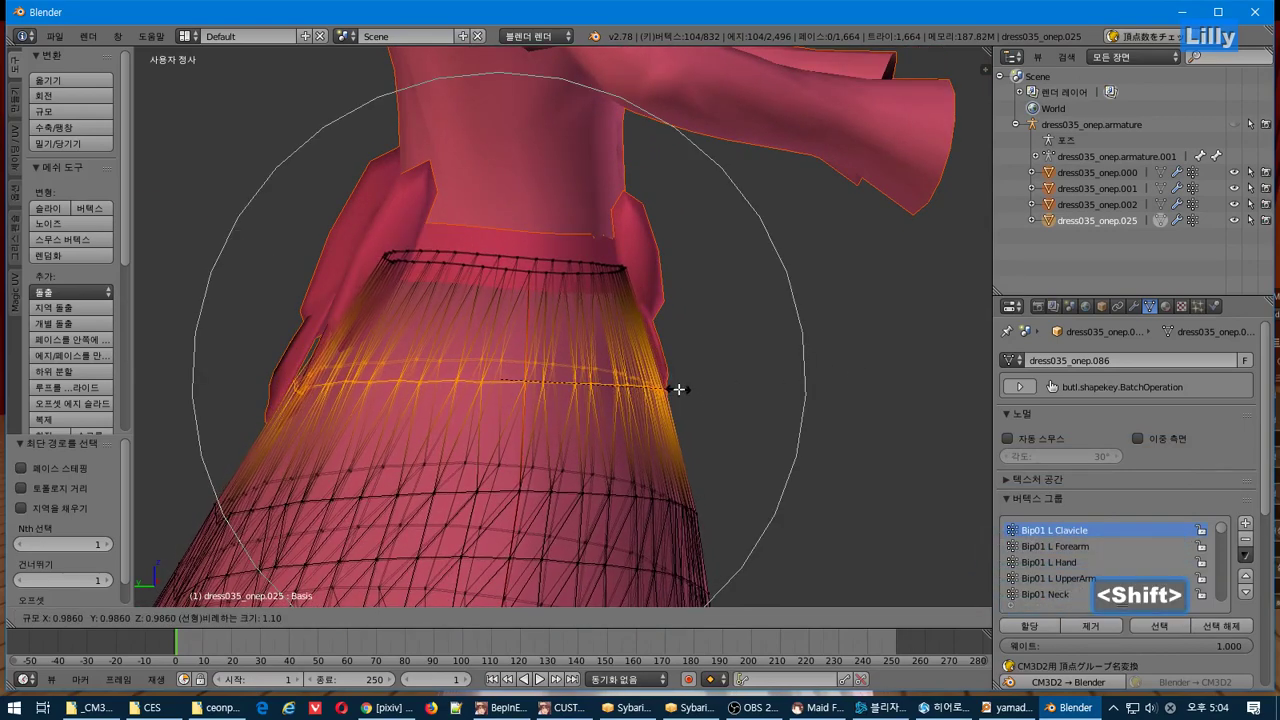
pyautogui.hotkey('shift', 'z')
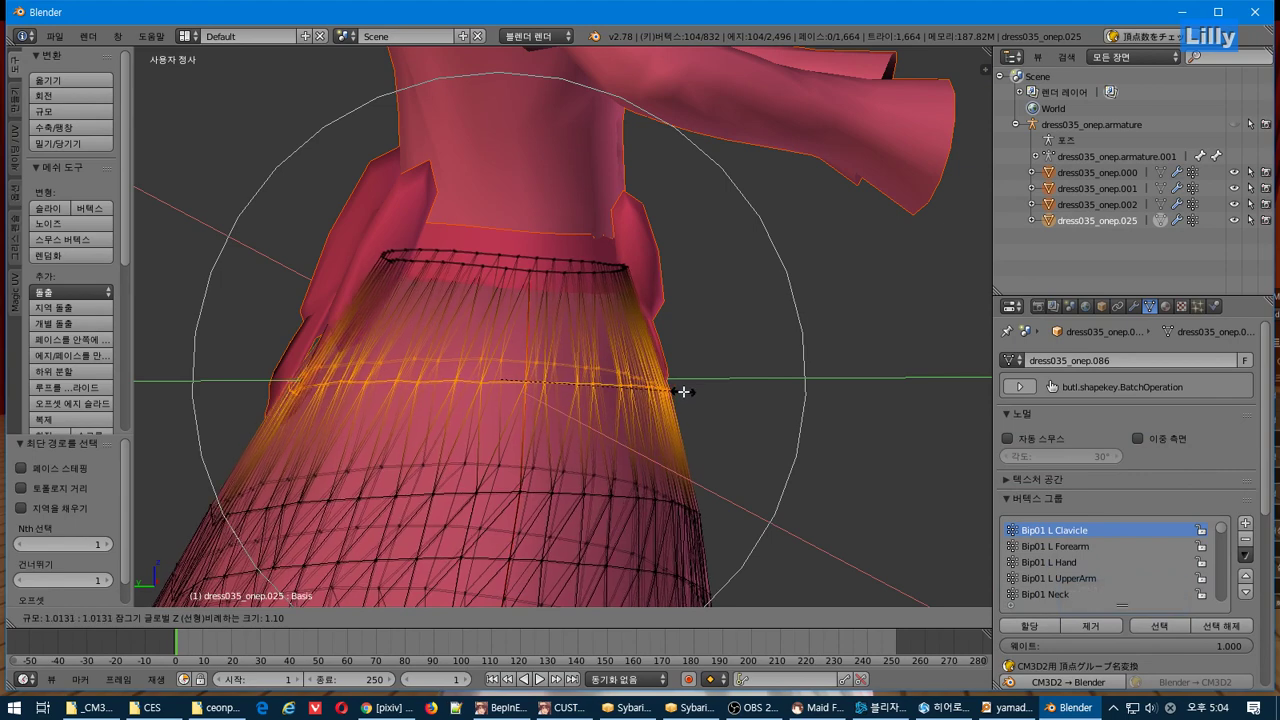
pyautogui.scroll(4, 685, 392)
pyautogui.scroll(5, 684, 386)
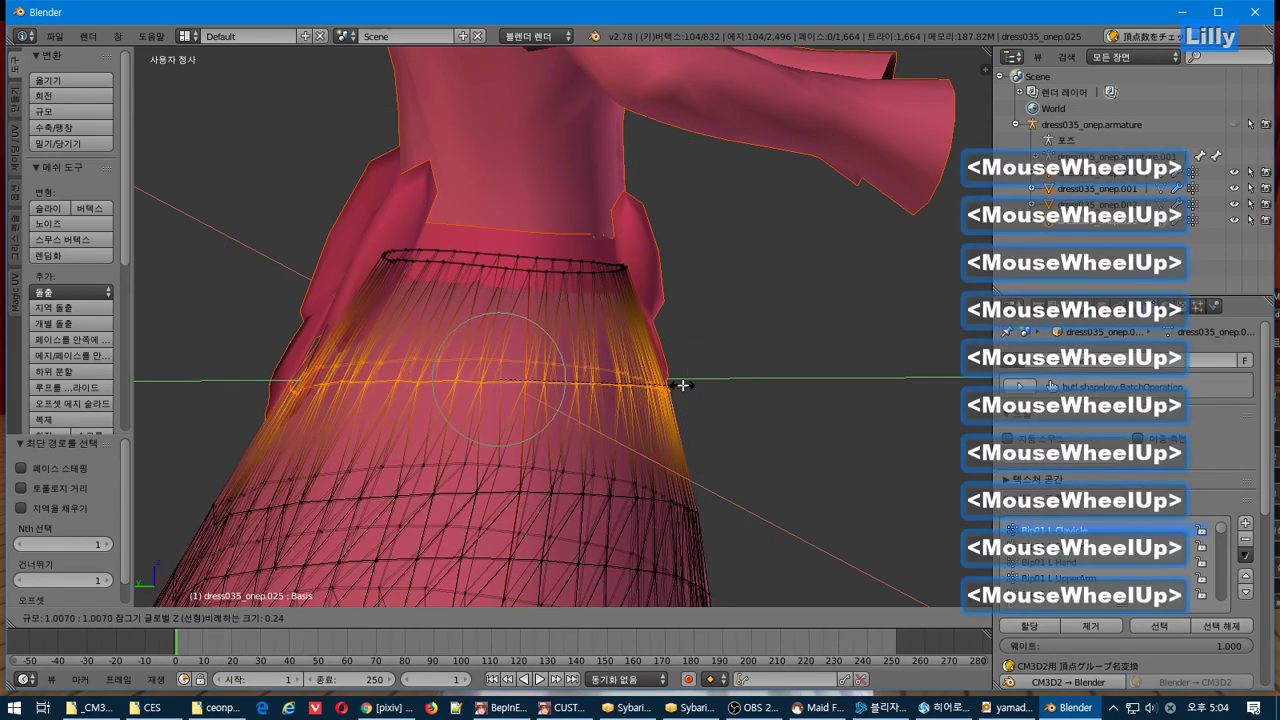
pyautogui.scroll(-3, 662, 397)
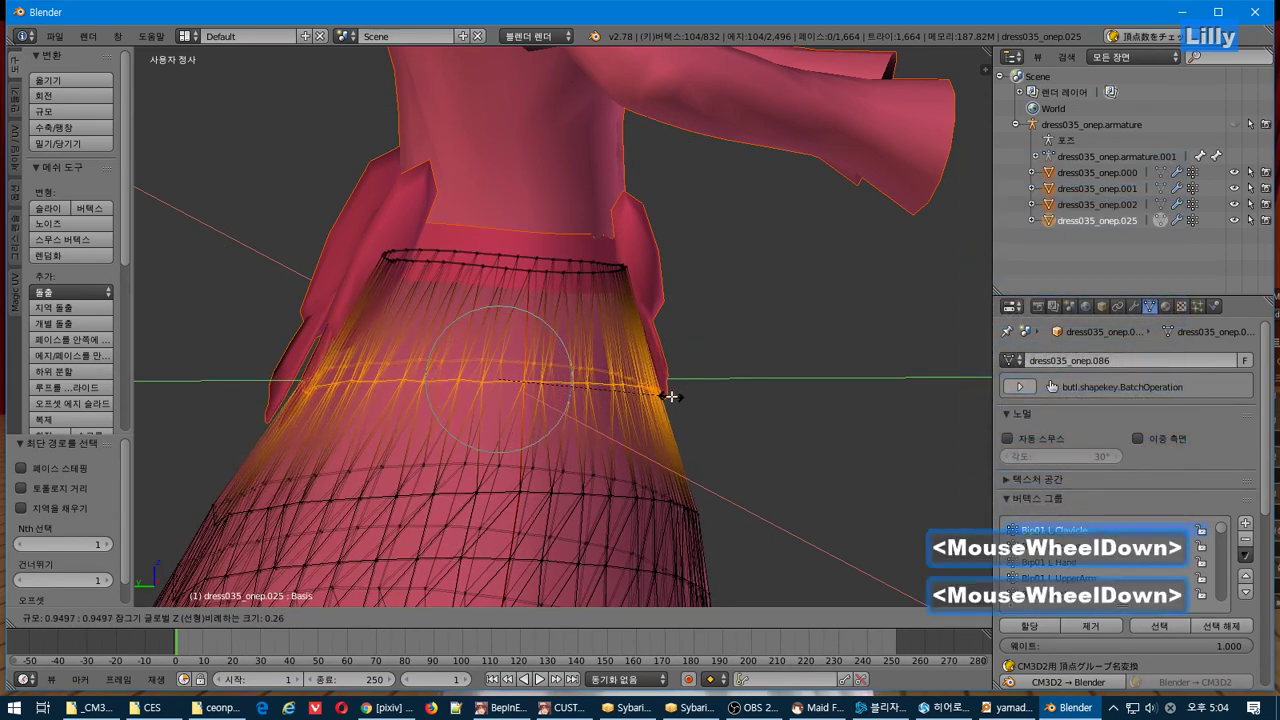
pyautogui.scroll(-2, 678, 389)
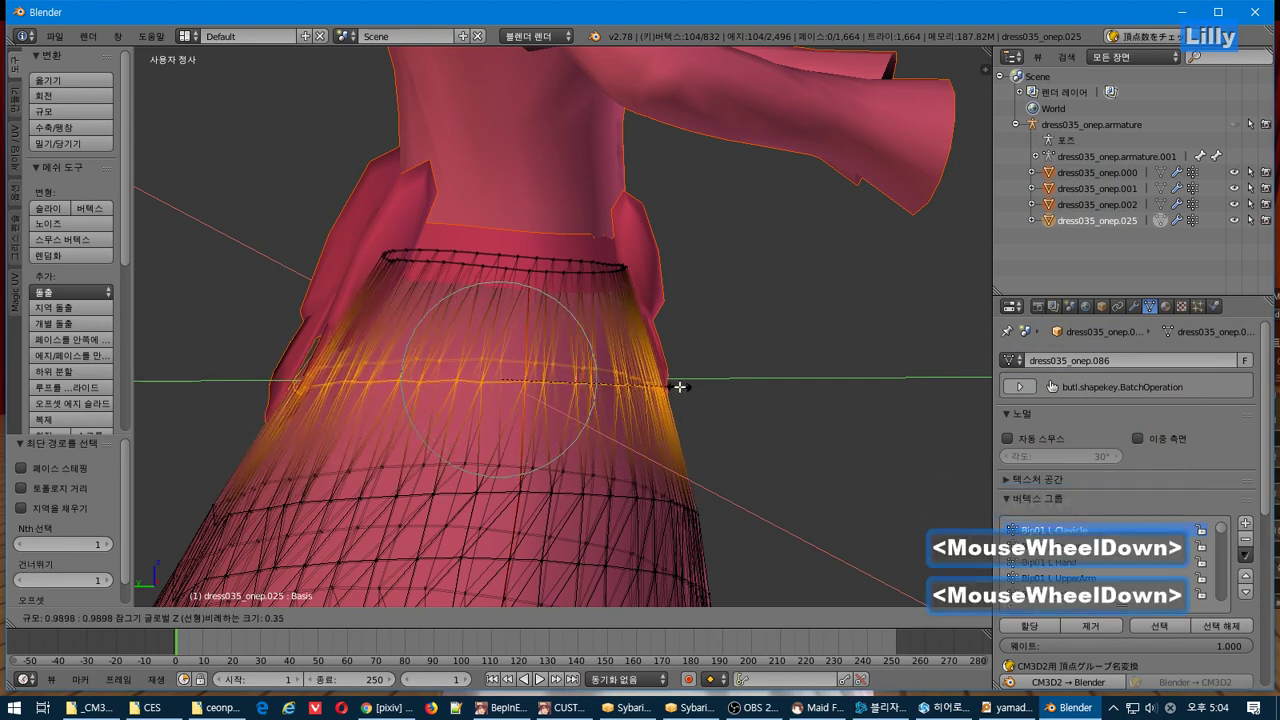
pyautogui.scroll(-1, 700, 398)
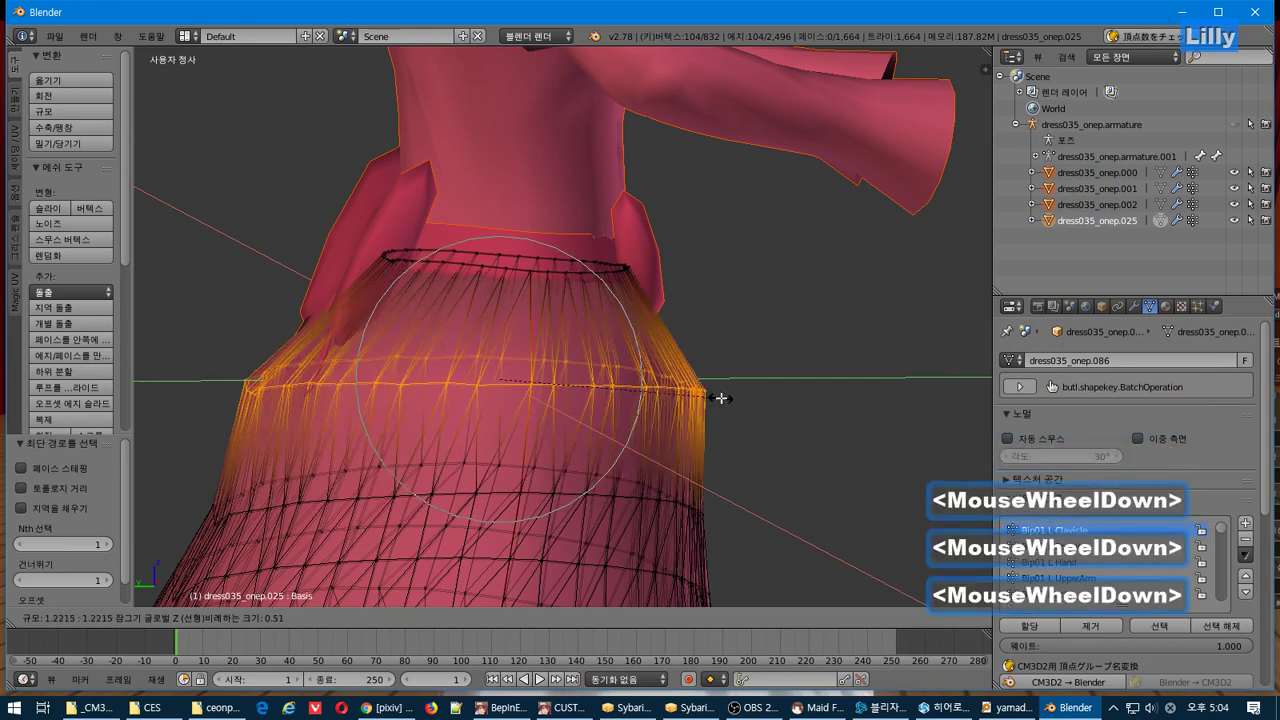
pyautogui.scroll(2, 686, 402)
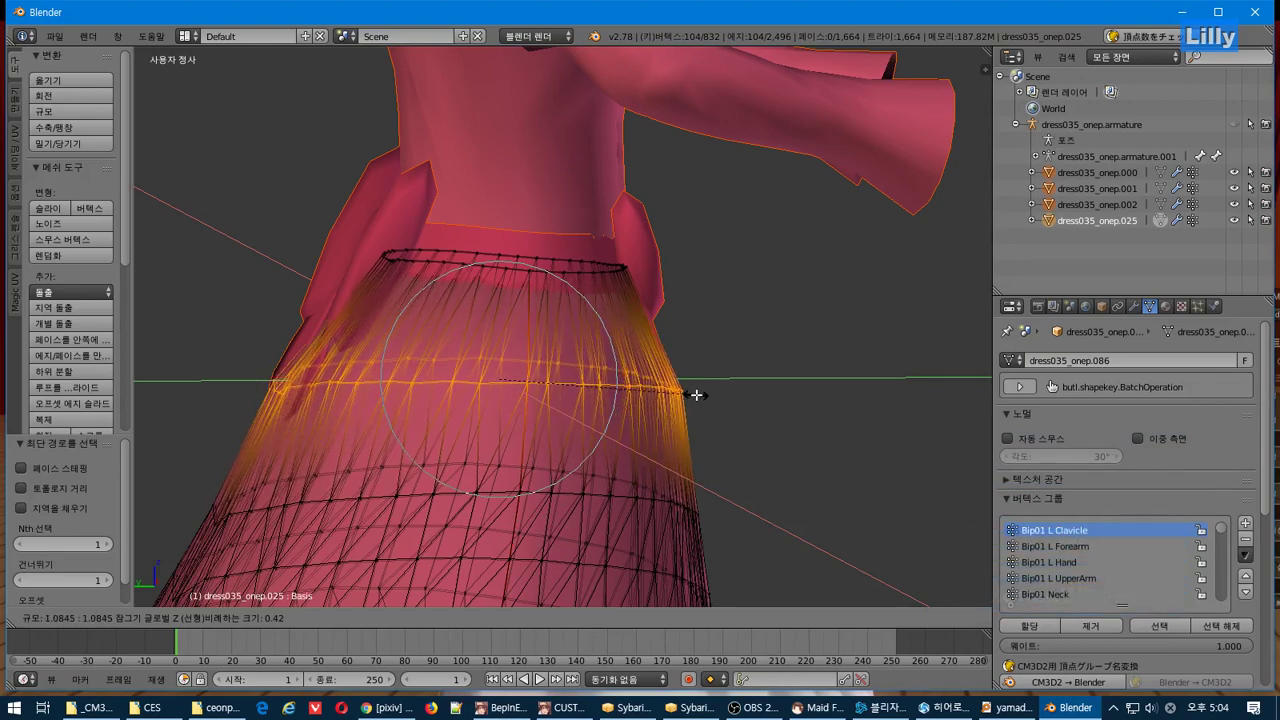
pyautogui.click(695, 393)
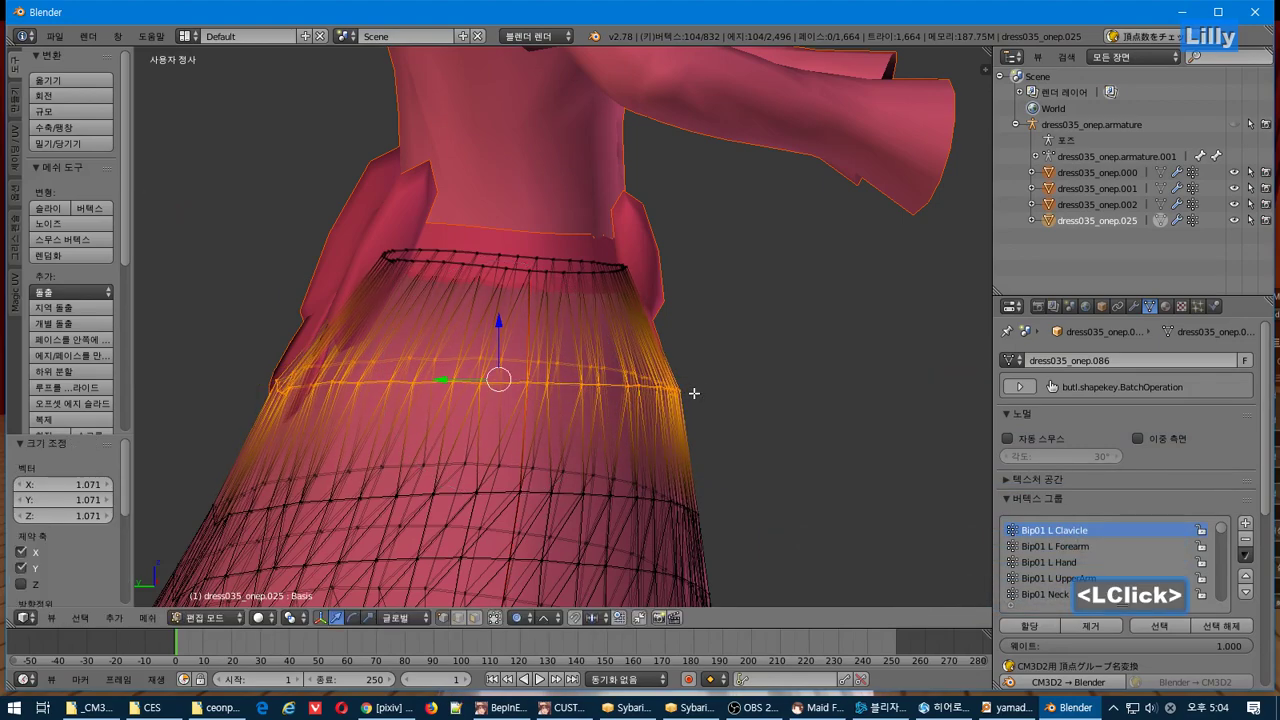
# - Leave Edit Mode, select only dress035_onep.025 and export it as the CM3D2 model file dress035_onep.model
pyautogui.moveTo(700, 393)
pyautogui.mouseDown(button='middle')
pyautogui.moveTo(791, 400)
pyautogui.moveTo(808, 389)
pyautogui.moveTo(666, 400)
pyautogui.moveTo(675, 393)
pyautogui.mouseUp(button='middle')
pyautogui.press('Tab')
pyautogui.scroll(-2, 703, 414)
pyautogui.press('a')
pyautogui.press('a')
pyautogui.moveTo(230, 272); pyautogui.dragTo(165, 280, button='middle')
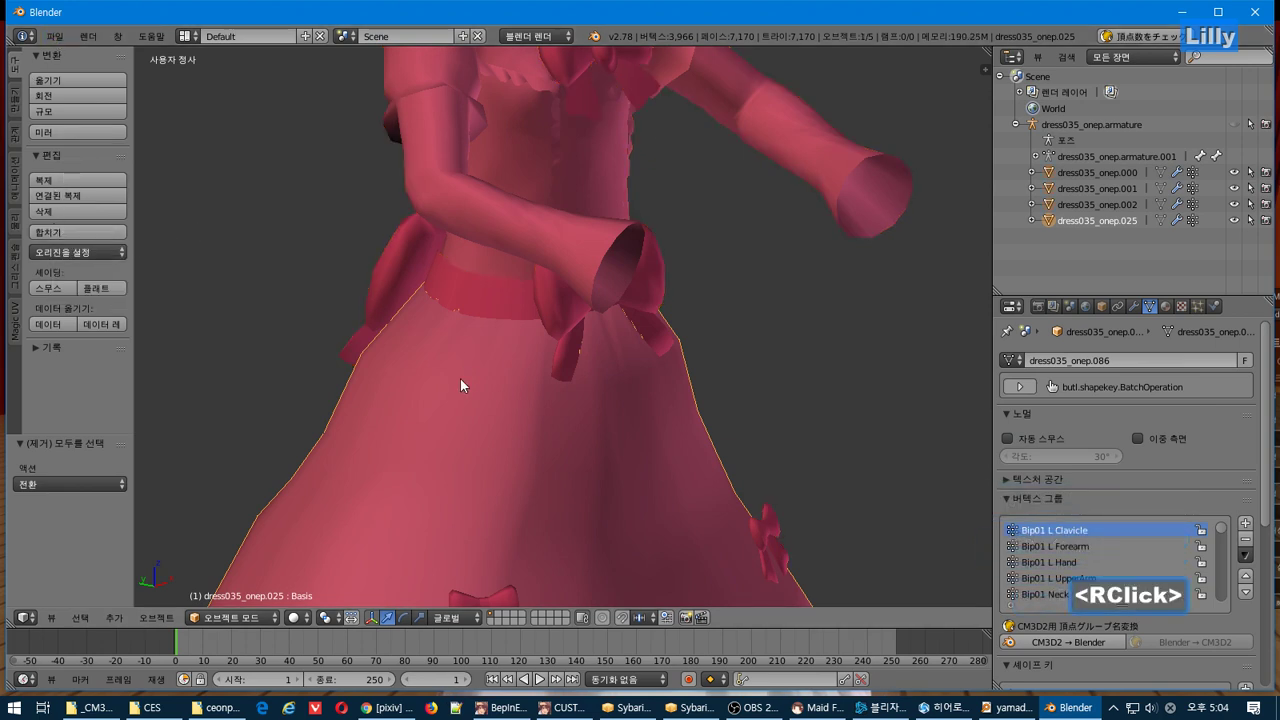
pyautogui.click(55, 37)
pyautogui.moveTo(168, 340)
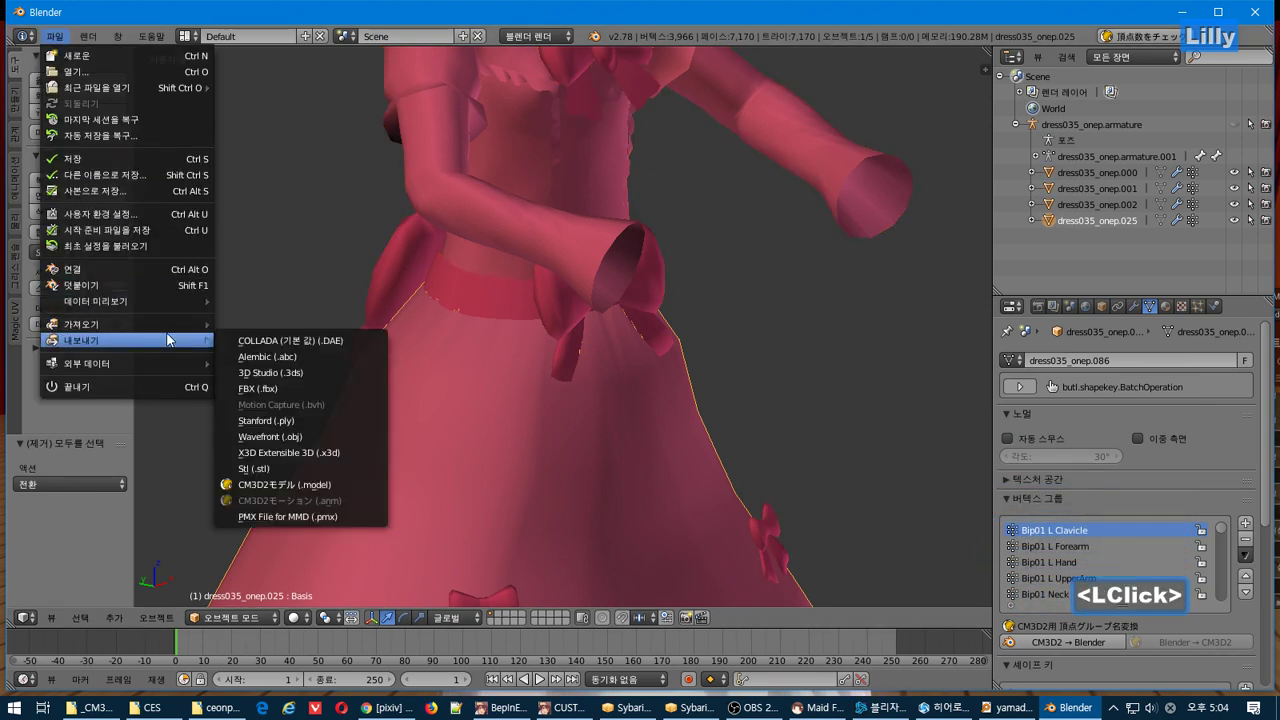
pyautogui.click(300, 470)
pyautogui.press('Return')
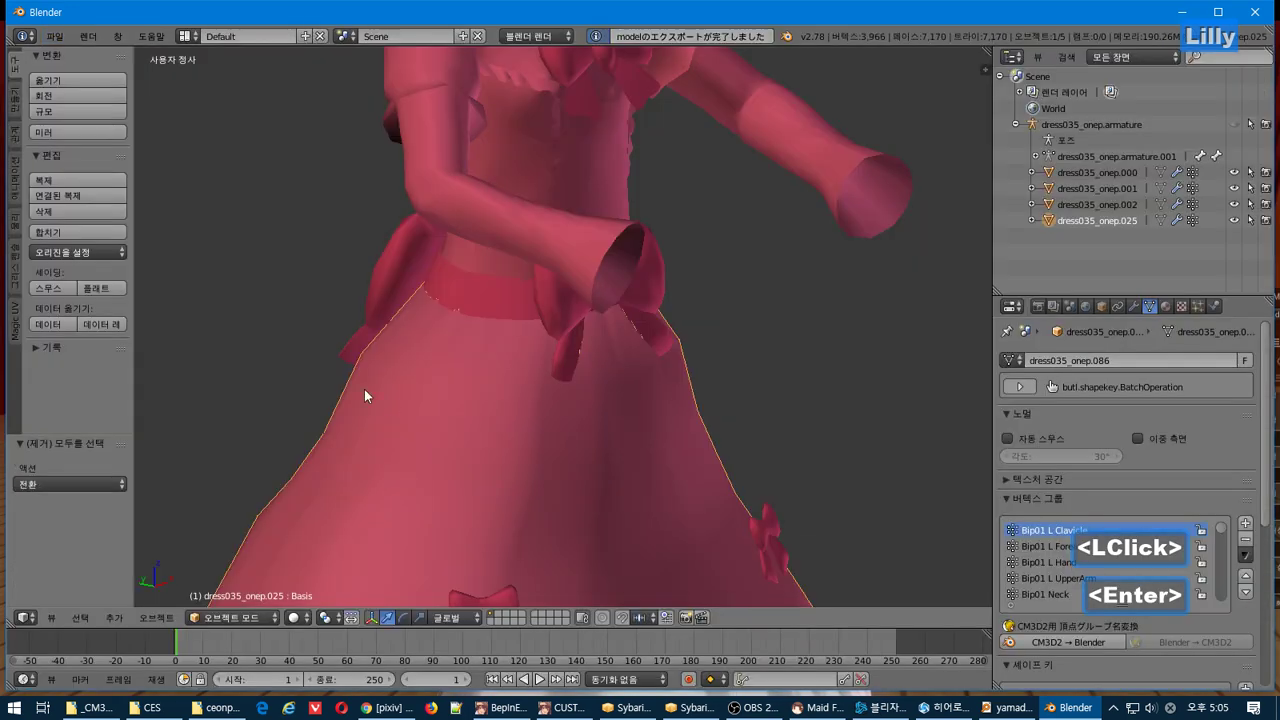
# - Export the CM3D2 model again, overwriting yamadaE_onep_n777.model in the 山田エルフ mod folder
pyautogui.click(57, 35)
pyautogui.moveTo(181, 342)
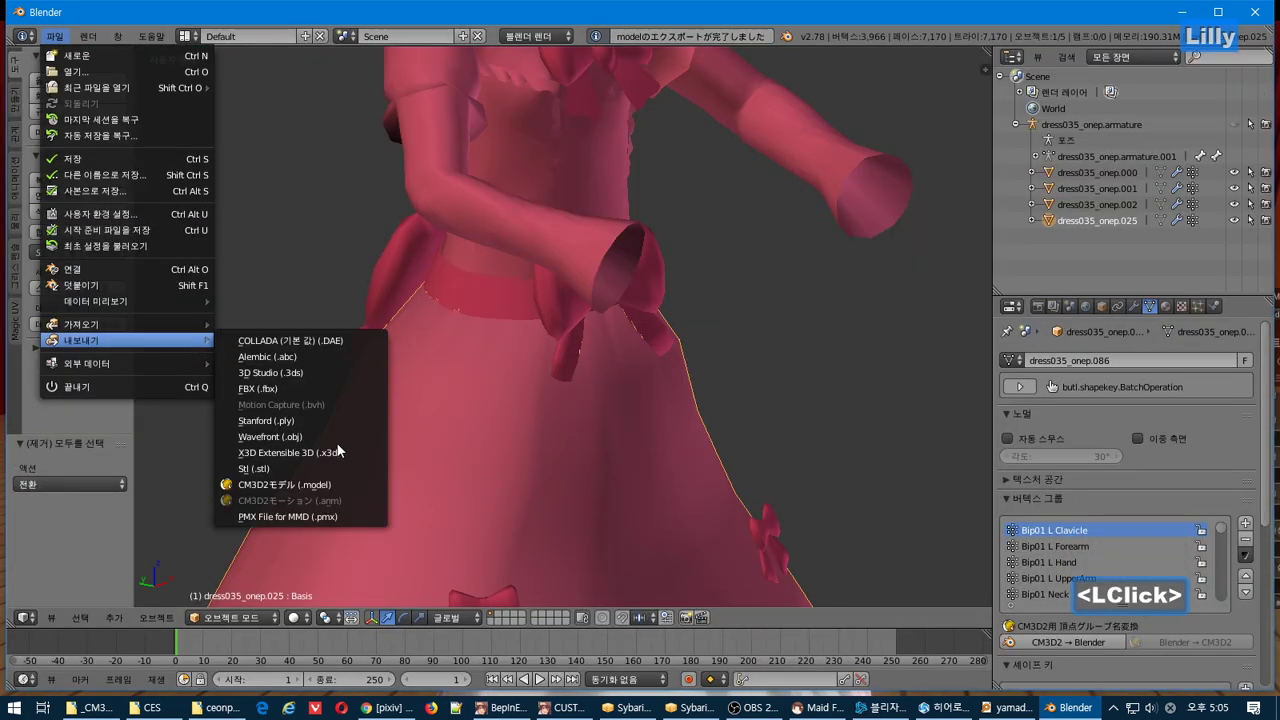
pyautogui.click(325, 486)
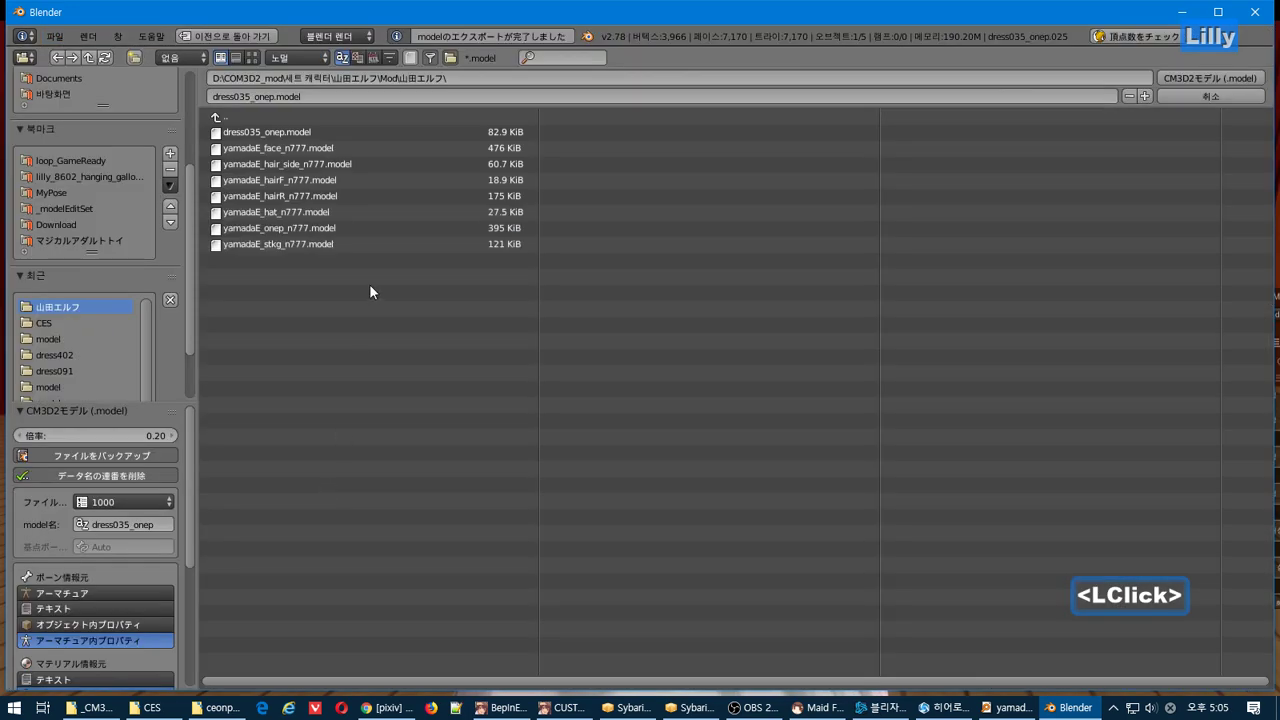
pyautogui.click(326, 229)
pyautogui.click(1180, 81)
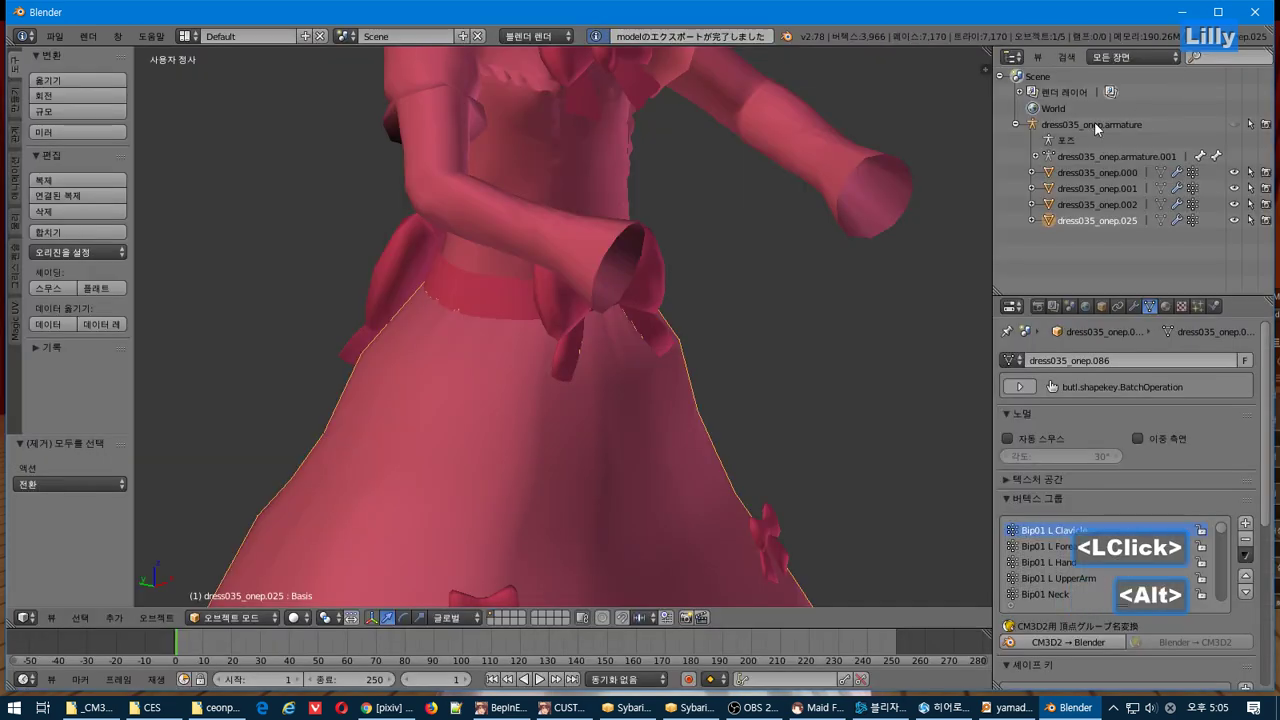
# - Switch to the game, examine the exported dress on the character from another angle, and return to Blender
pyautogui.hotkey('alt', 'Tab')
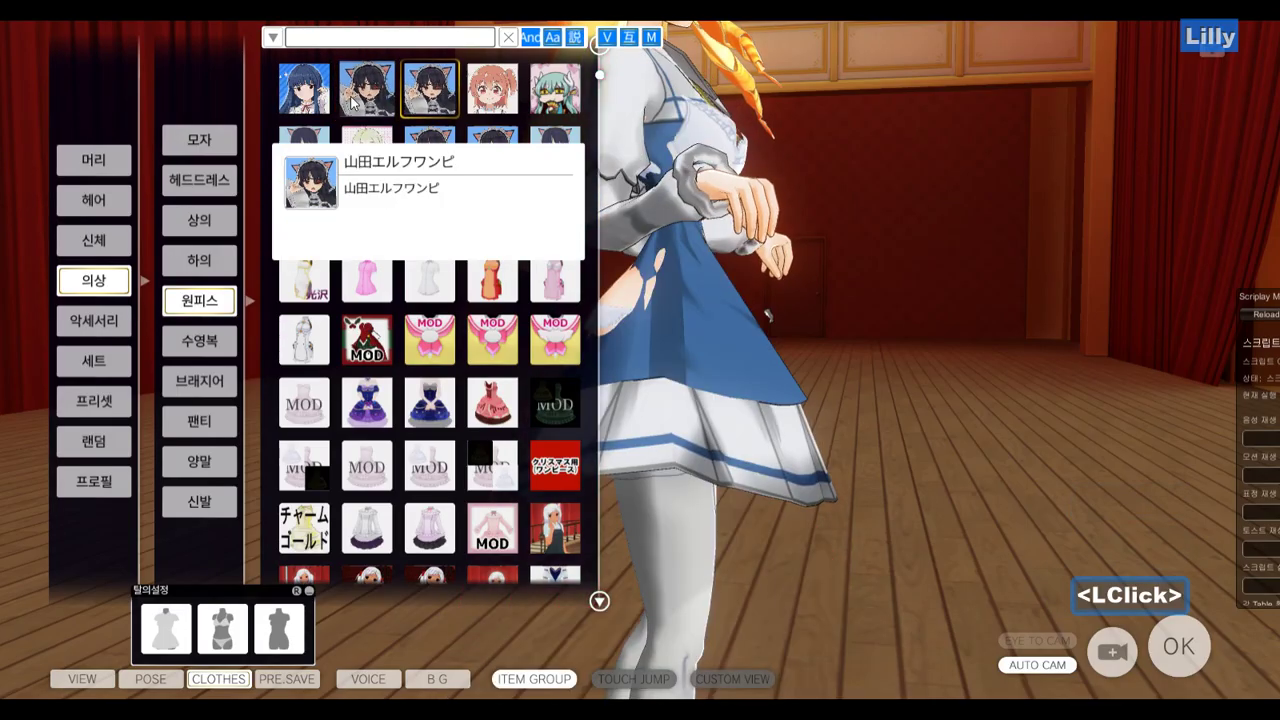
pyautogui.moveTo(620, 173); pyautogui.dragTo(972, 303, button='middle')
pyautogui.moveTo(972, 303); pyautogui.dragTo(1027, 290, button='right')
pyautogui.hotkey('alt', 'Tab')
# - In Edit Mode, scale only the second skirt ring below the waist to about 1.173 in X and Y, with proportional editing size about 0.56
pyautogui.scroll(-2, 443, 306)
pyautogui.scroll(1, 443, 306)
pyautogui.moveTo(443, 306); pyautogui.dragTo(724, 368, button='middle')
pyautogui.press('Tab')
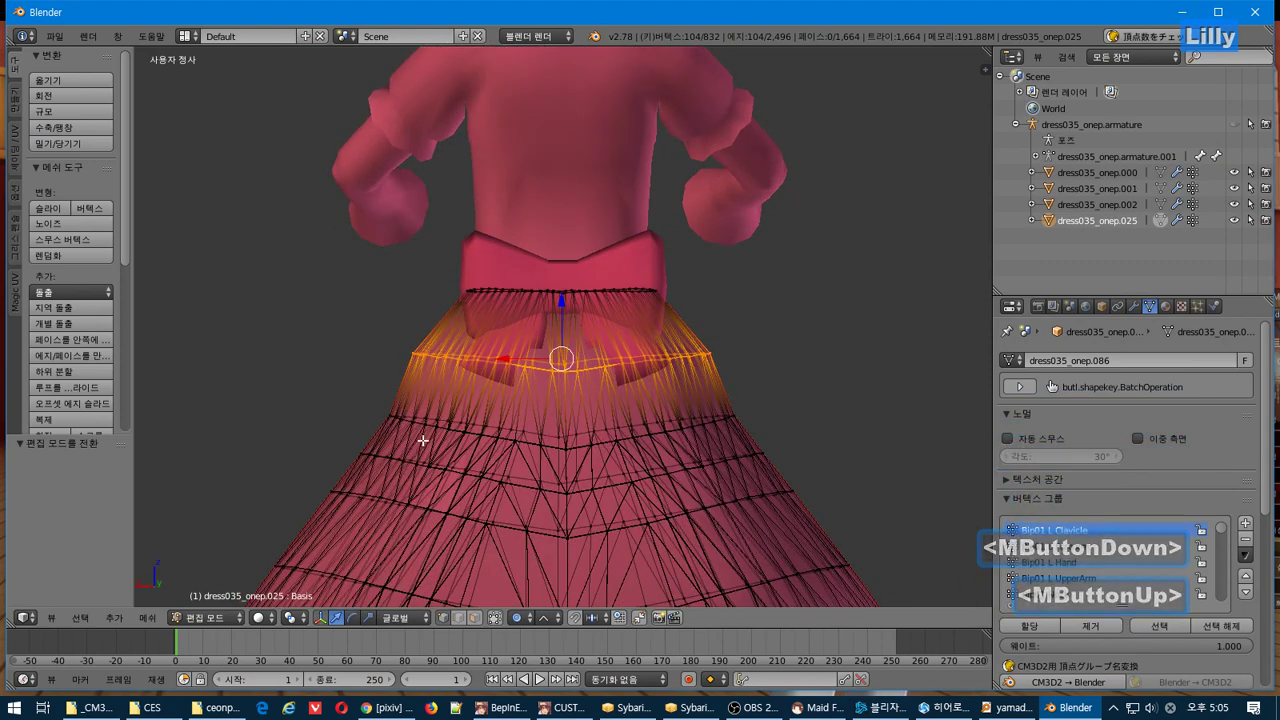
pyautogui.press('a')
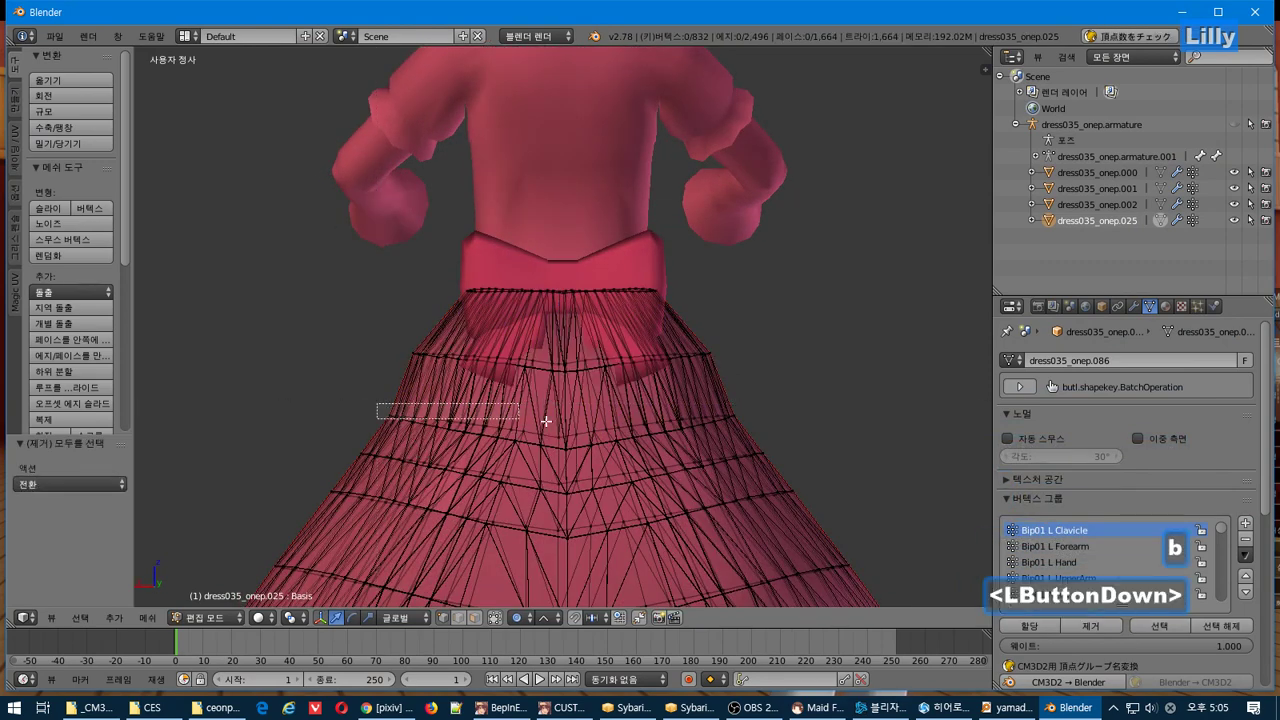
pyautogui.moveTo(756, 454); pyautogui.dragTo(767, 436)
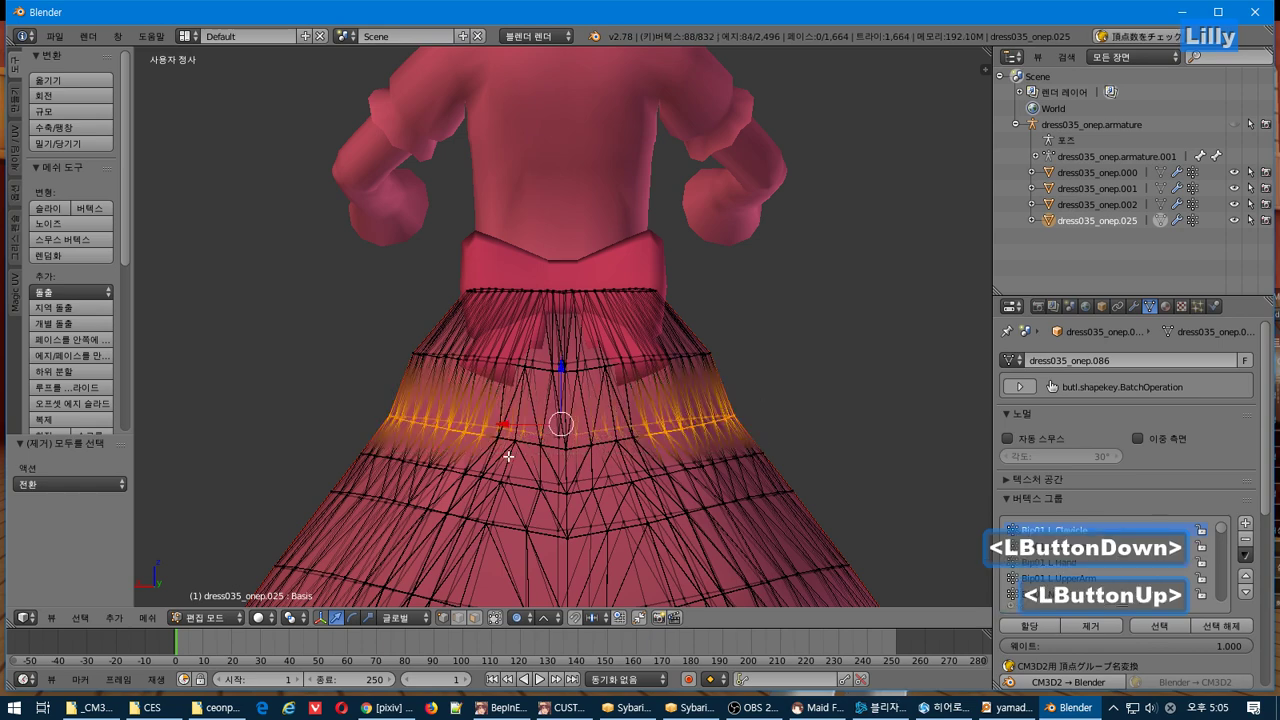
pyautogui.press('b')
pyautogui.moveTo(485, 458); pyautogui.dragTo(653, 405)
pyautogui.moveTo(653, 406); pyautogui.dragTo(652, 409, button='middle')
pyautogui.press('s')
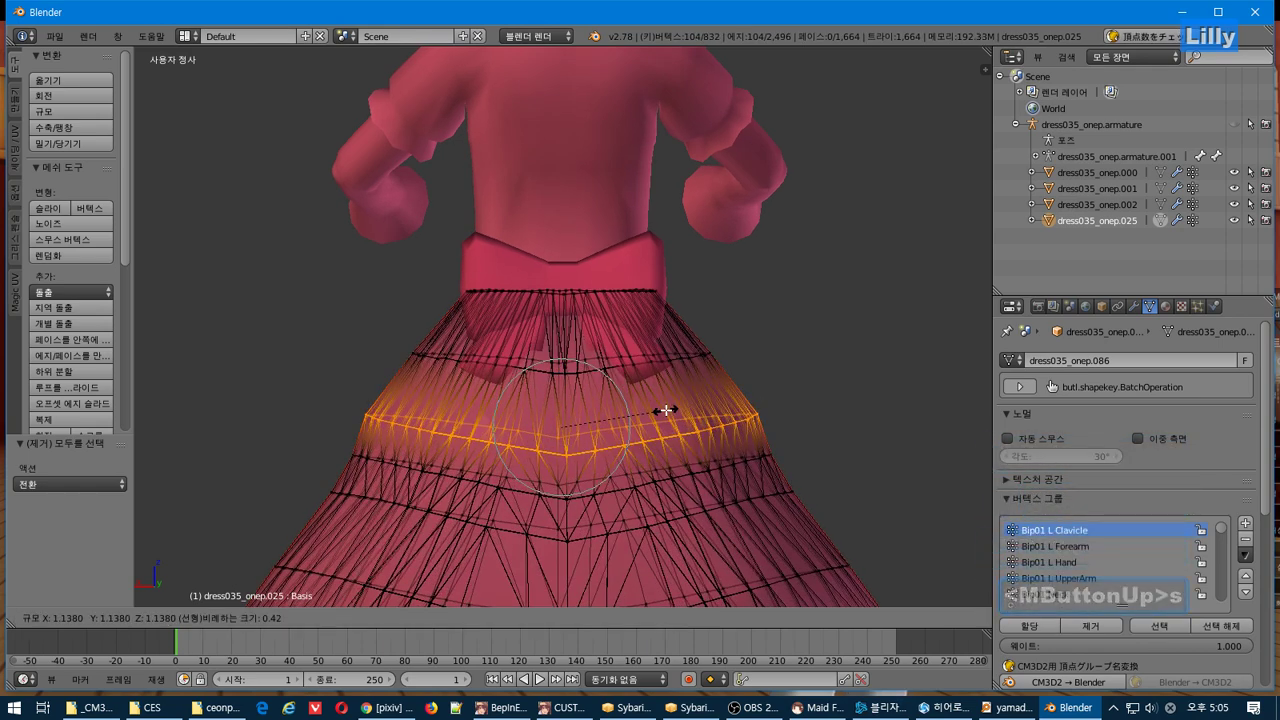
pyautogui.hotkey('shift', 'z')
pyautogui.scroll(1, 664, 407)
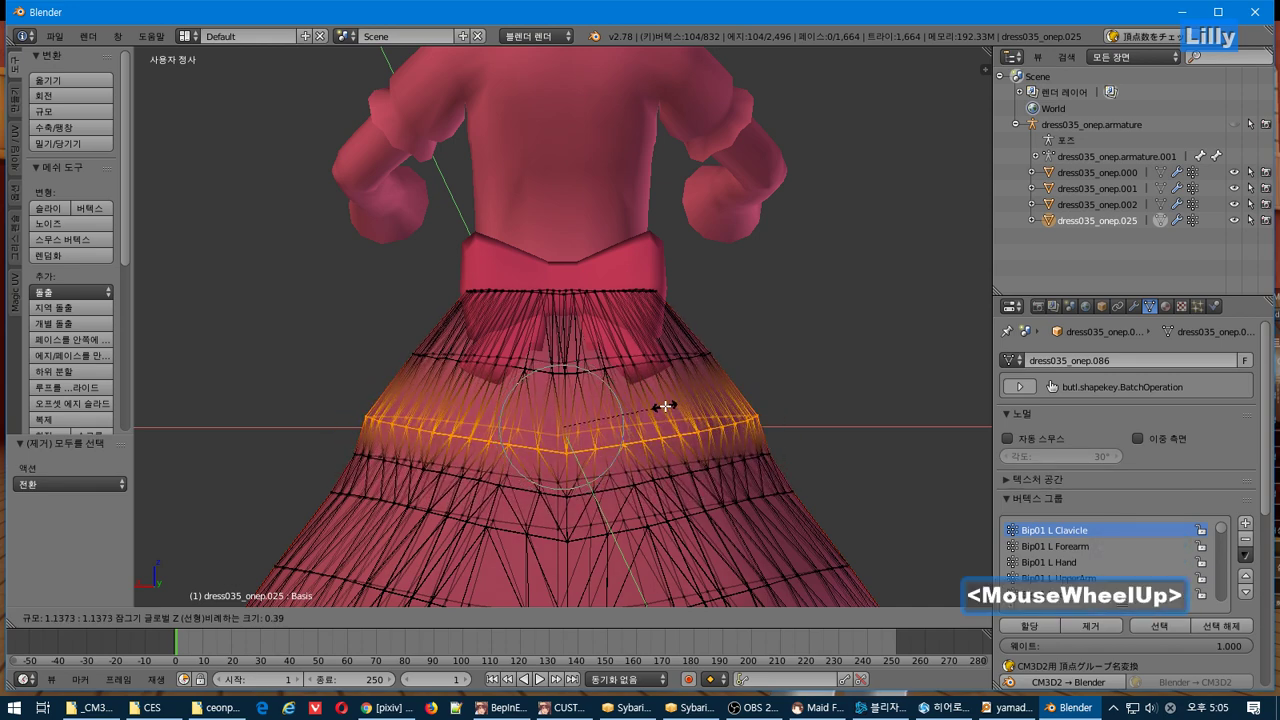
pyautogui.scroll(-3, 665, 406)
pyautogui.scroll(-1, 666, 406)
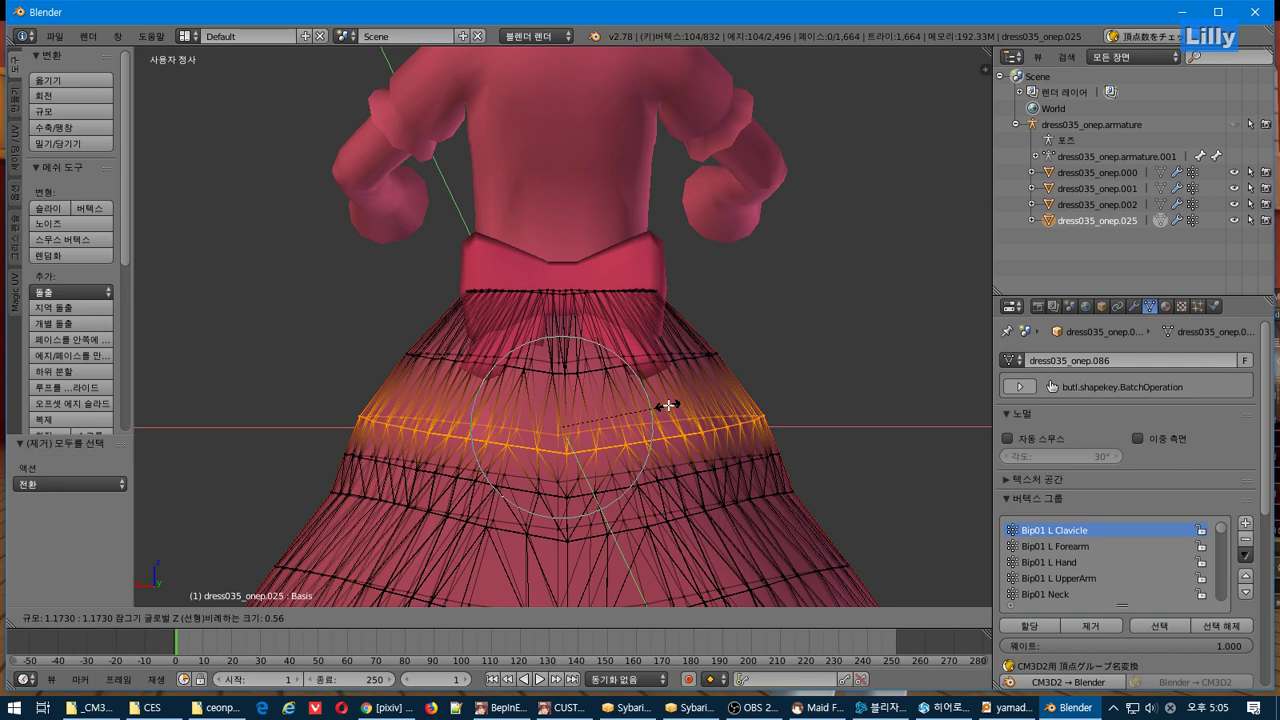
pyautogui.click(668, 406)
# - Select only the fourth skirt ring below the waist edge and scale it uniformly to about 1.087
pyautogui.keyDown('shift'); pyautogui.moveTo(700, 440); pyautogui.dragTo(714, 354, button='middle'); pyautogui.keyUp('shift')
pyautogui.press('a')
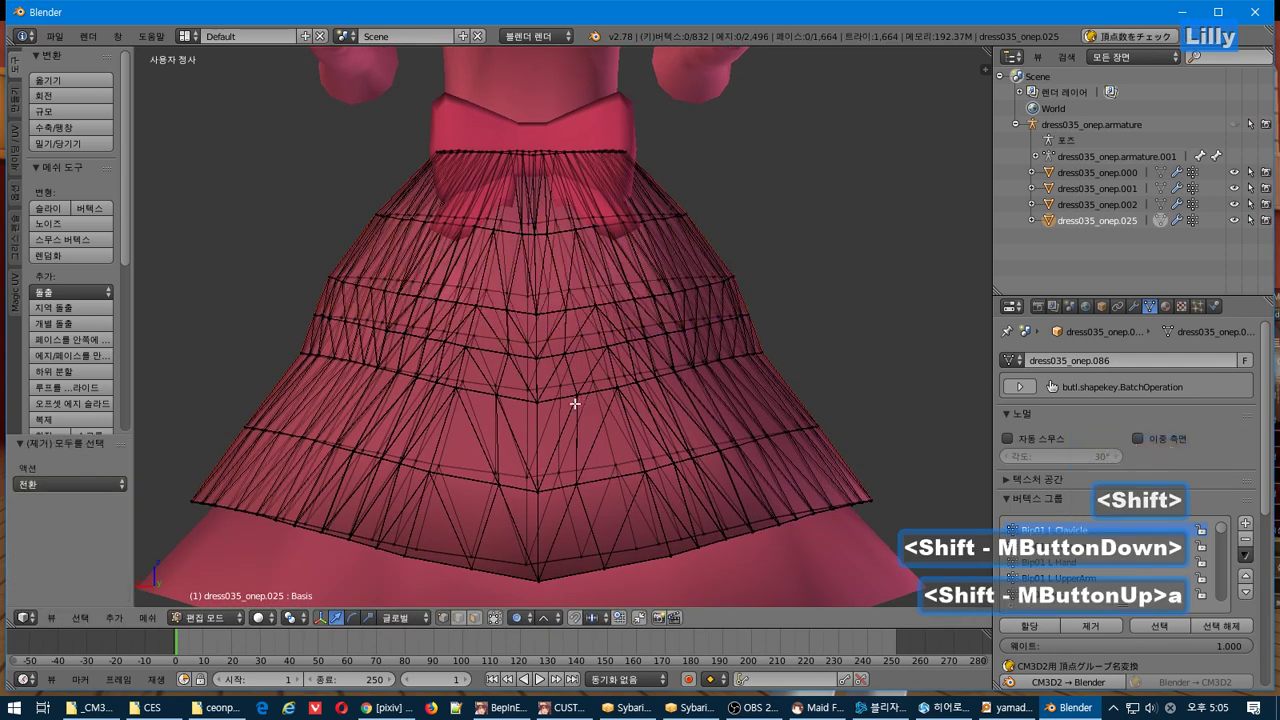
pyautogui.moveTo(575, 404); pyautogui.dragTo(454, 419, button='middle')
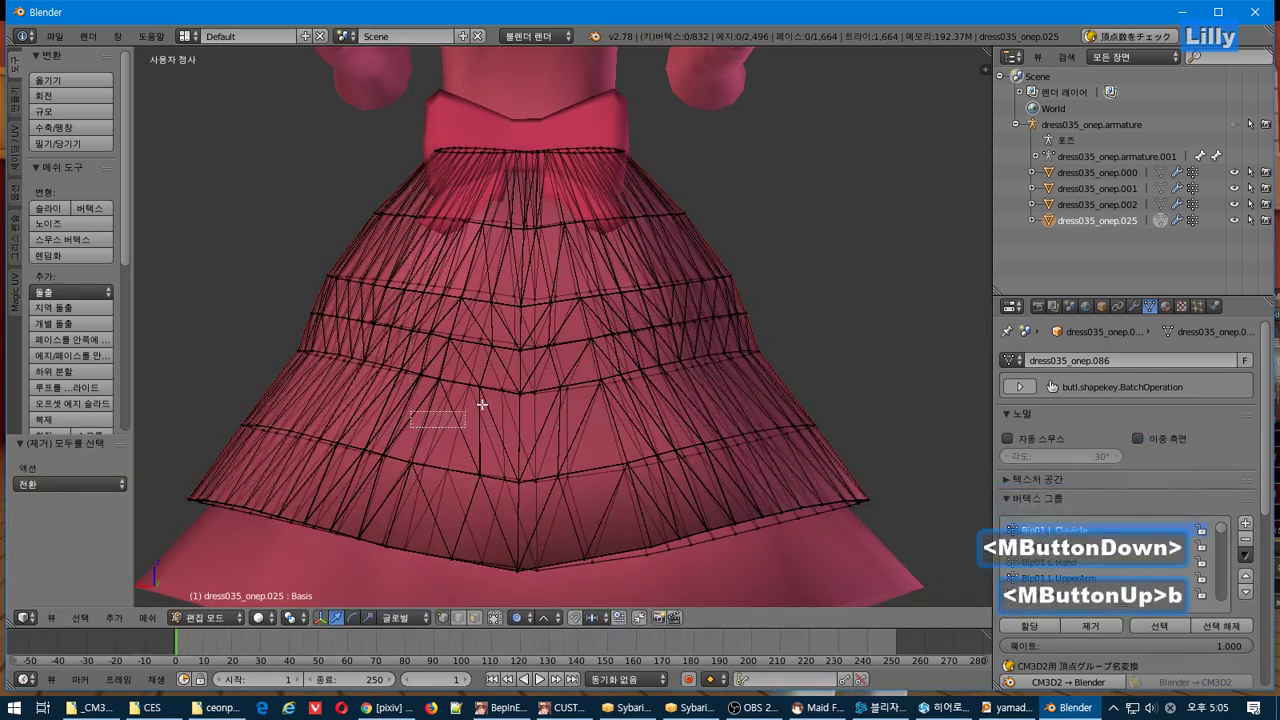
pyautogui.moveTo(410, 428); pyautogui.dragTo(773, 336)
pyautogui.press('b')
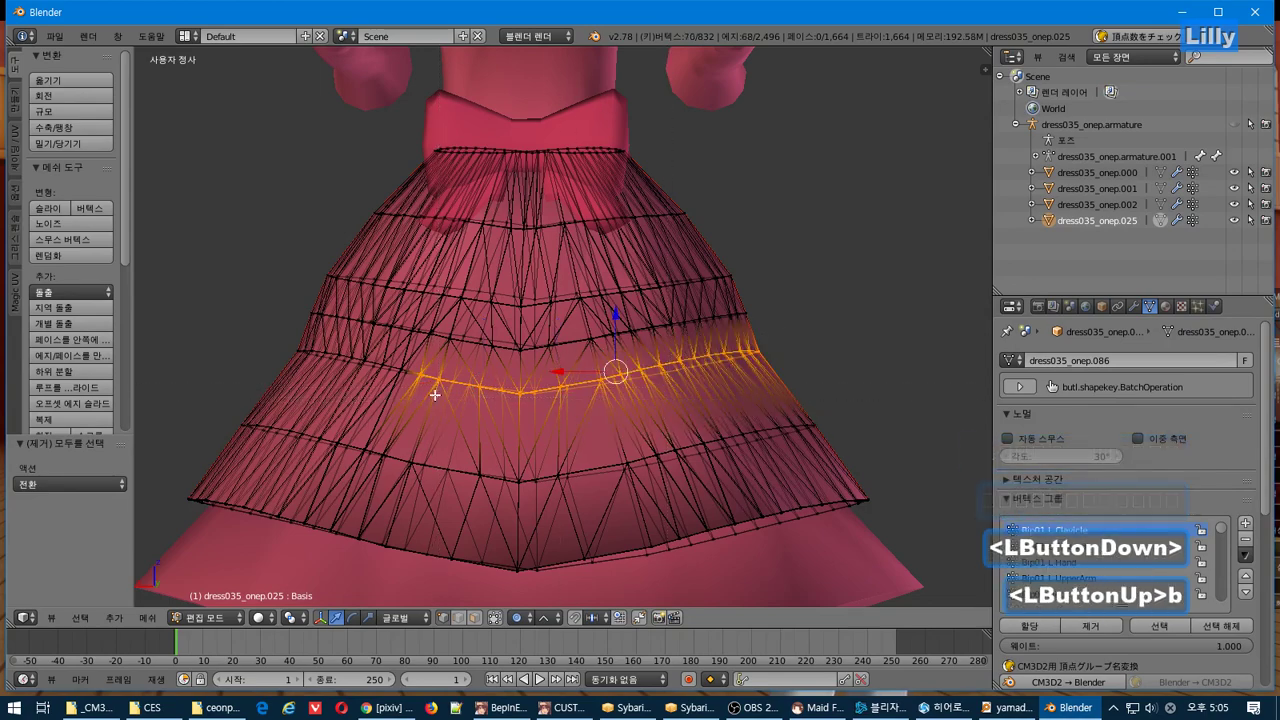
pyautogui.moveTo(435, 395); pyautogui.dragTo(270, 347)
pyautogui.moveTo(359, 387); pyautogui.dragTo(376, 397, button='middle')
pyautogui.press('s')
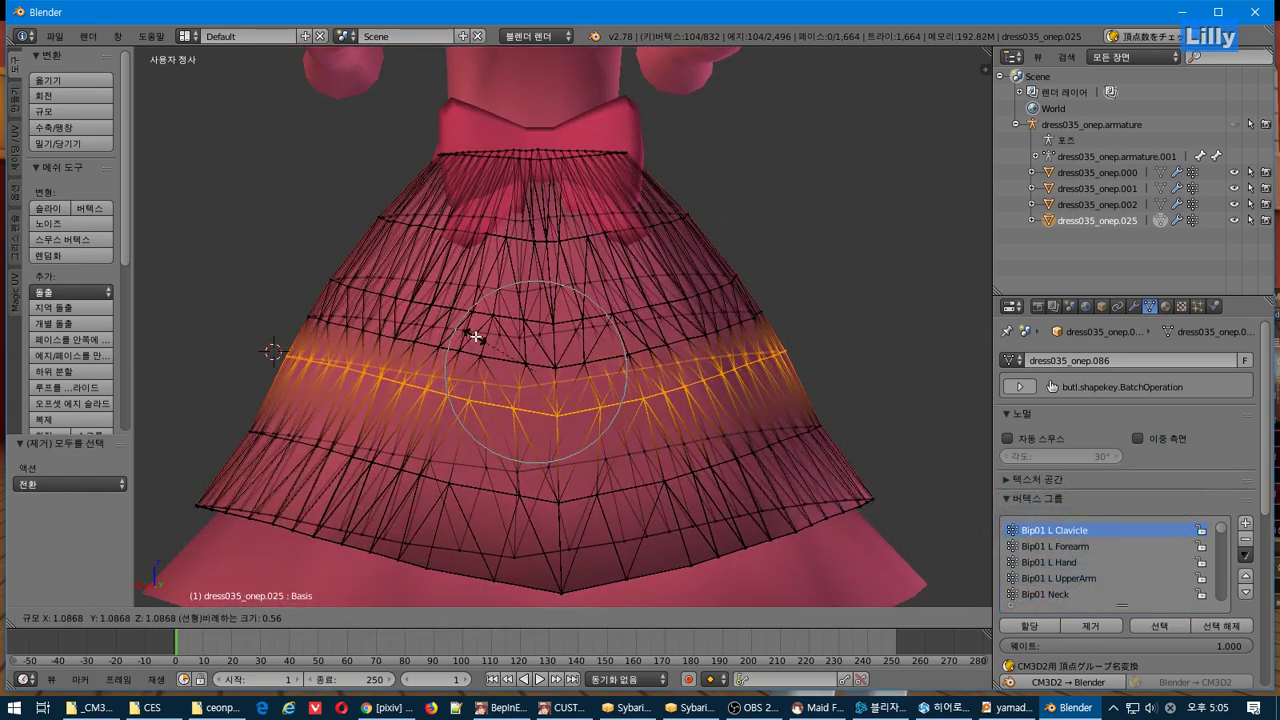
pyautogui.click(476, 337)
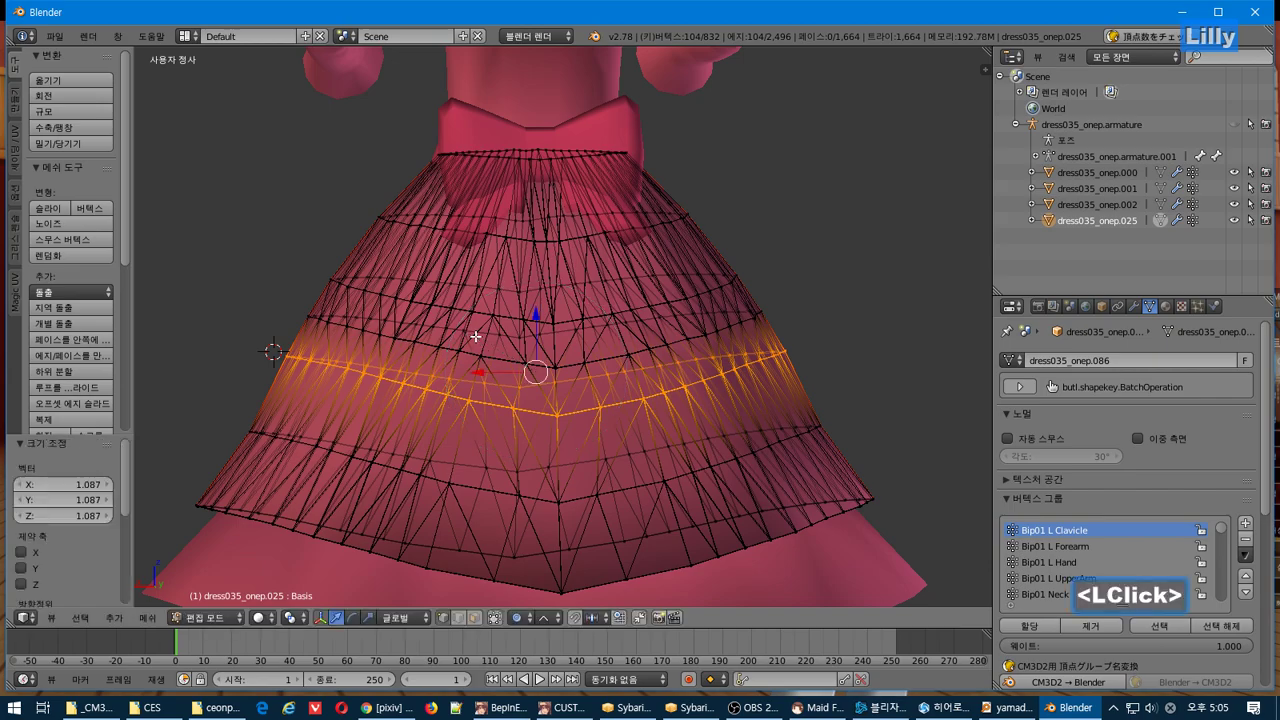
pyautogui.moveTo(530, 290); pyautogui.dragTo(737, 281, button='middle')
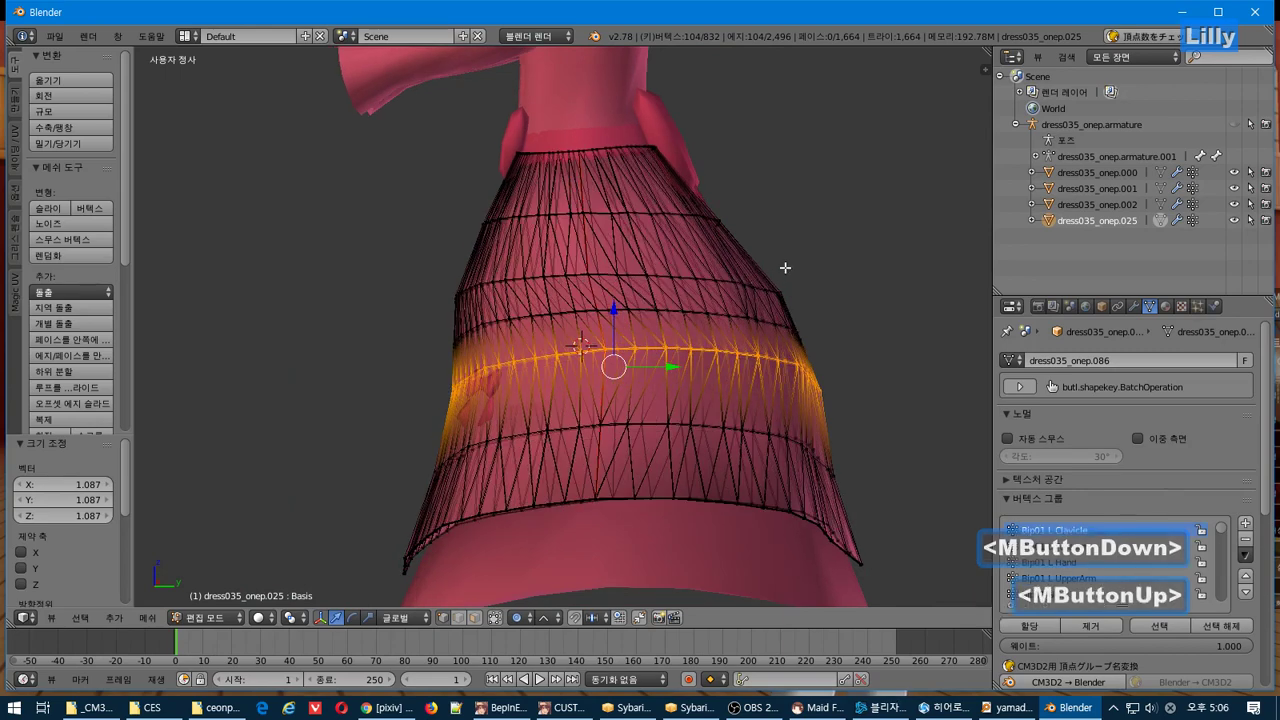
pyautogui.press('KP_3')
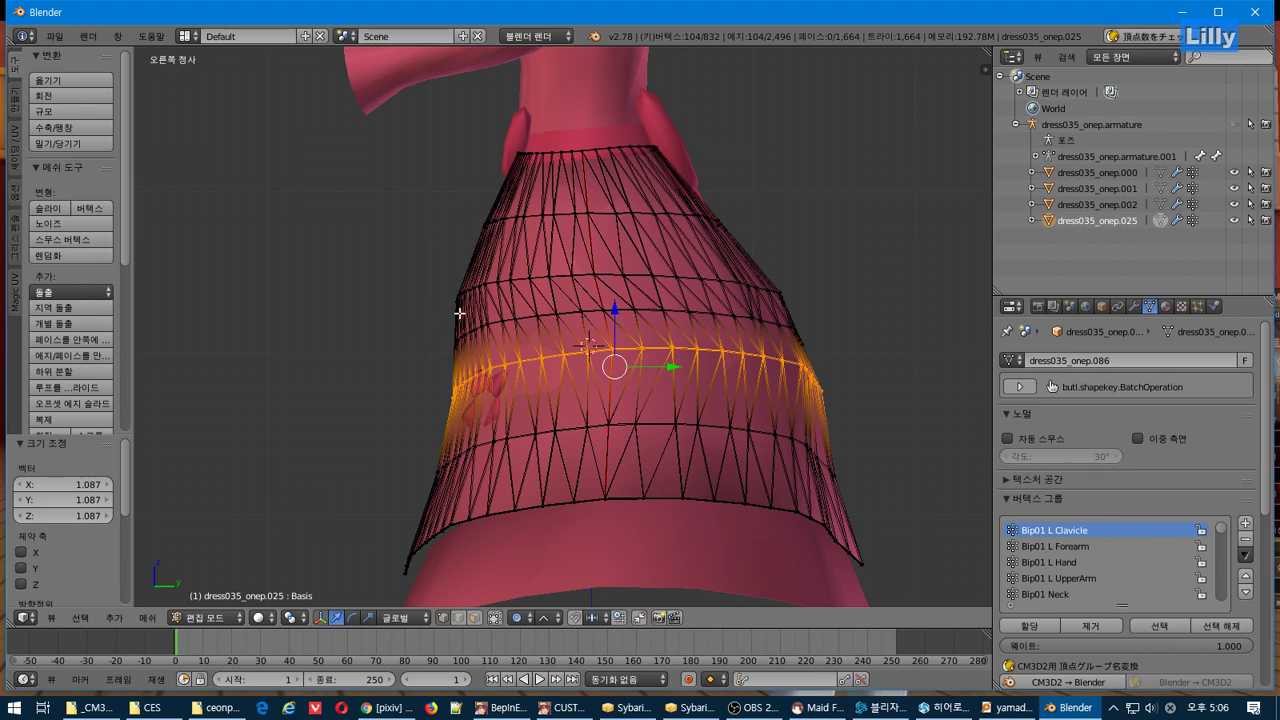
pyautogui.press('s')
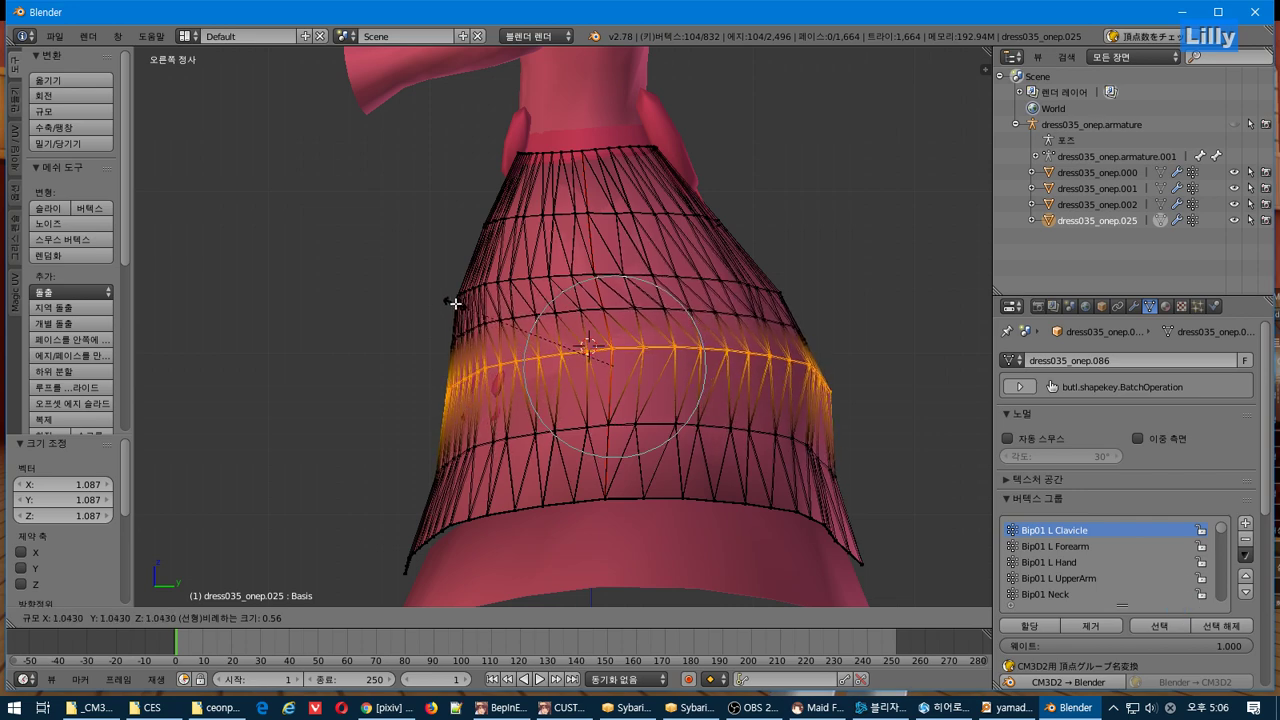
pyautogui.press('z')
pyautogui.press('x')
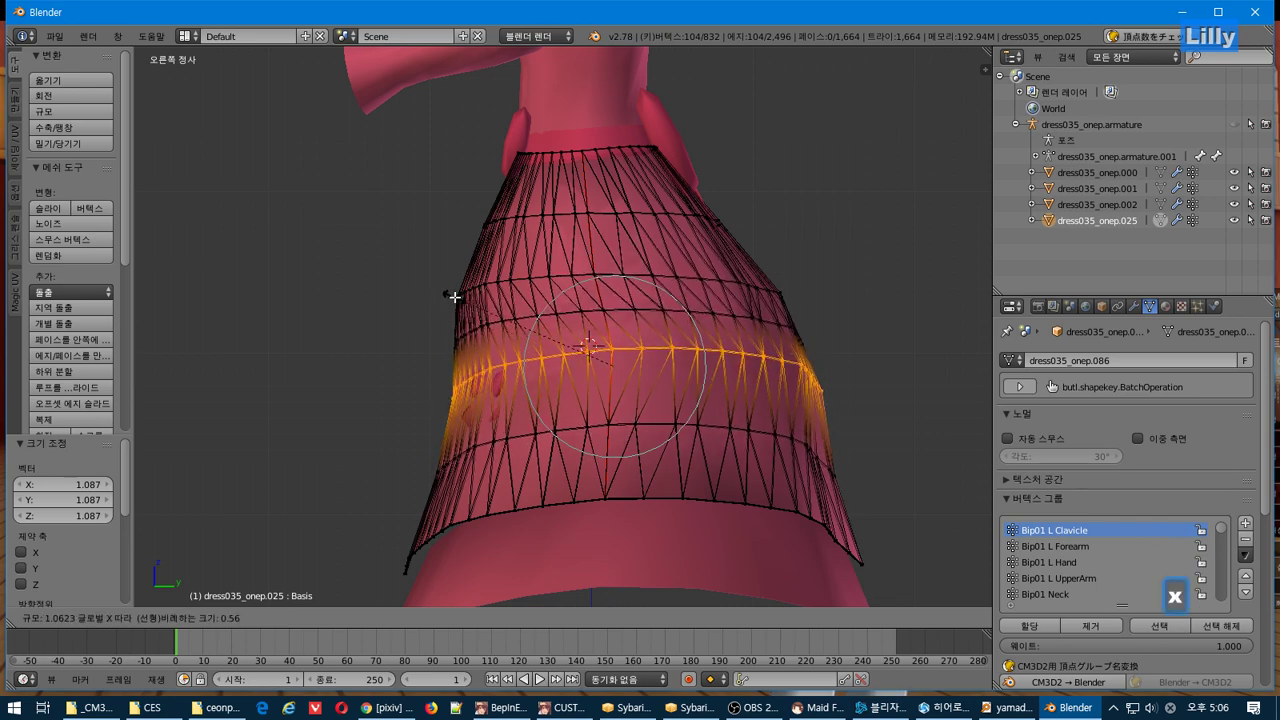
pyautogui.press('y')
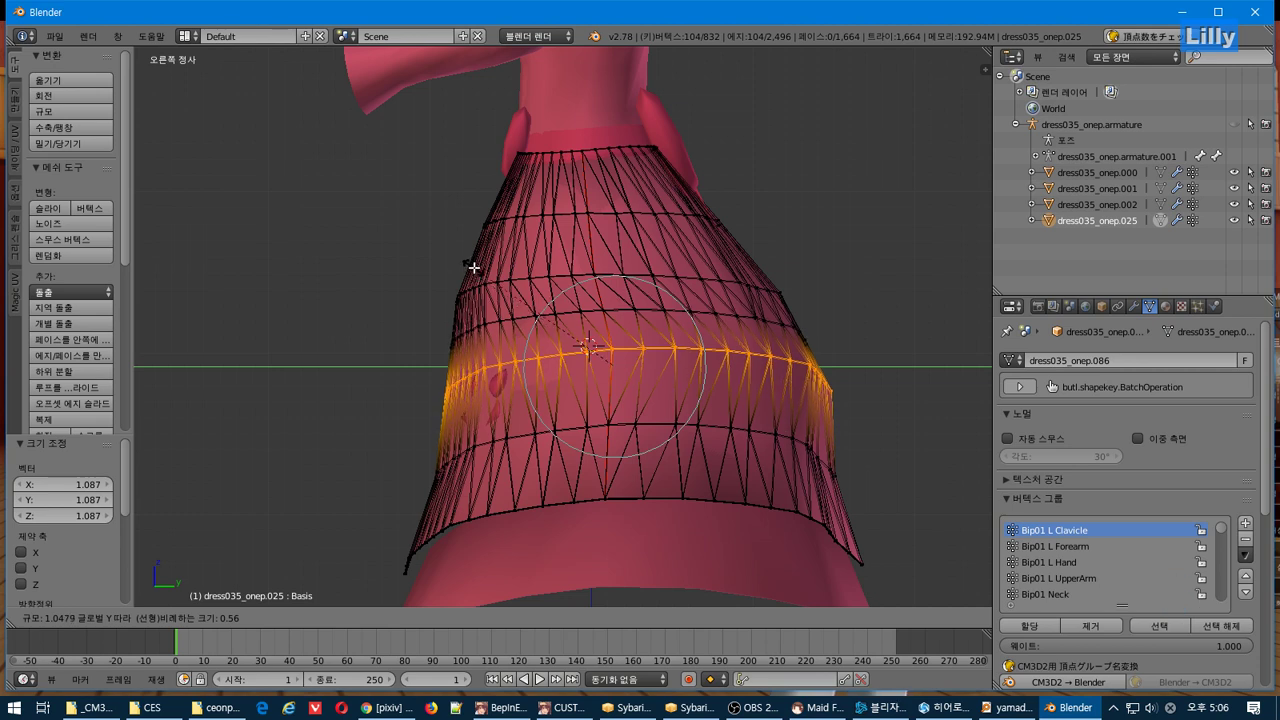
pyautogui.press('Escape')
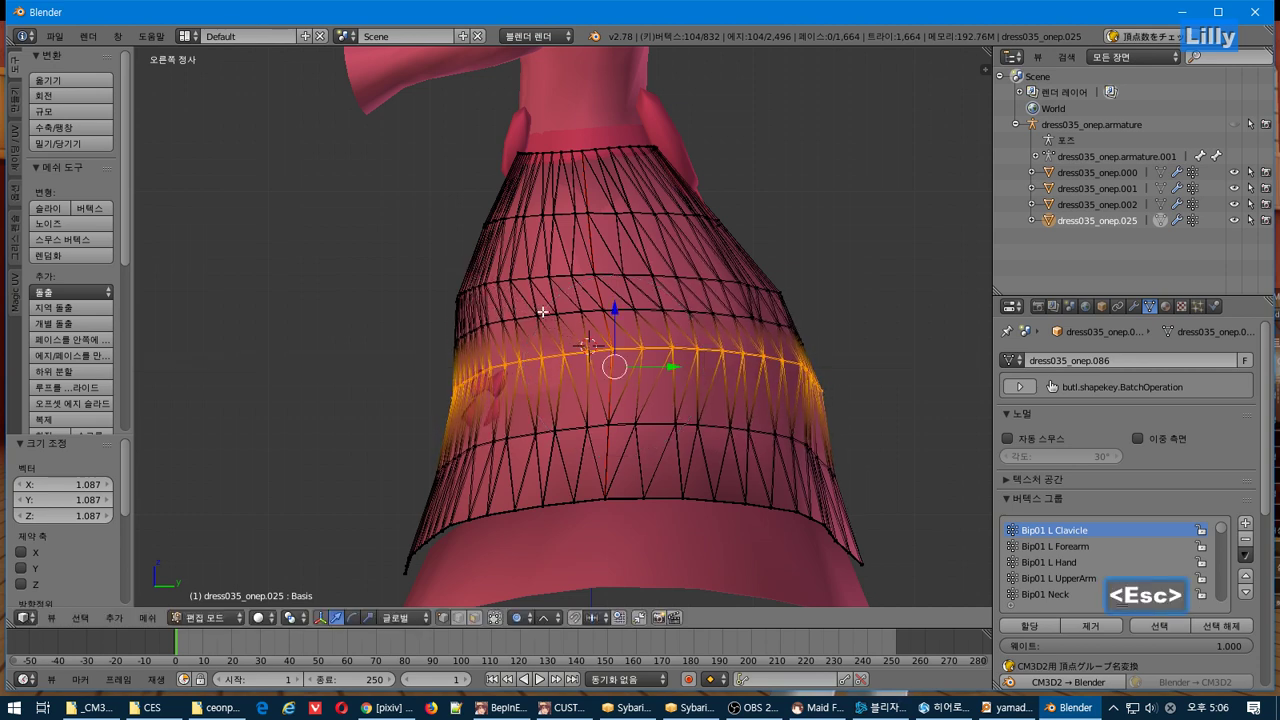
# - Move the selected skirt ring about -0.064 along Y with proportional editing, and clear the selection
pyautogui.press('g')
pyautogui.press('y')
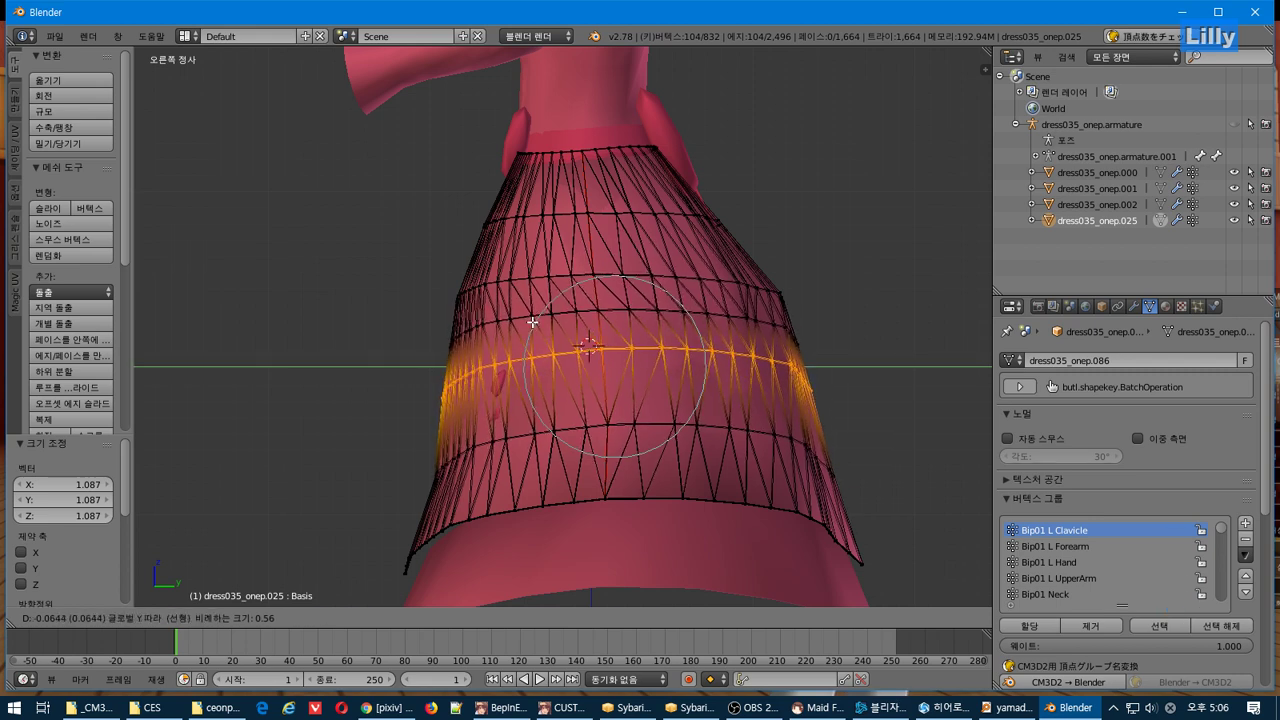
pyautogui.click(533, 322)
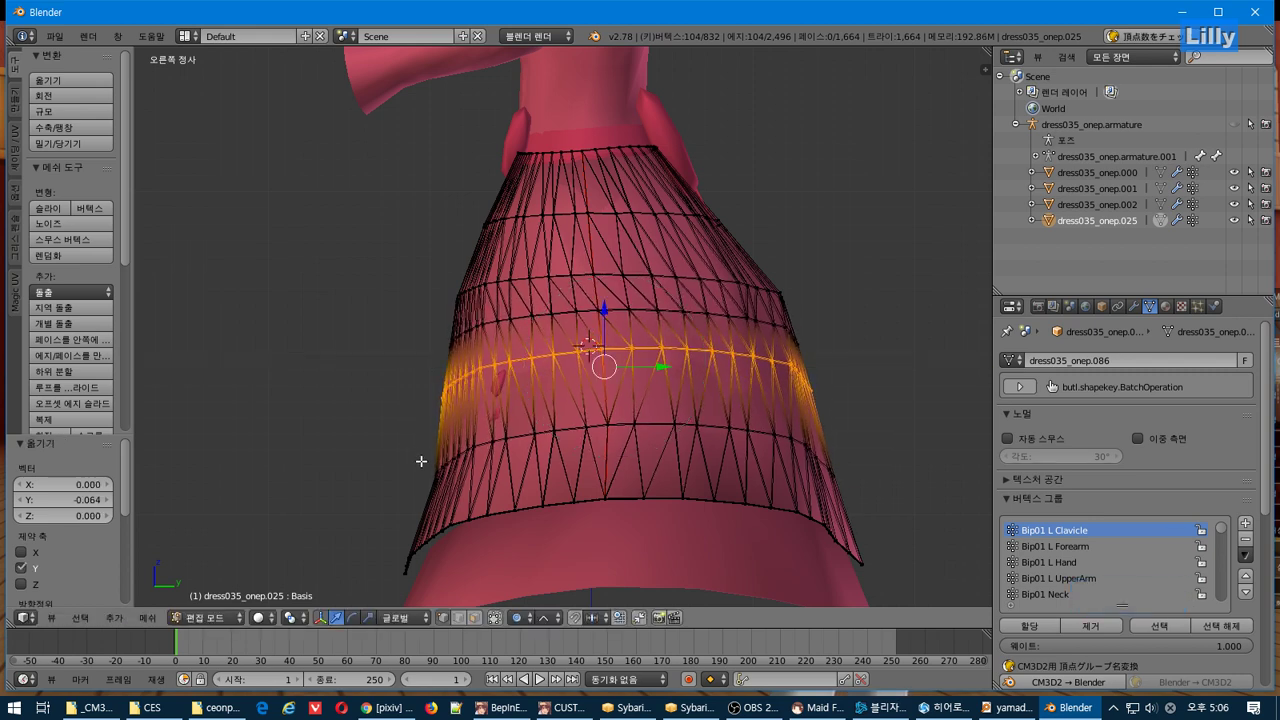
pyautogui.press('a')
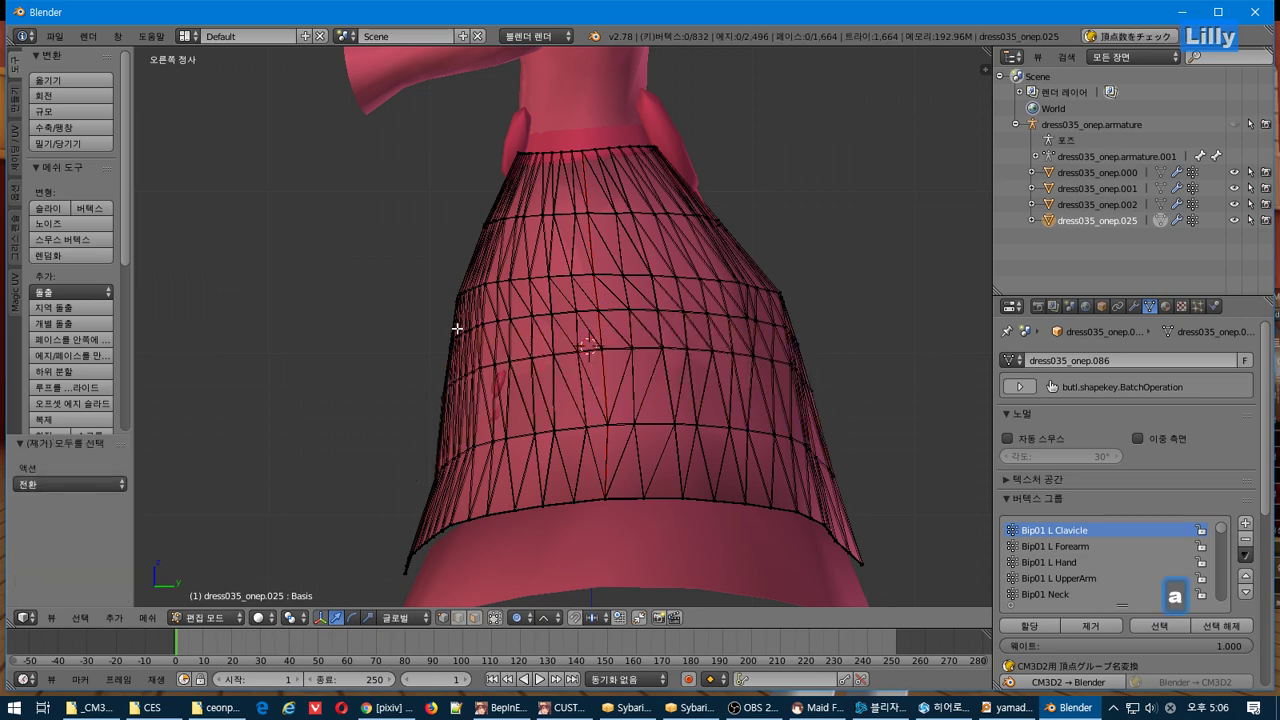
pyautogui.moveTo(461, 346); pyautogui.dragTo(427, 358, button='middle')
# - Leave Edit Mode and export the CM3D2 model, overwriting yamadaE_onep_n777.model in the 山田エルフ mod folder
pyautogui.press('Tab')
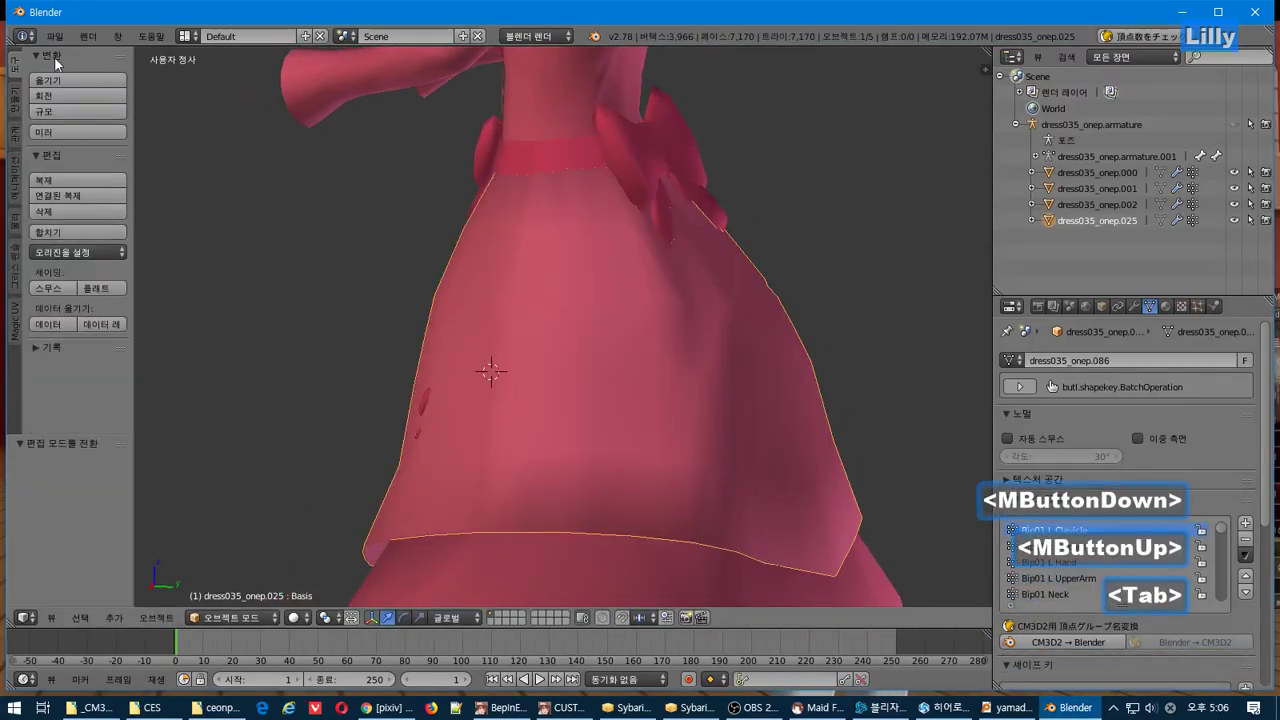
pyautogui.click(54, 36)
pyautogui.moveTo(195, 340)
pyautogui.click(343, 485)
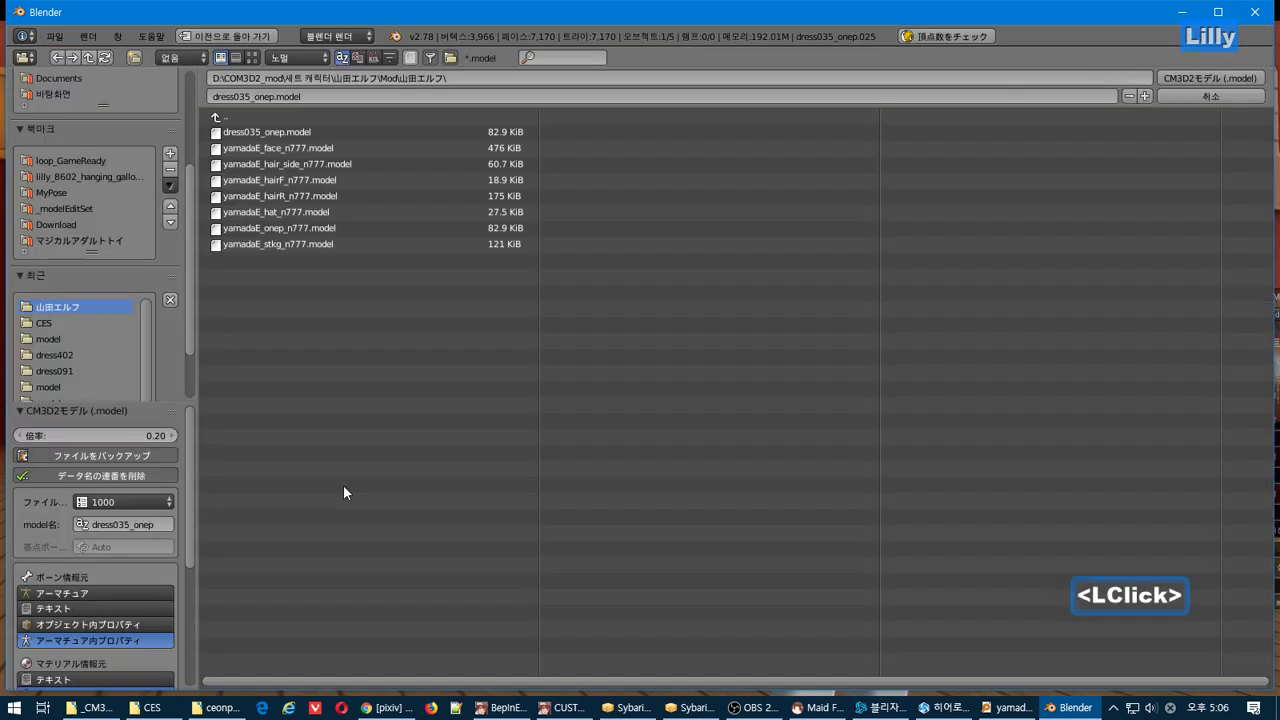
pyautogui.click(330, 230)
pyautogui.press('Return')
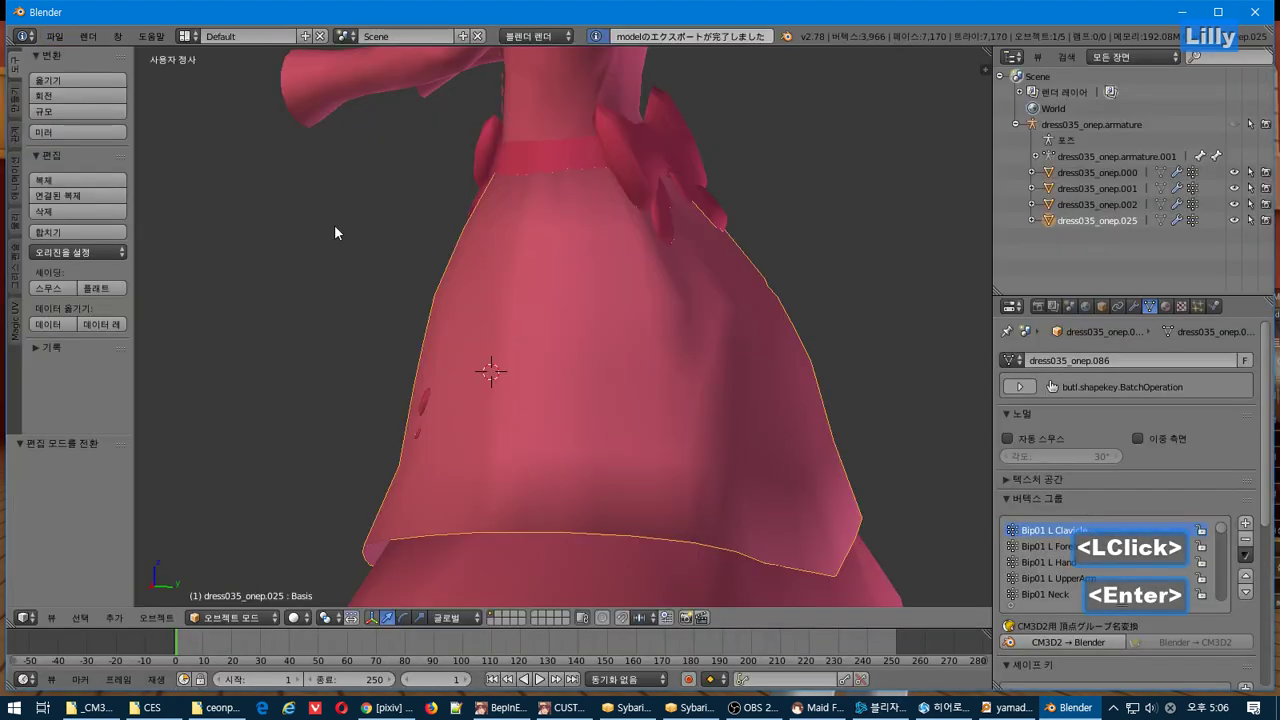
# - Switch to the game, reapply the 山田エルフワンピ one-piece, examine the skirt from other angles, and return to Blender
pyautogui.hotkey('alt', 'Tab')
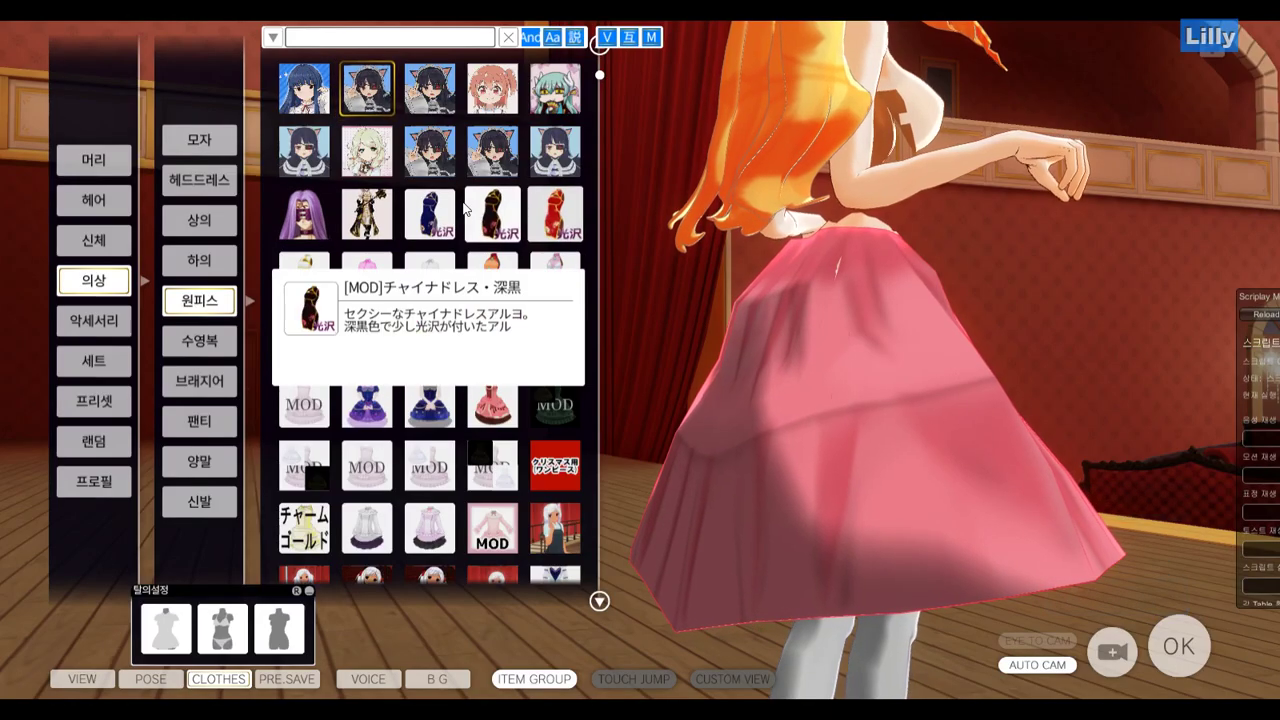
pyautogui.click(434, 112)
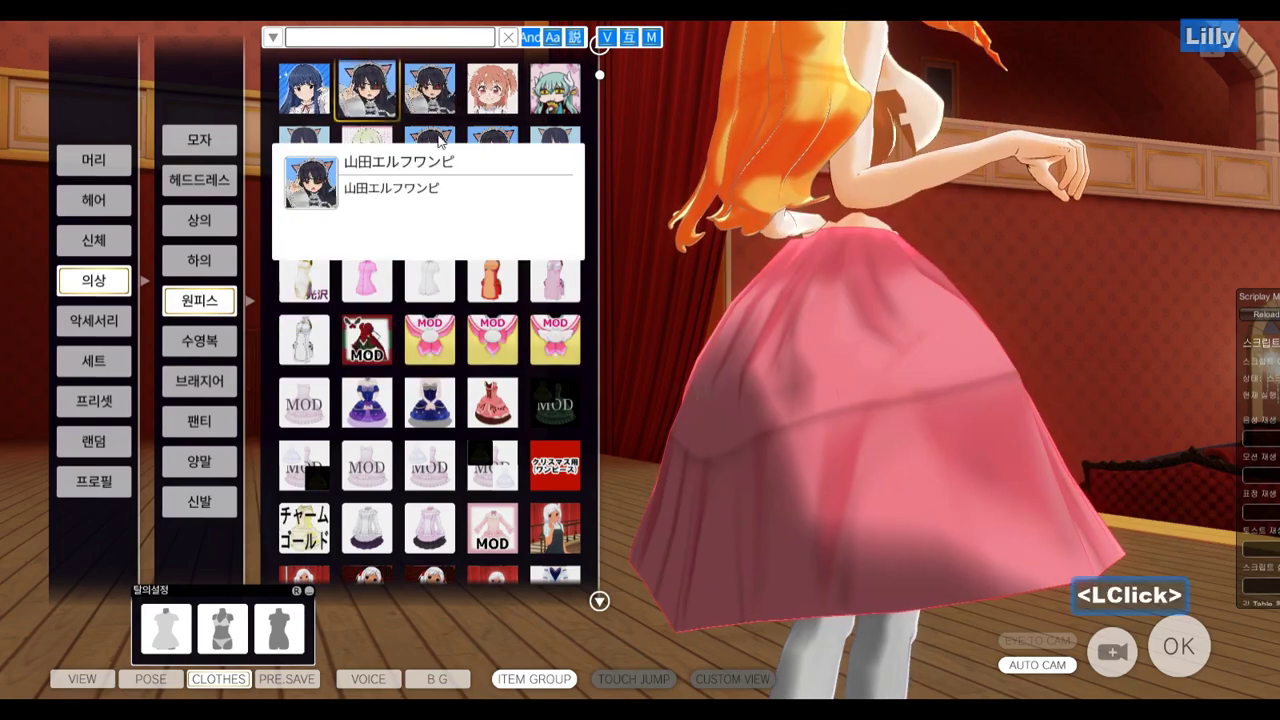
pyautogui.moveTo(833, 311); pyautogui.dragTo(1000, 310, button='middle')
pyautogui.moveTo(1000, 310); pyautogui.dragTo(823, 362, button='right')
pyautogui.press('alt')
pyautogui.hotkey('alt', 'Tab')
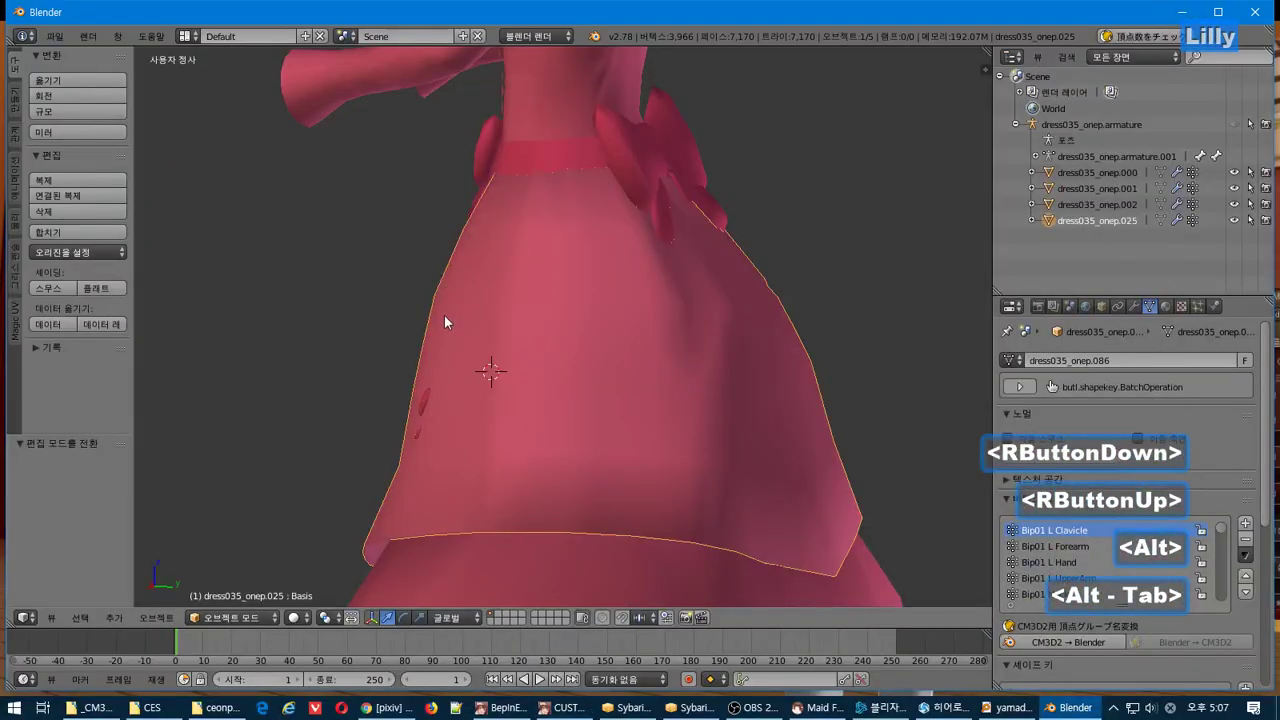
# - Hide the skirt object dress035_onep.025 and select the bow object dress035_onep.000
pyautogui.scroll(-2, 446, 321)
pyautogui.moveTo(446, 321); pyautogui.dragTo(677, 404, button='middle')
pyautogui.rightClick(563, 386)
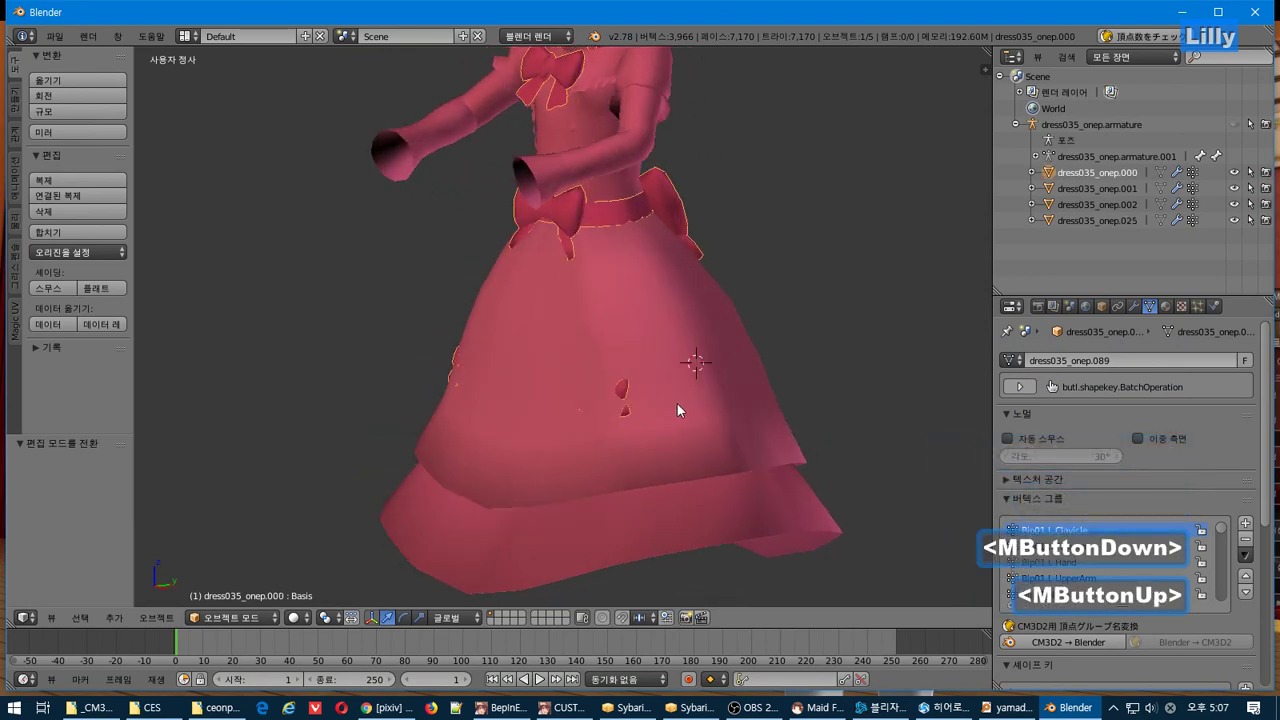
pyautogui.rightClick(677, 404)
pyautogui.click(1234, 220)
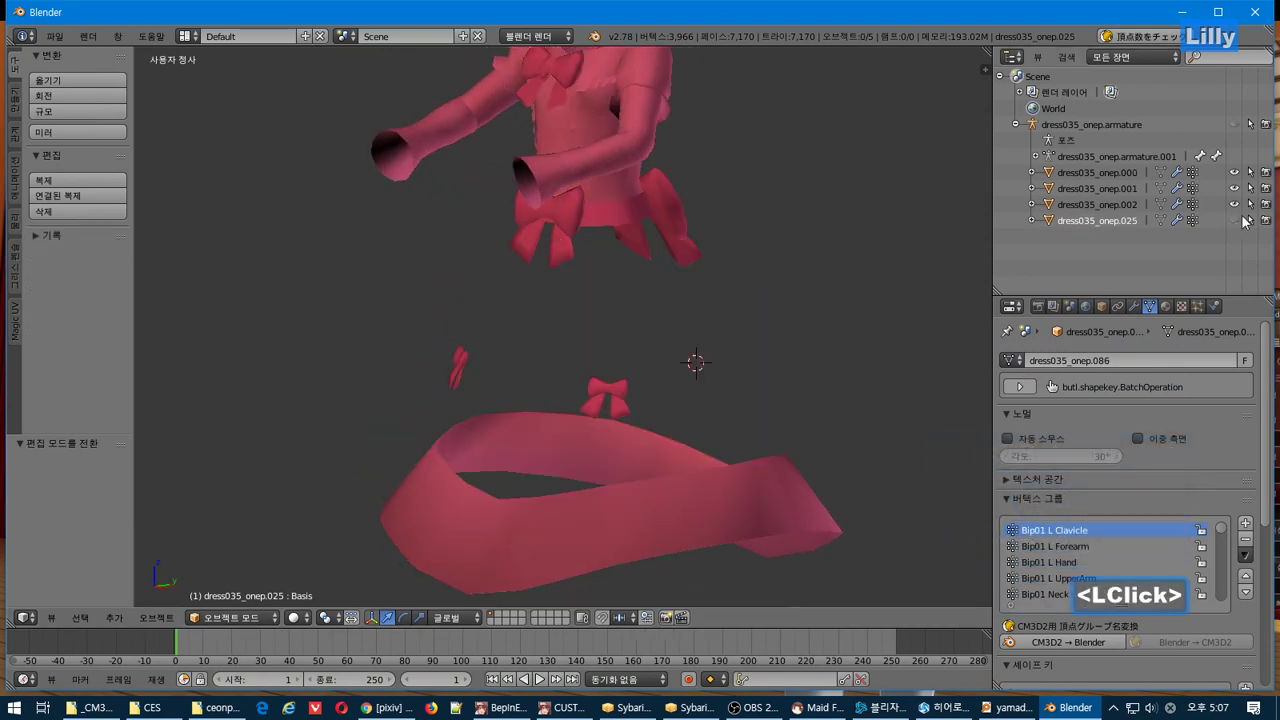
pyautogui.rightClick(626, 404)
# - Enter Edit Mode on dress035_onep.000 and separate its mesh into individual objects by loose parts
pyautogui.click(156, 618)
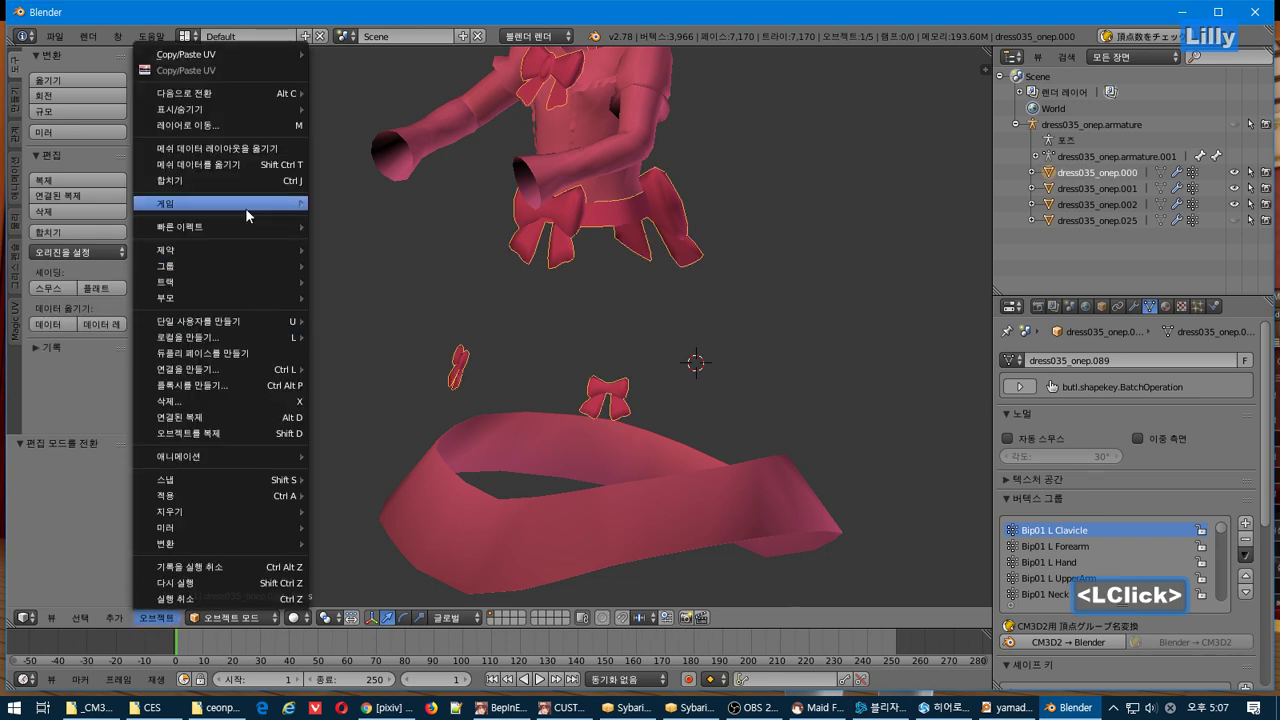
pyautogui.press('Tab')
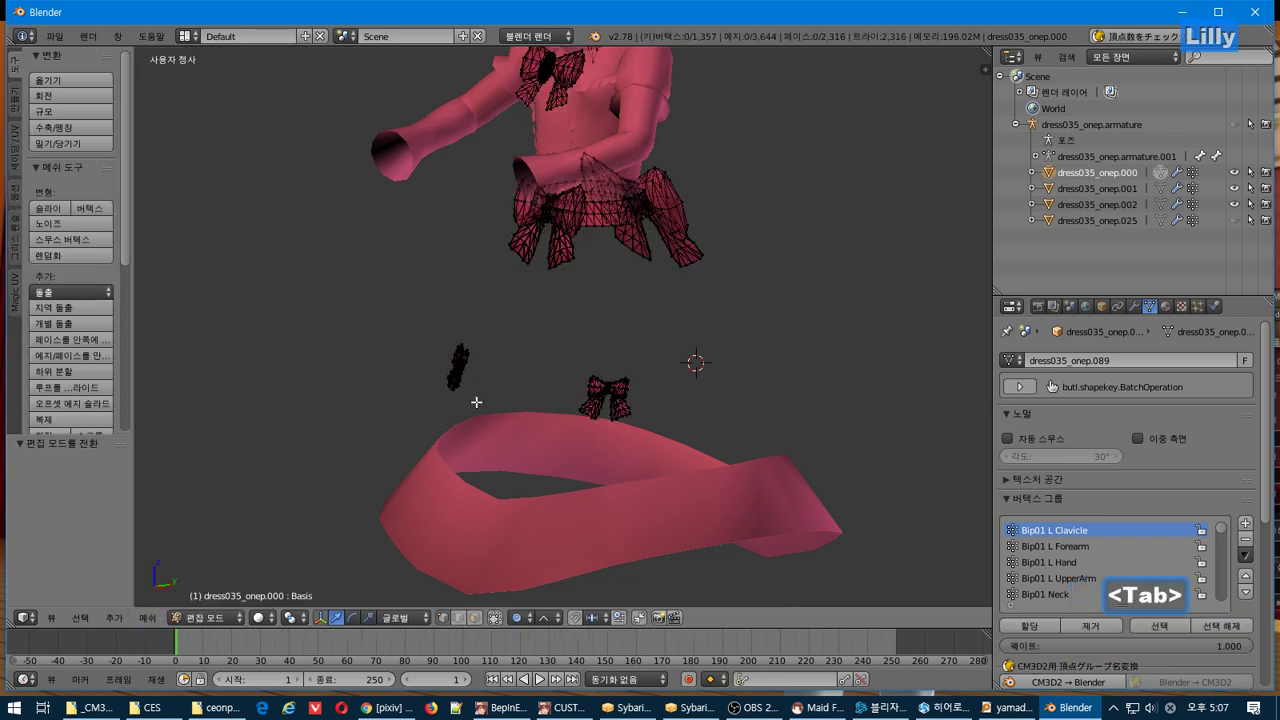
pyautogui.click(147, 618)
pyautogui.click(229, 410)
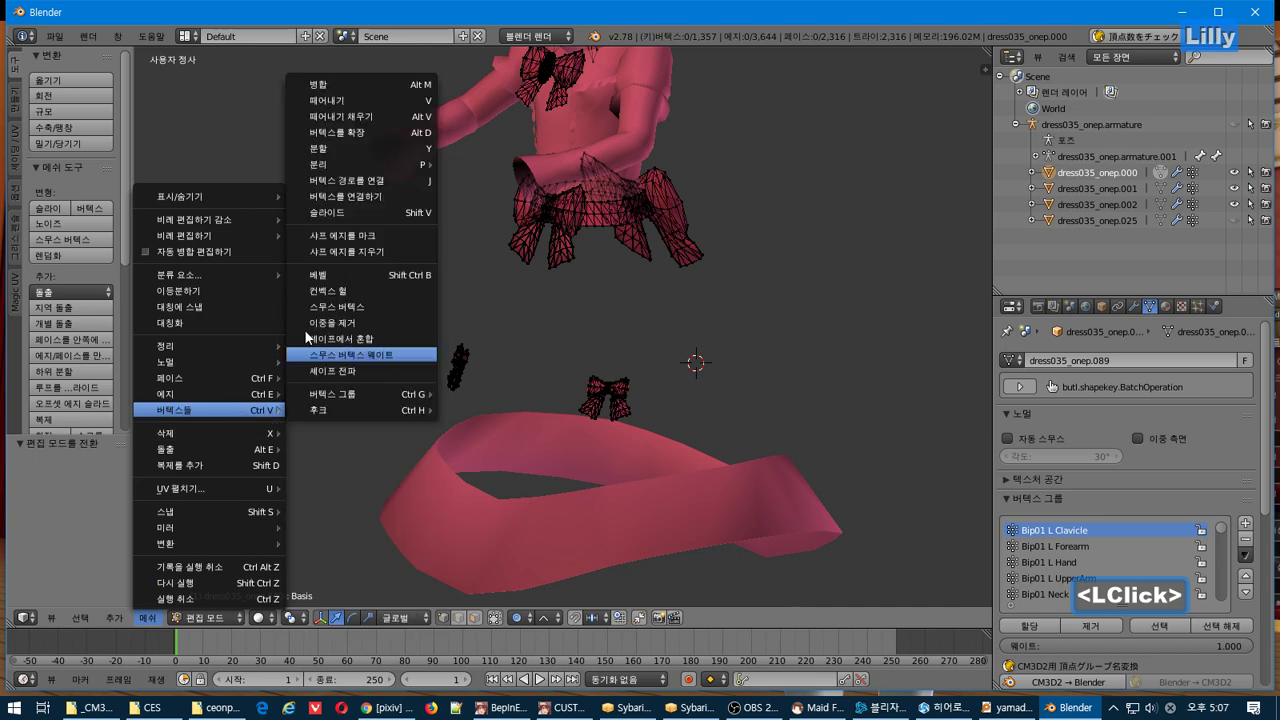
pyautogui.moveTo(381, 167)
pyautogui.click(524, 206)
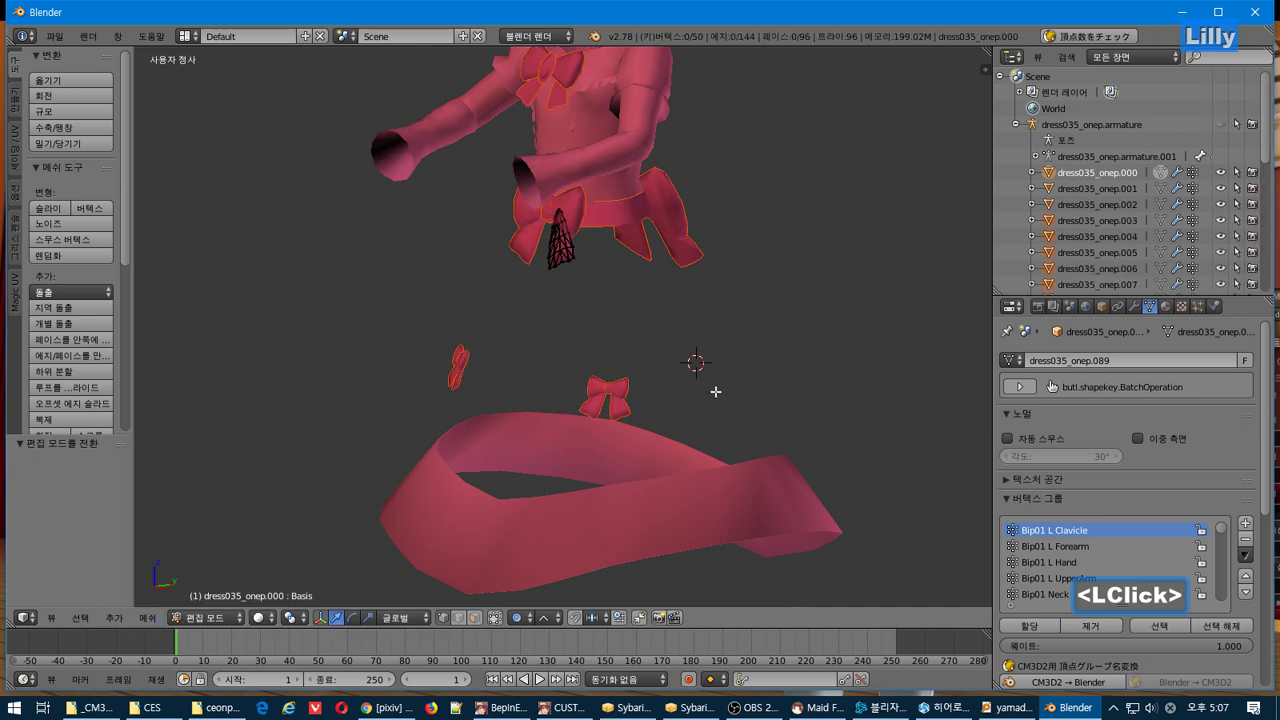
# - Leave Edit Mode, select only the pieces of the two small lower bows, and try to join them
pyautogui.moveTo(714, 394); pyautogui.dragTo(584, 373, button='middle')
pyautogui.press('a')
pyautogui.press('Tab')
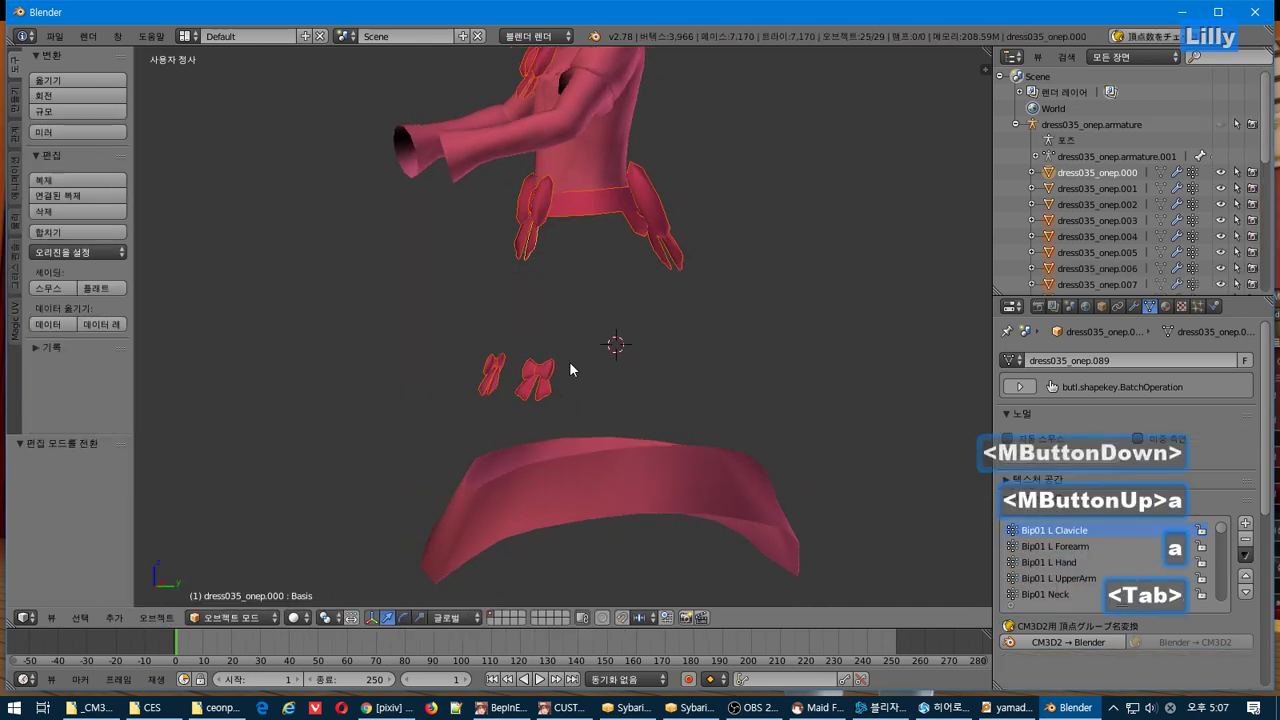
pyautogui.press('b')
pyautogui.press('a')
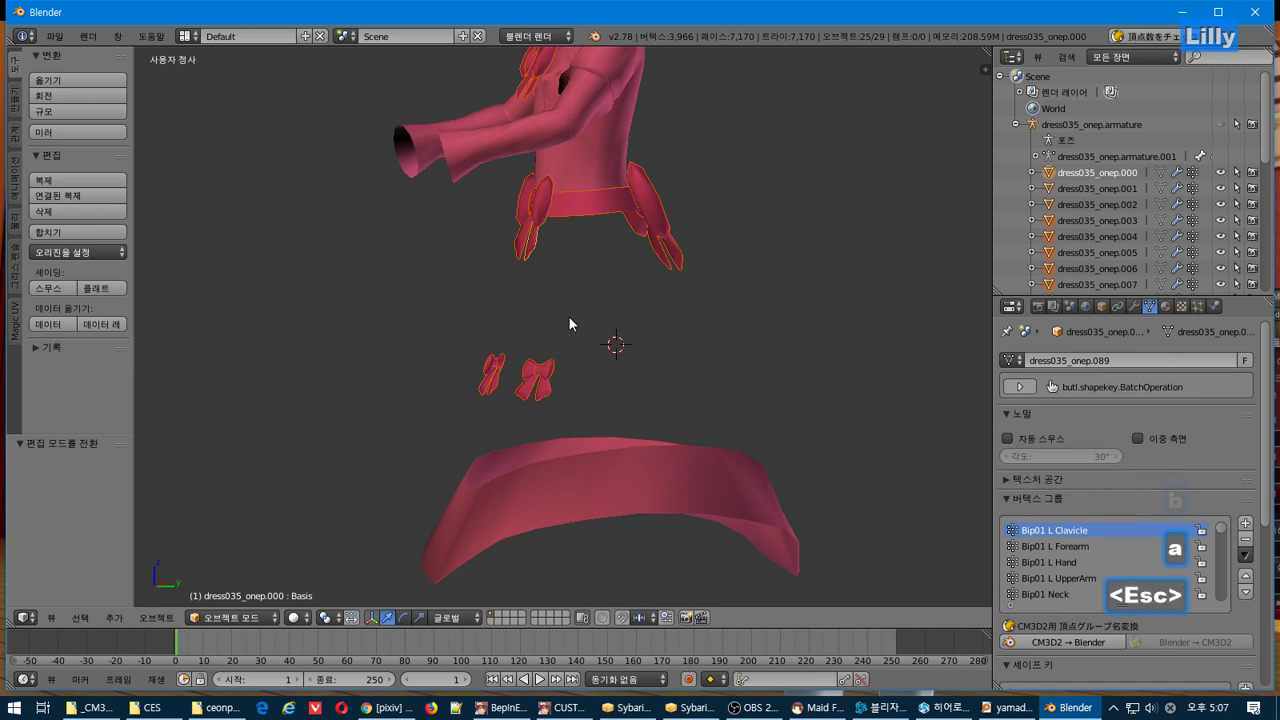
pyautogui.press('a')
pyautogui.press('b')
pyautogui.moveTo(569, 317); pyautogui.dragTo(447, 413)
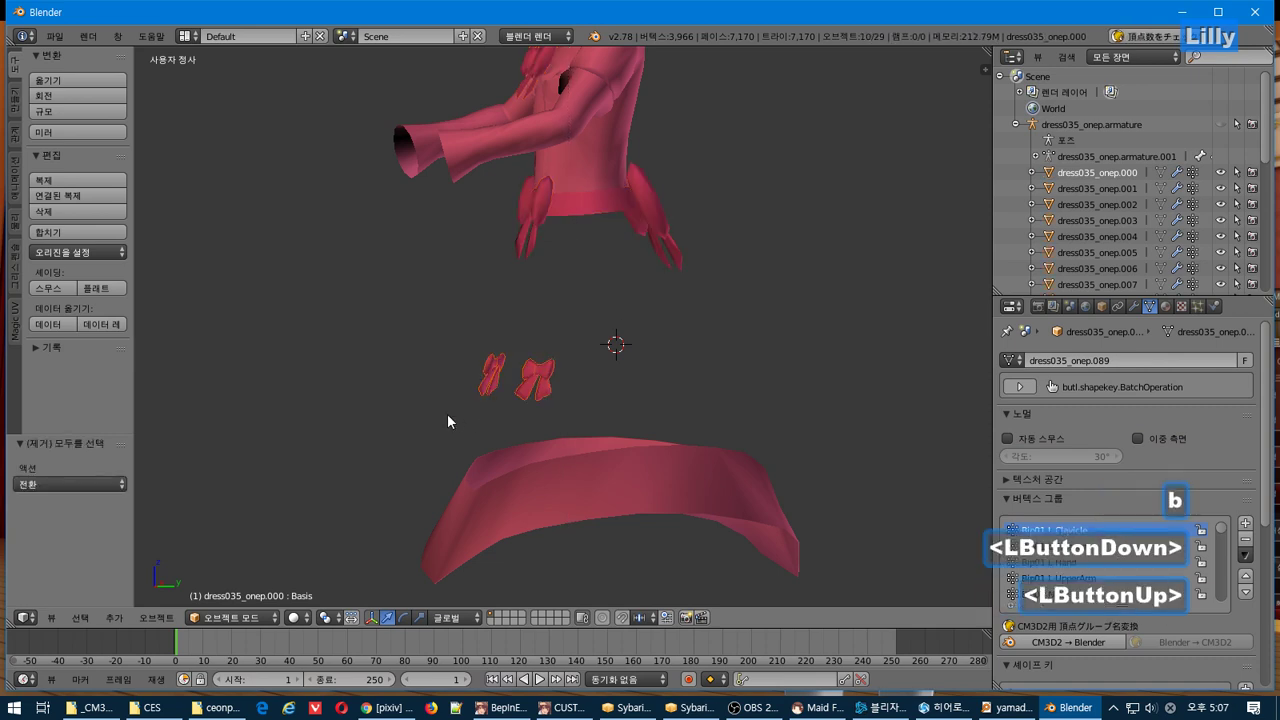
pyautogui.click(119, 232)
# - Show the skirt object dress035_onep.025 and move the selected small bows -0.094 along the global Y axis
pyautogui.moveTo(1266, 145); pyautogui.dragTo(1266, 275)
pyautogui.click(1220, 254)
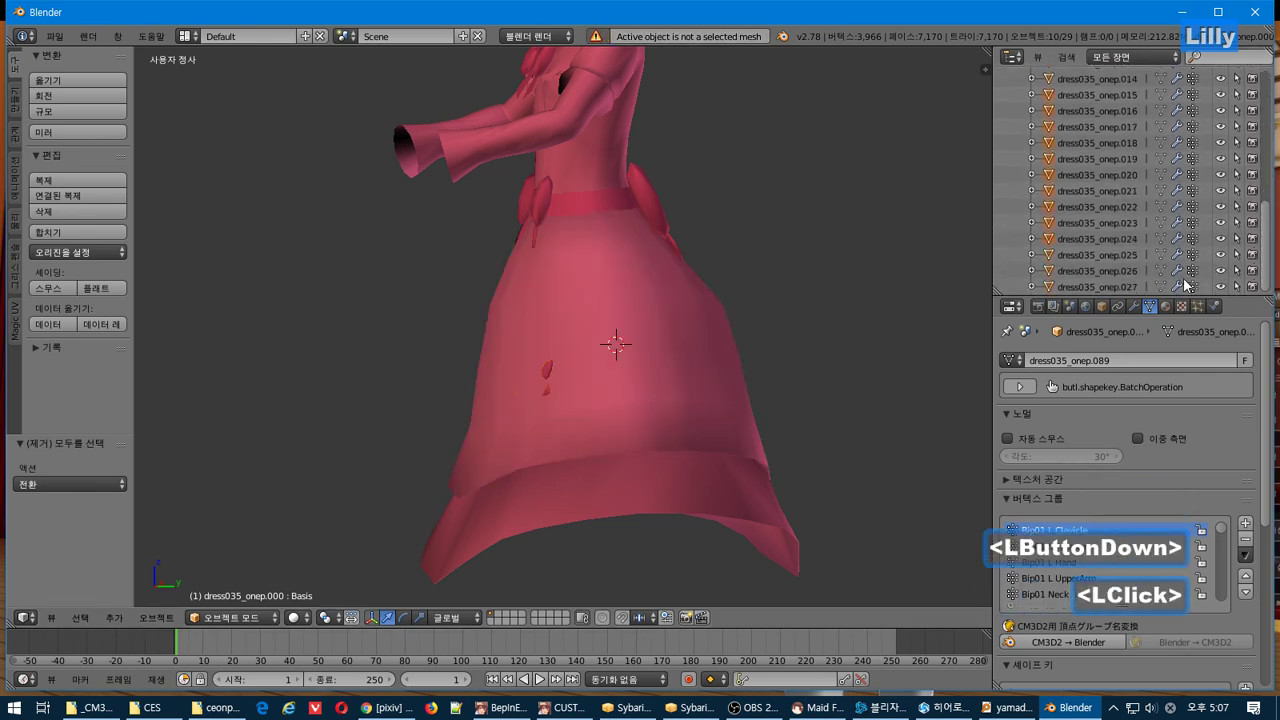
pyautogui.press('g')
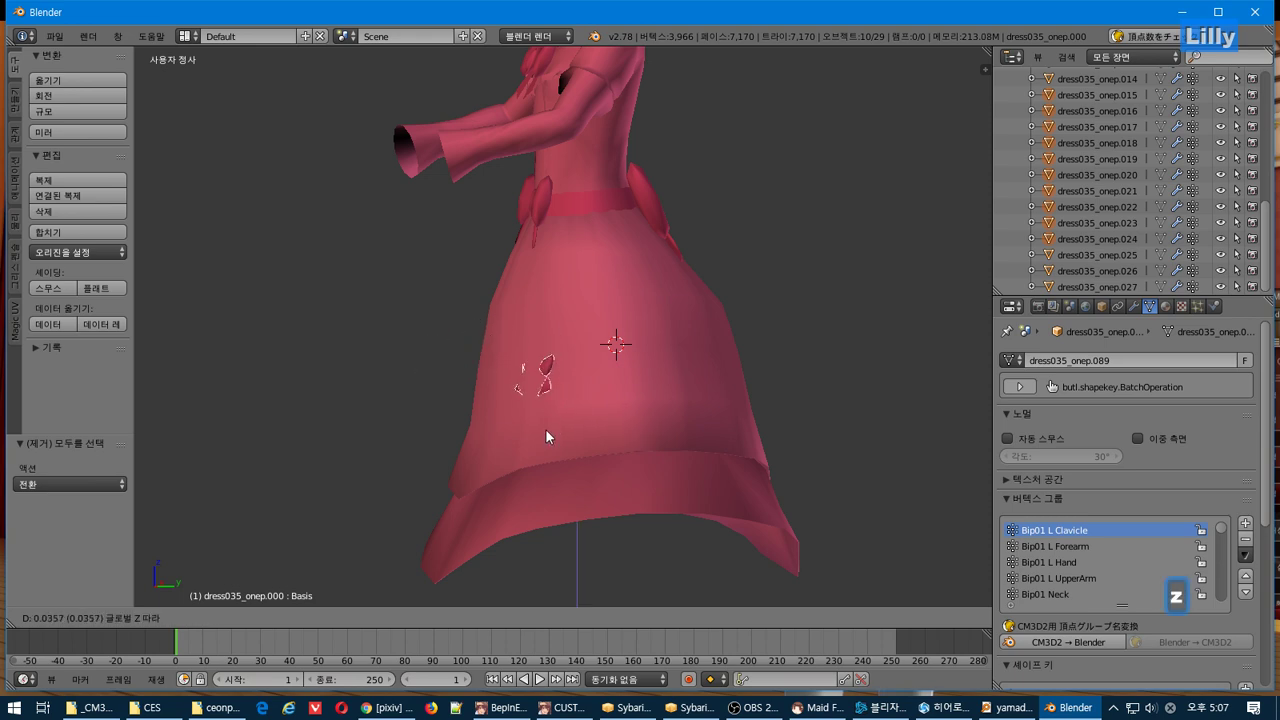
pyautogui.press('y')
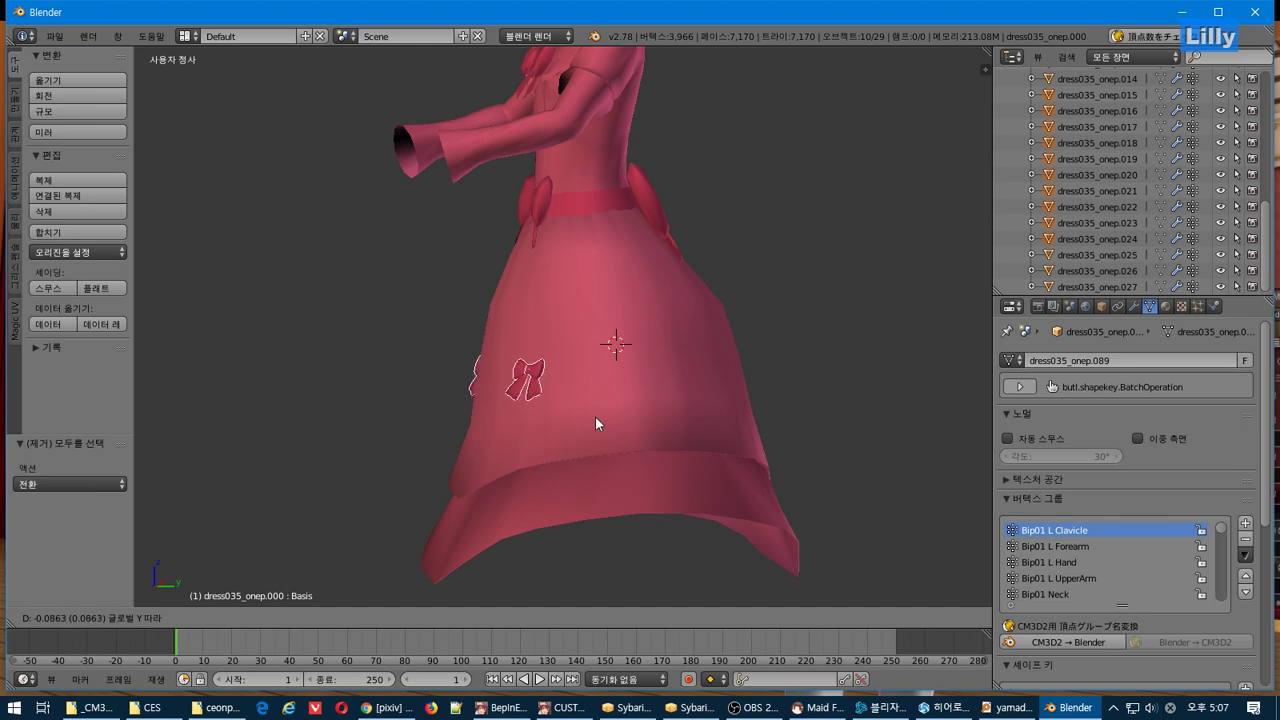
pyautogui.click(595, 416)
# - Hide the skirt dress035_onep.025 and the bodice dress035_onep.001 to expose the back waist bow's pieces
pyautogui.moveTo(595, 416); pyautogui.dragTo(485, 447, button='middle')
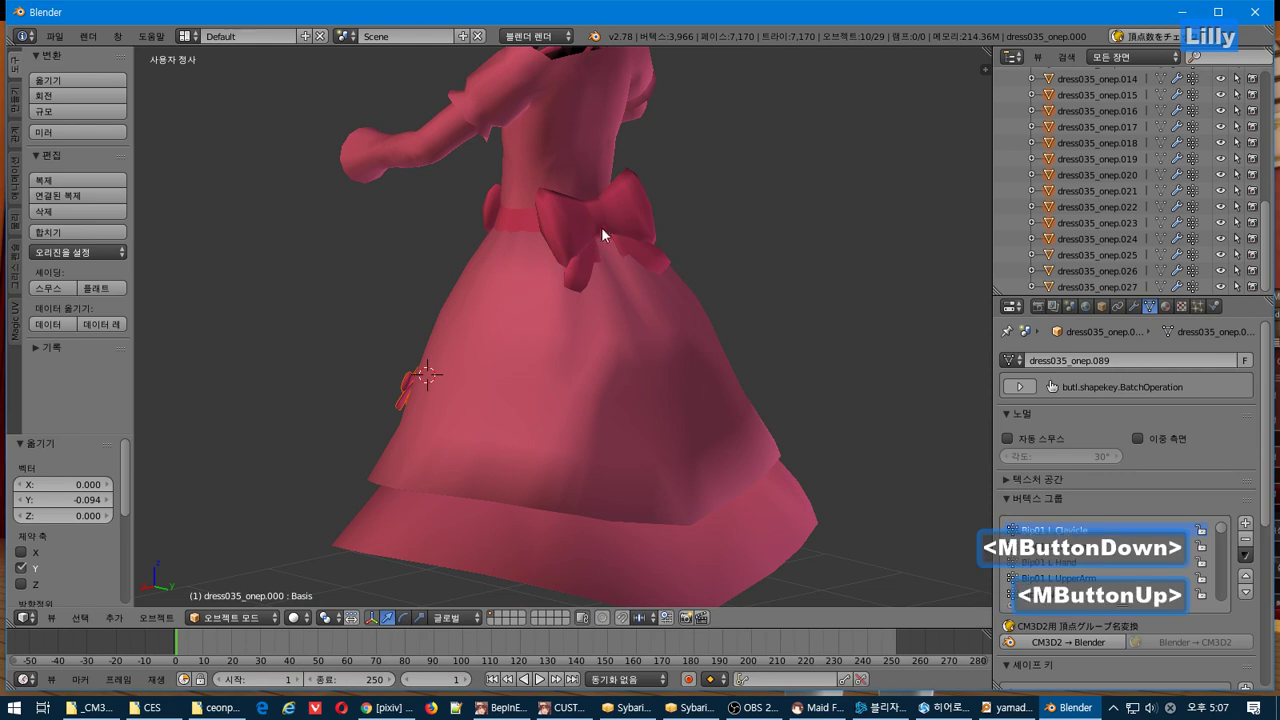
pyautogui.moveTo(670, 248); pyautogui.dragTo(689, 392, button='middle')
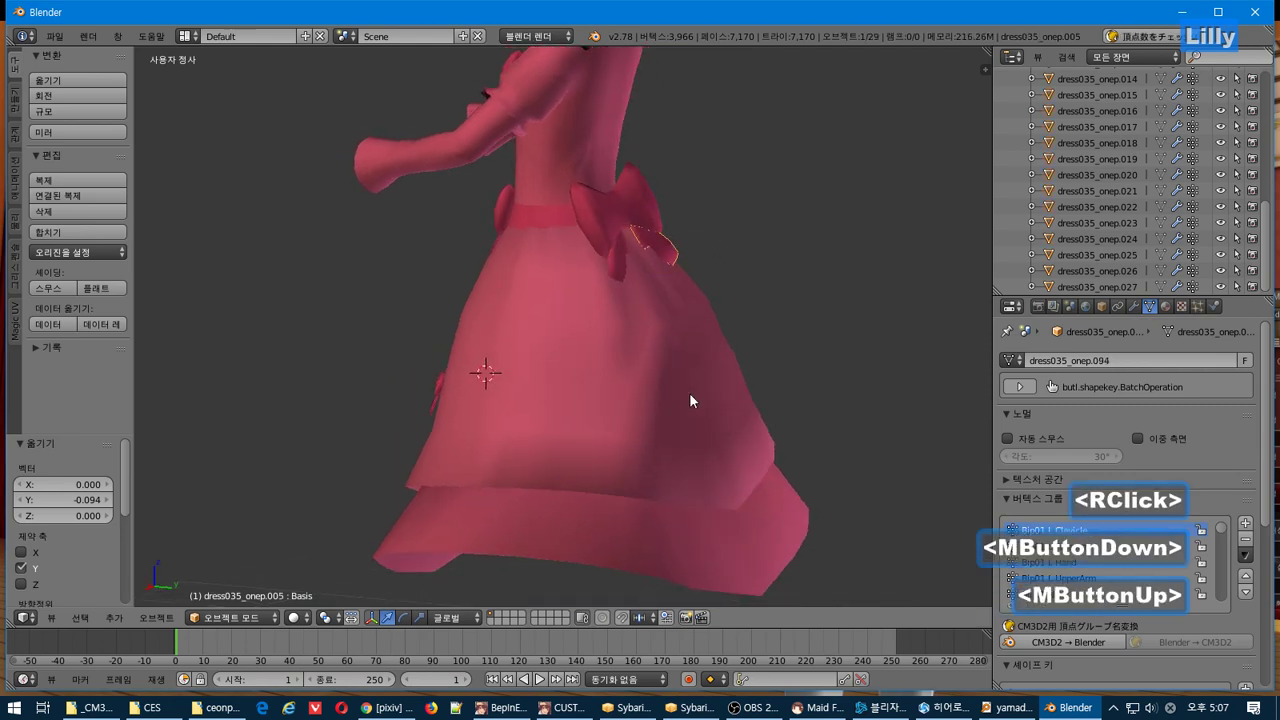
pyautogui.rightClick(689, 392)
pyautogui.click(1220, 255)
pyautogui.moveTo(620, 300); pyautogui.dragTo(703, 269, button='middle')
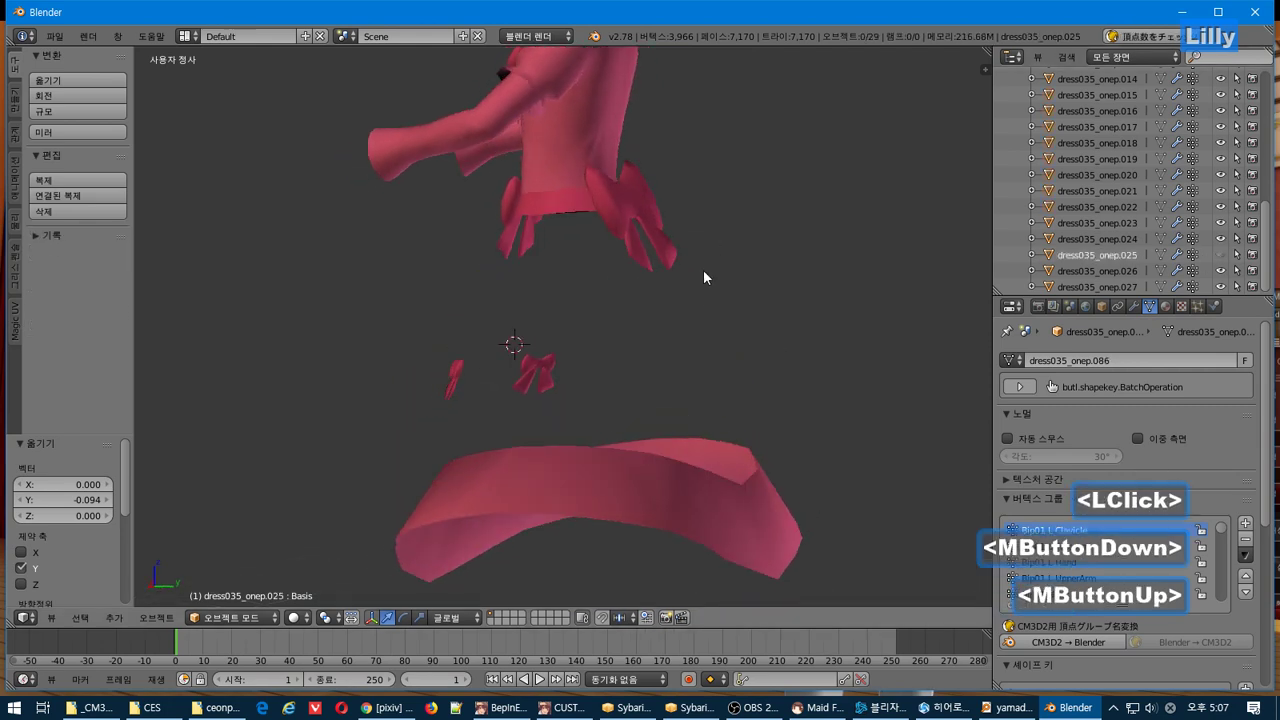
pyautogui.rightClick(534, 148)
pyautogui.scroll(8, 1198, 250)
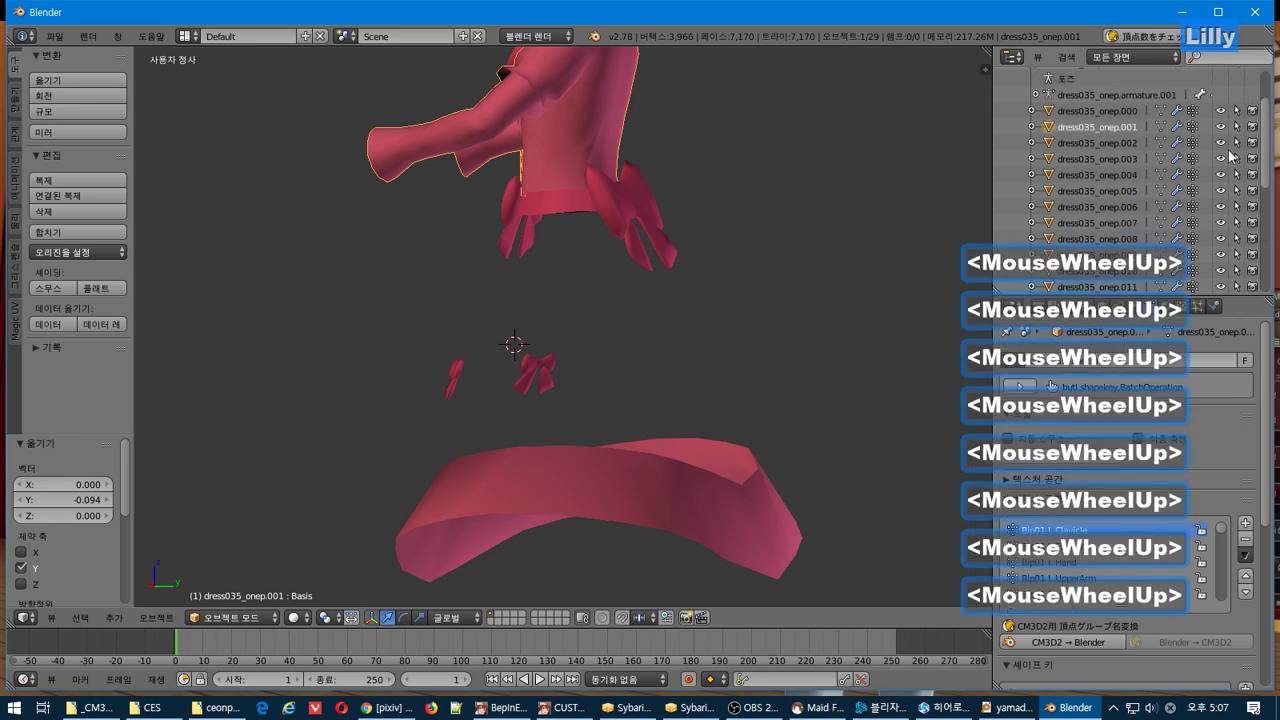
pyautogui.click(1221, 128)
pyautogui.moveTo(682, 312); pyautogui.dragTo(695, 281, button='middle')
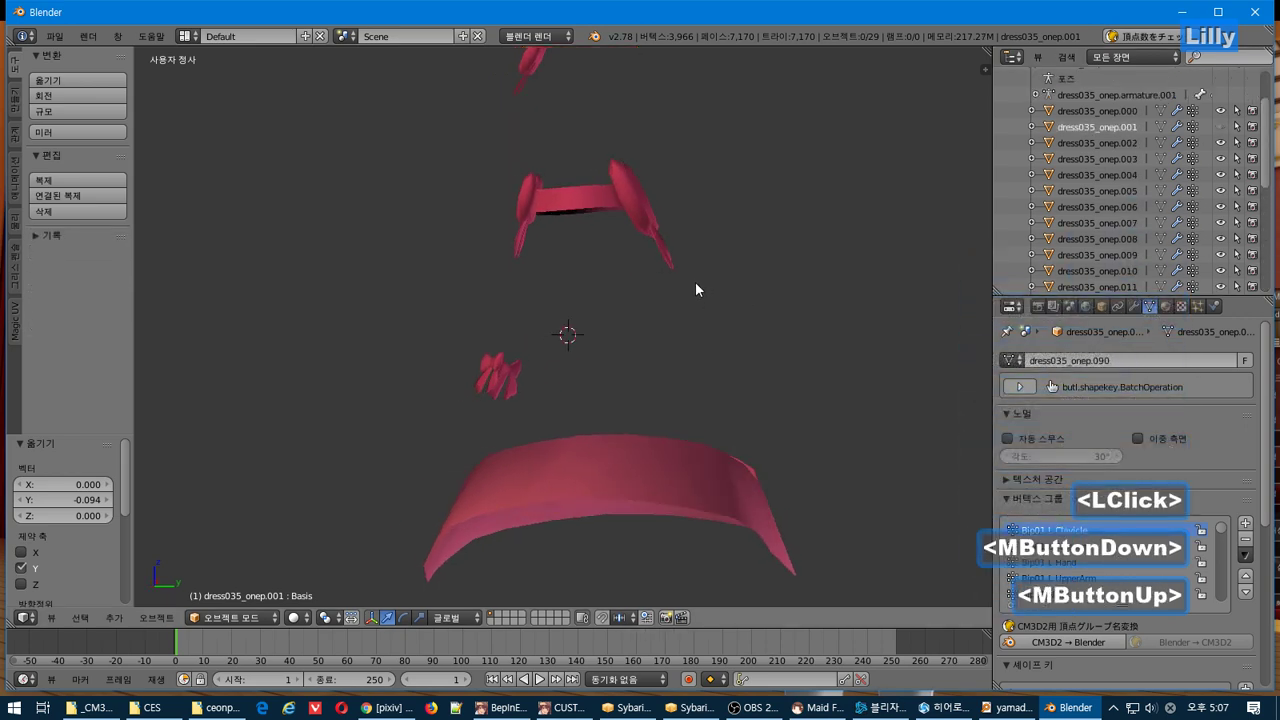
# - Select the back waist bow's pieces without the waistband and join them into dress035_onep.004
pyautogui.middleClick(697, 250)
pyautogui.press('b')
pyautogui.moveTo(714, 114); pyautogui.dragTo(599, 317)
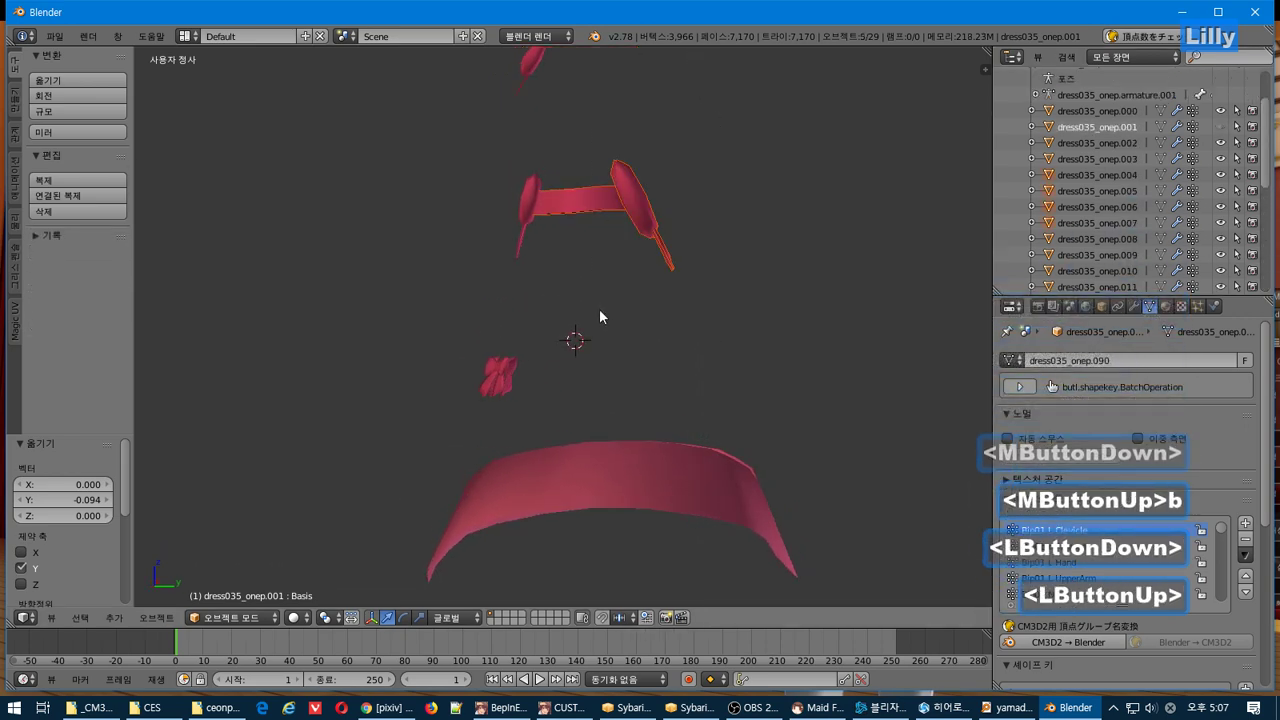
pyautogui.keyDown('shift'); pyautogui.rightClick(579, 208); pyautogui.keyUp('shift')
pyautogui.keyDown('shift'); pyautogui.rightClick(666, 251); pyautogui.keyUp('shift')
pyautogui.keyDown('shift'); pyautogui.rightClick(666, 251); pyautogui.keyUp('shift')
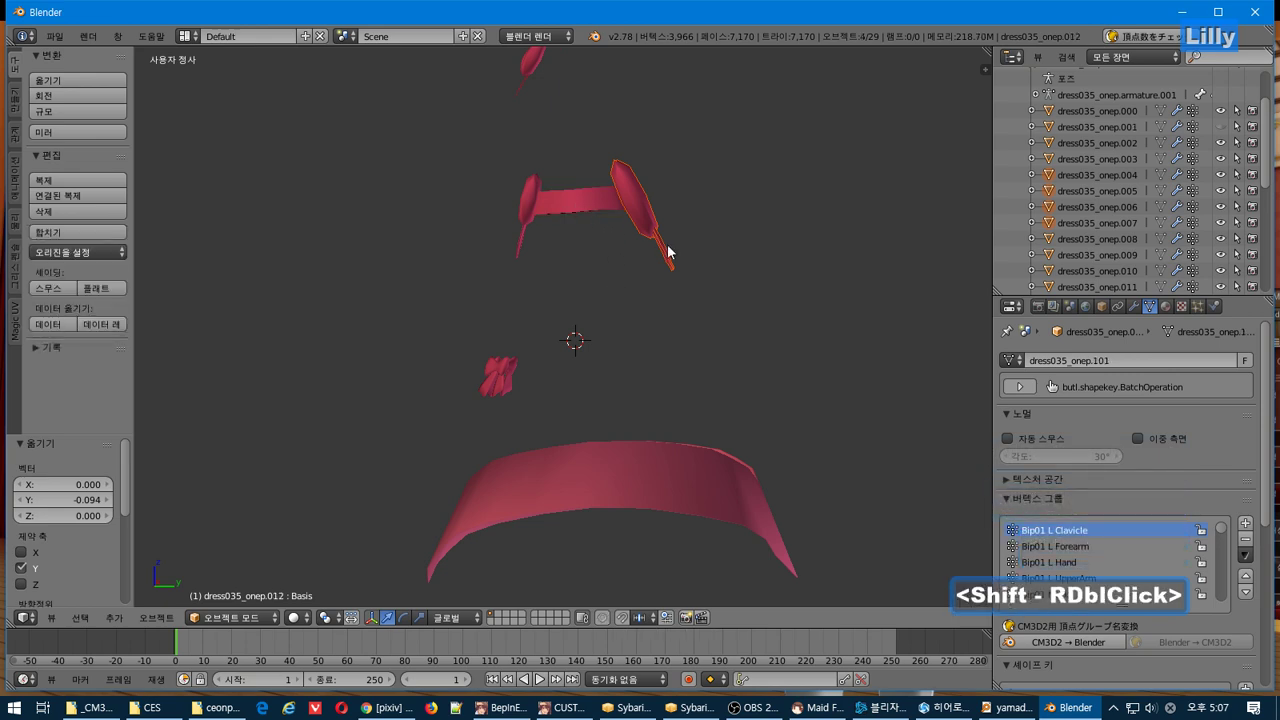
pyautogui.moveTo(666, 251); pyautogui.dragTo(692, 298, button='middle')
pyautogui.keyDown('shift'); pyautogui.rightClick(628, 275); pyautogui.keyUp('shift')
pyautogui.click(78, 232)
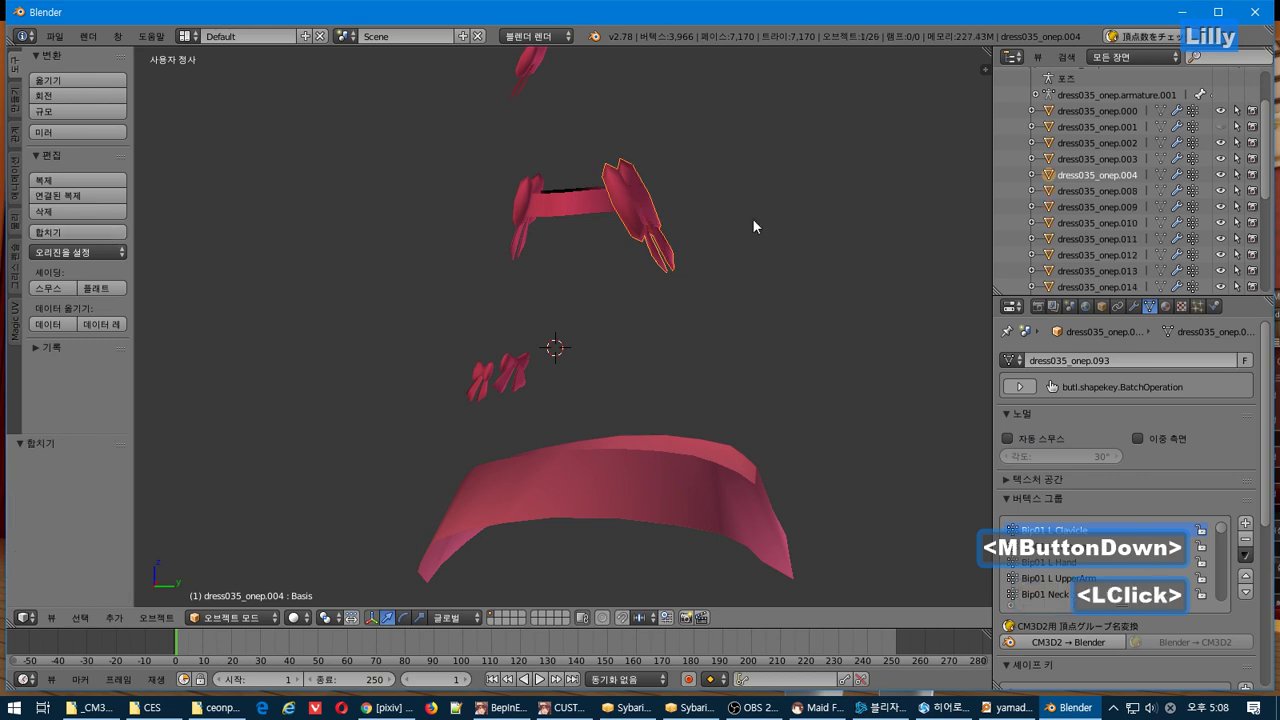
# - Show the bodice dress035_onep.001 and the skirt dress035_onep.025 again
pyautogui.moveTo(752, 218); pyautogui.dragTo(769, 221, button='middle')
pyautogui.click(1222, 127)
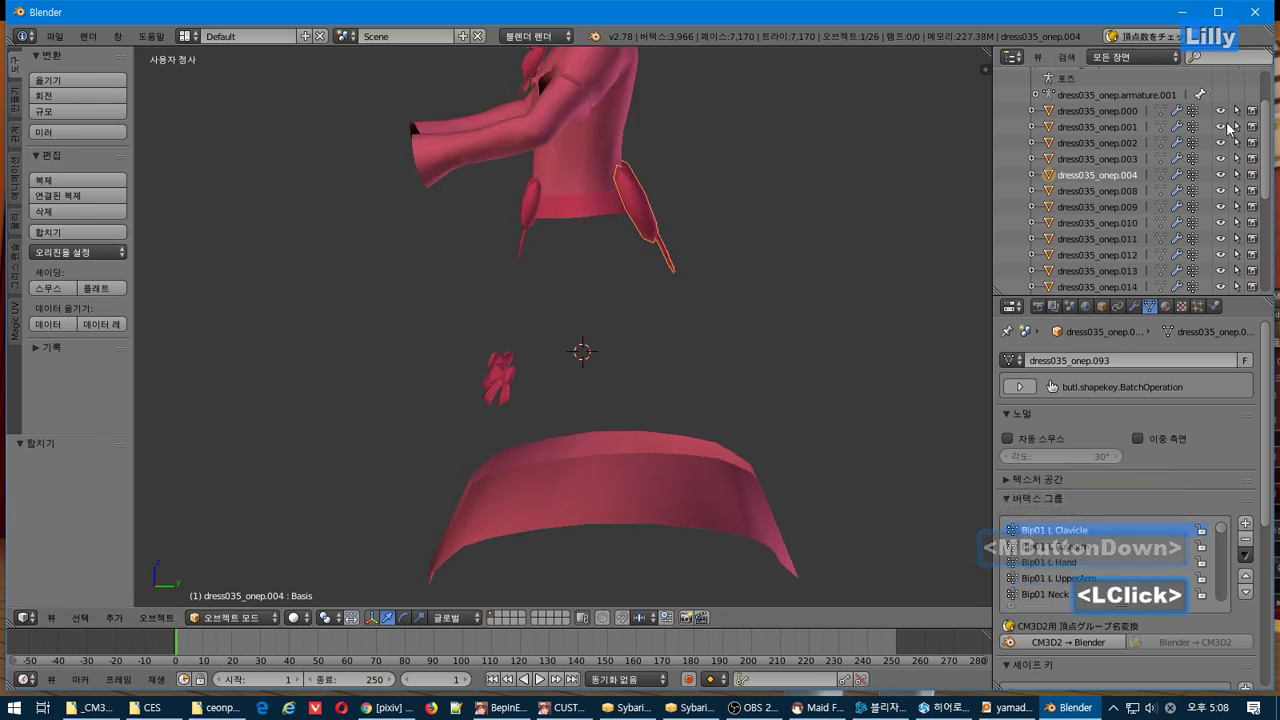
pyautogui.scroll(-8, 1222, 180)
pyautogui.click(1219, 256)
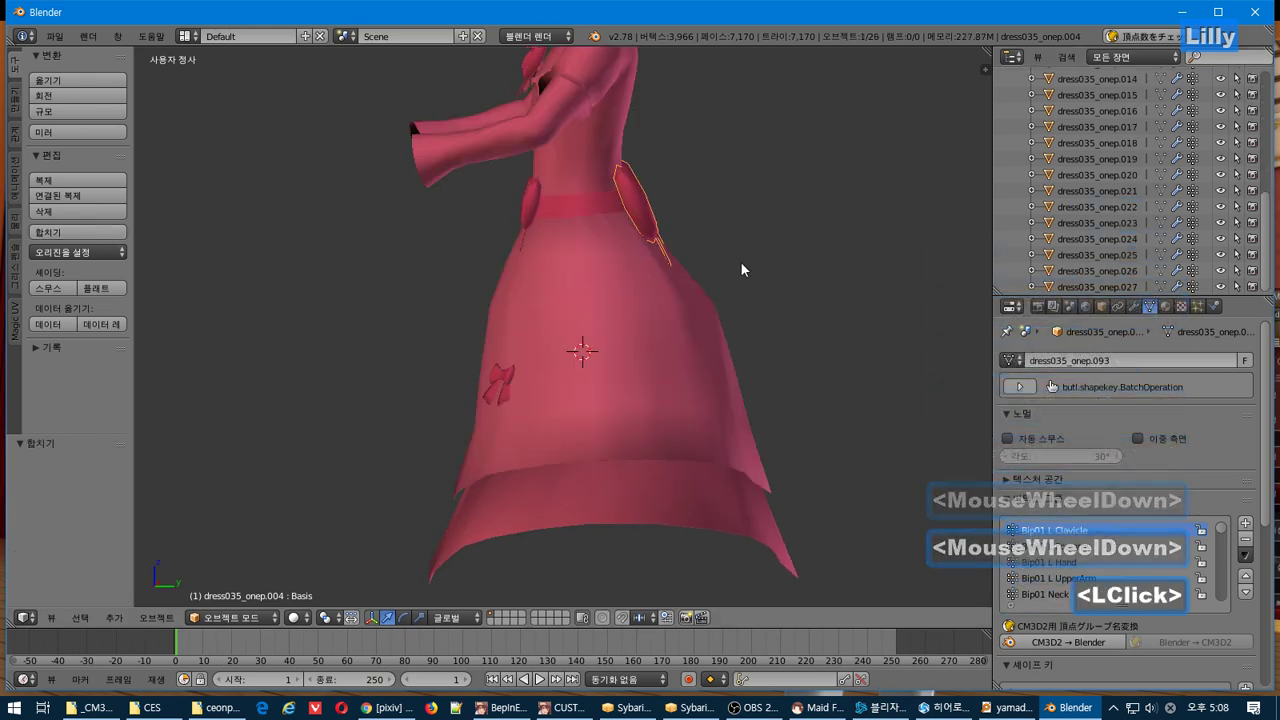
# - Move the joined back bow 0.041 along the global Y axis, outward from the waist
pyautogui.scroll(3, 745, 240)
pyautogui.keyDown('shift'); pyautogui.moveTo(748, 221); pyautogui.dragTo(662, 303, button='middle'); pyautogui.keyUp('shift')
pyautogui.scroll(1, 667, 303)
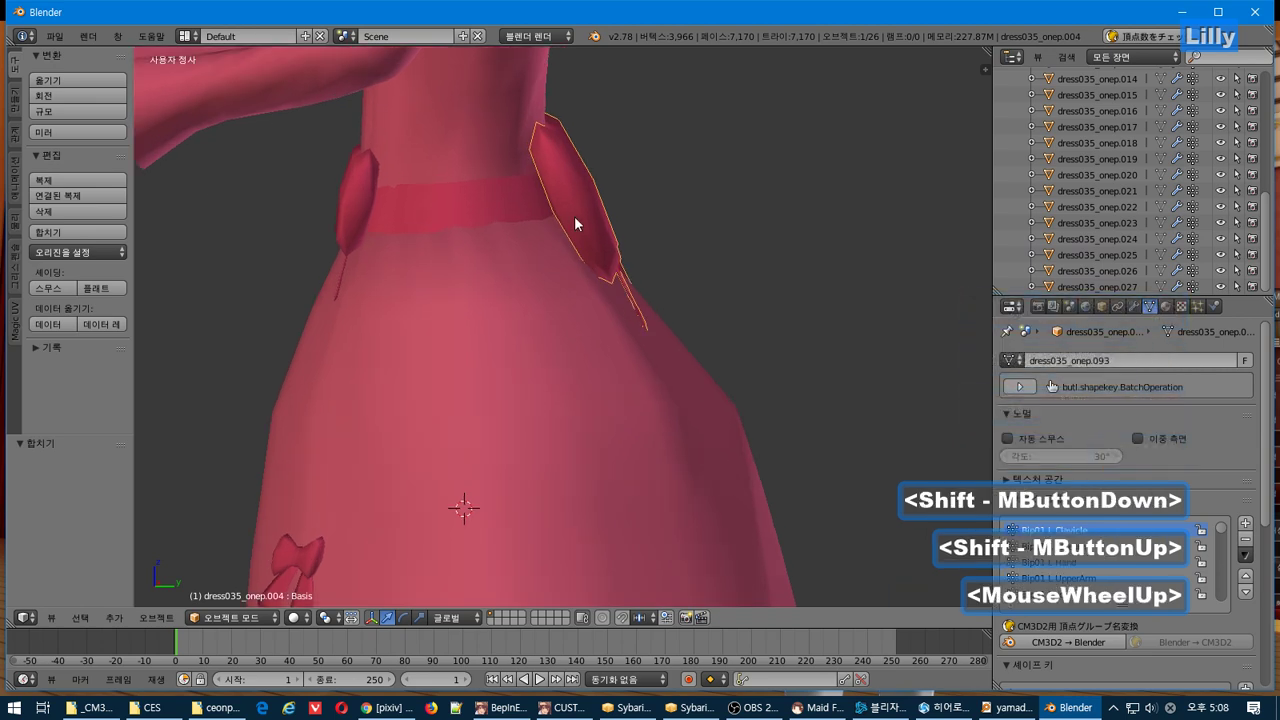
pyautogui.press('g')
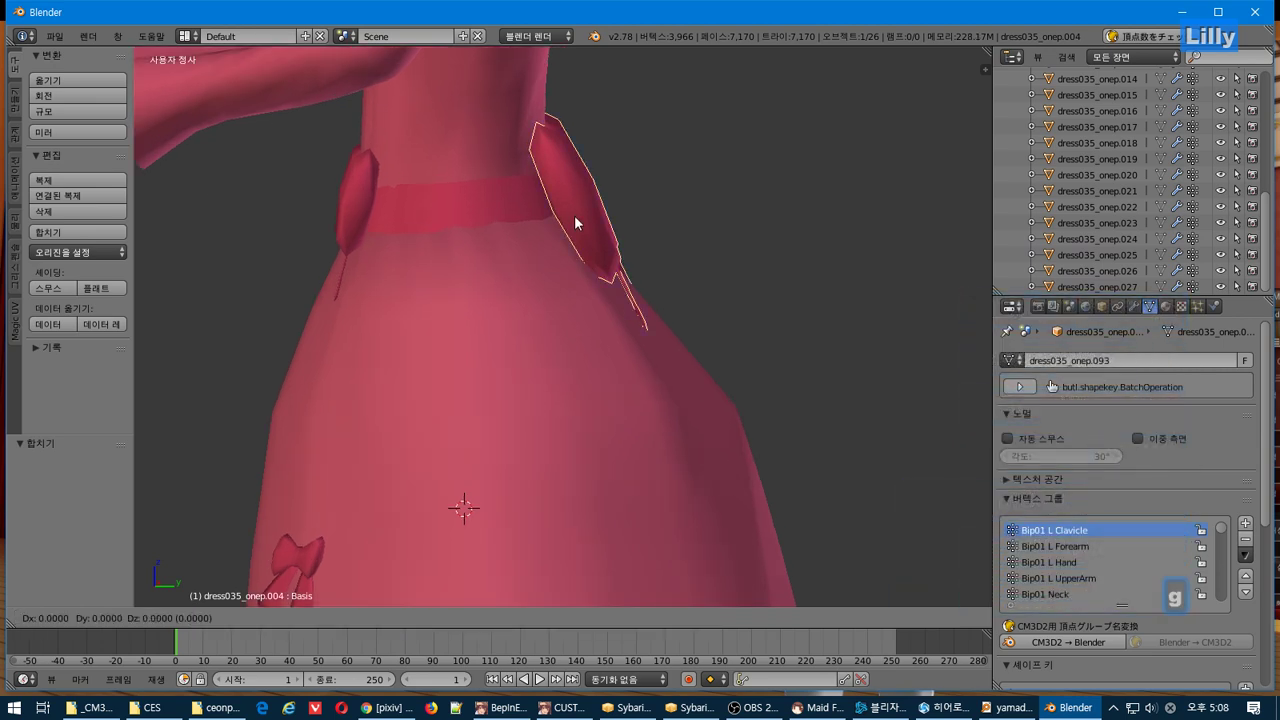
pyautogui.press('y')
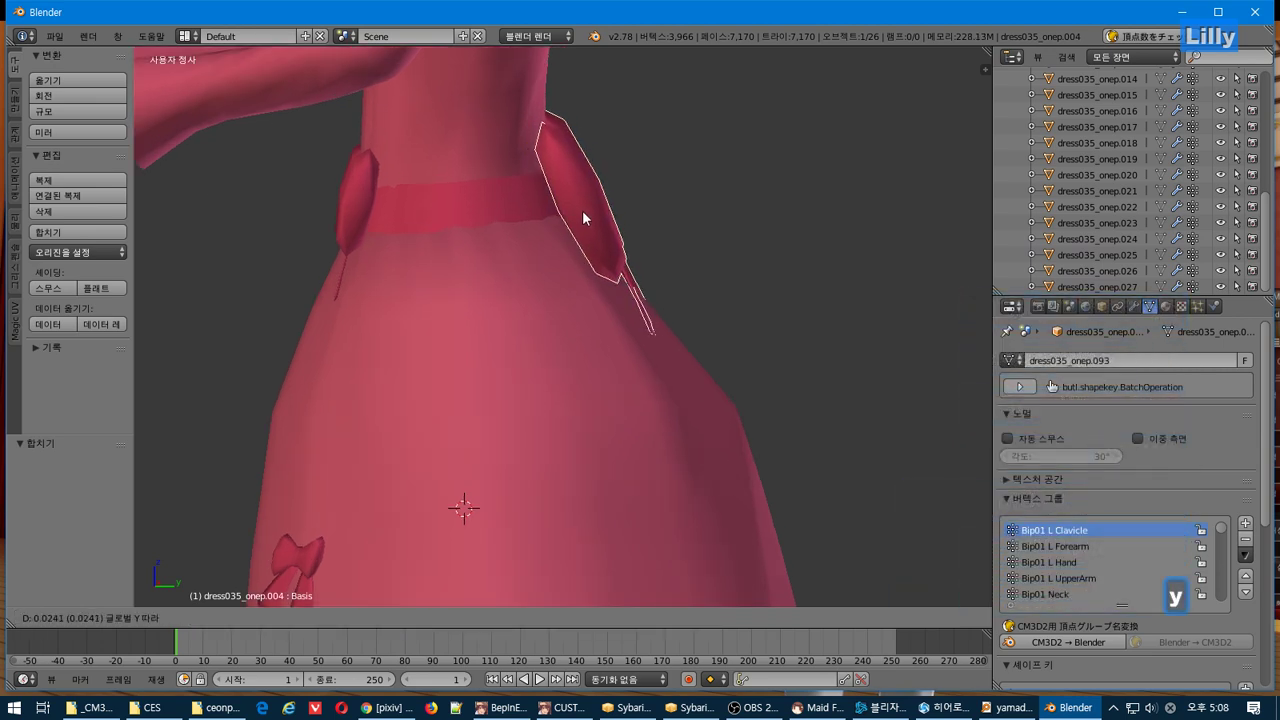
pyautogui.click(585, 212)
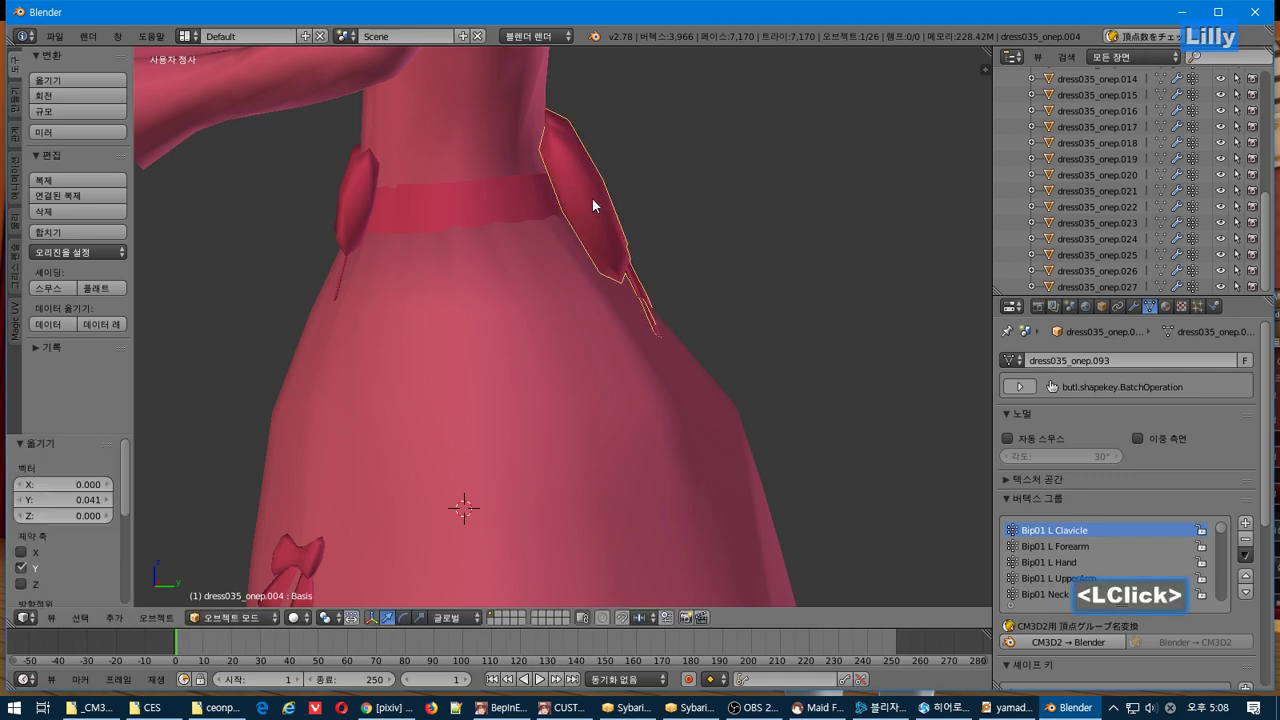
# - Rotate the back bow's whole mesh in Edit Mode to follow the skirt's slope, and return to Object Mode
pyautogui.moveTo(592, 205); pyautogui.dragTo(665, 195, button='middle')
pyautogui.press('Tab')
pyautogui.press('a')
pyautogui.press('r')
pyautogui.click(640, 178)
pyautogui.press('Tab')
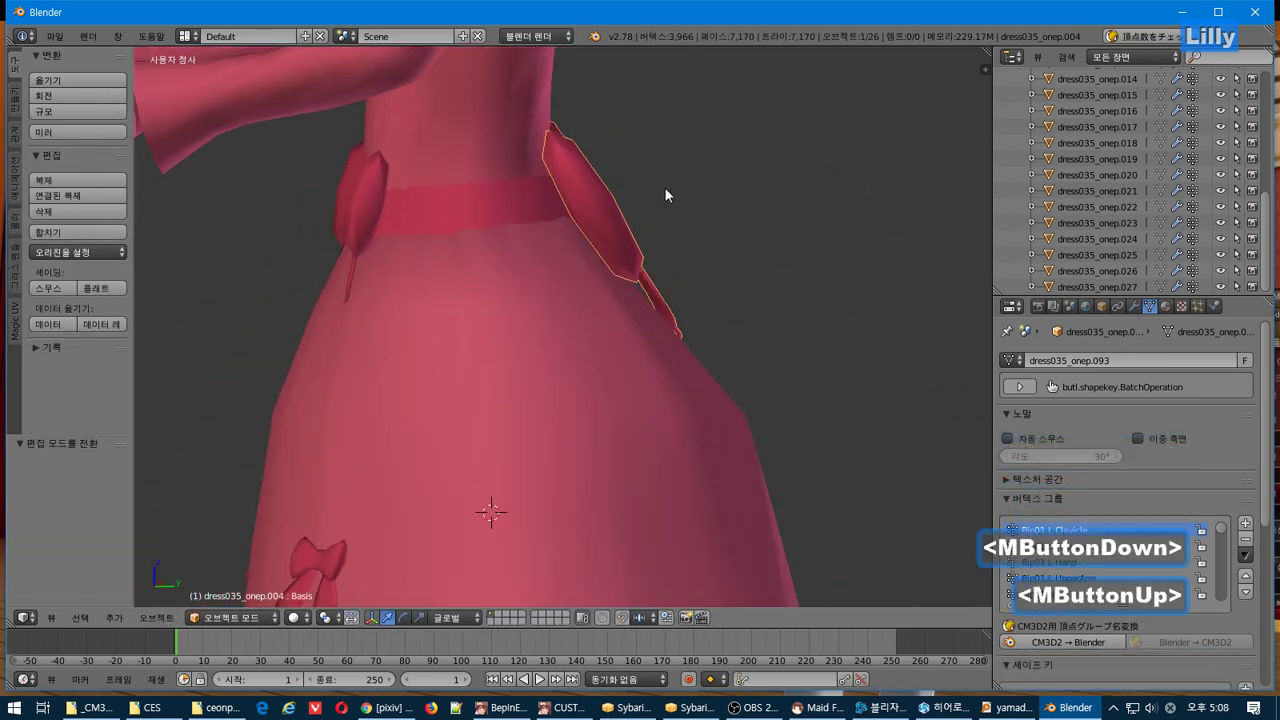
# - Select all the dress objects and join them into the single mesh dress035_onep.004
pyautogui.scroll(-3, 623, 246)
pyautogui.scroll(-3, 617, 257)
pyautogui.moveTo(623, 246)
pyautogui.mouseDown(button='middle')
pyautogui.moveTo(617, 257)
pyautogui.moveTo(637, 262)
pyautogui.mouseUp(button='middle')
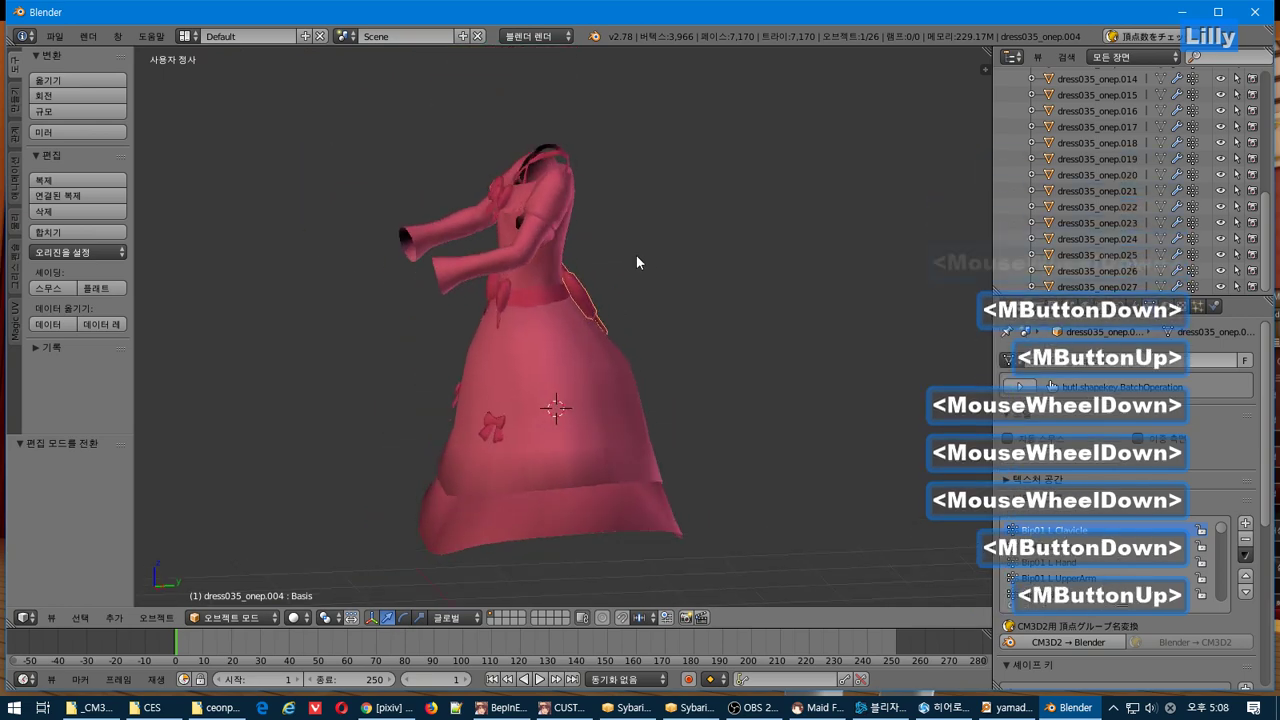
pyautogui.press('a')
pyautogui.press('a')
pyautogui.scroll(8, 1236, 203)
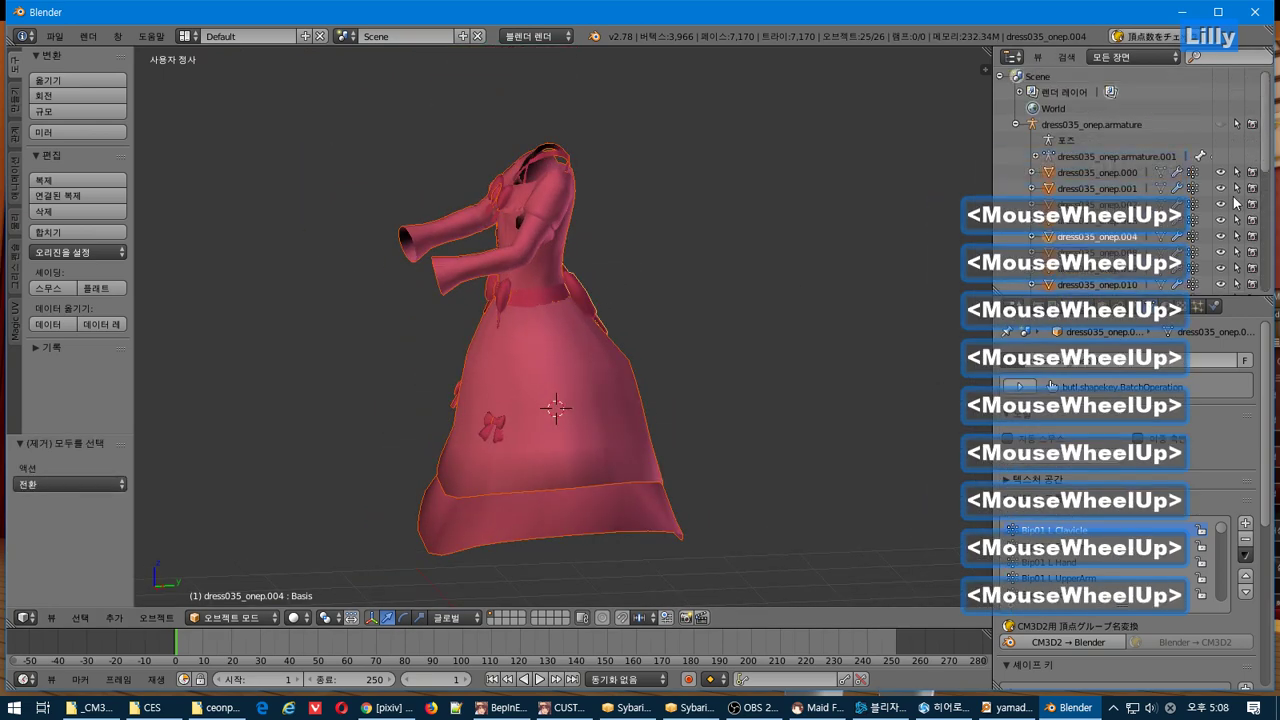
pyautogui.scroll(-10, 1236, 203)
pyautogui.scroll(10, 1200, 234)
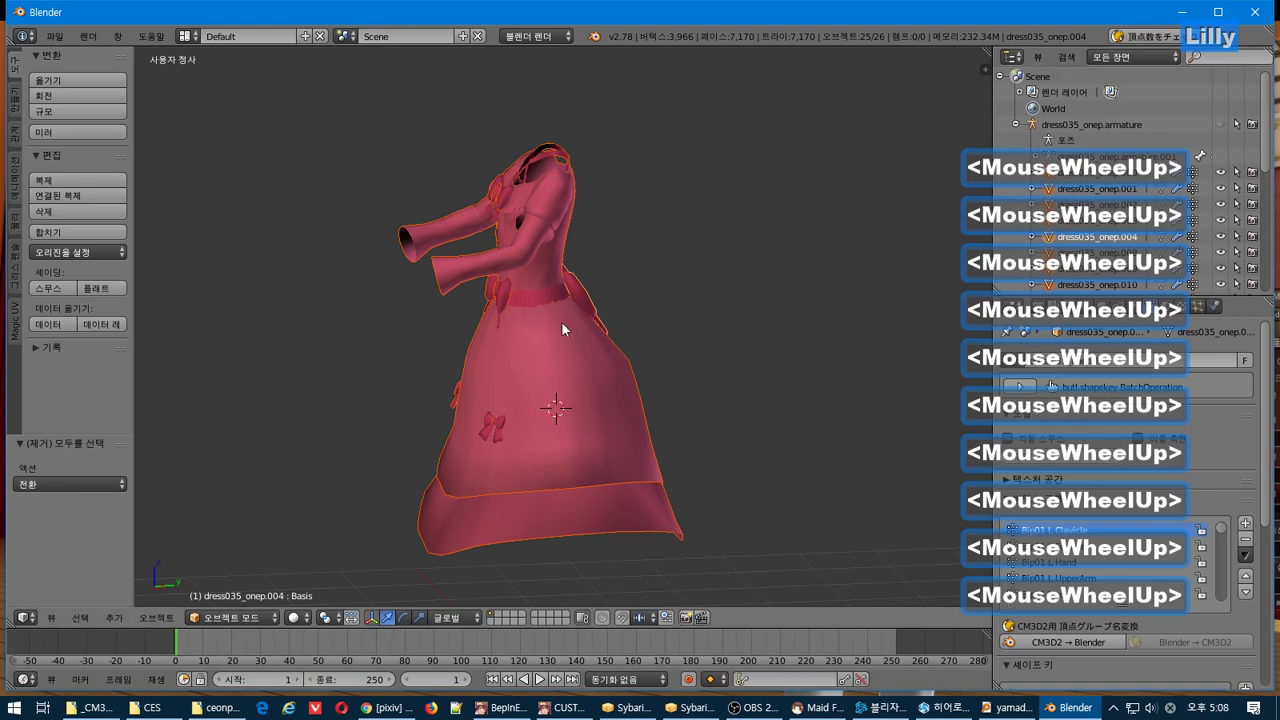
pyautogui.click(102, 230)
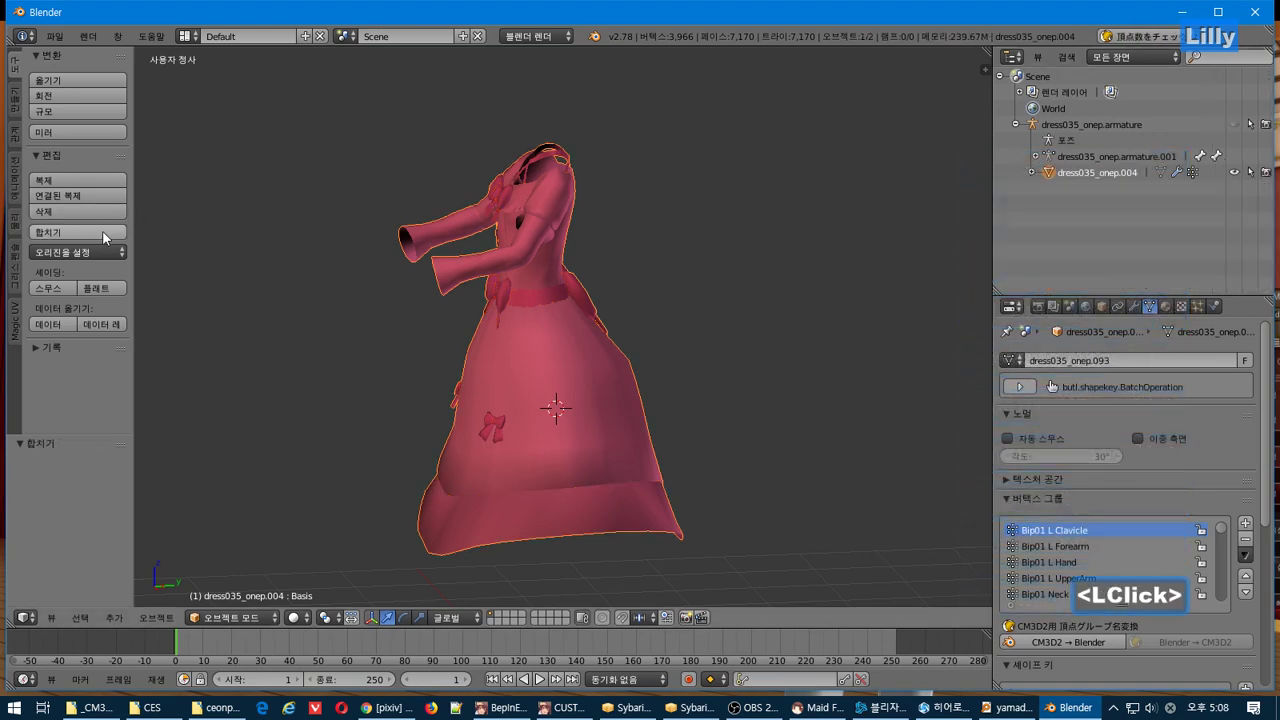
# - Export the joined dress as a CM3D2 model, overwriting yamadaE_onep_n777.model in the 山田エルフ folder
pyautogui.click(56, 37)
pyautogui.moveTo(197, 345)
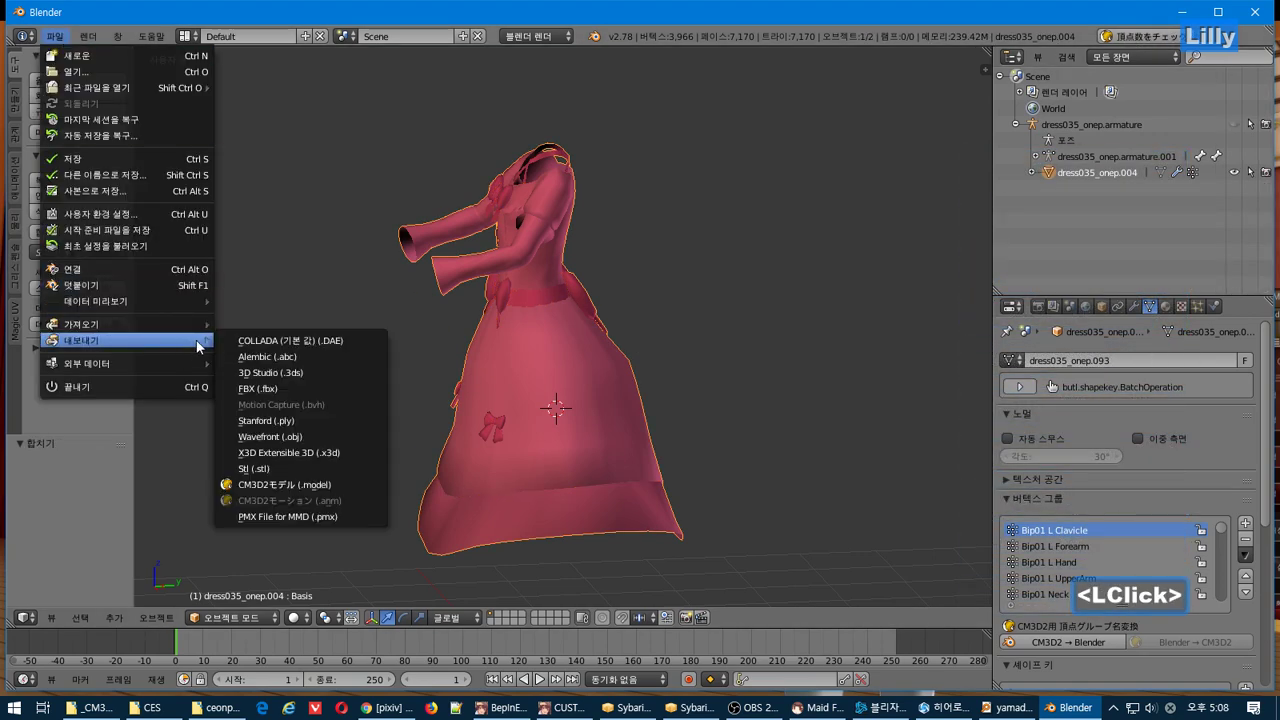
pyautogui.click(369, 486)
pyautogui.click(354, 227)
pyautogui.press('Return')
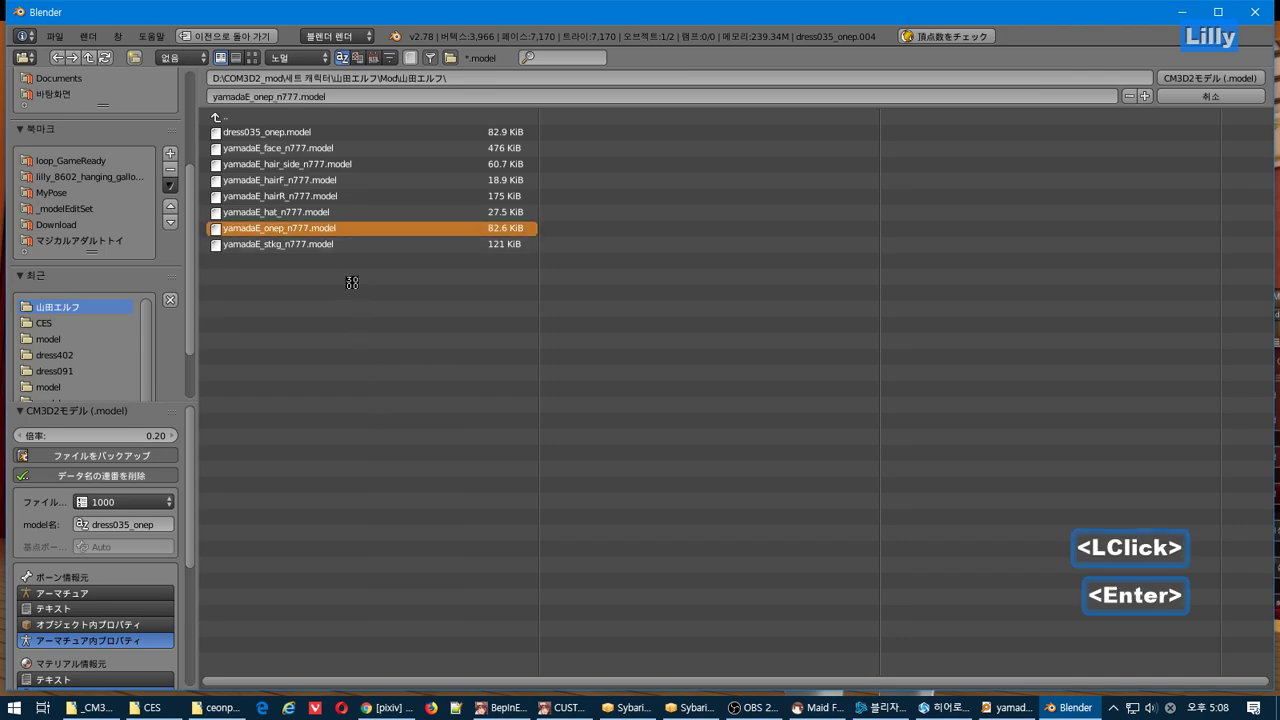
# - Switch to the game, reapply the edited one-piece, examine its skirt and bows from several angles, and return to Blender
pyautogui.hotkey('alt', 'Tab')
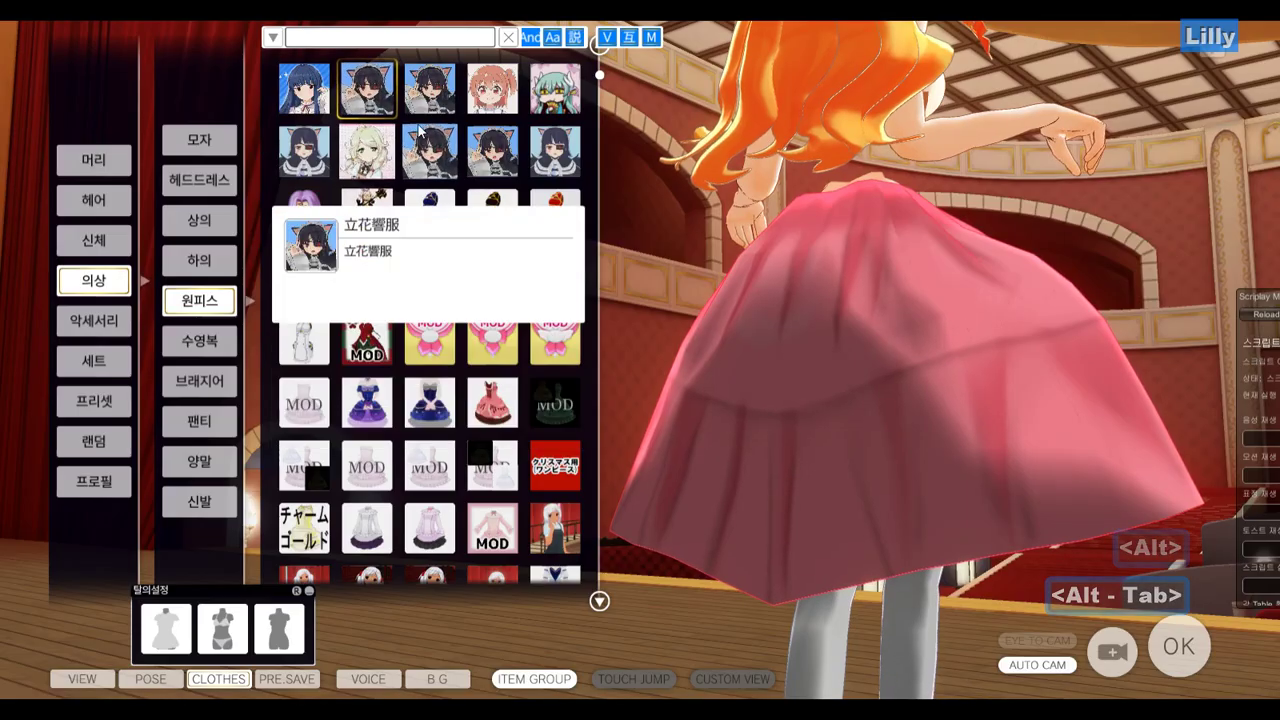
pyautogui.click(352, 106)
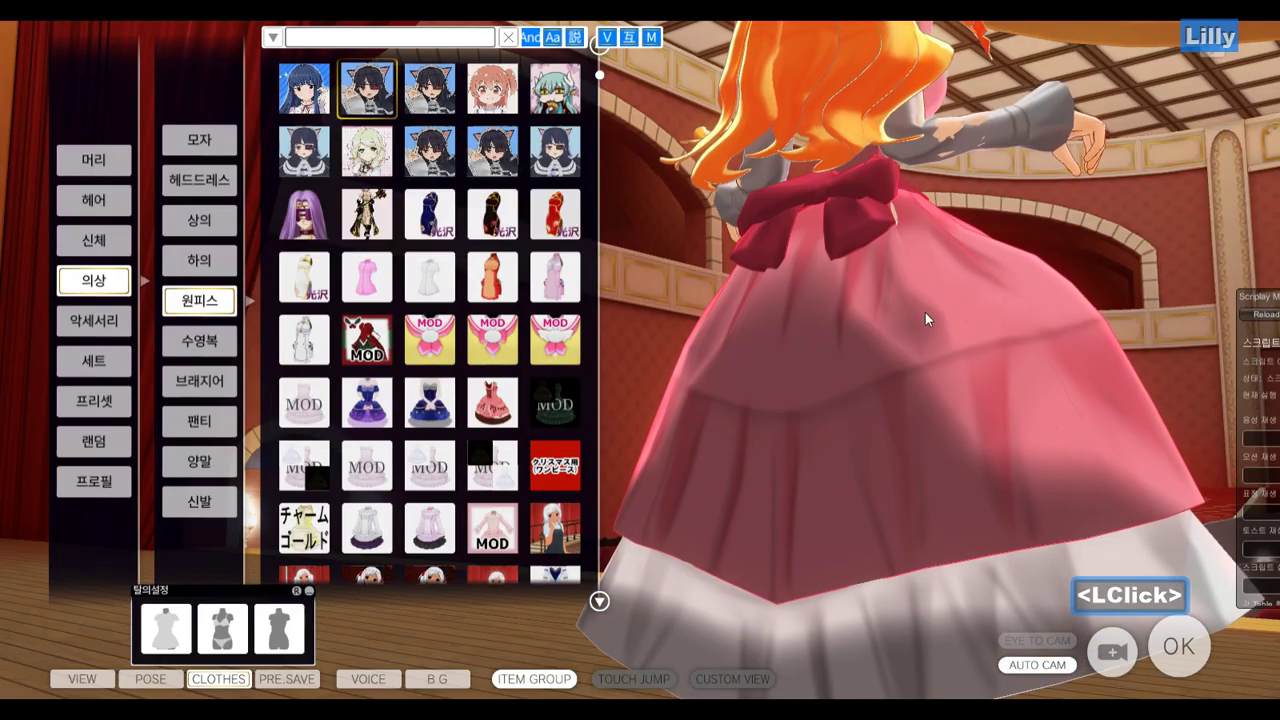
pyautogui.scroll(-4, 925, 315)
pyautogui.moveTo(926, 323); pyautogui.dragTo(957, 353, button='right')
pyautogui.scroll(-2, 957, 353)
pyautogui.moveTo(957, 353); pyautogui.dragTo(956, 370, button='middle')
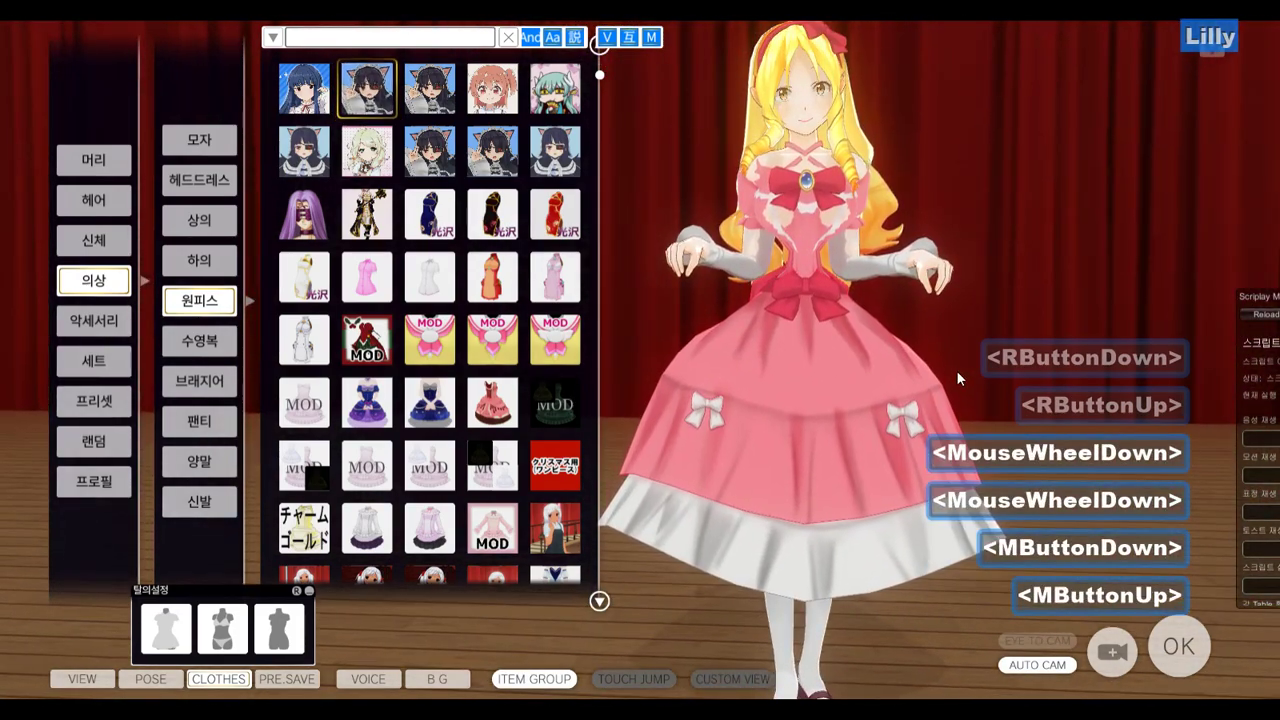
pyautogui.moveTo(956, 370); pyautogui.dragTo(886, 384, button='right')
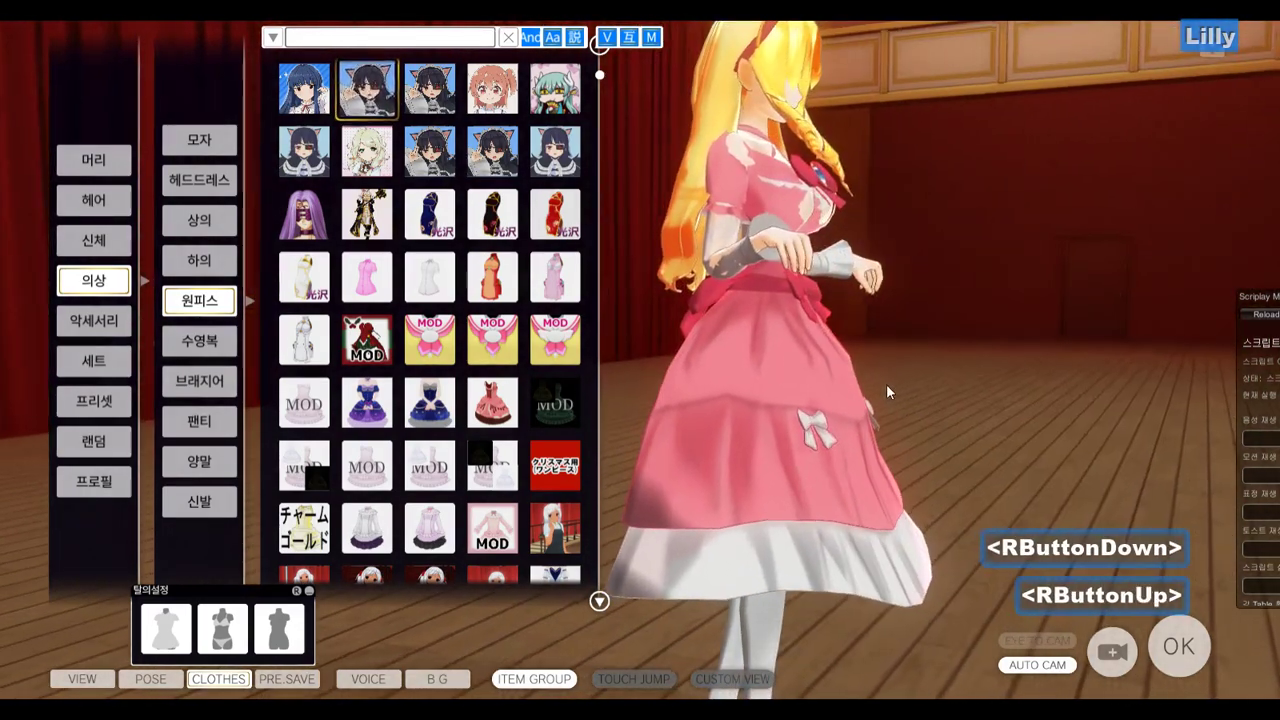
pyautogui.scroll(3, 886, 384)
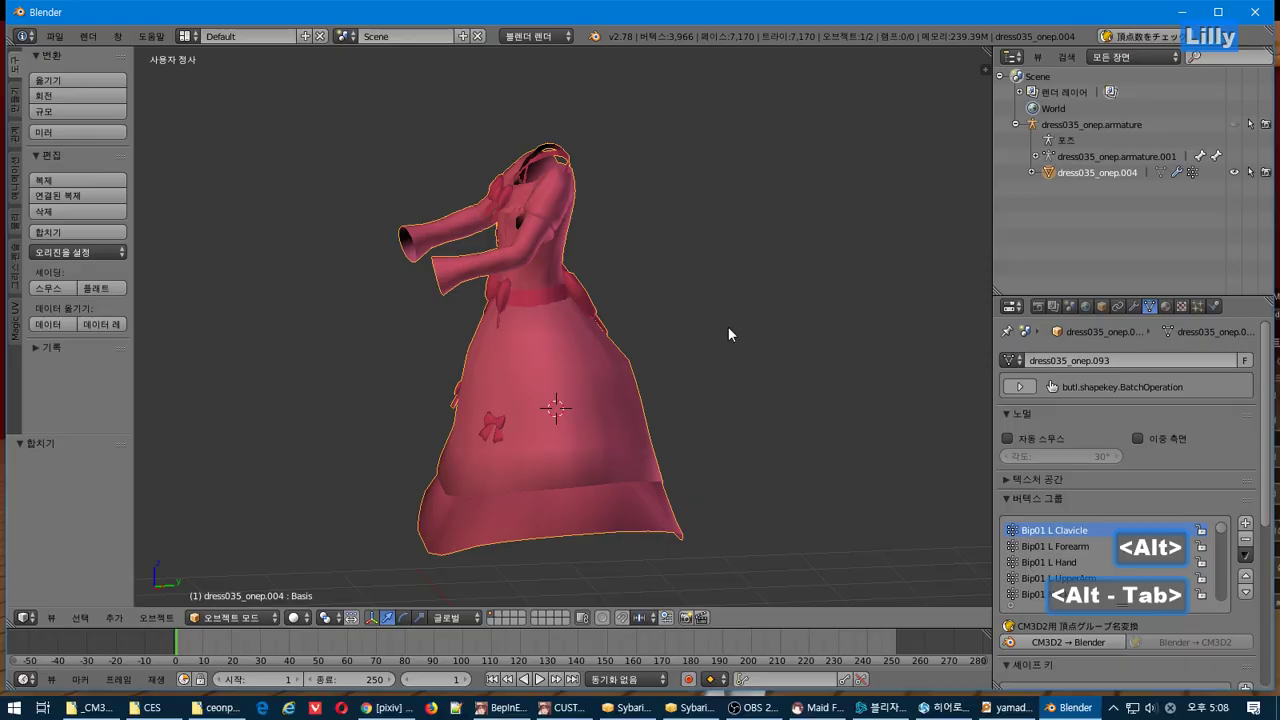
pyautogui.hotkey('alt', 'Tab')
# - Examine the joined dress from the front and its full mesh in Edit Mode
pyautogui.moveTo(581, 357); pyautogui.dragTo(738, 345, button='middle')
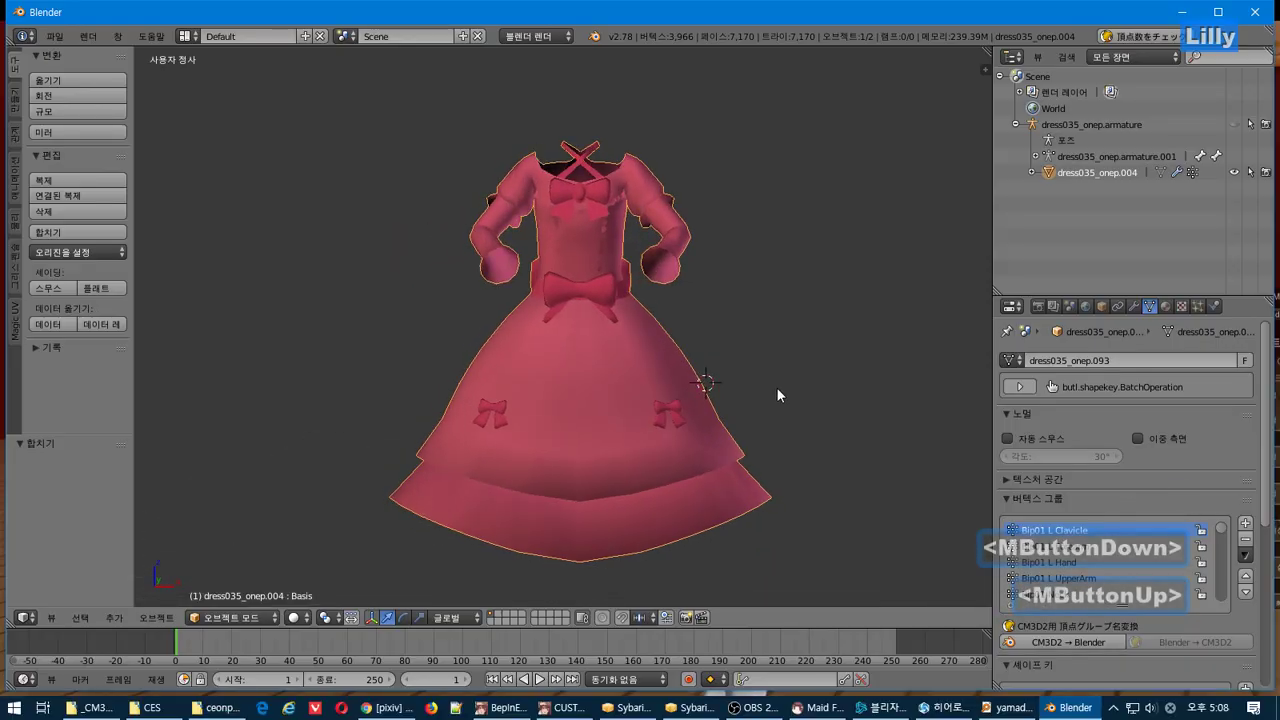
pyautogui.scroll(3, 777, 388)
pyautogui.moveTo(774, 384); pyautogui.dragTo(677, 309, button='middle')
pyautogui.press('Tab')
pyautogui.press('Tab')
pyautogui.press('Tab')
pyautogui.press('a')
pyautogui.press('a')
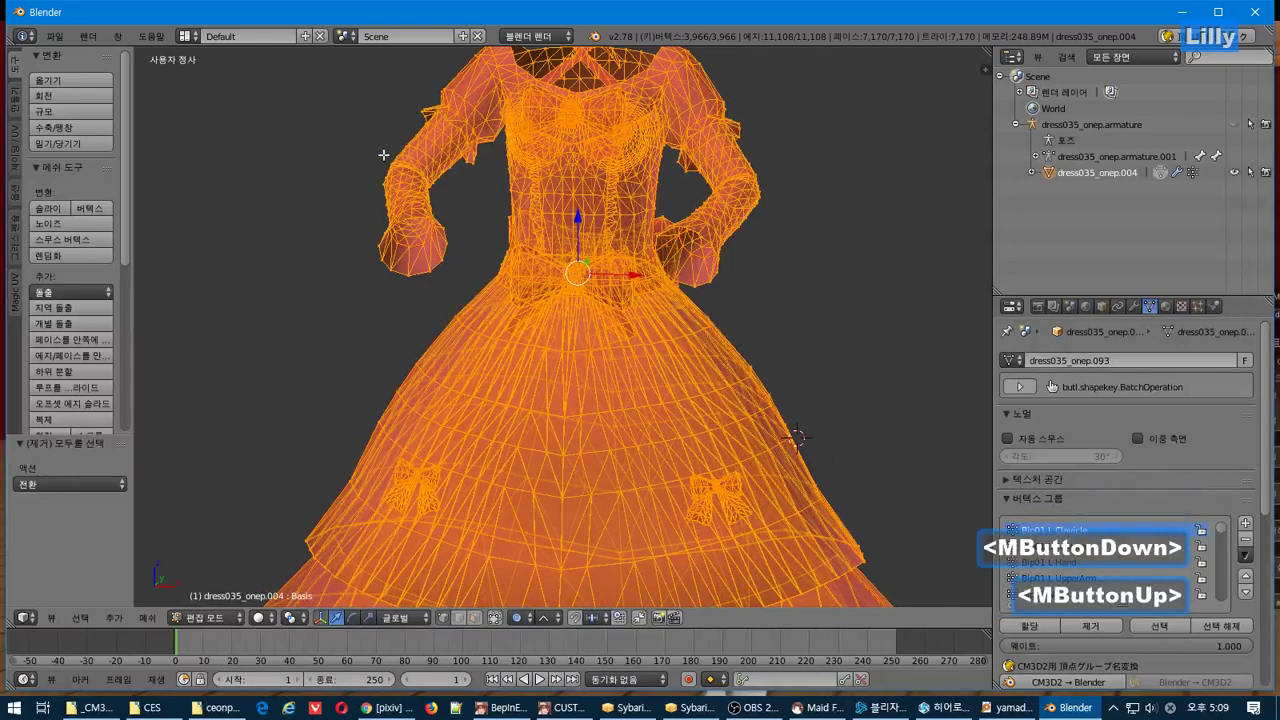
# - Return the joined dress to Object Mode and open the CM3D2 model import at the 山田エルフ folder
pyautogui.press('Tab')
pyautogui.click(54, 36)
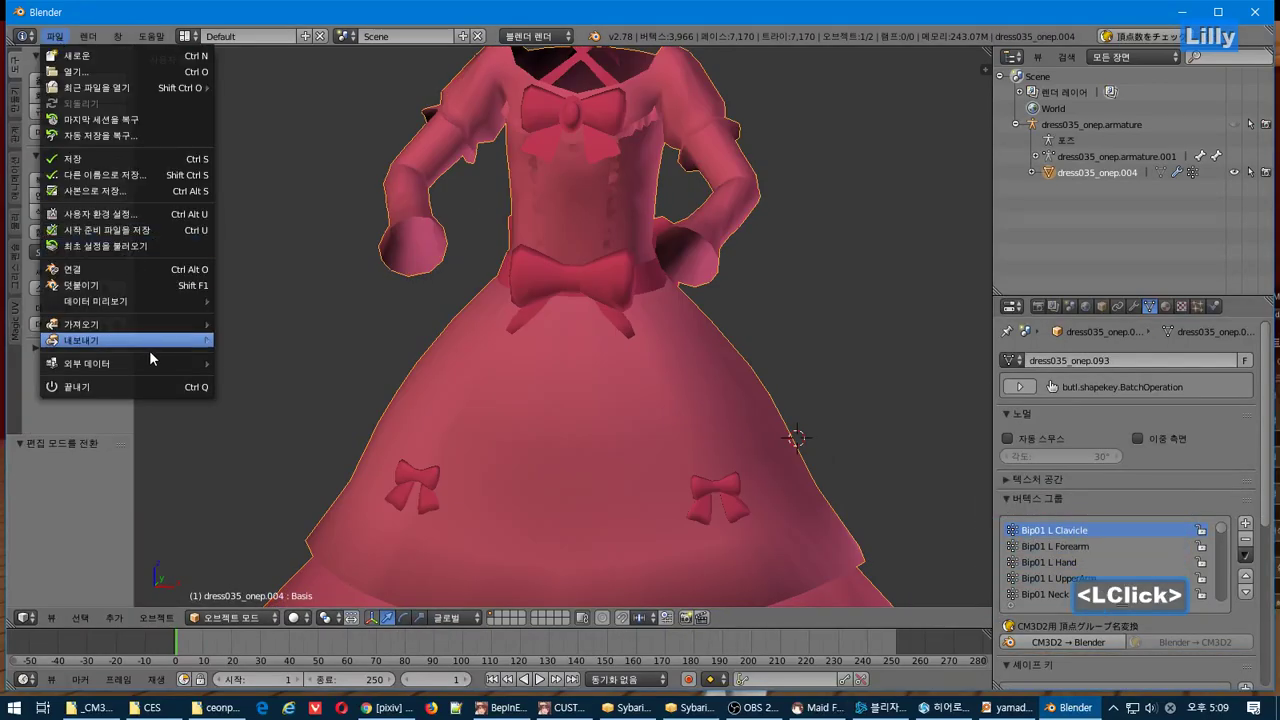
pyautogui.moveTo(172, 331)
pyautogui.click(270, 485)
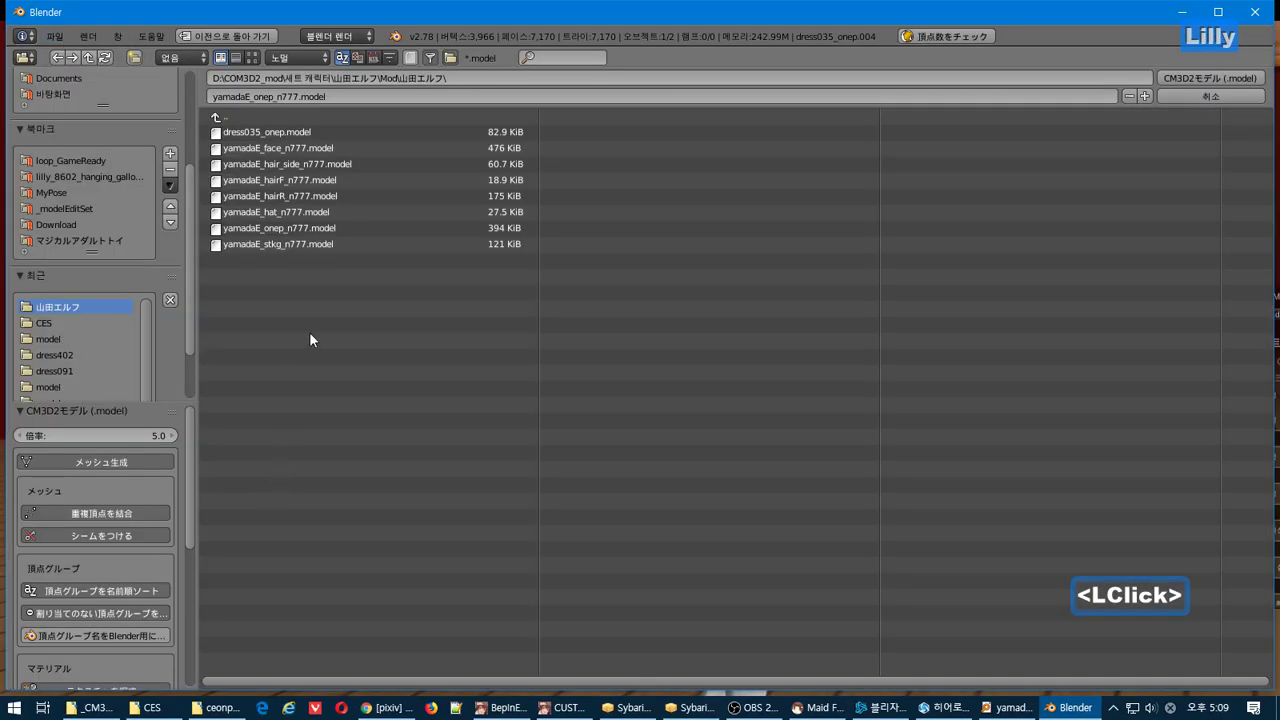
# - Look through the ceonpe_z1, CES and _CM3D2_Toolkit_PR2 folders in File Explorer, and return to Blender
pyautogui.click(210, 708)
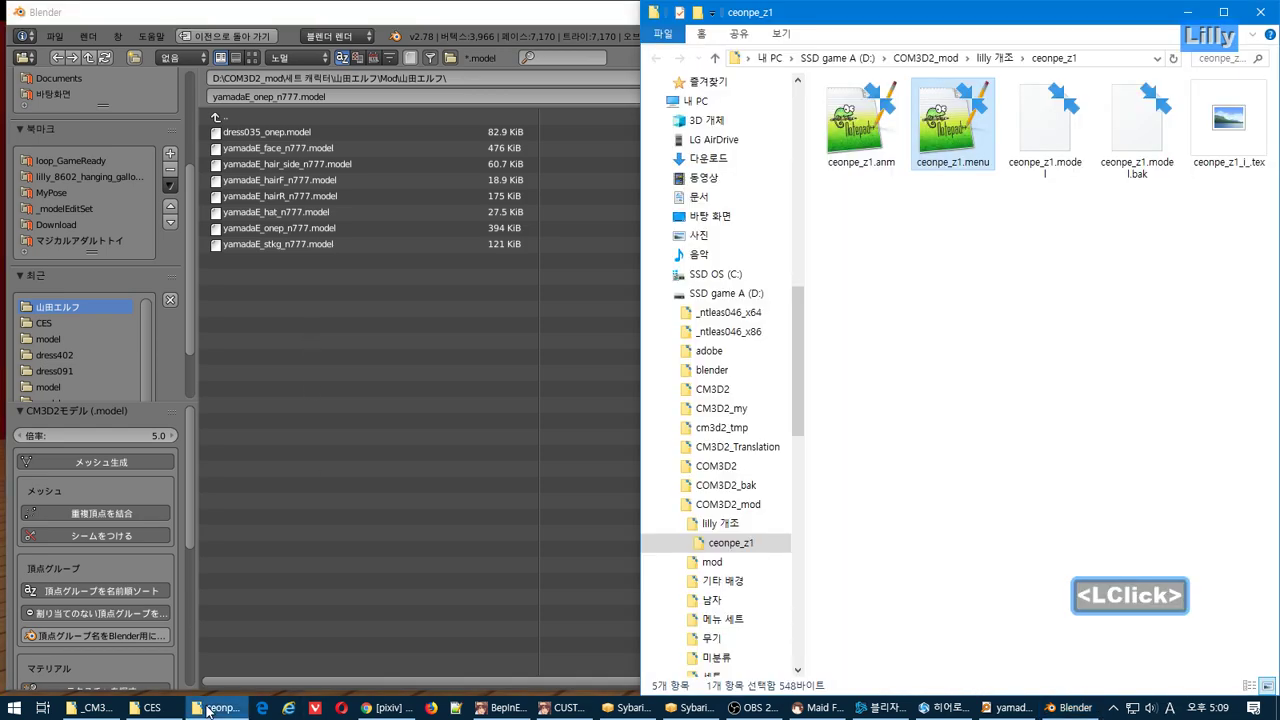
pyautogui.click(148, 708)
pyautogui.click(93, 708)
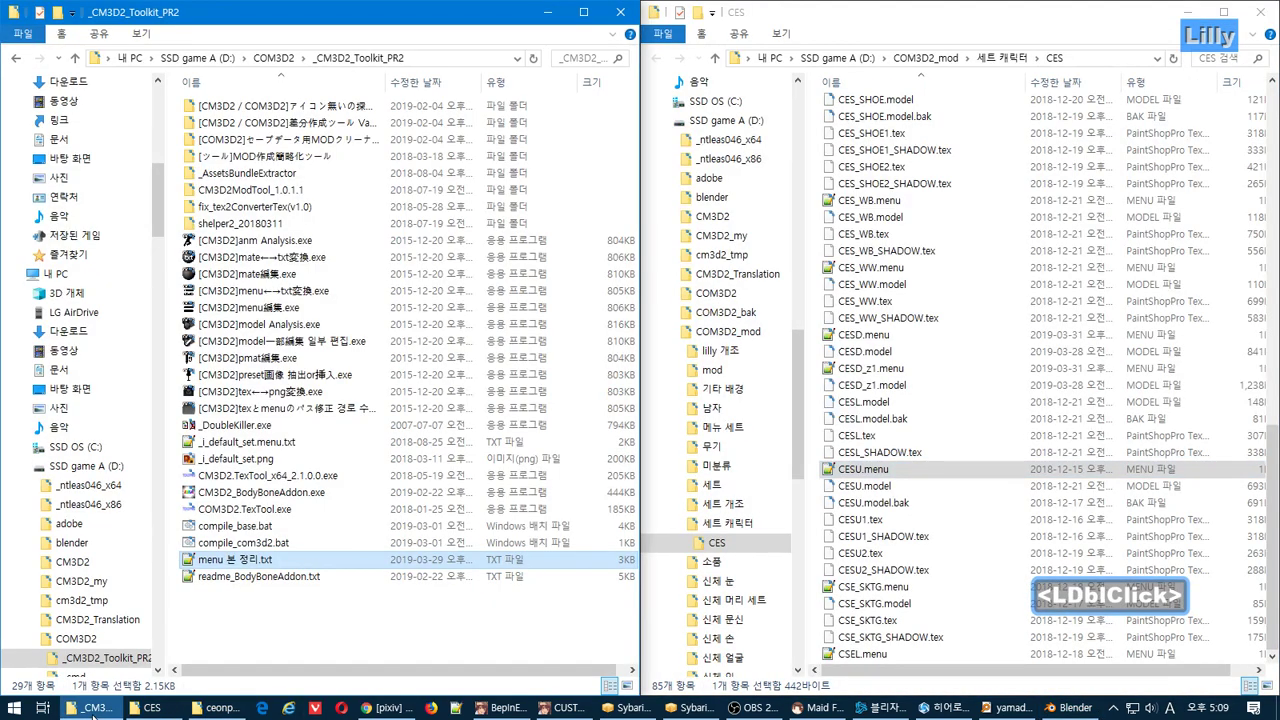
pyautogui.click(95, 710)
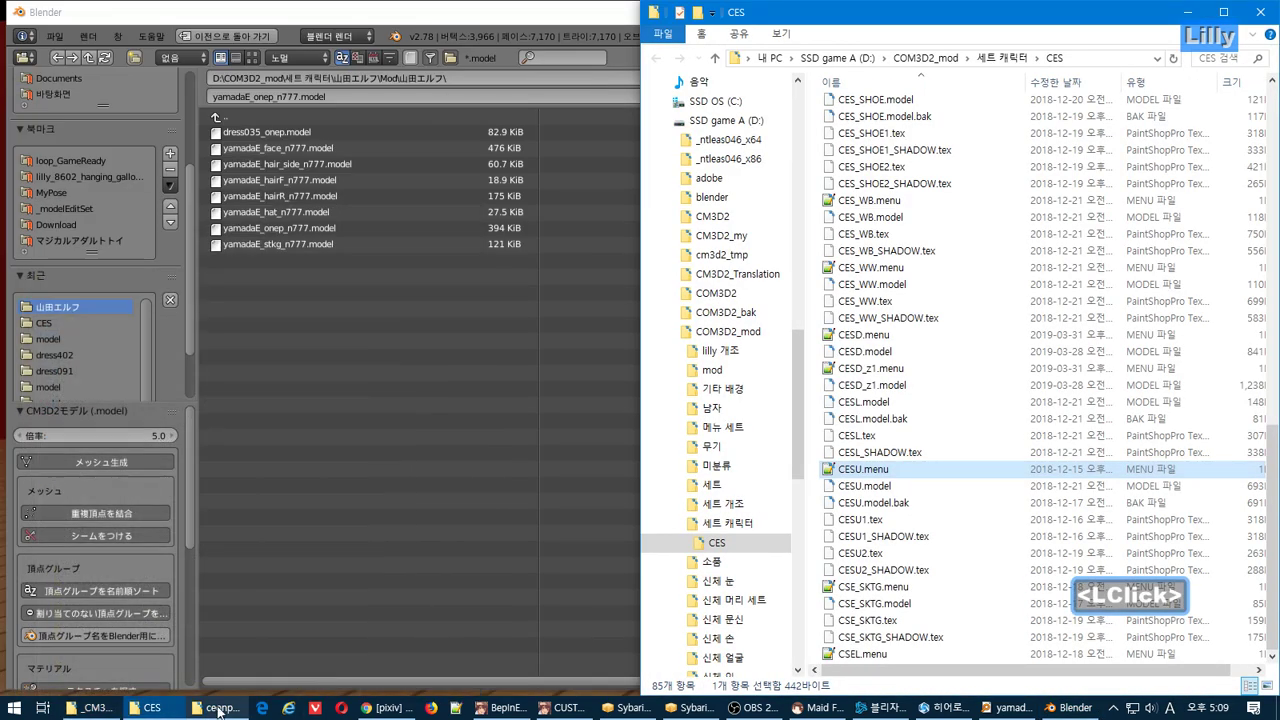
pyautogui.click(376, 370)
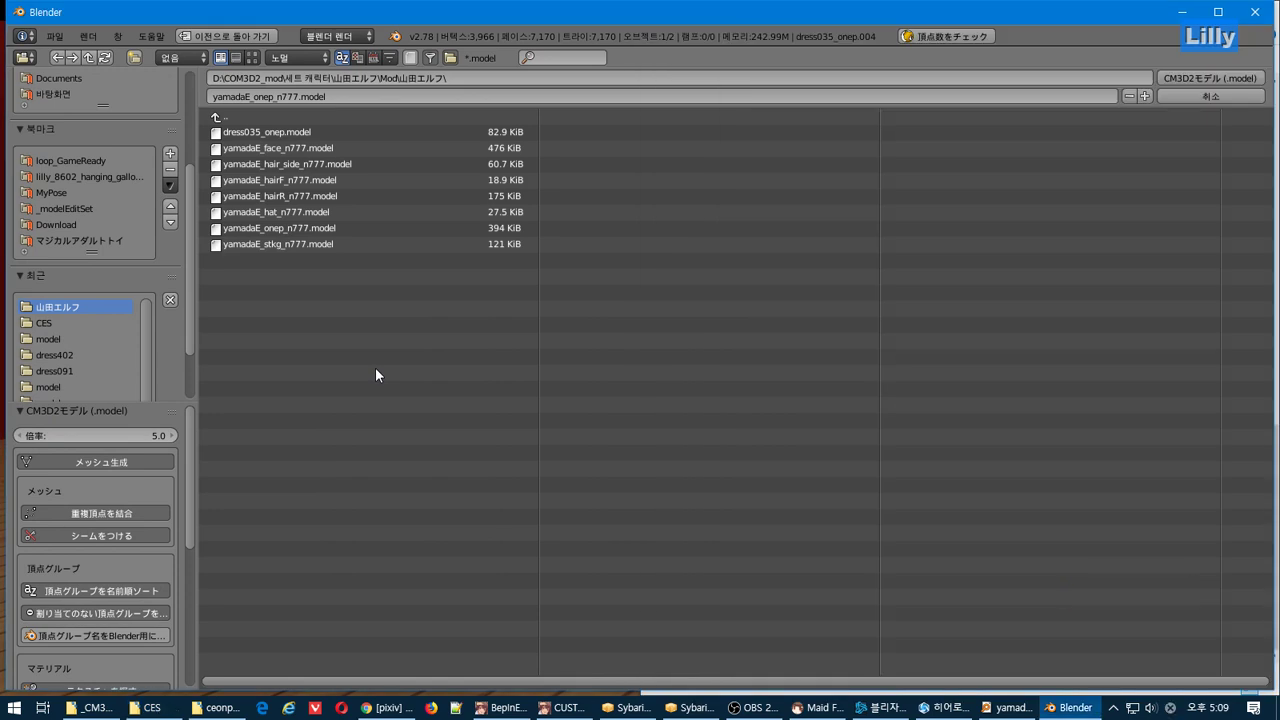
# - Import dress035_onep.model and move the imported skirt with its armature beside the joined dress
pyautogui.doubleClick(298, 131)
pyautogui.scroll(-4, 452, 185)
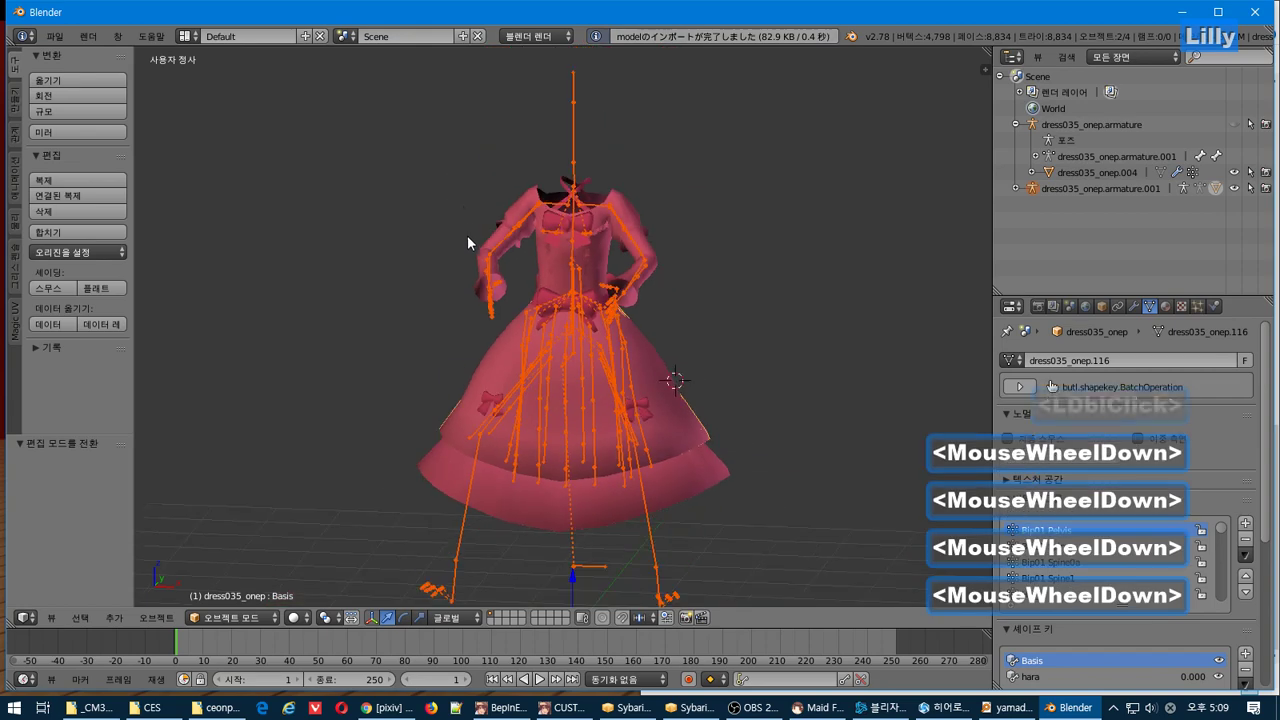
pyautogui.scroll(2, 467, 235)
pyautogui.press('g')
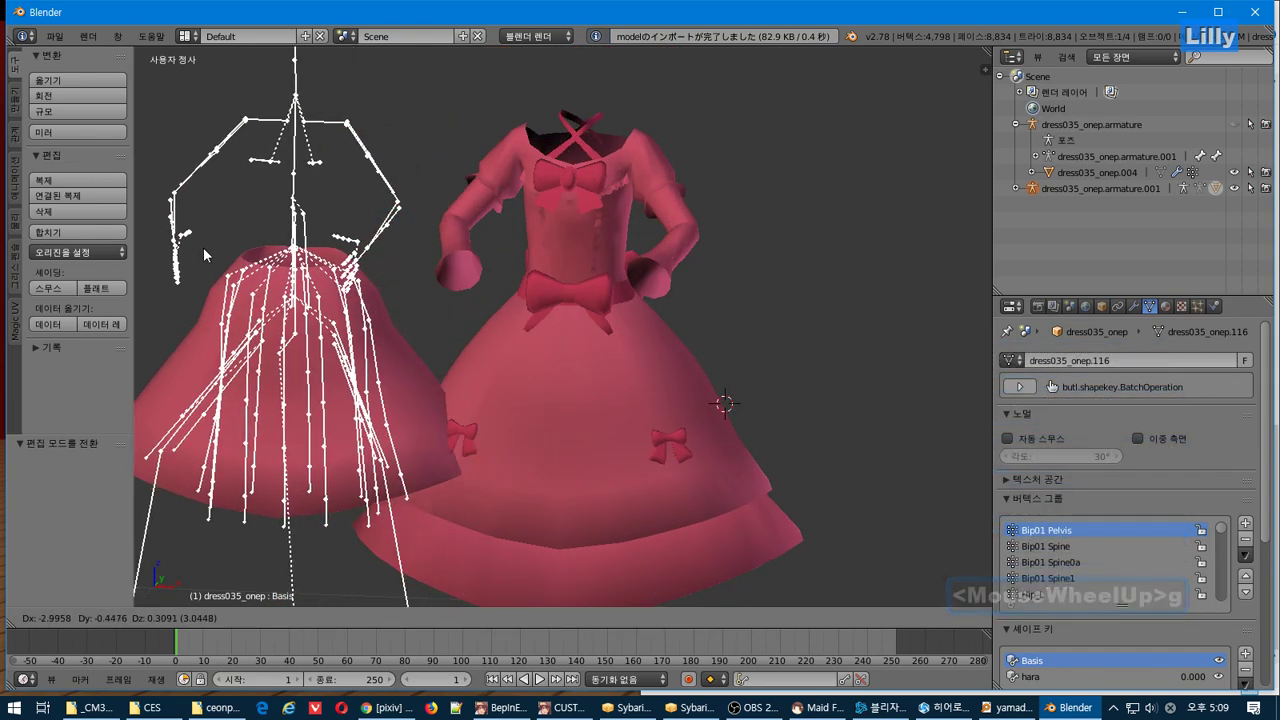
pyautogui.click(203, 247)
# - Delete the imported skirt and its armature, keeping only the joined dress in the scene
pyautogui.press('Delete')
pyautogui.press('Return')
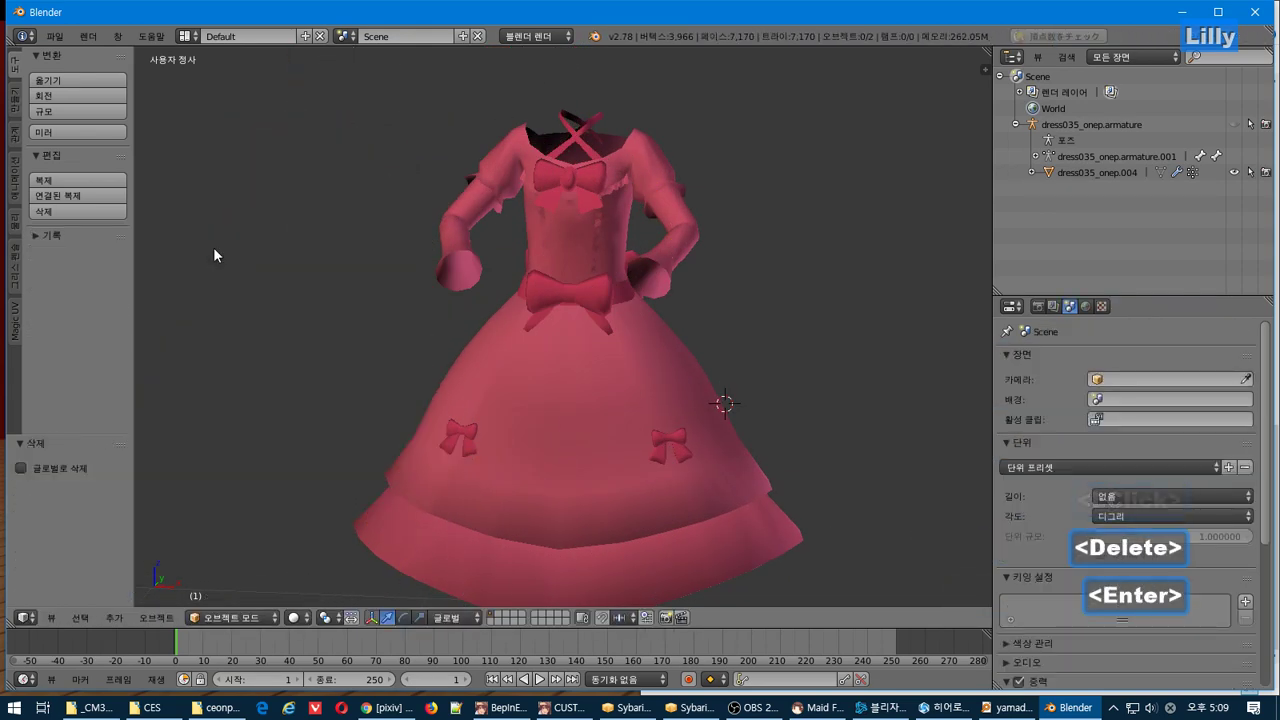
pyautogui.click(54, 36)
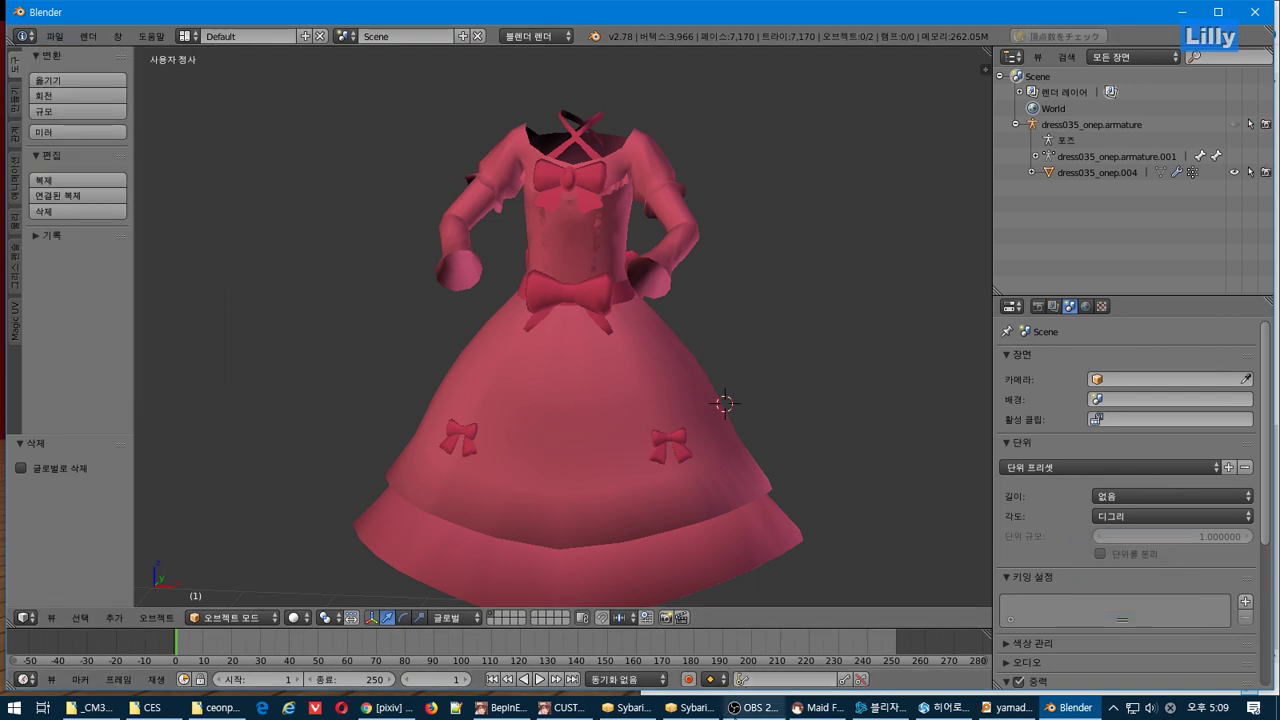
# - Switch to Notepad++, create a new document and write the note "백업 안했다 ㅜ"
pyautogui.click(457, 708)
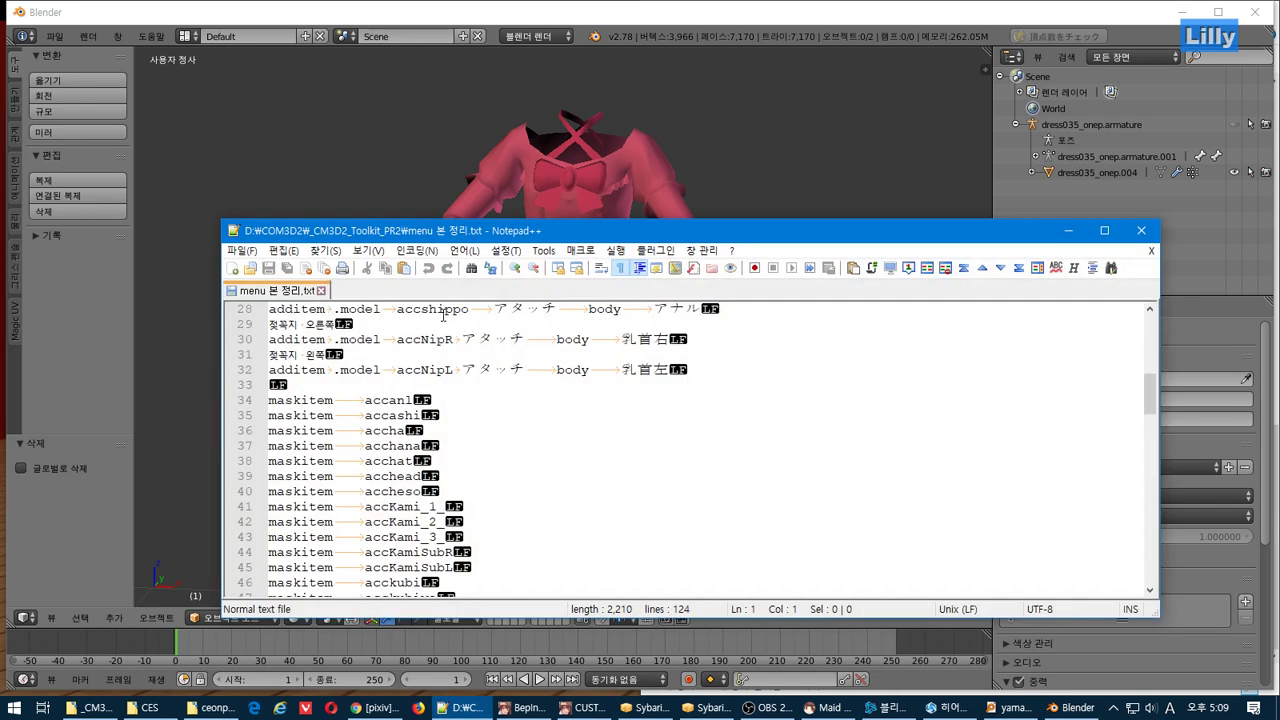
pyautogui.doubleClick(430, 292)
pyautogui.write('qor')
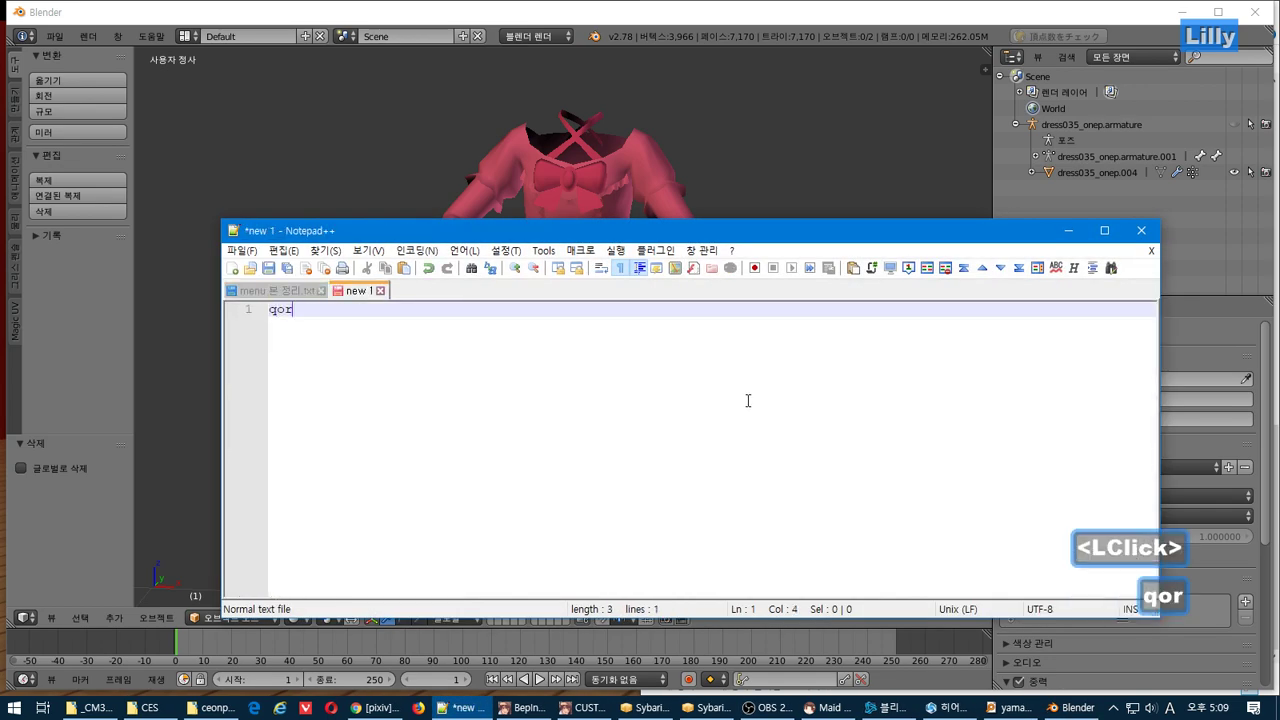
pyautogui.press('BackSpace')
pyautogui.press('BackSpace')
pyautogui.press('BackSpace')
pyautogui.press('BackSpace')
pyautogui.press('BackSpace')
pyautogui.write('ㄱ업 안했다 ㅜ')
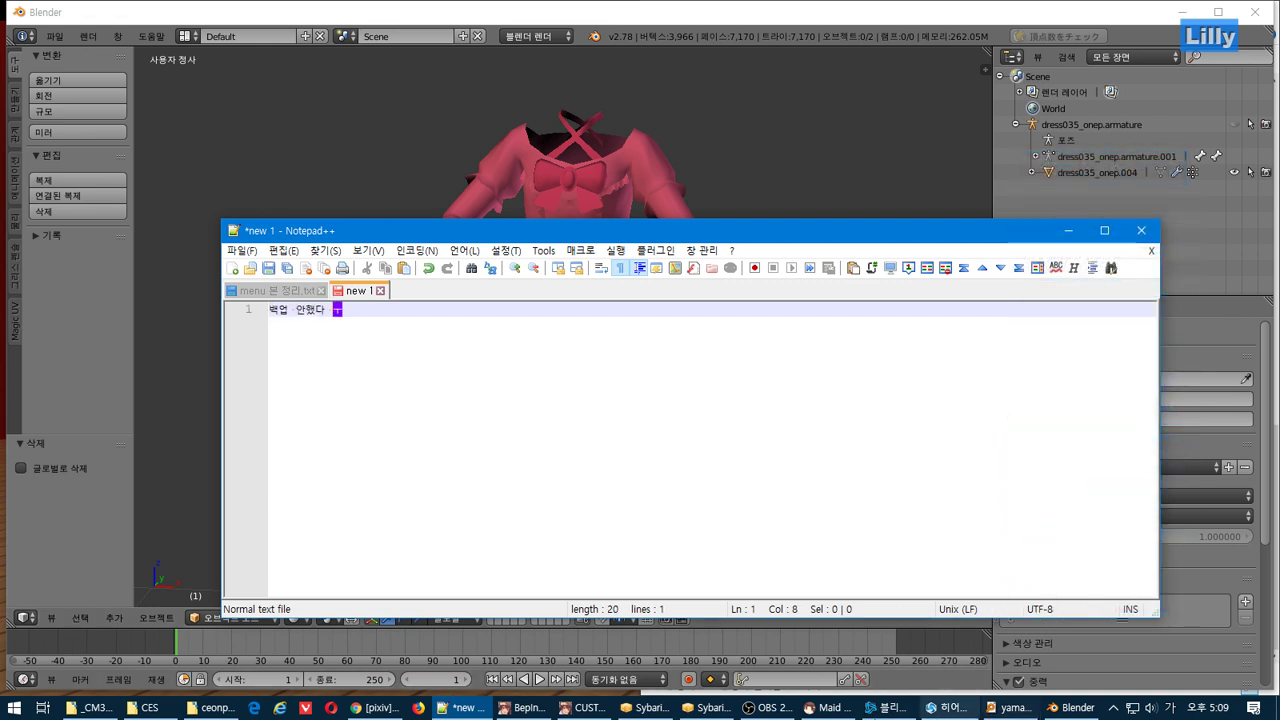
pyautogui.click(790, 708)
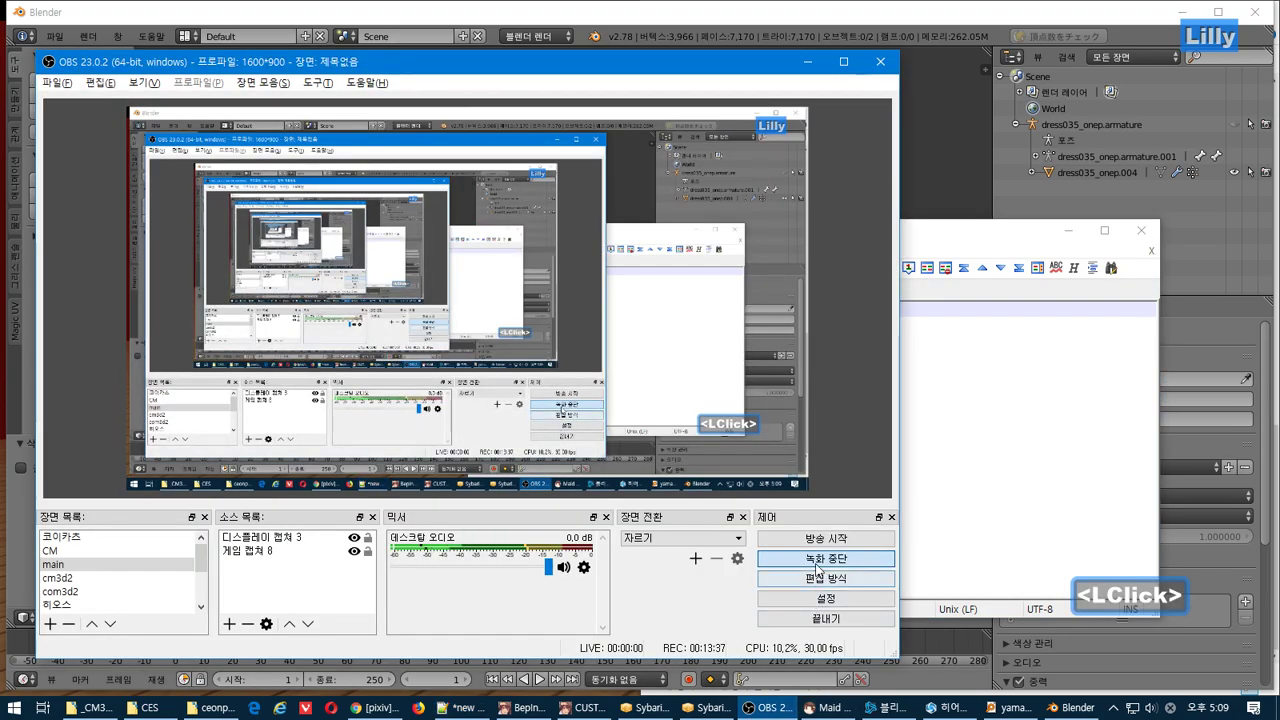